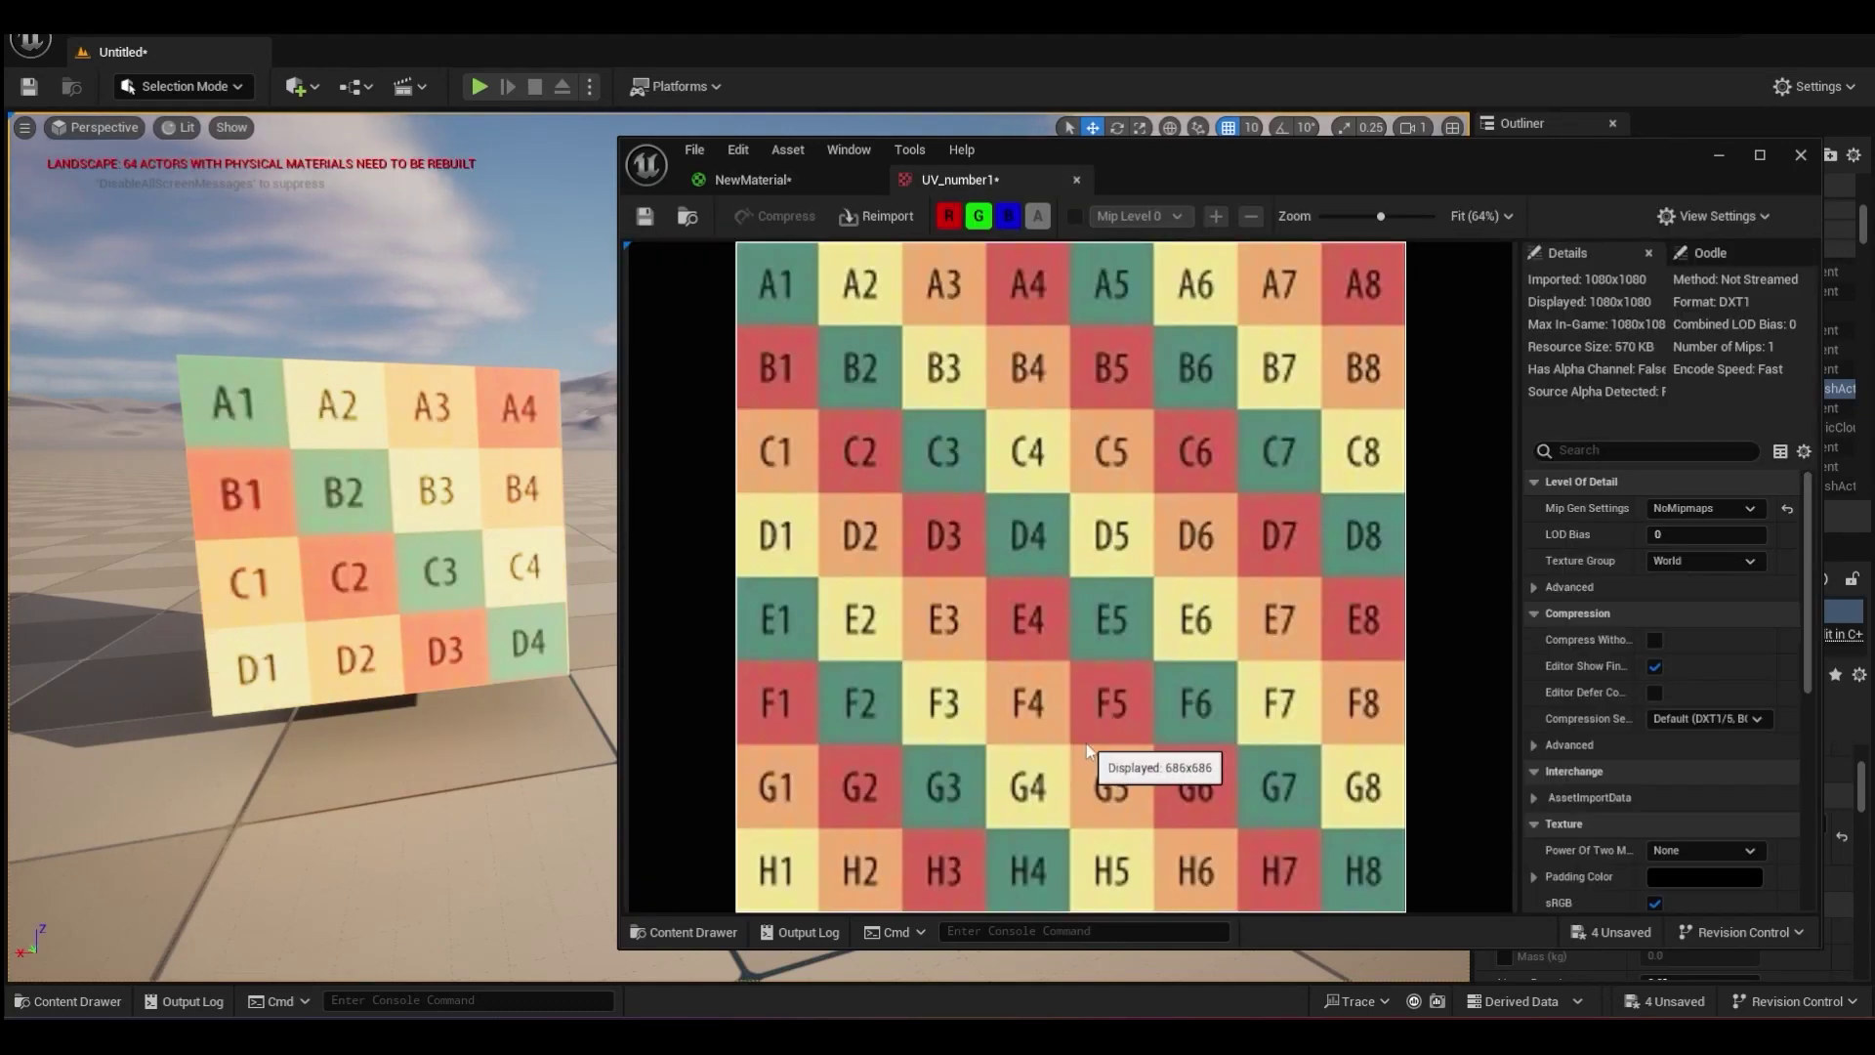
{"action": "left_click_drag", "start_coordinate": [736, 586], "coordinate": [1430, 582]}
{"action": "left_click_drag", "start_coordinate": [1071, 243], "coordinate": [1070, 372]}
{"action": "left_click_drag", "start_coordinate": [528, 413], "coordinate": [571, 442]}
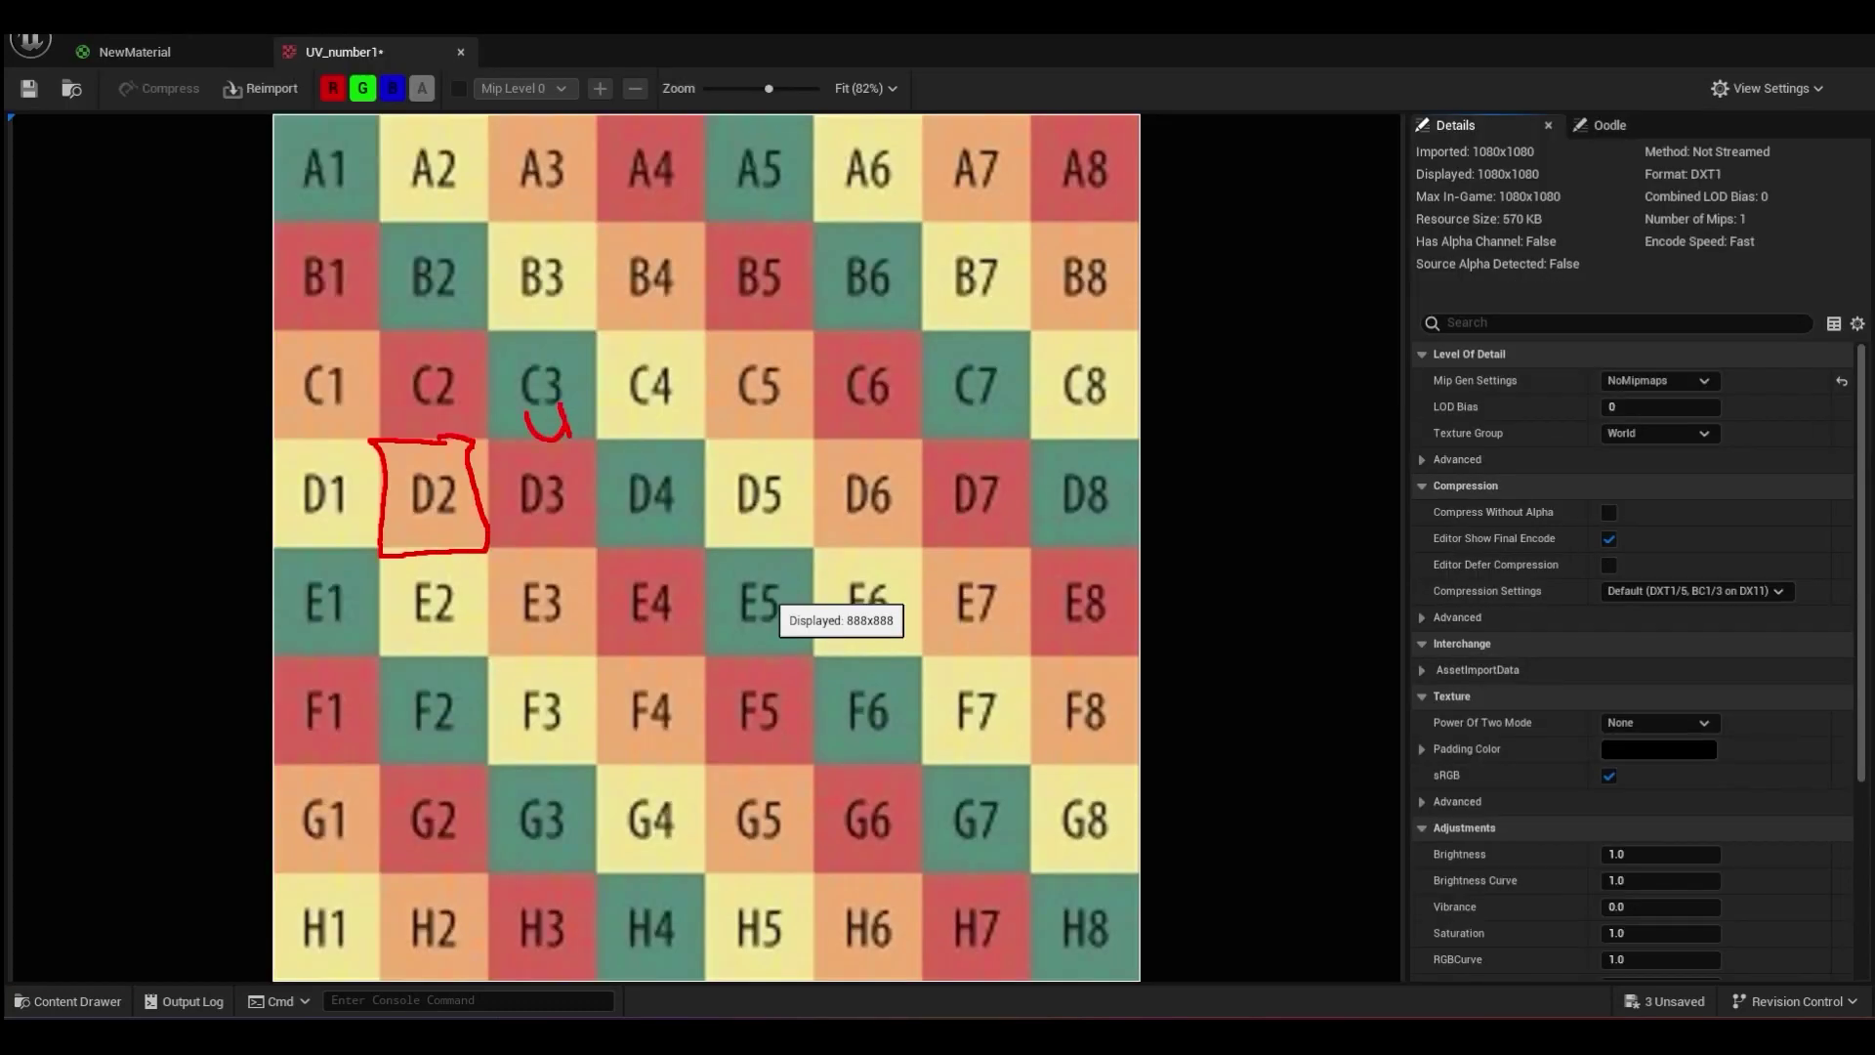
{"action": "left_click_drag", "start_coordinate": [542, 517], "coordinate": [578, 522]}
{"action": "left_click_drag", "start_coordinate": [604, 412], "coordinate": [633, 412]}
{"action": "left_click_drag", "start_coordinate": [603, 423], "coordinate": [635, 422]}
{"action": "left_click_drag", "start_coordinate": [307, 959], "coordinate": [1062, 940]}
{"action": "left_click_drag", "start_coordinate": [1059, 903], "coordinate": [1071, 960]}
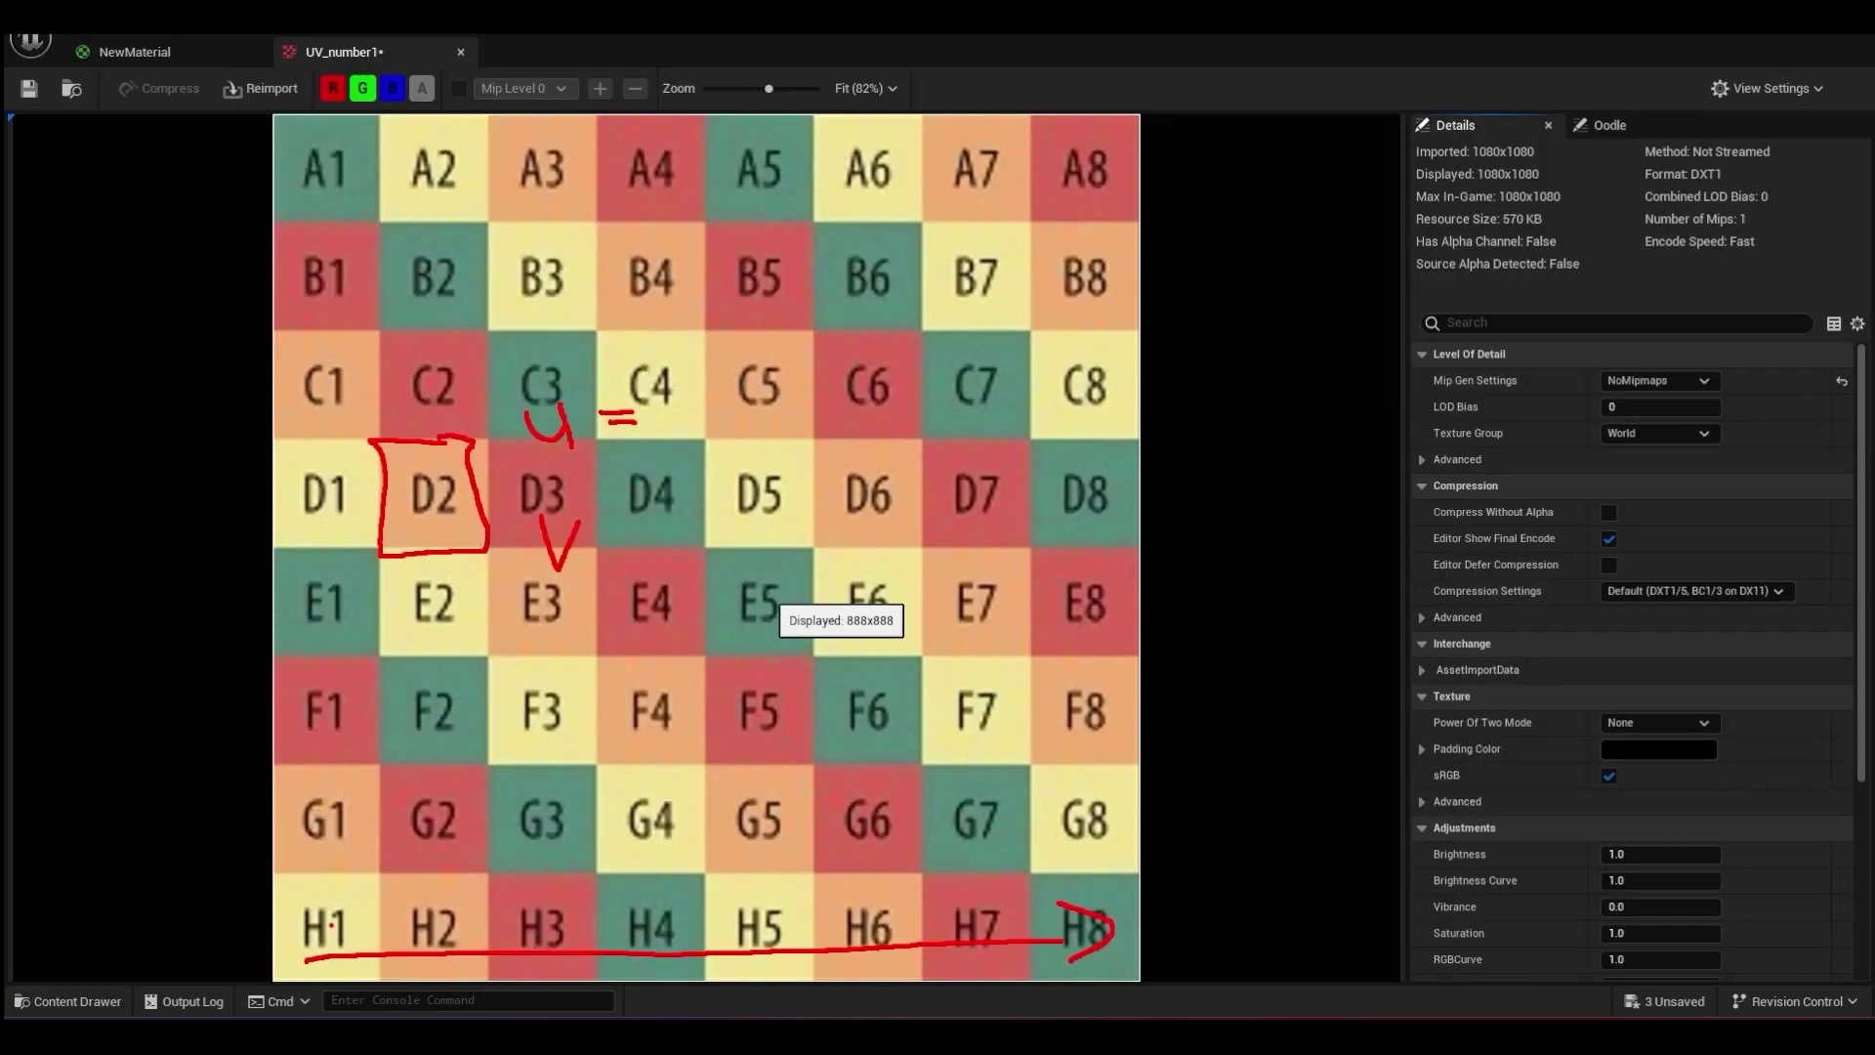
{"action": "left_click_drag", "start_coordinate": [393, 852], "coordinate": [469, 875]}
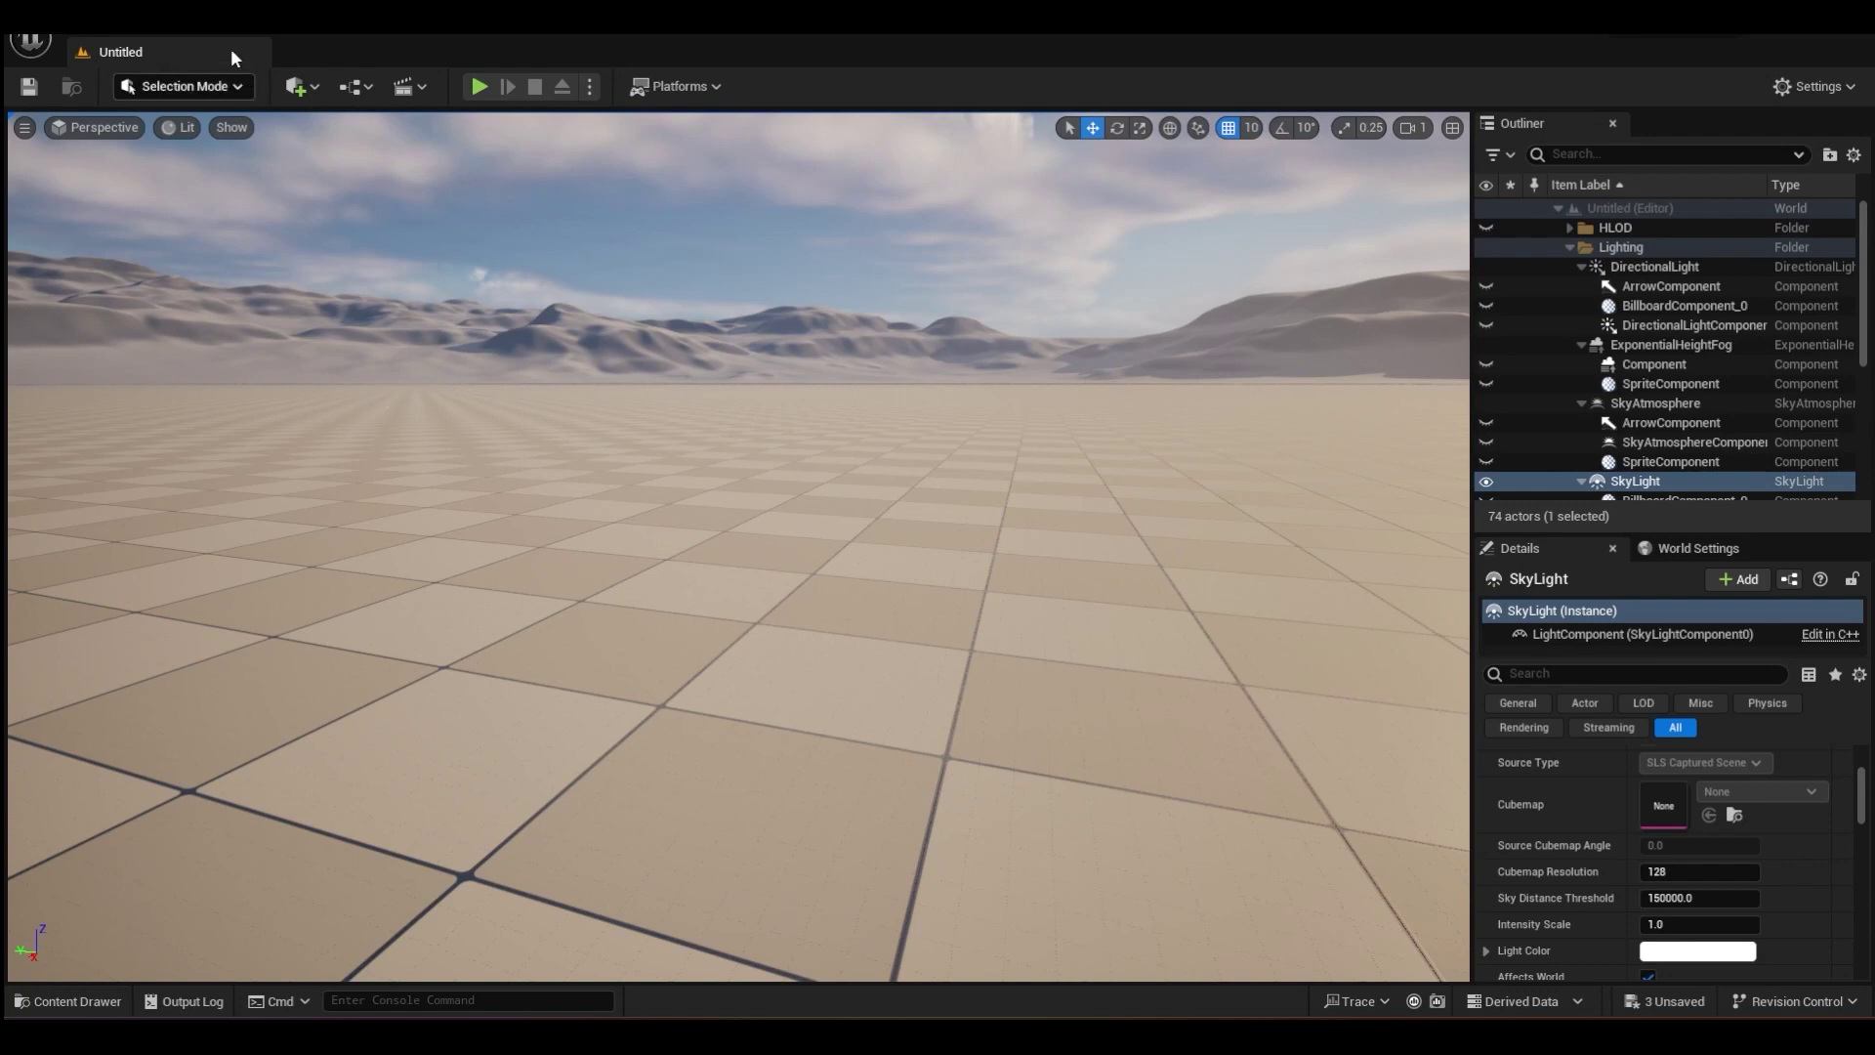
Add a cube to the level, raise it above the ground and frame it in the view.
{"action": "left_click", "coordinate": [314, 88]}
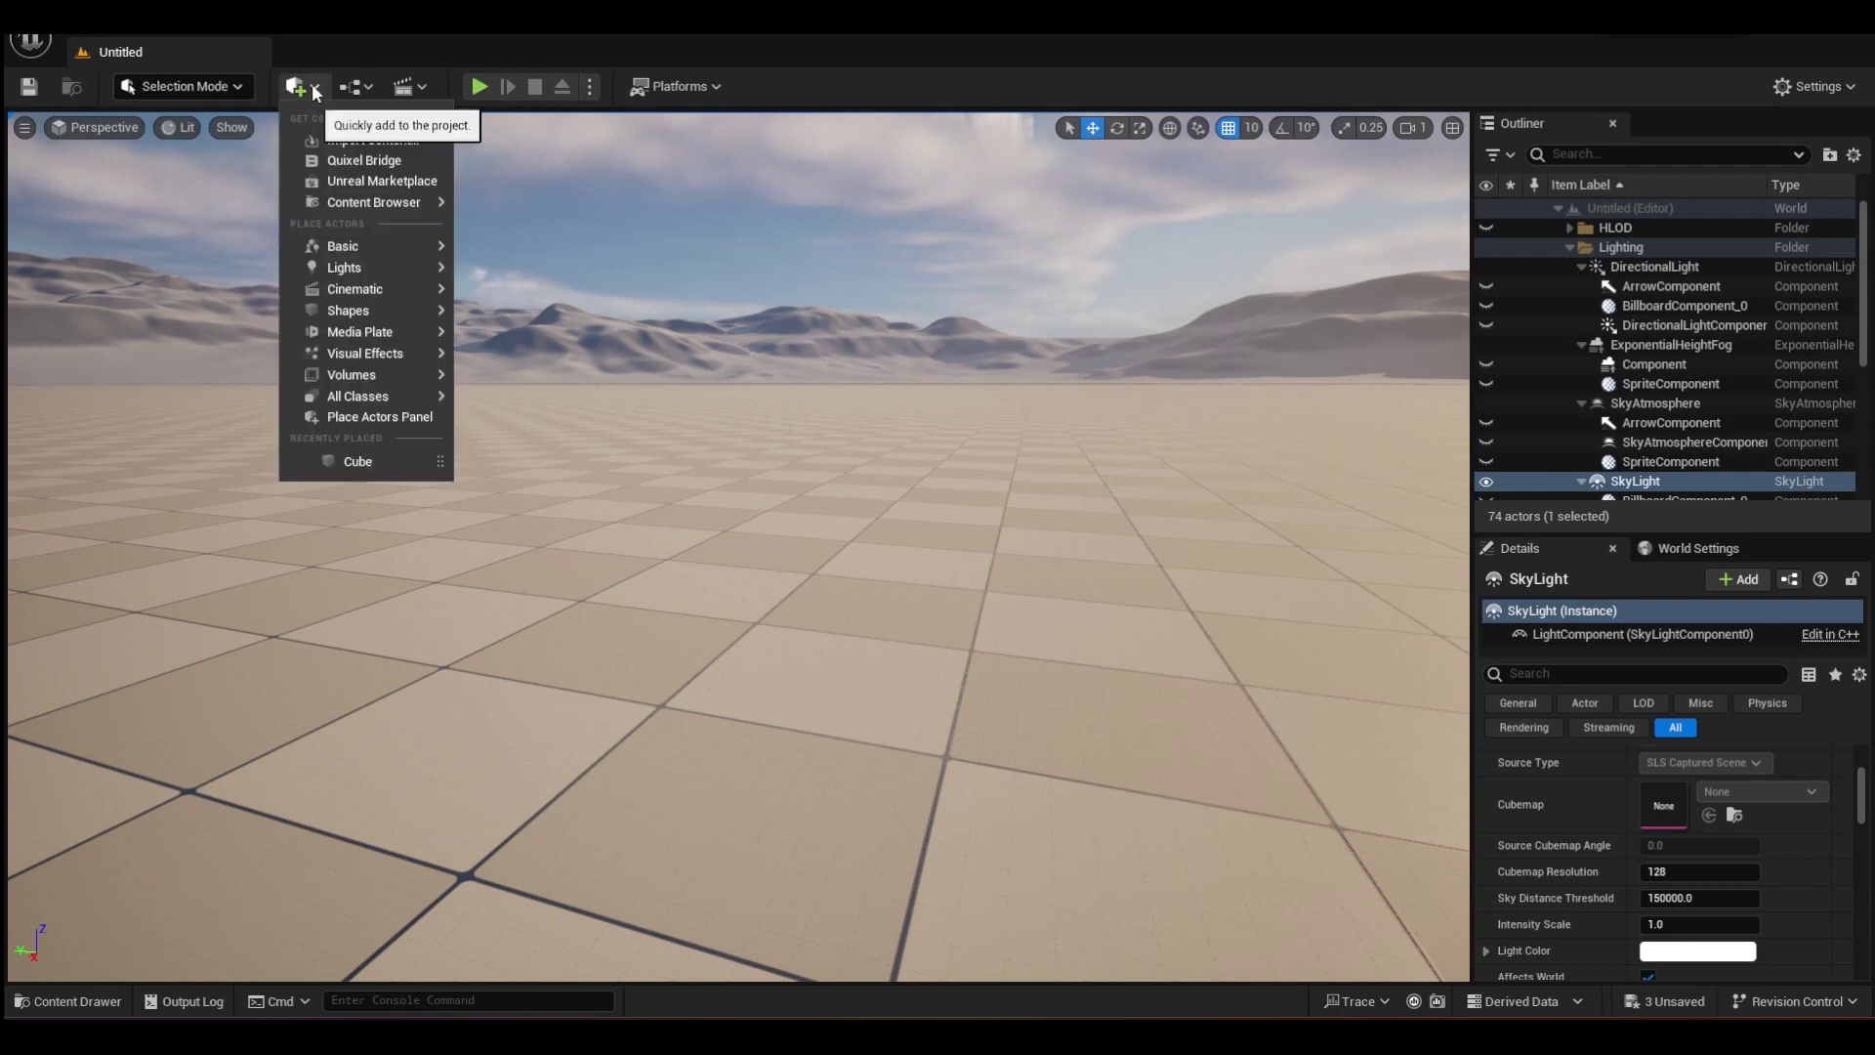
{"action": "mouse_move", "coordinate": [377, 309]}
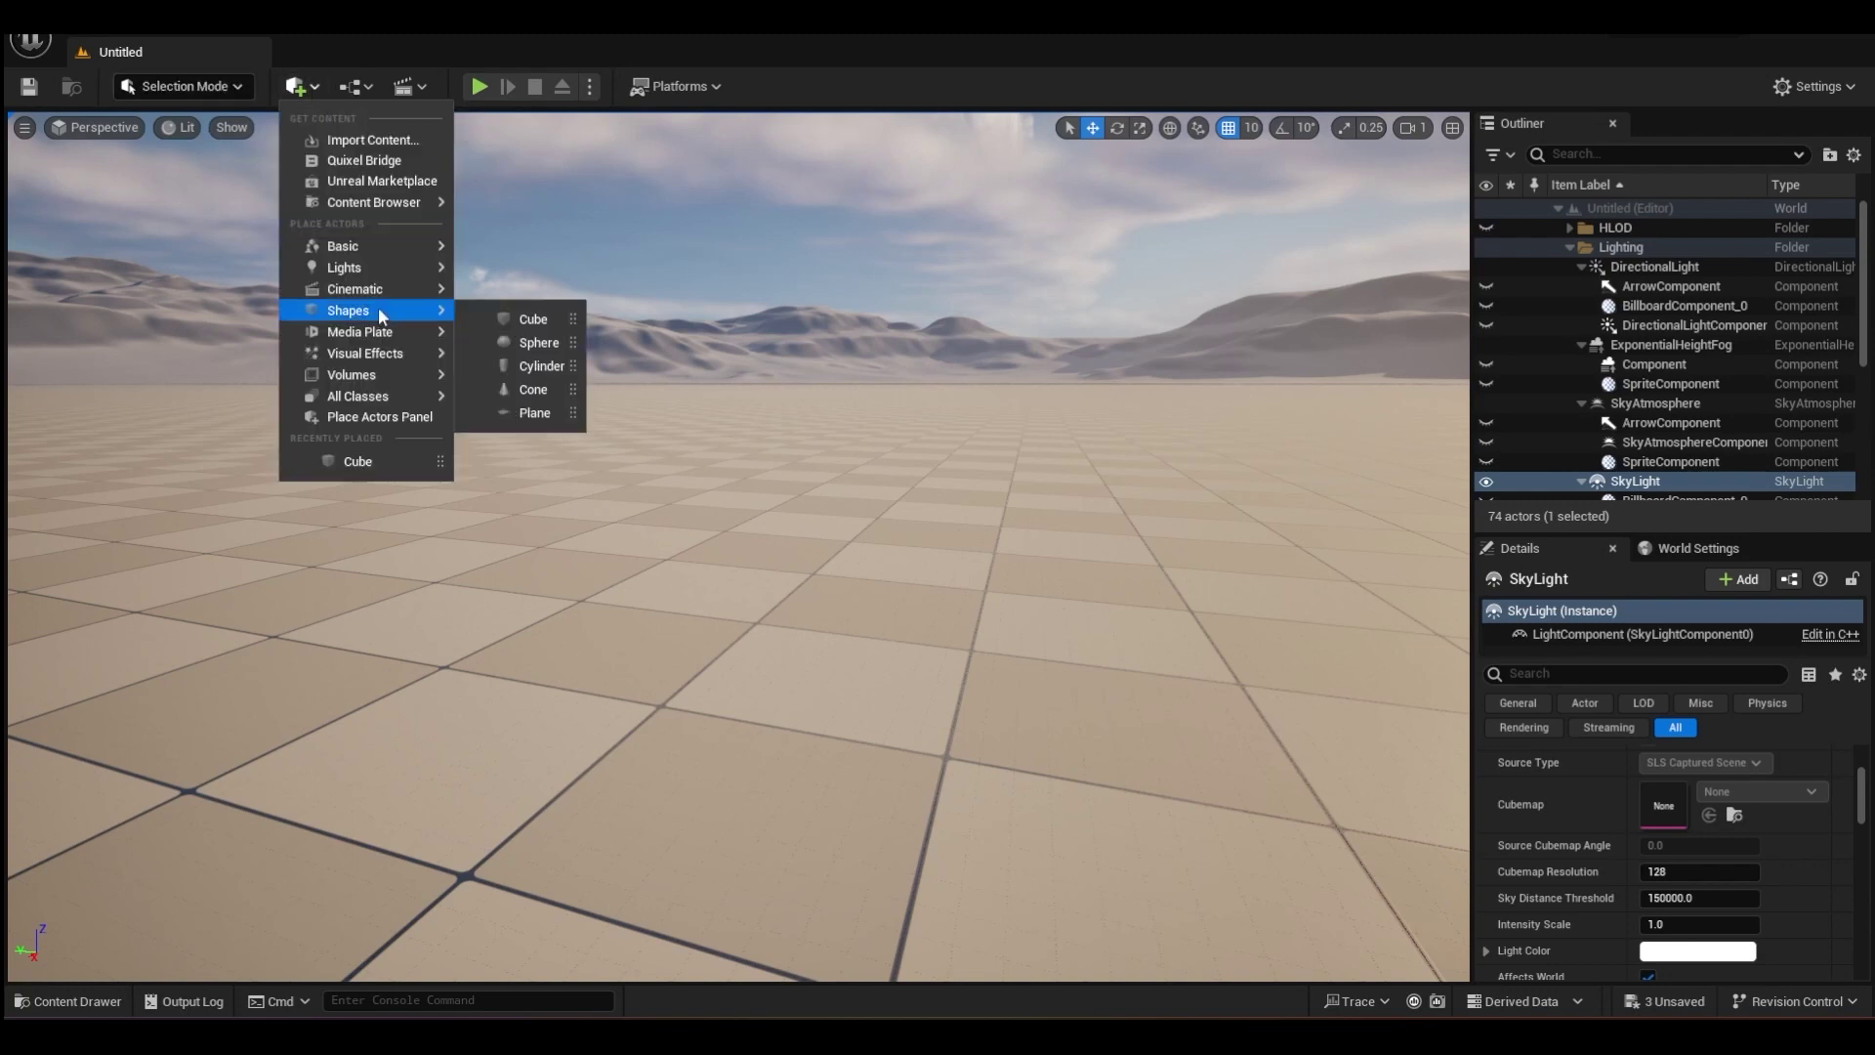
{"action": "left_click", "coordinate": [528, 318]}
{"action": "left_click_drag", "start_coordinate": [738, 430], "coordinate": [738, 362]}
{"action": "key", "text": "f"}
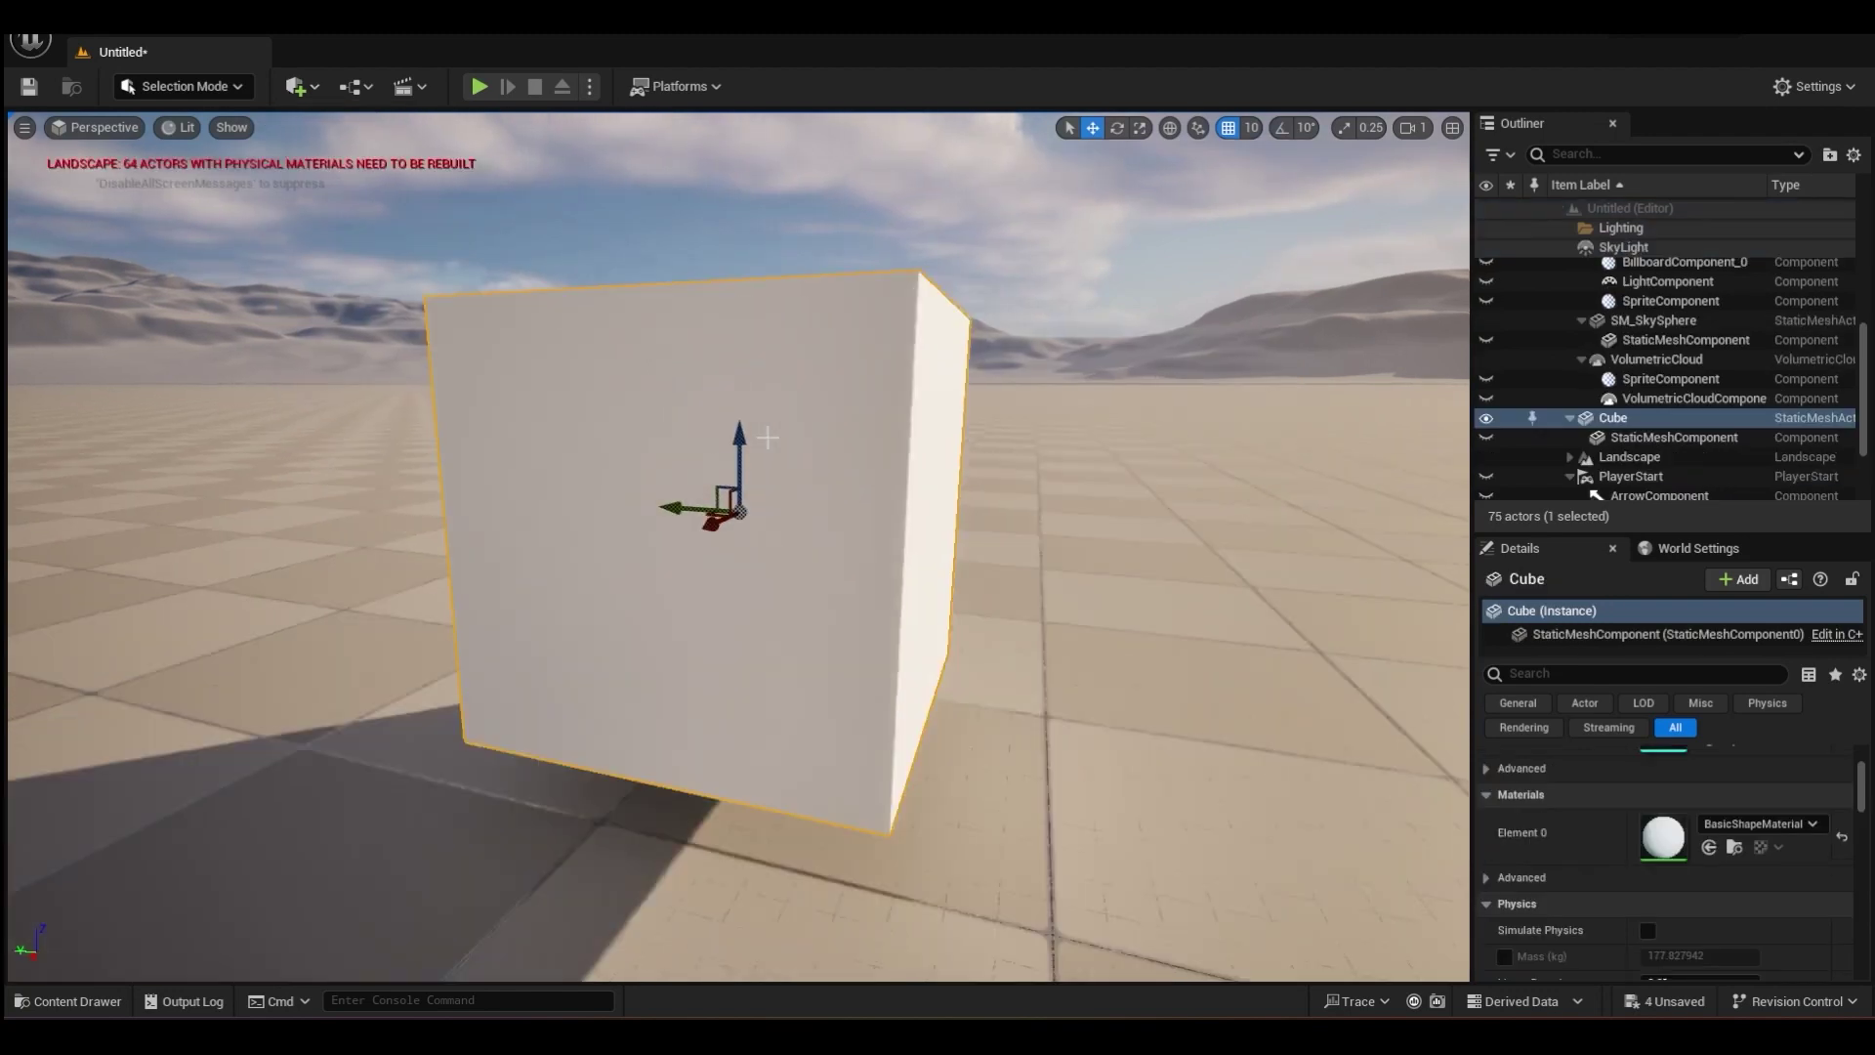
{"action": "left_click_drag", "start_coordinate": [644, 525], "coordinate": [596, 518], "text": "alt"}
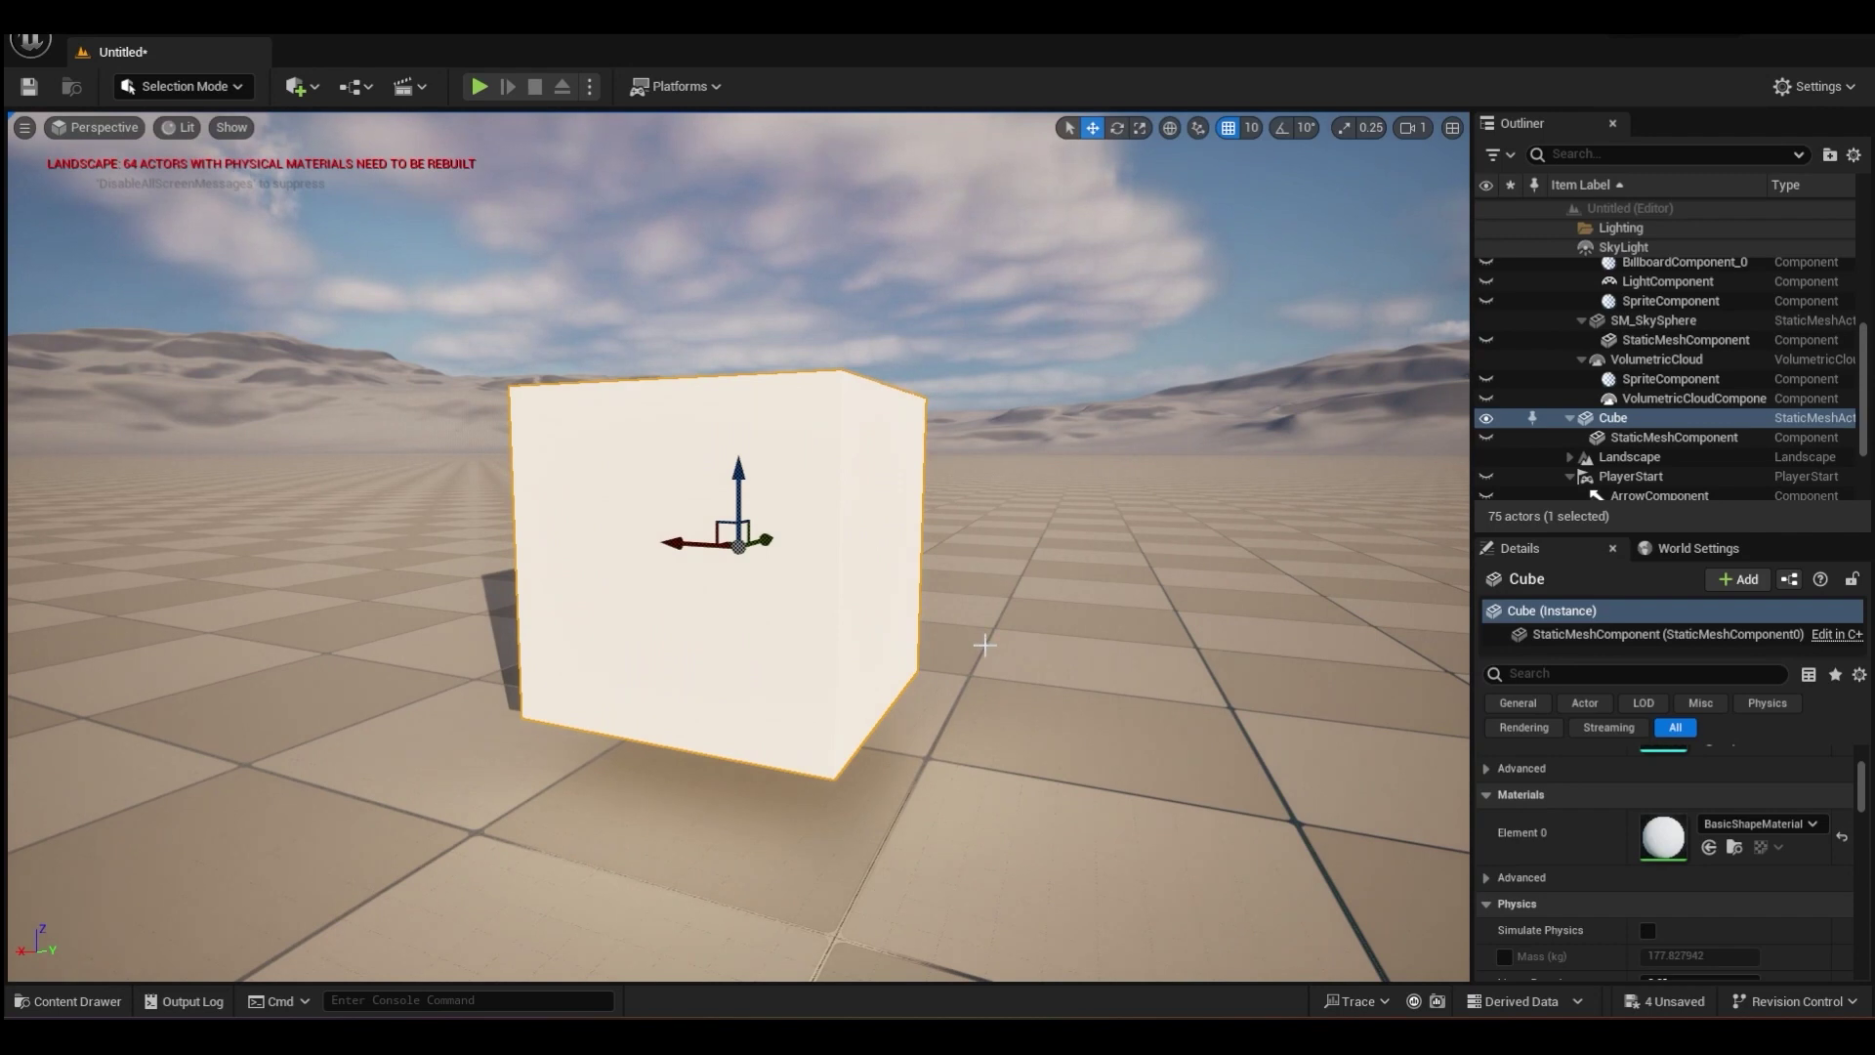
Create a new material in the Content folder and open it for editing.
{"action": "key", "text": "ctrl+space"}
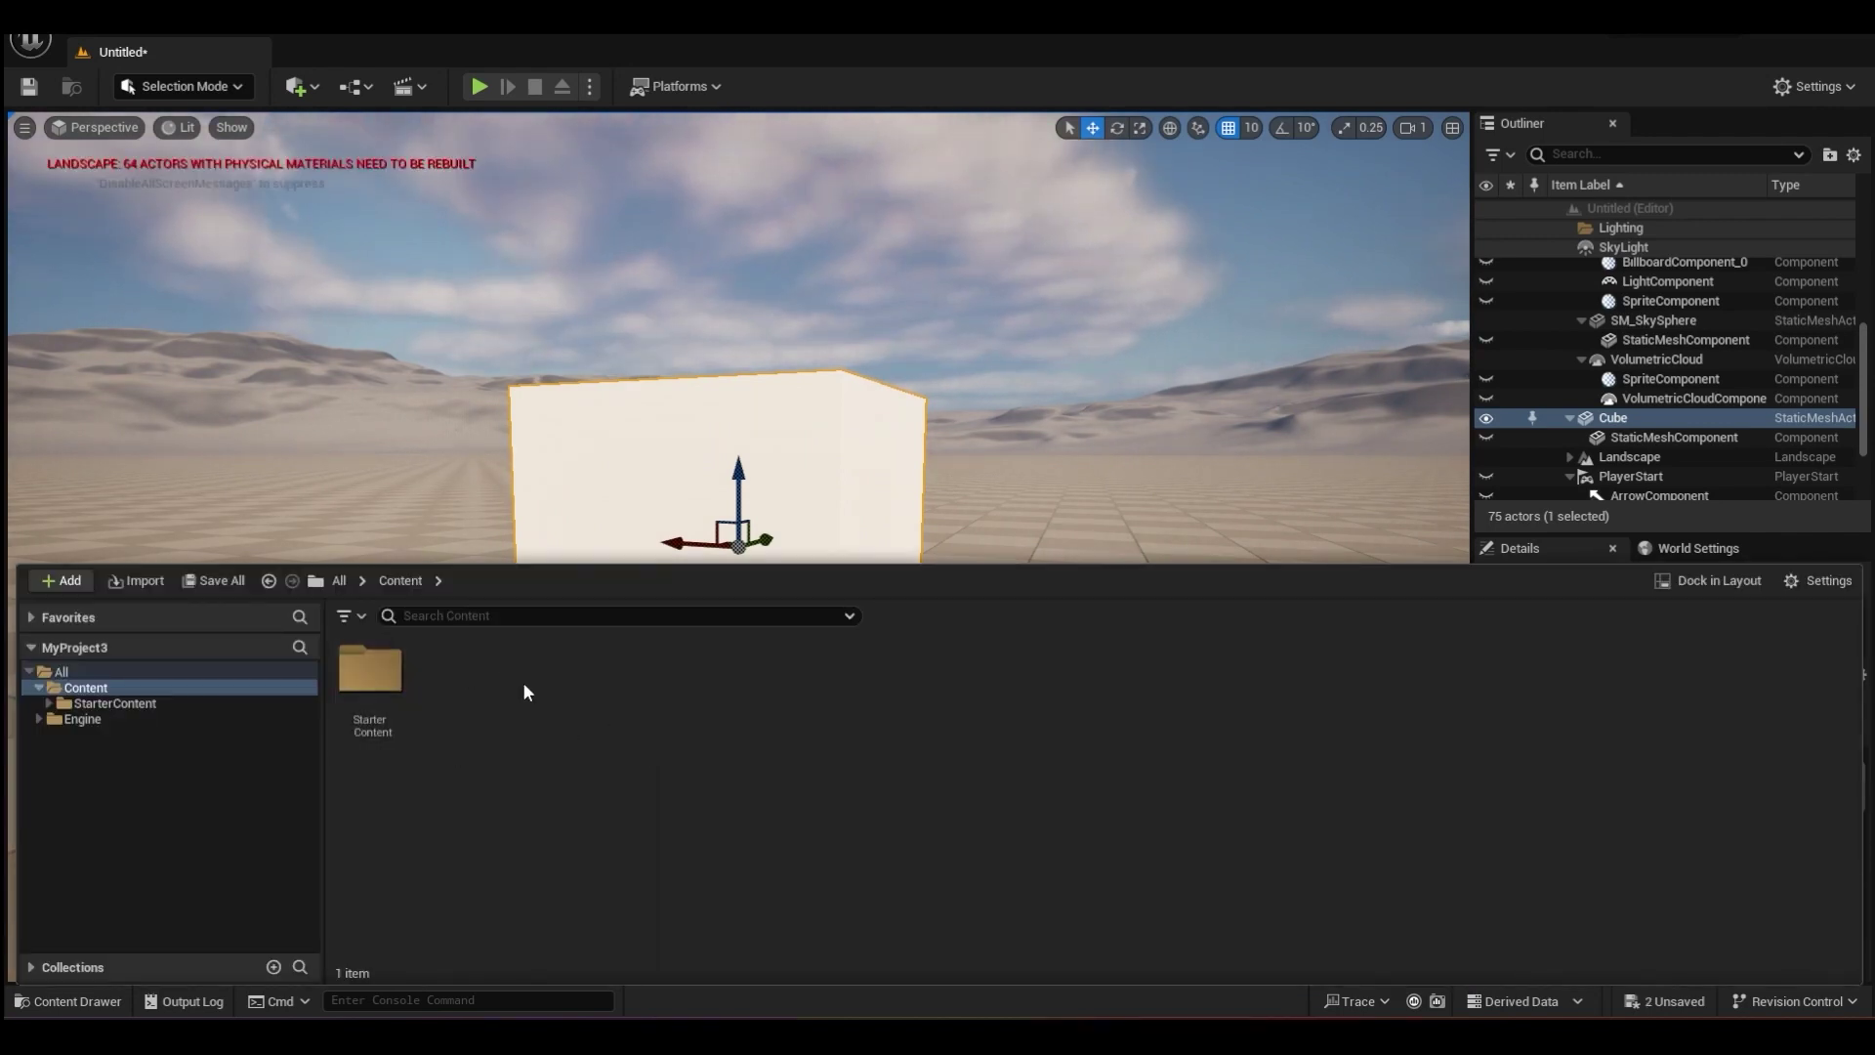
{"action": "right_click", "coordinate": [486, 686]}
{"action": "mouse_move", "coordinate": [635, 846]}
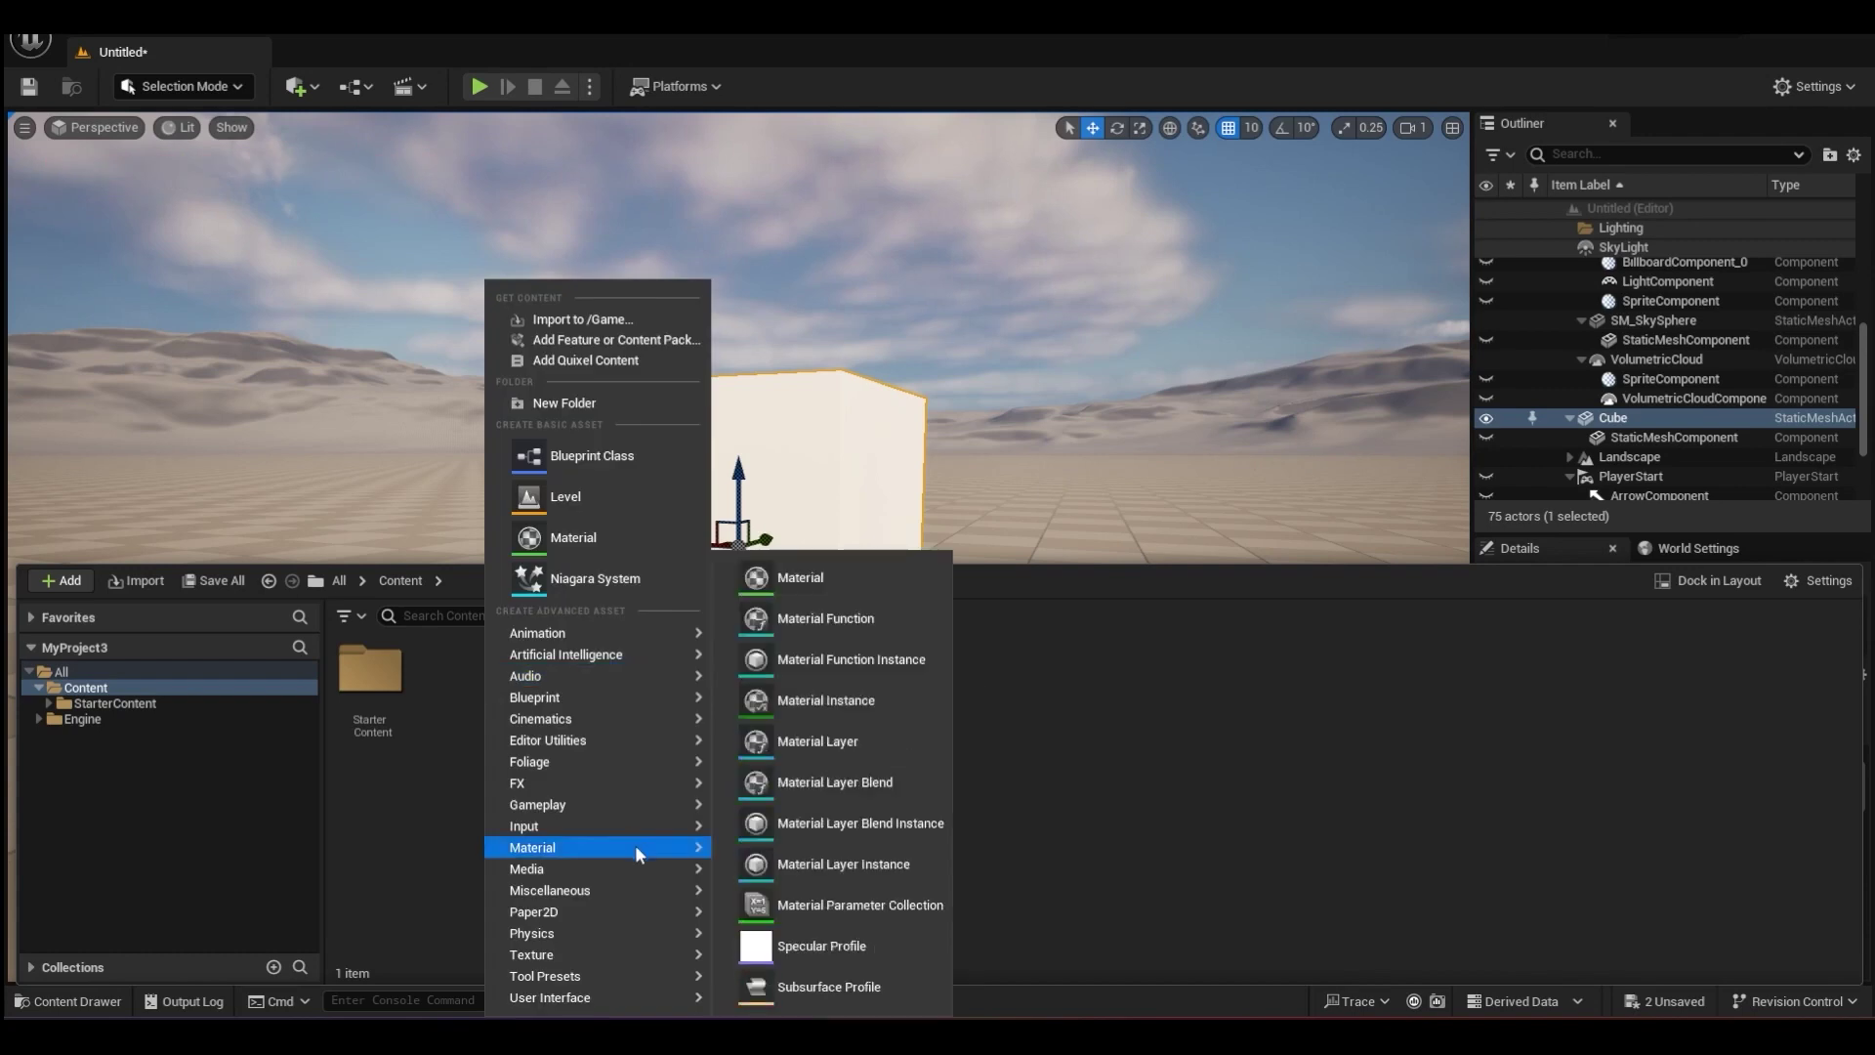
{"action": "left_click", "coordinate": [845, 577]}
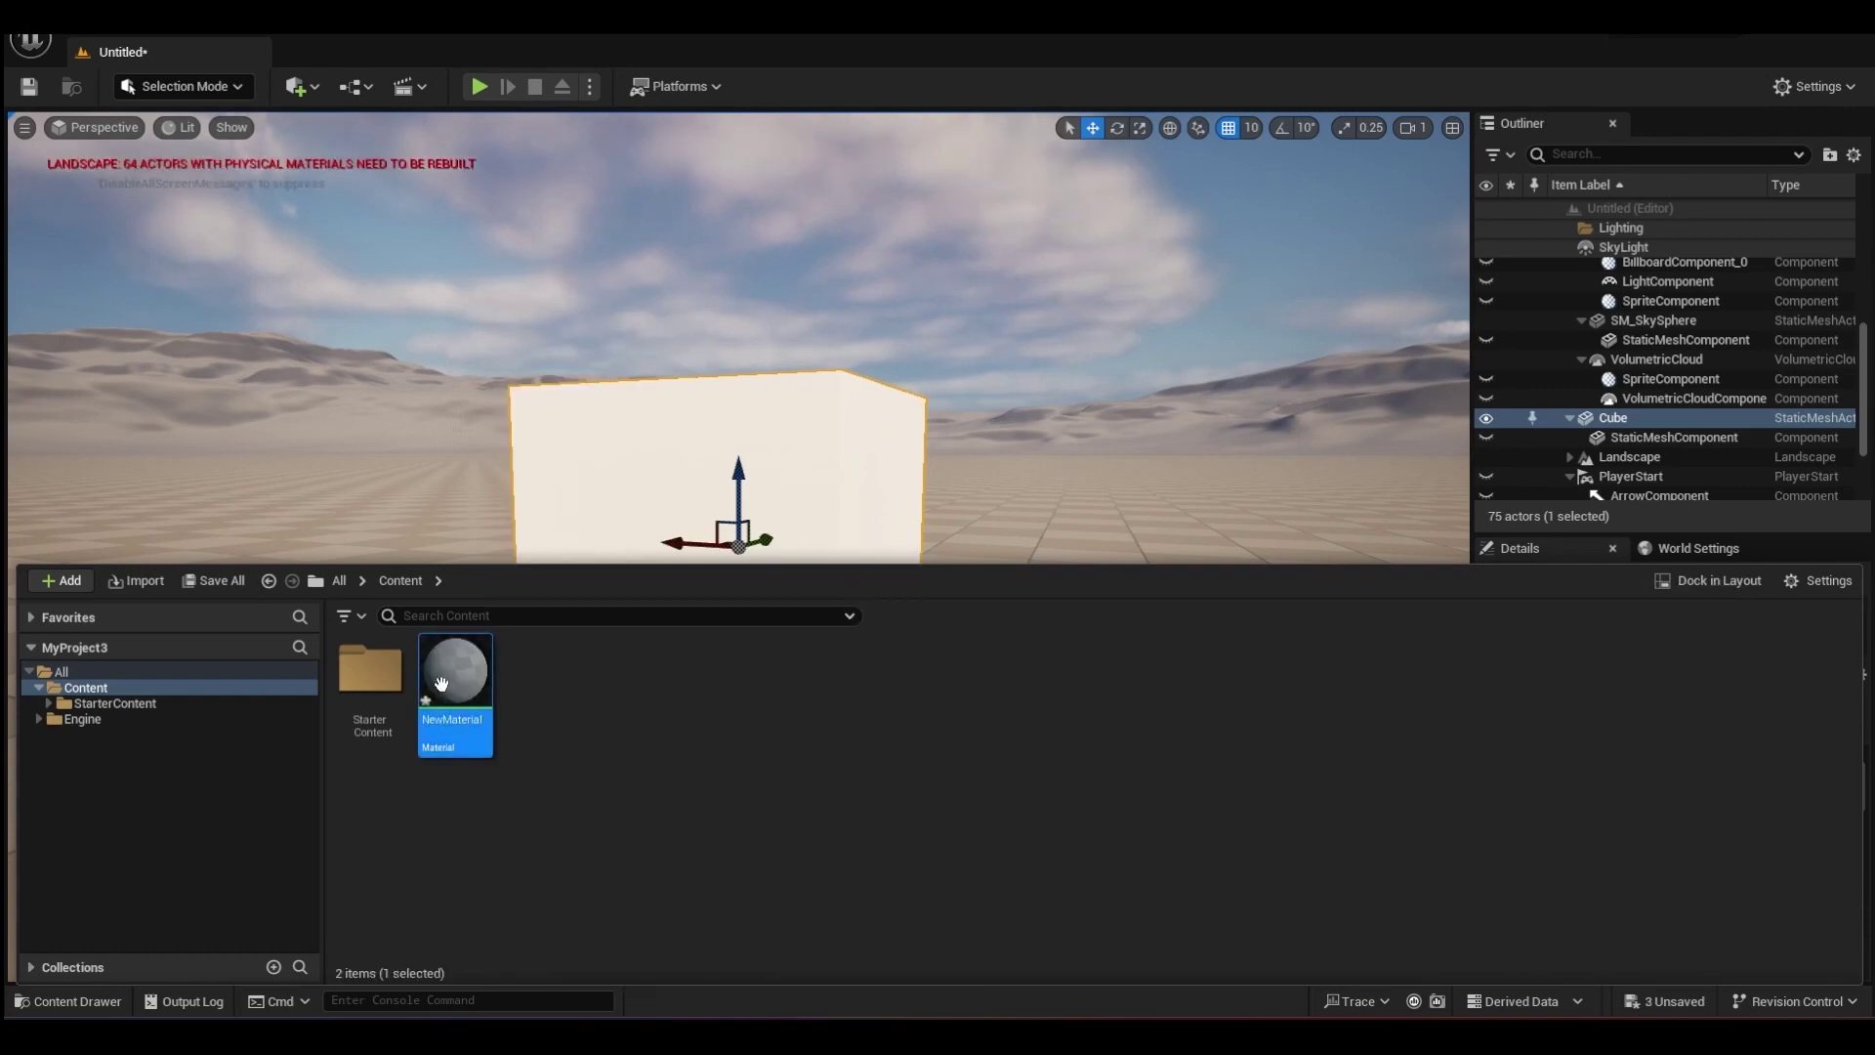
{"action": "double_click", "coordinate": [451, 668]}
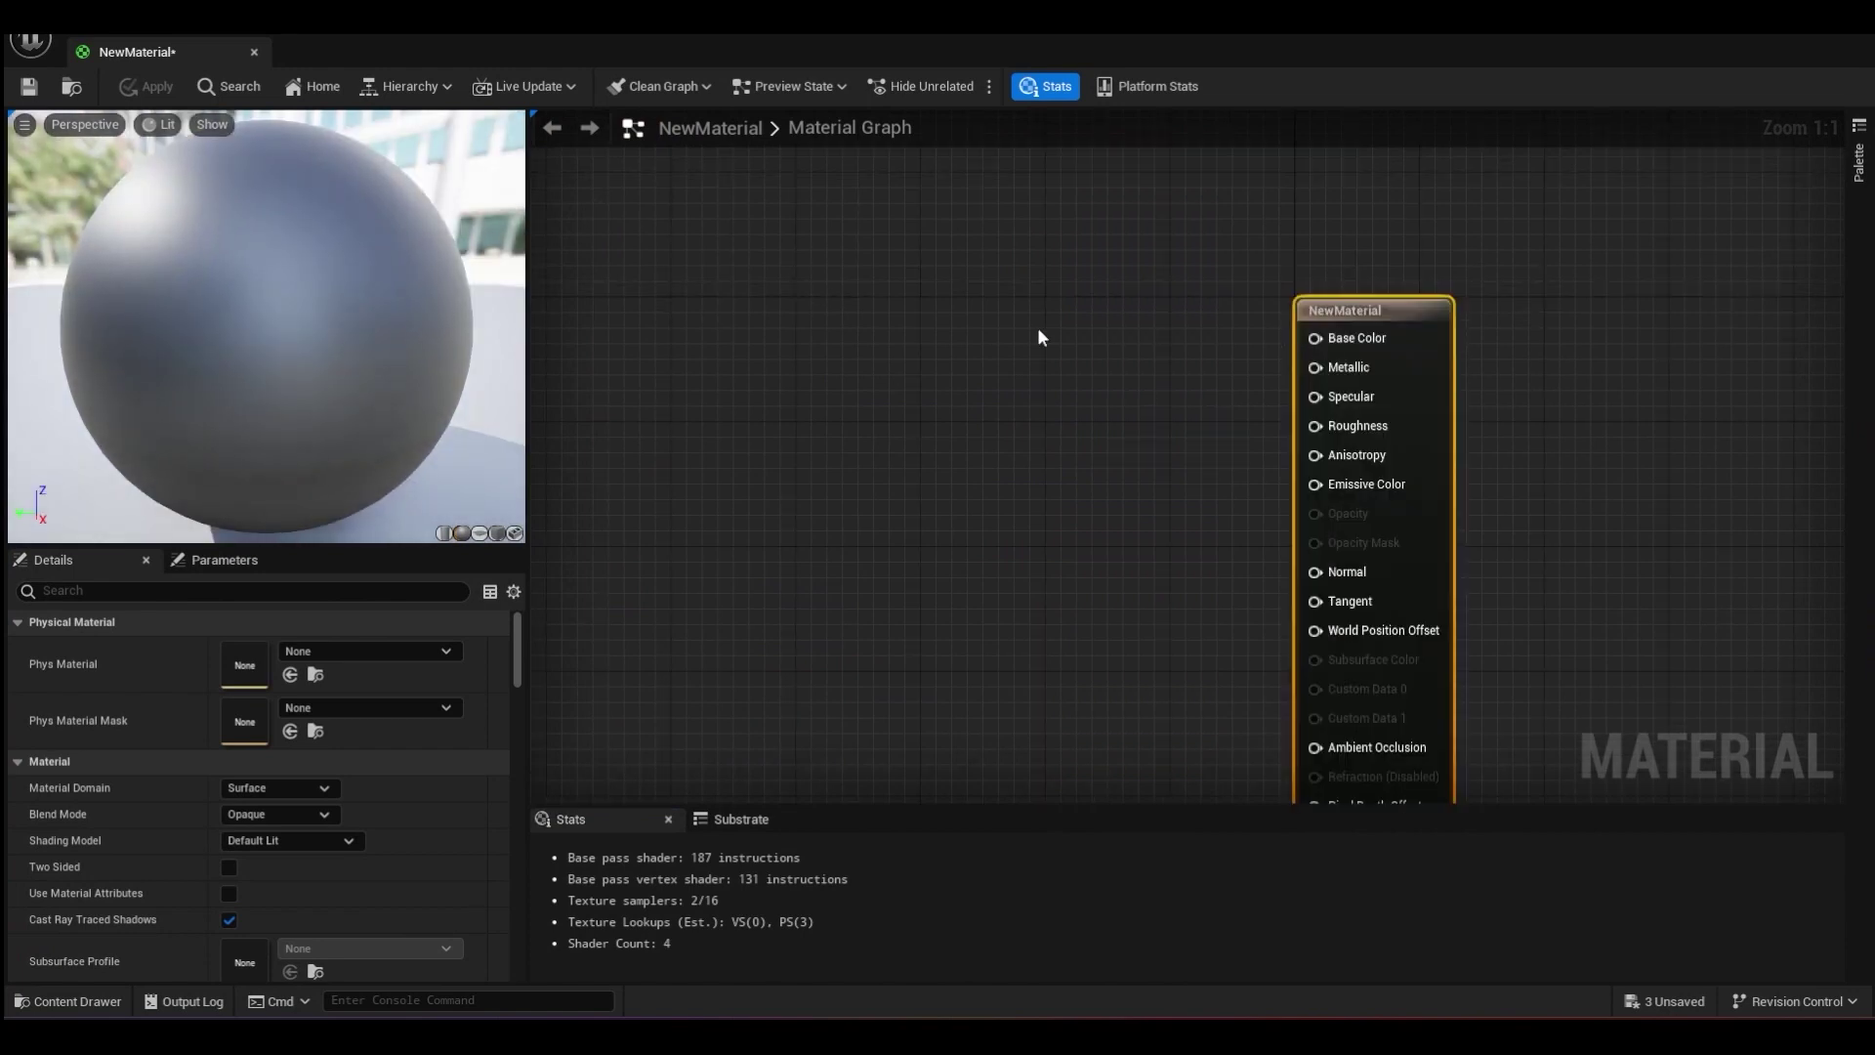
Import the UV_number1 texture into the Content folder and open it for inspection.
{"action": "key", "text": "ctrl+space"}
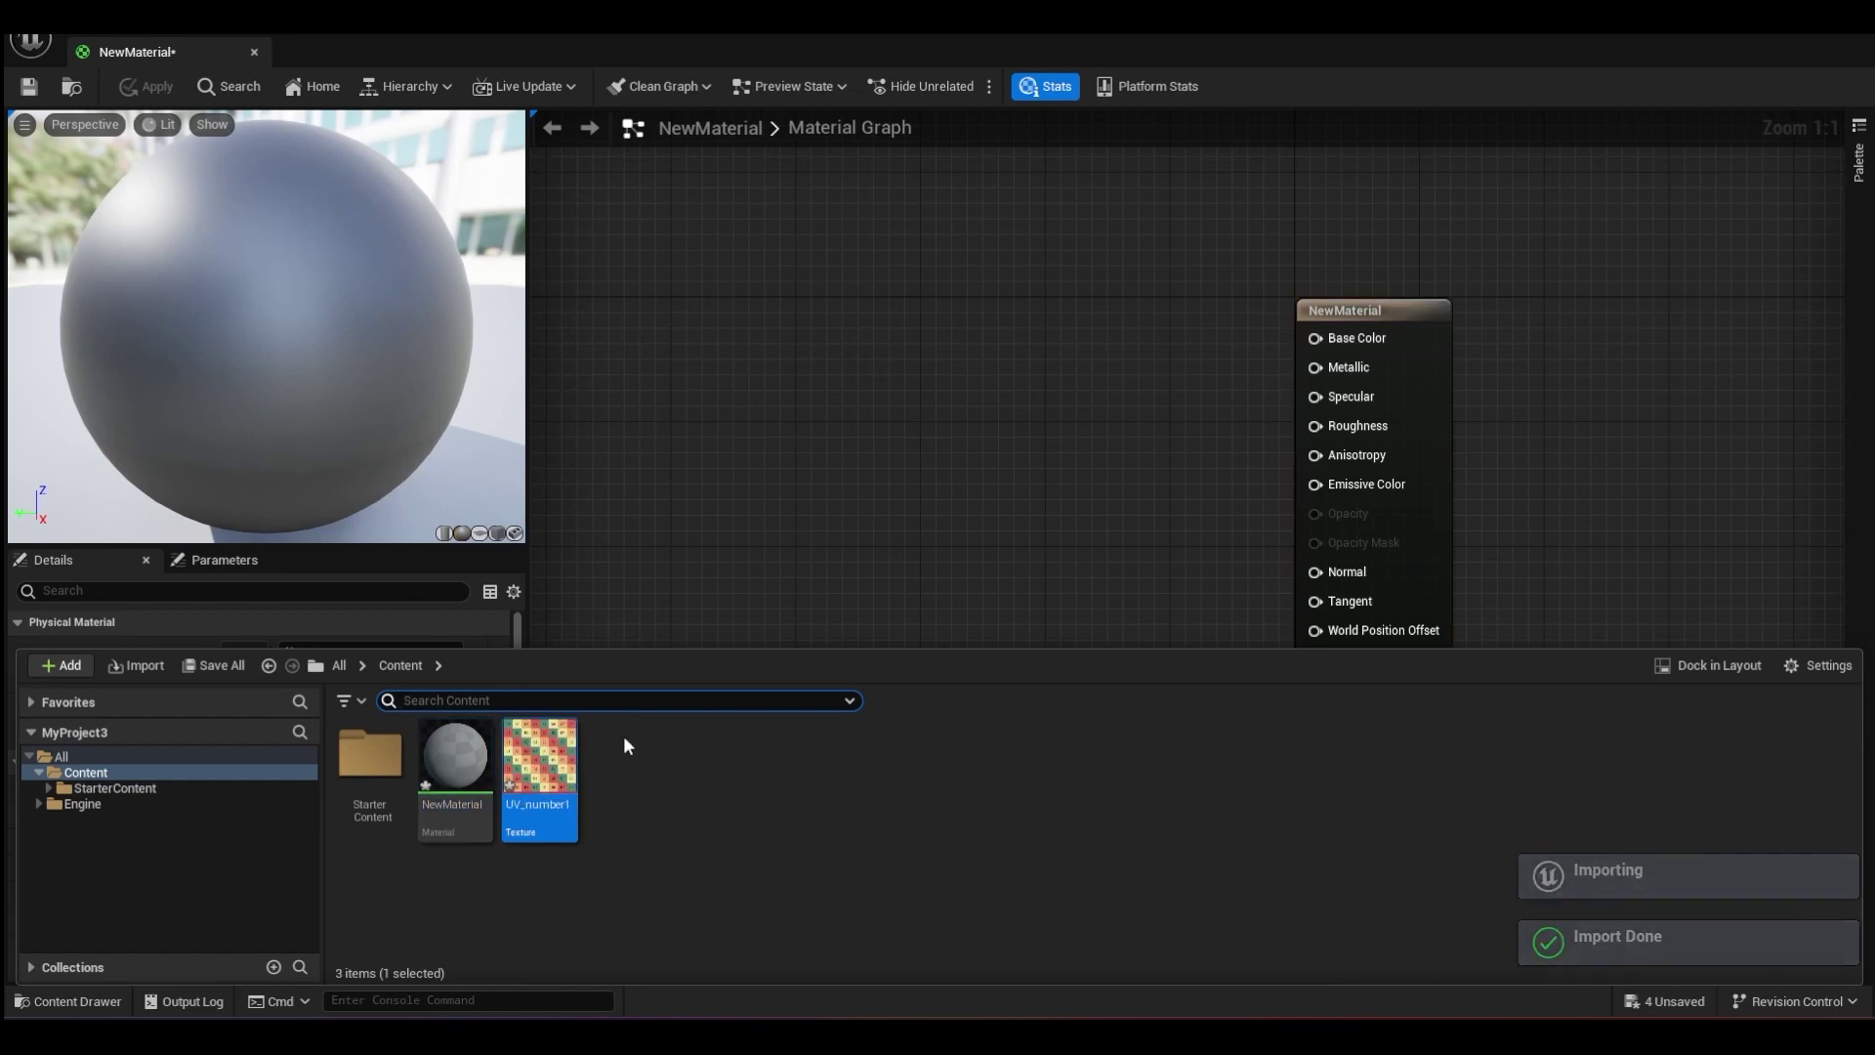
{"action": "double_click", "coordinate": [564, 786]}
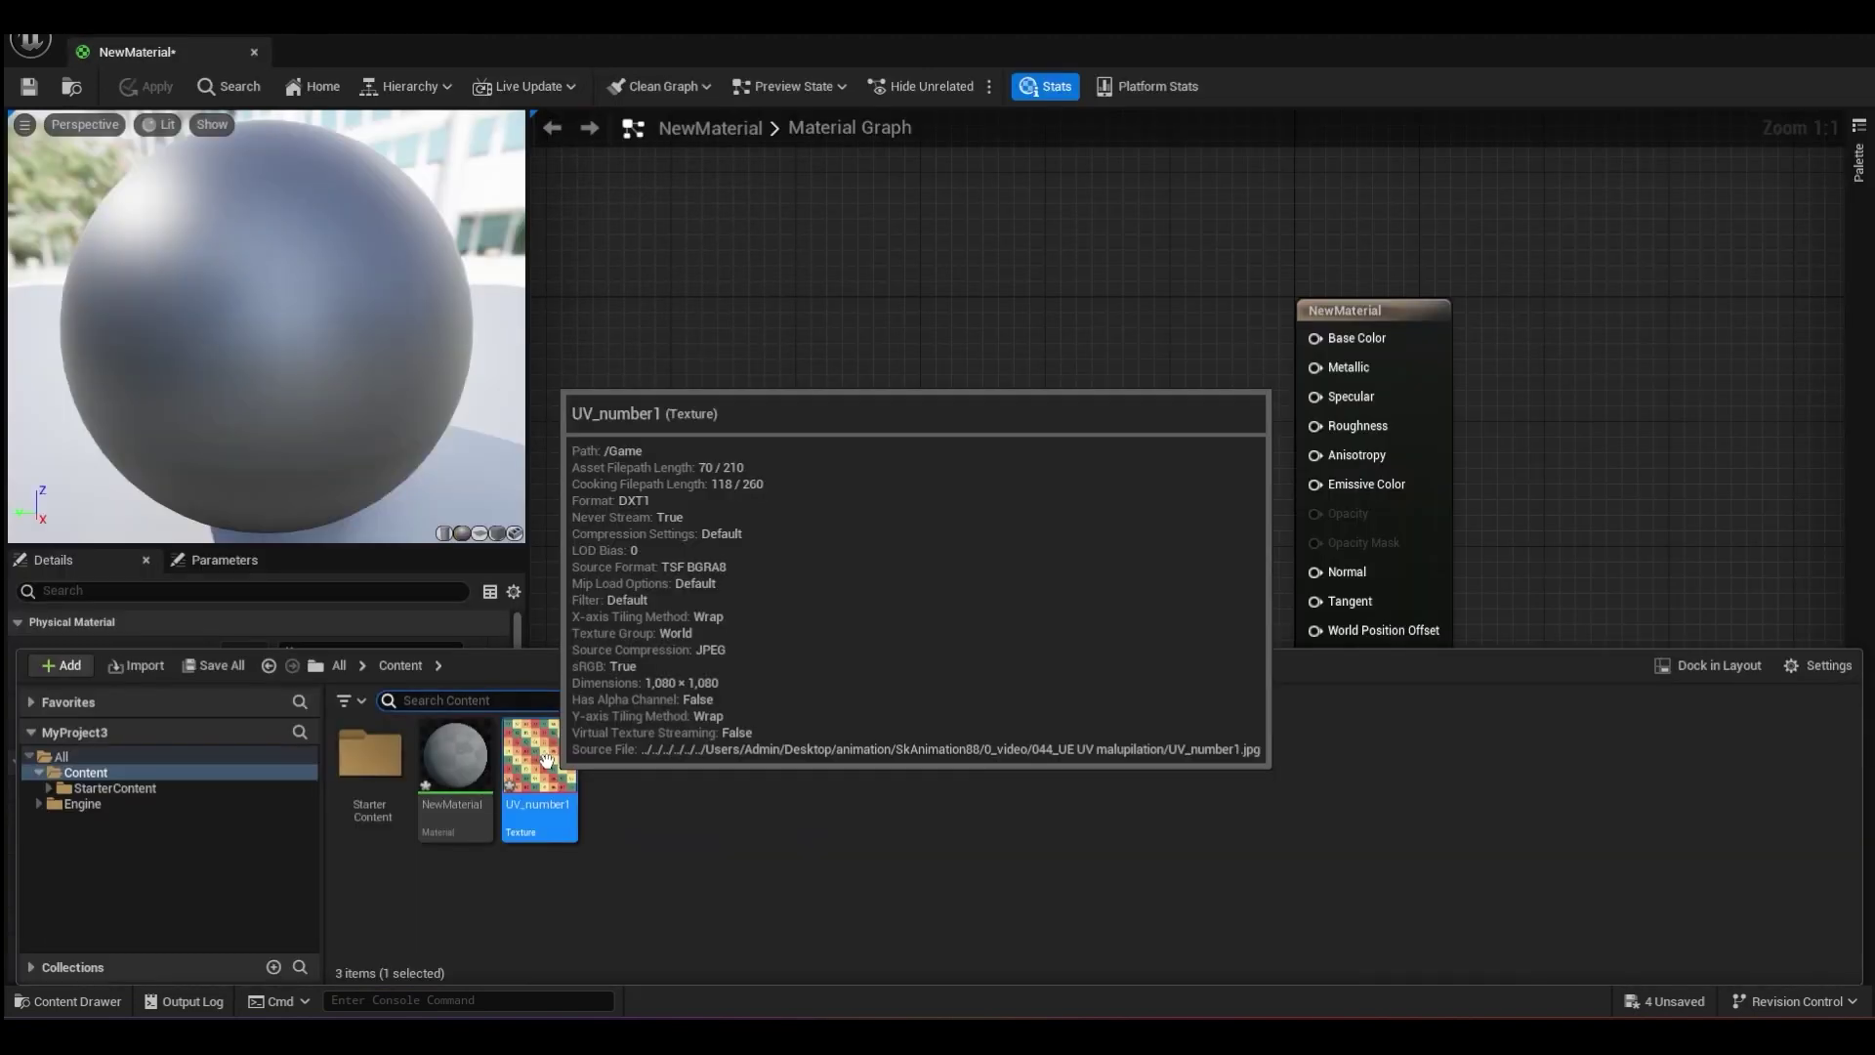
Add UV_number1 to the material graph as a texture sample feeding Base Color from RGB, and apply and save the material.
{"action": "left_click_drag", "start_coordinate": [546, 760], "coordinate": [986, 325]}
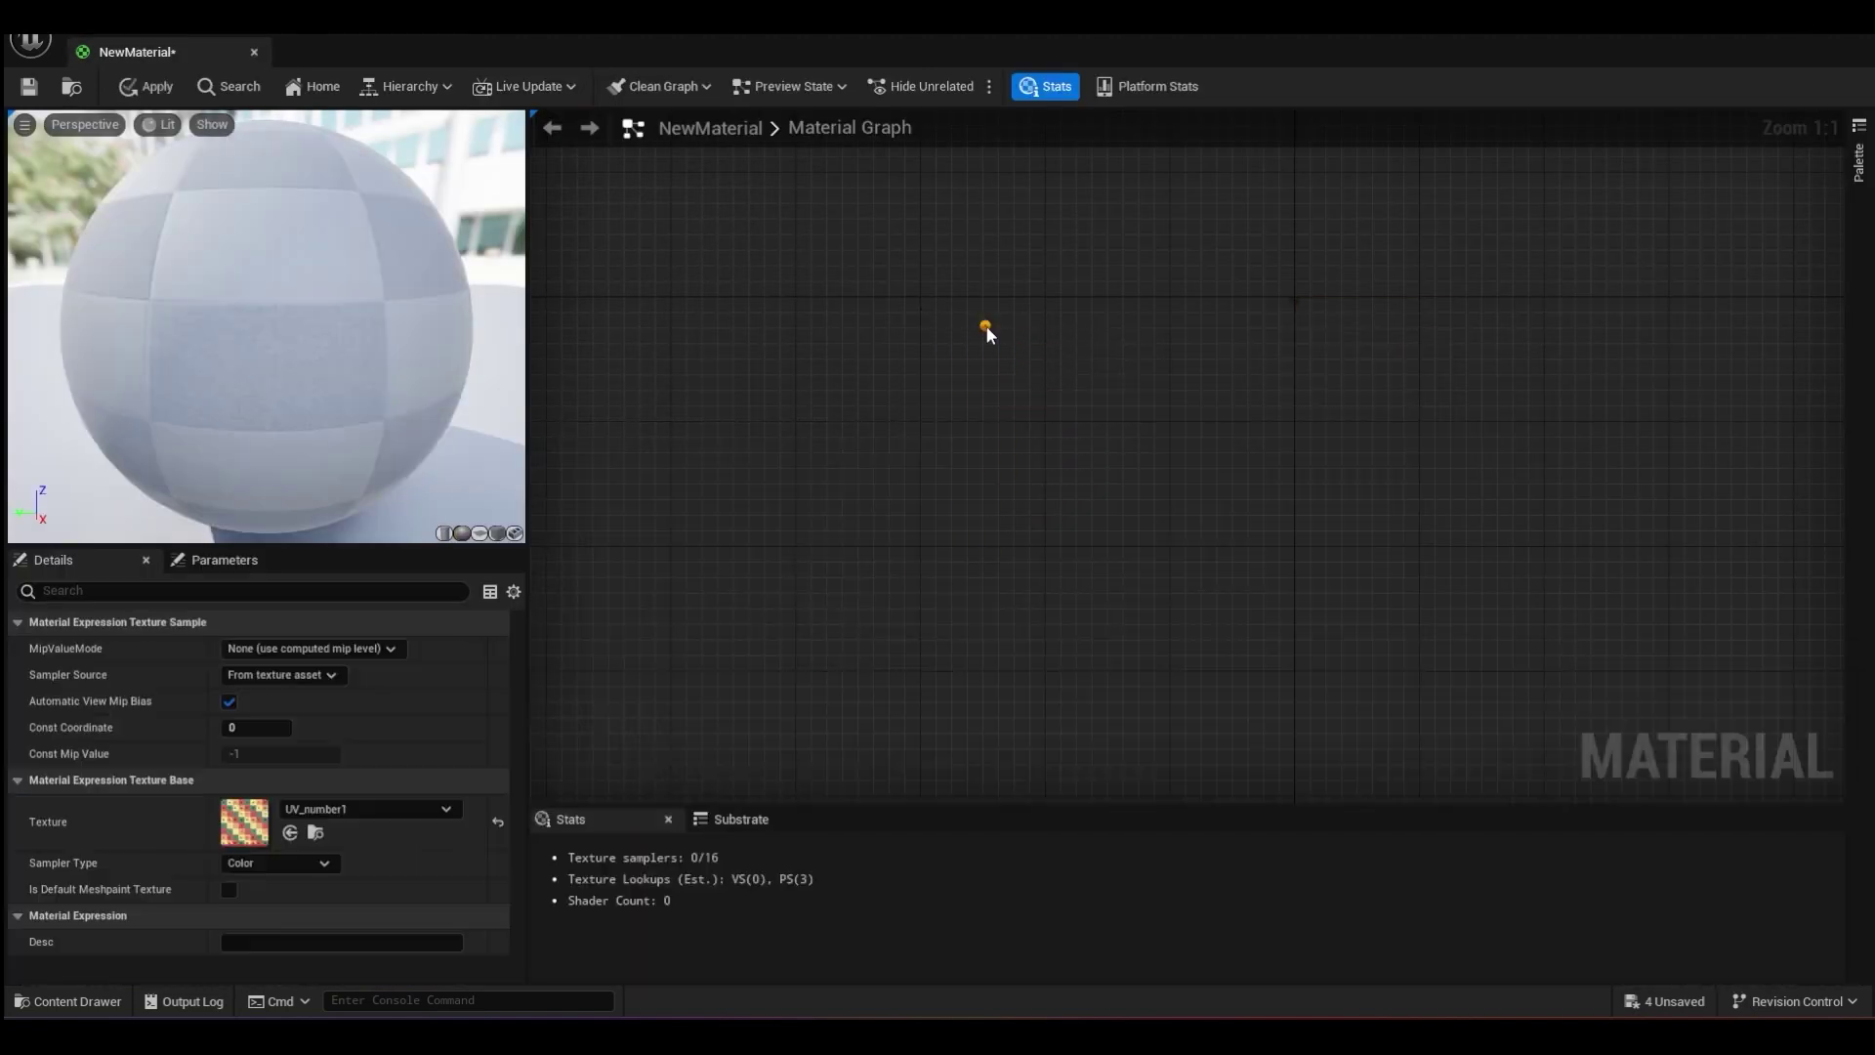
{"action": "left_click_drag", "start_coordinate": [1100, 340], "coordinate": [1315, 338]}
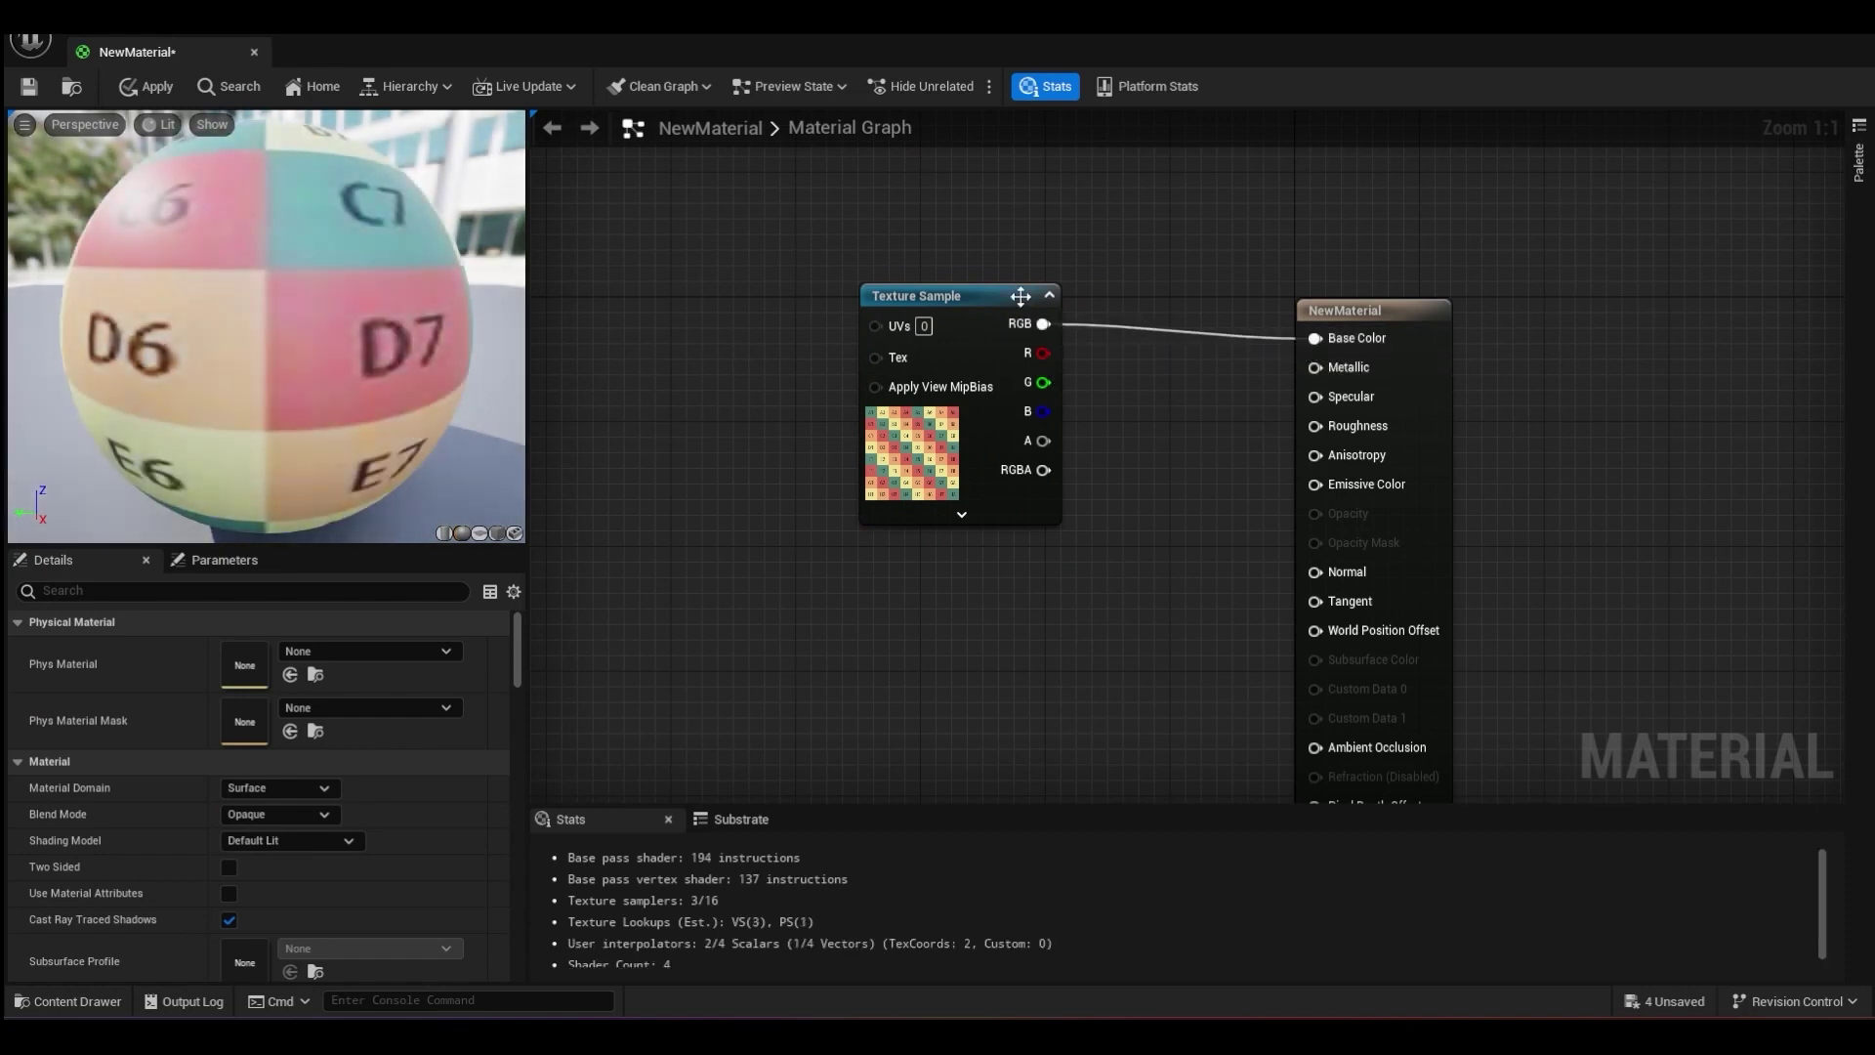
{"action": "left_click_drag", "start_coordinate": [1021, 297], "coordinate": [1068, 313]}
{"action": "left_click", "coordinate": [148, 86]}
{"action": "left_click", "coordinate": [28, 88]}
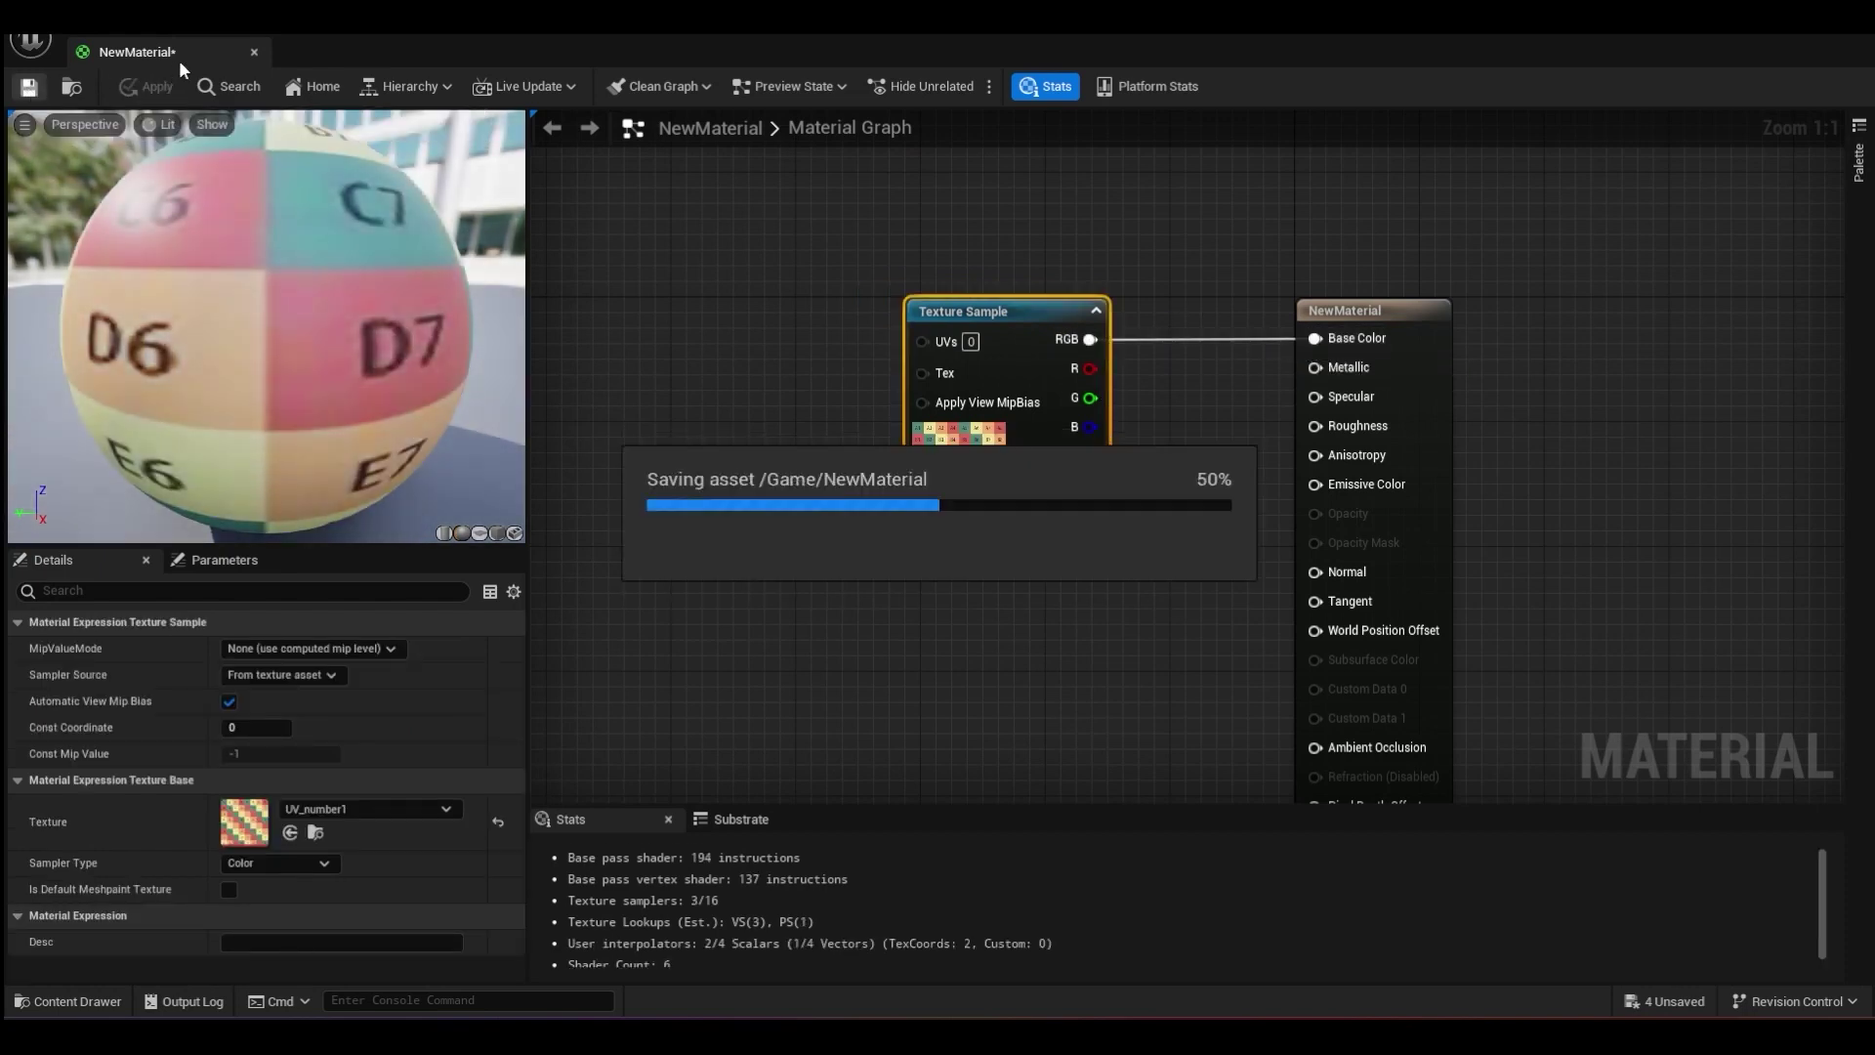
Float the material editor beside the level view and apply NewMaterial to the cube.
{"action": "left_click_drag", "start_coordinate": [179, 61], "coordinate": [1068, 322]}
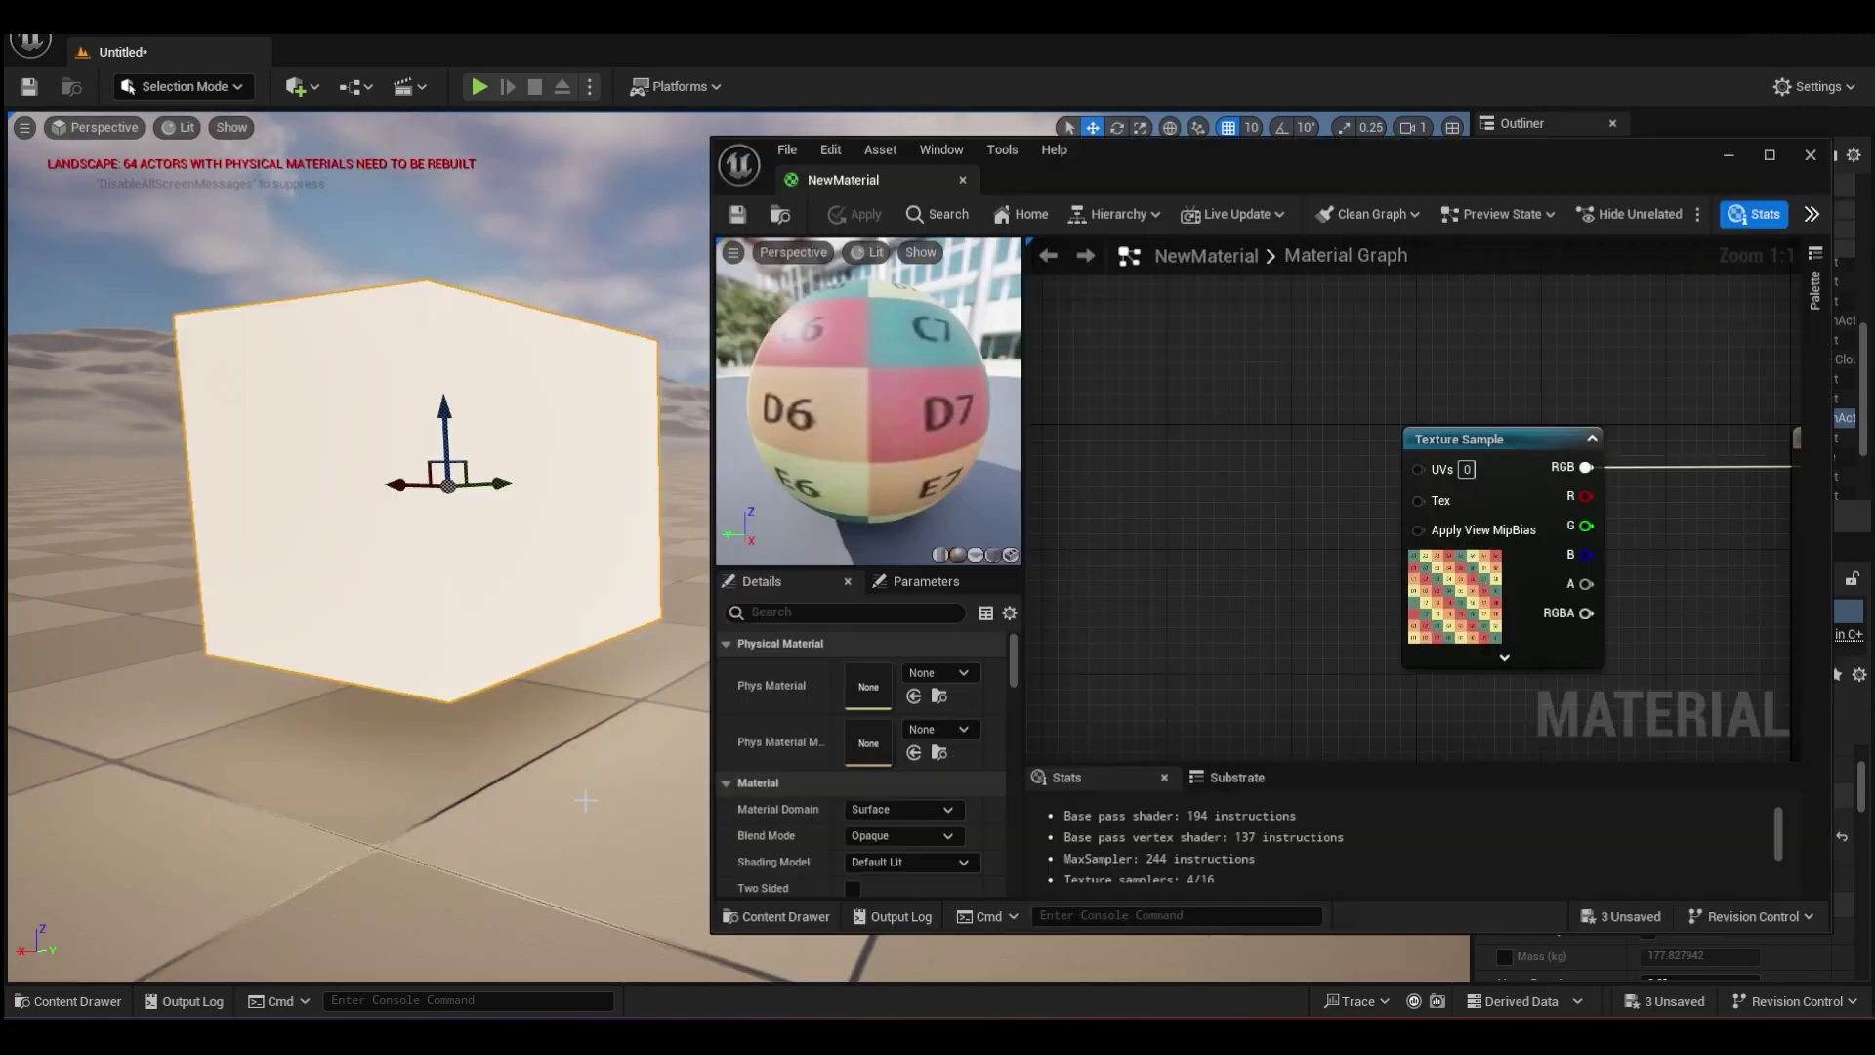
{"action": "key", "text": "ctrl+space"}
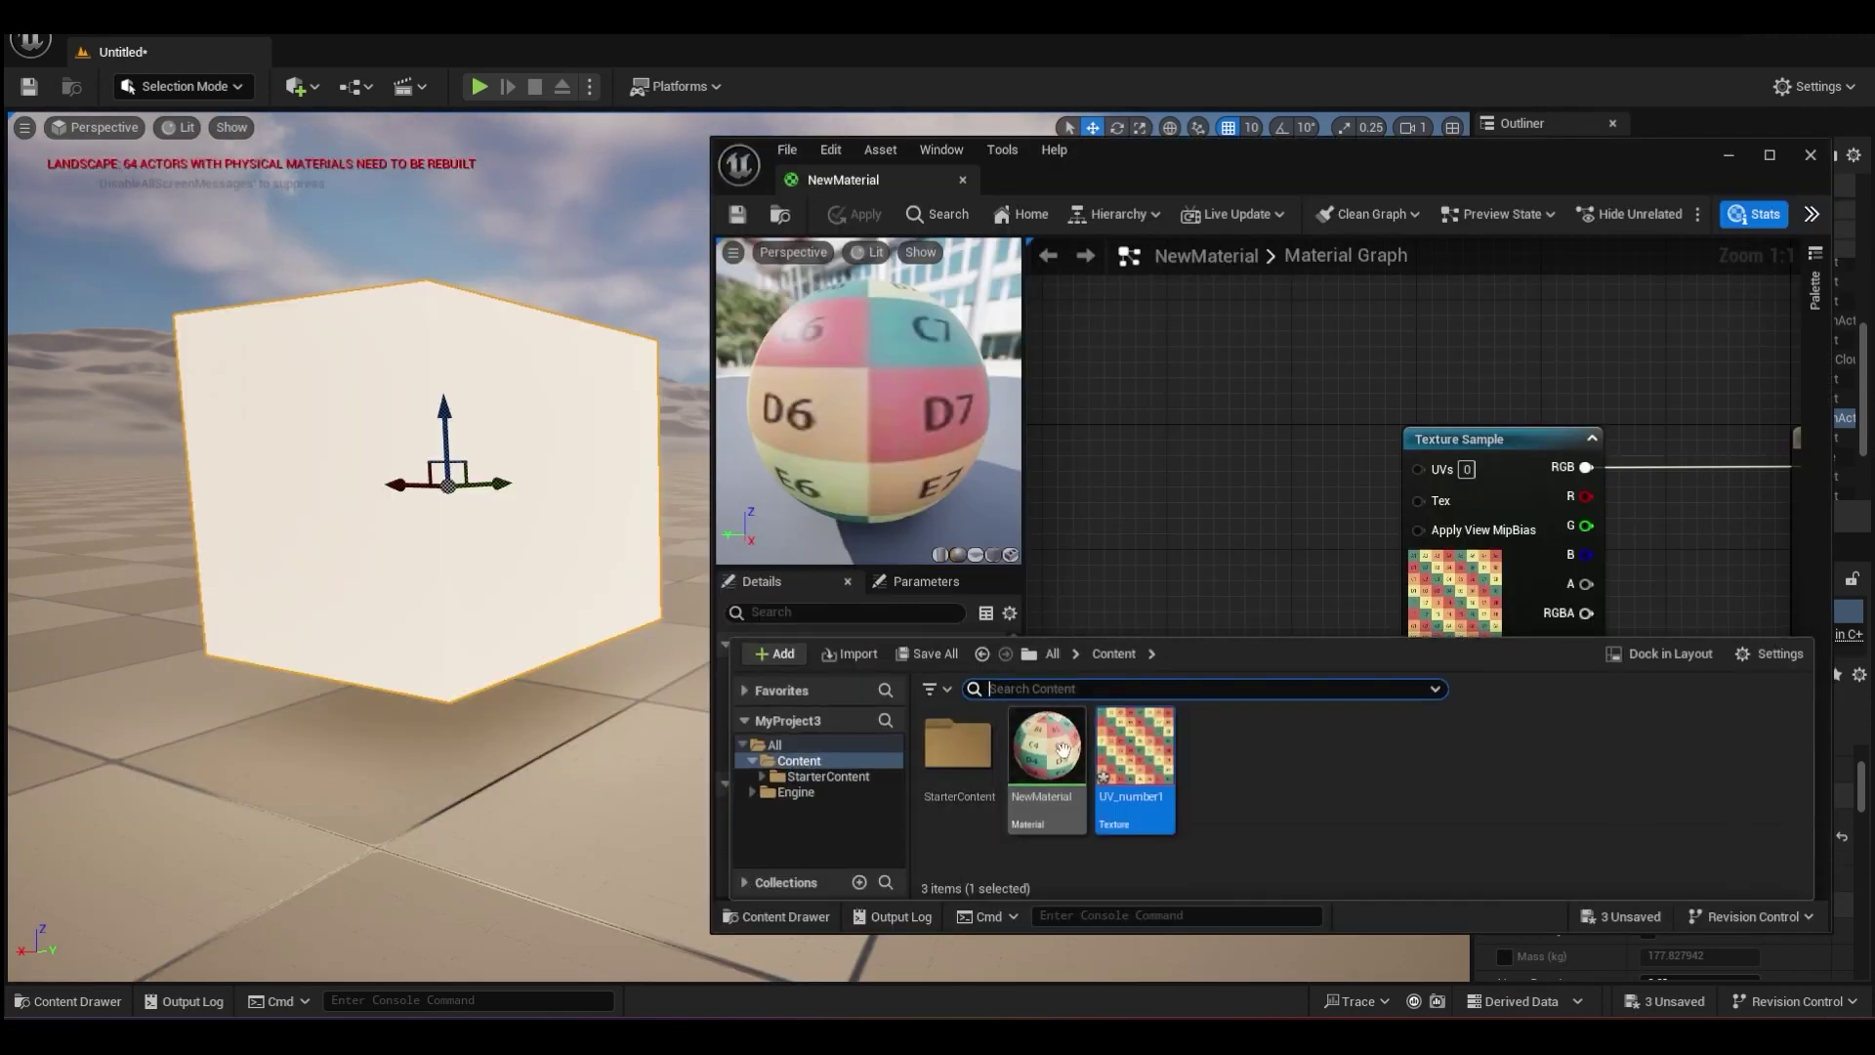
{"action": "left_click_drag", "start_coordinate": [1045, 760], "coordinate": [296, 423]}
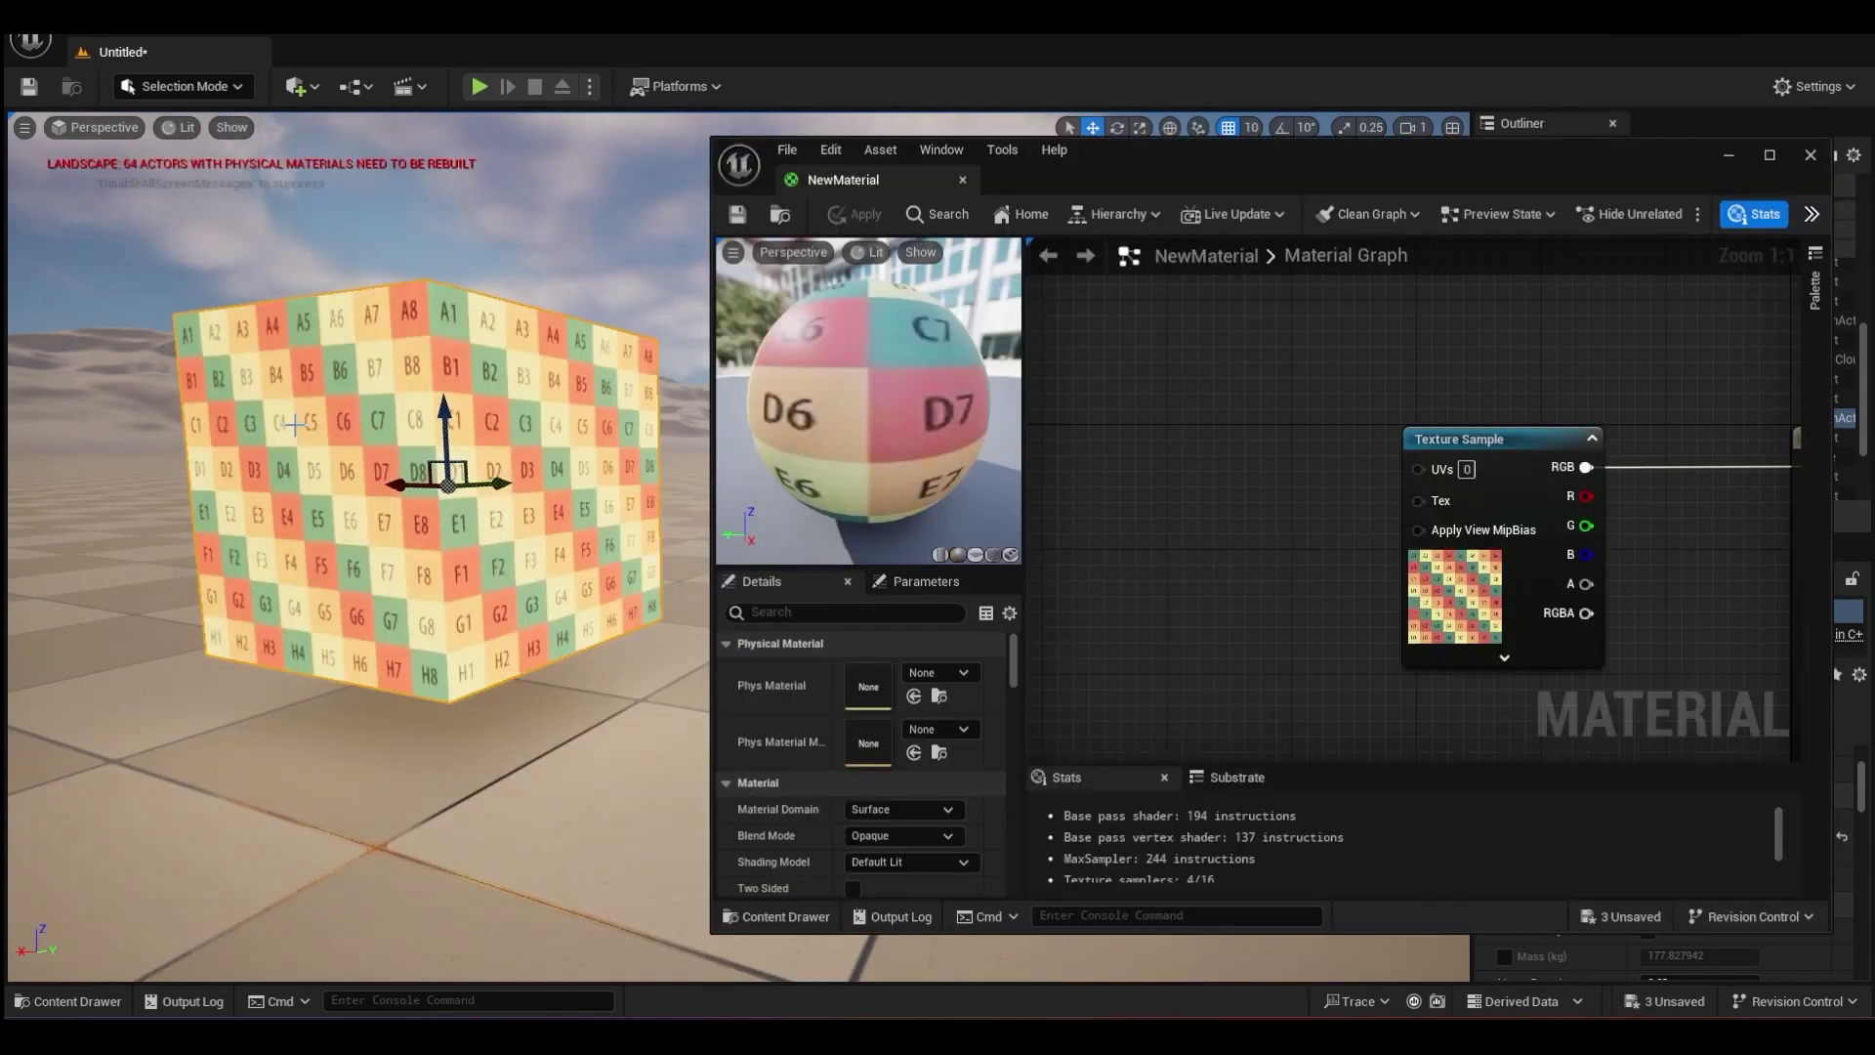
{"action": "left_click_drag", "start_coordinate": [543, 553], "coordinate": [698, 586], "text": "alt"}
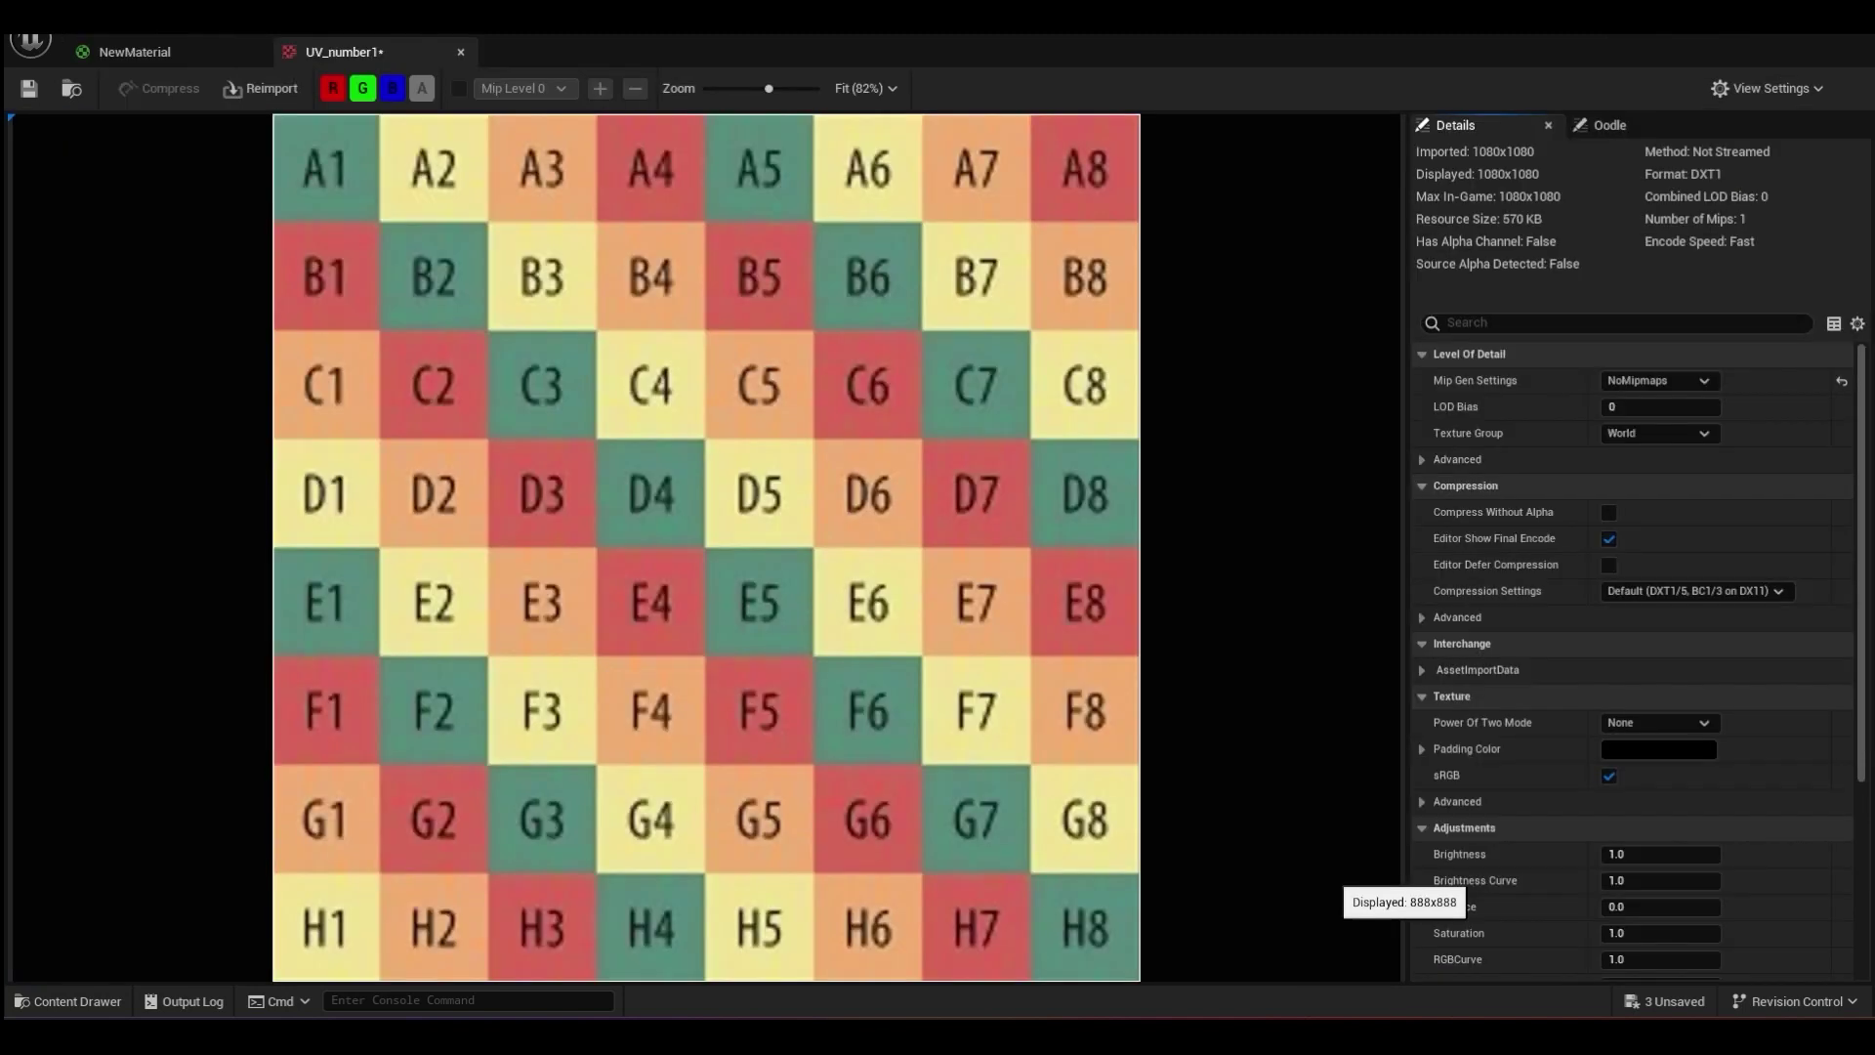
{"action": "mouse_move", "coordinate": [271, 975]}
{"action": "left_mouse_down"}
{"action": "mouse_move", "coordinate": [1167, 957]}
{"action": "mouse_move", "coordinate": [1123, 982]}
{"action": "left_mouse_up"}
{"action": "mouse_move", "coordinate": [1190, 928]}
{"action": "left_mouse_down"}
{"action": "mouse_move", "coordinate": [1210, 969]}
{"action": "mouse_move", "coordinate": [1252, 933]}
{"action": "left_mouse_up"}
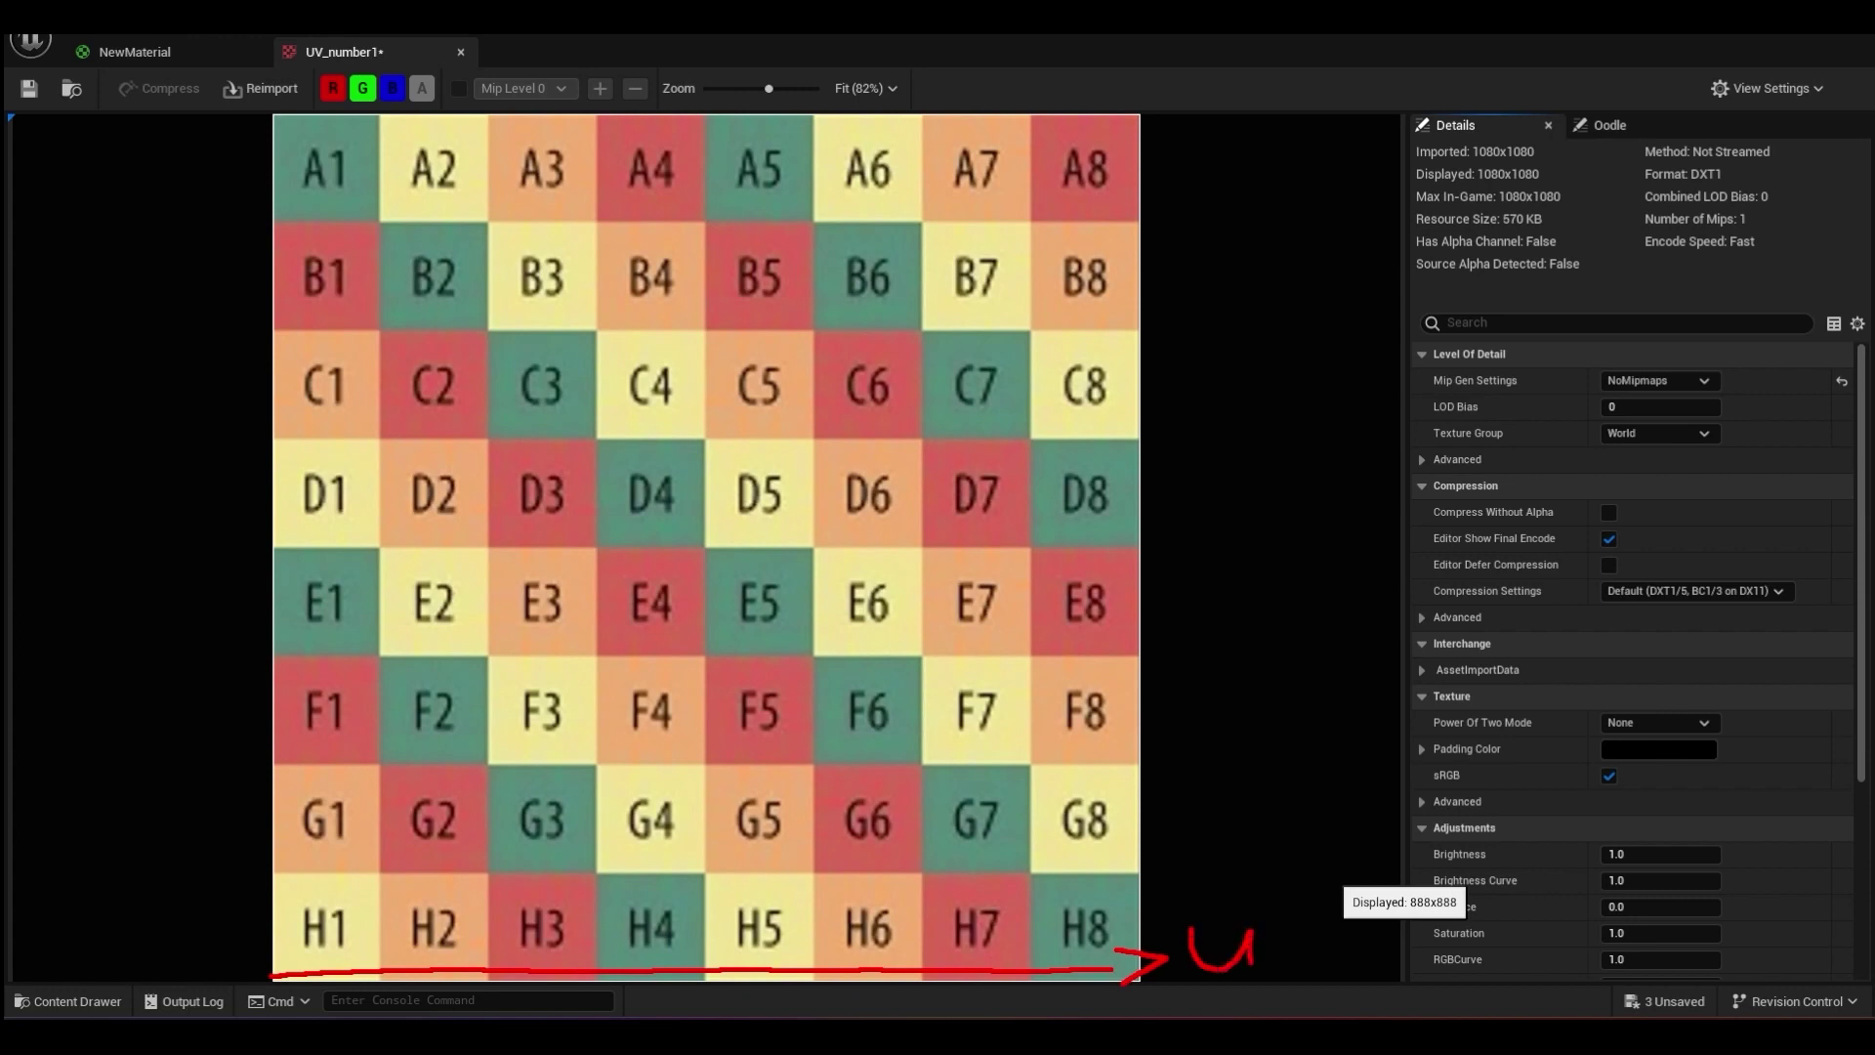
{"action": "mouse_move", "coordinate": [261, 967]}
{"action": "left_mouse_down"}
{"action": "mouse_move", "coordinate": [253, 132]}
{"action": "mouse_move", "coordinate": [277, 149]}
{"action": "left_mouse_up"}
{"action": "left_click_drag", "start_coordinate": [238, 155], "coordinate": [253, 119]}
{"action": "left_click_drag", "start_coordinate": [92, 399], "coordinate": [149, 401]}
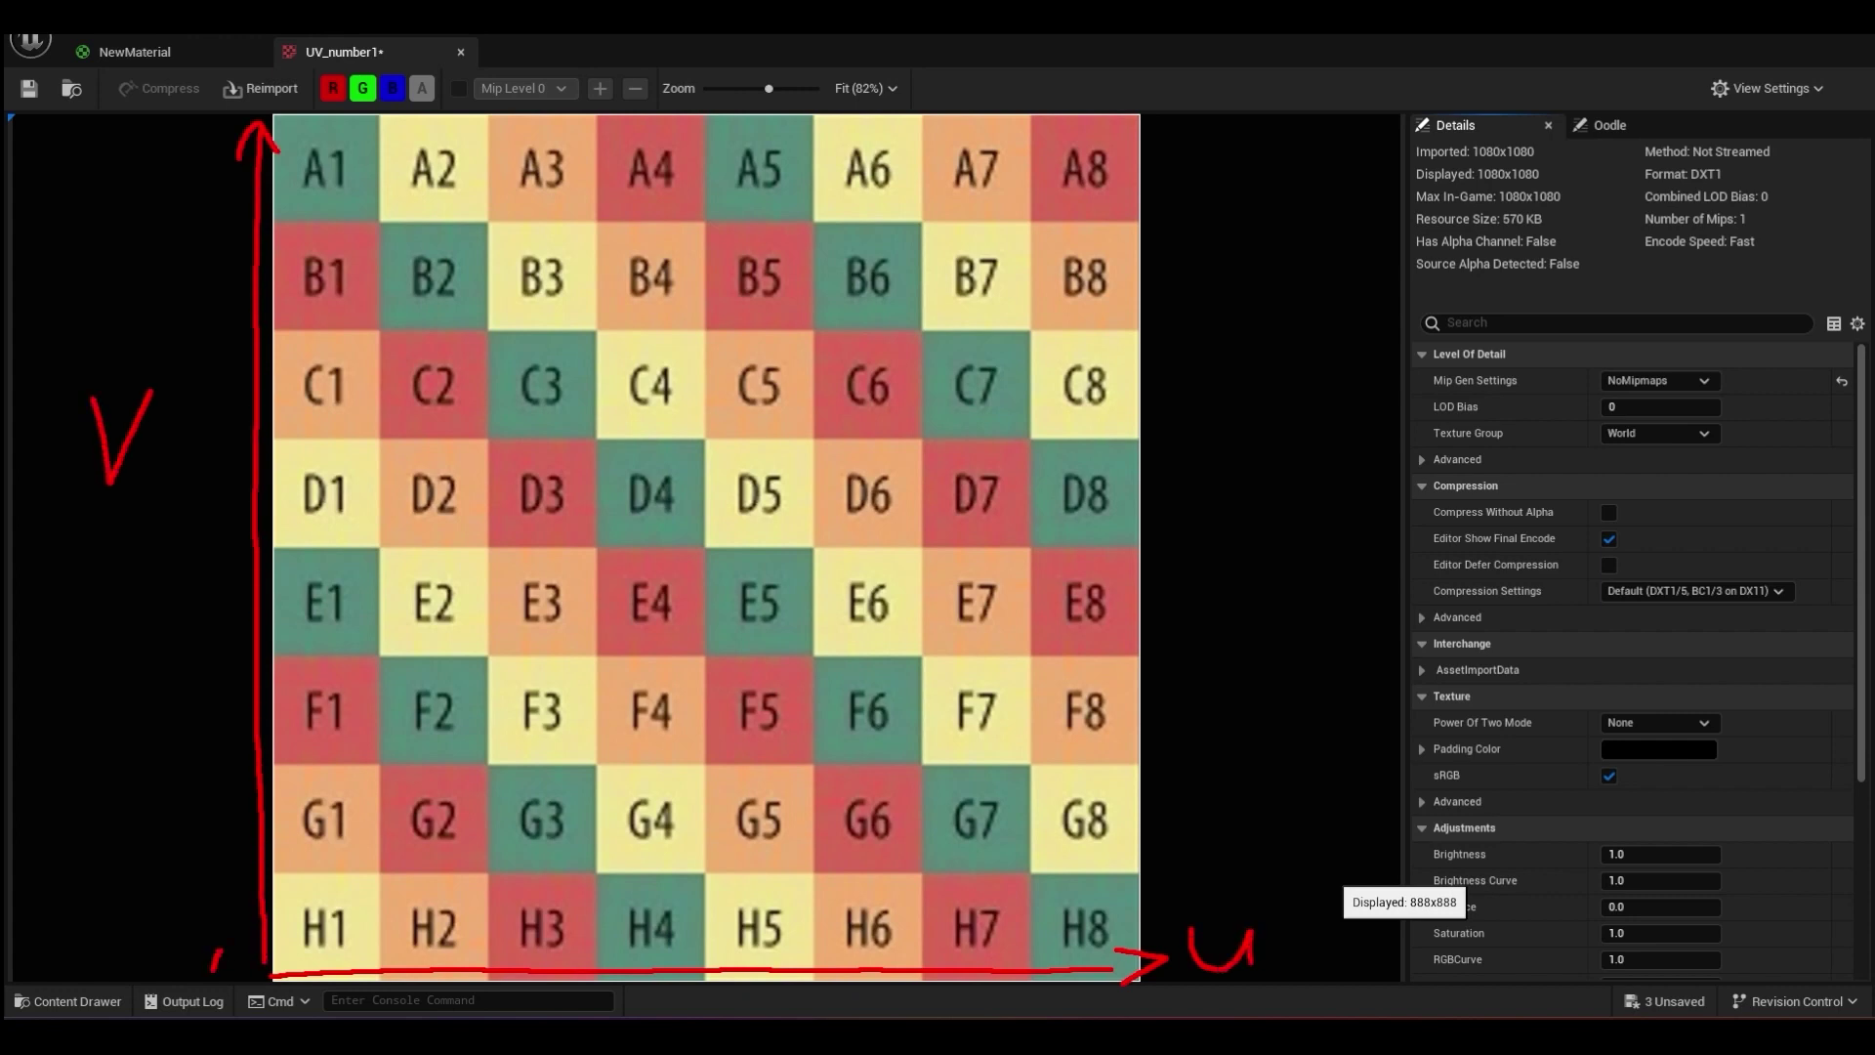
{"action": "mouse_move", "coordinate": [217, 967]}
{"action": "left_mouse_down"}
{"action": "mouse_move", "coordinate": [260, 954]}
{"action": "mouse_move", "coordinate": [199, 962]}
{"action": "mouse_move", "coordinate": [256, 949]}
{"action": "left_mouse_up"}
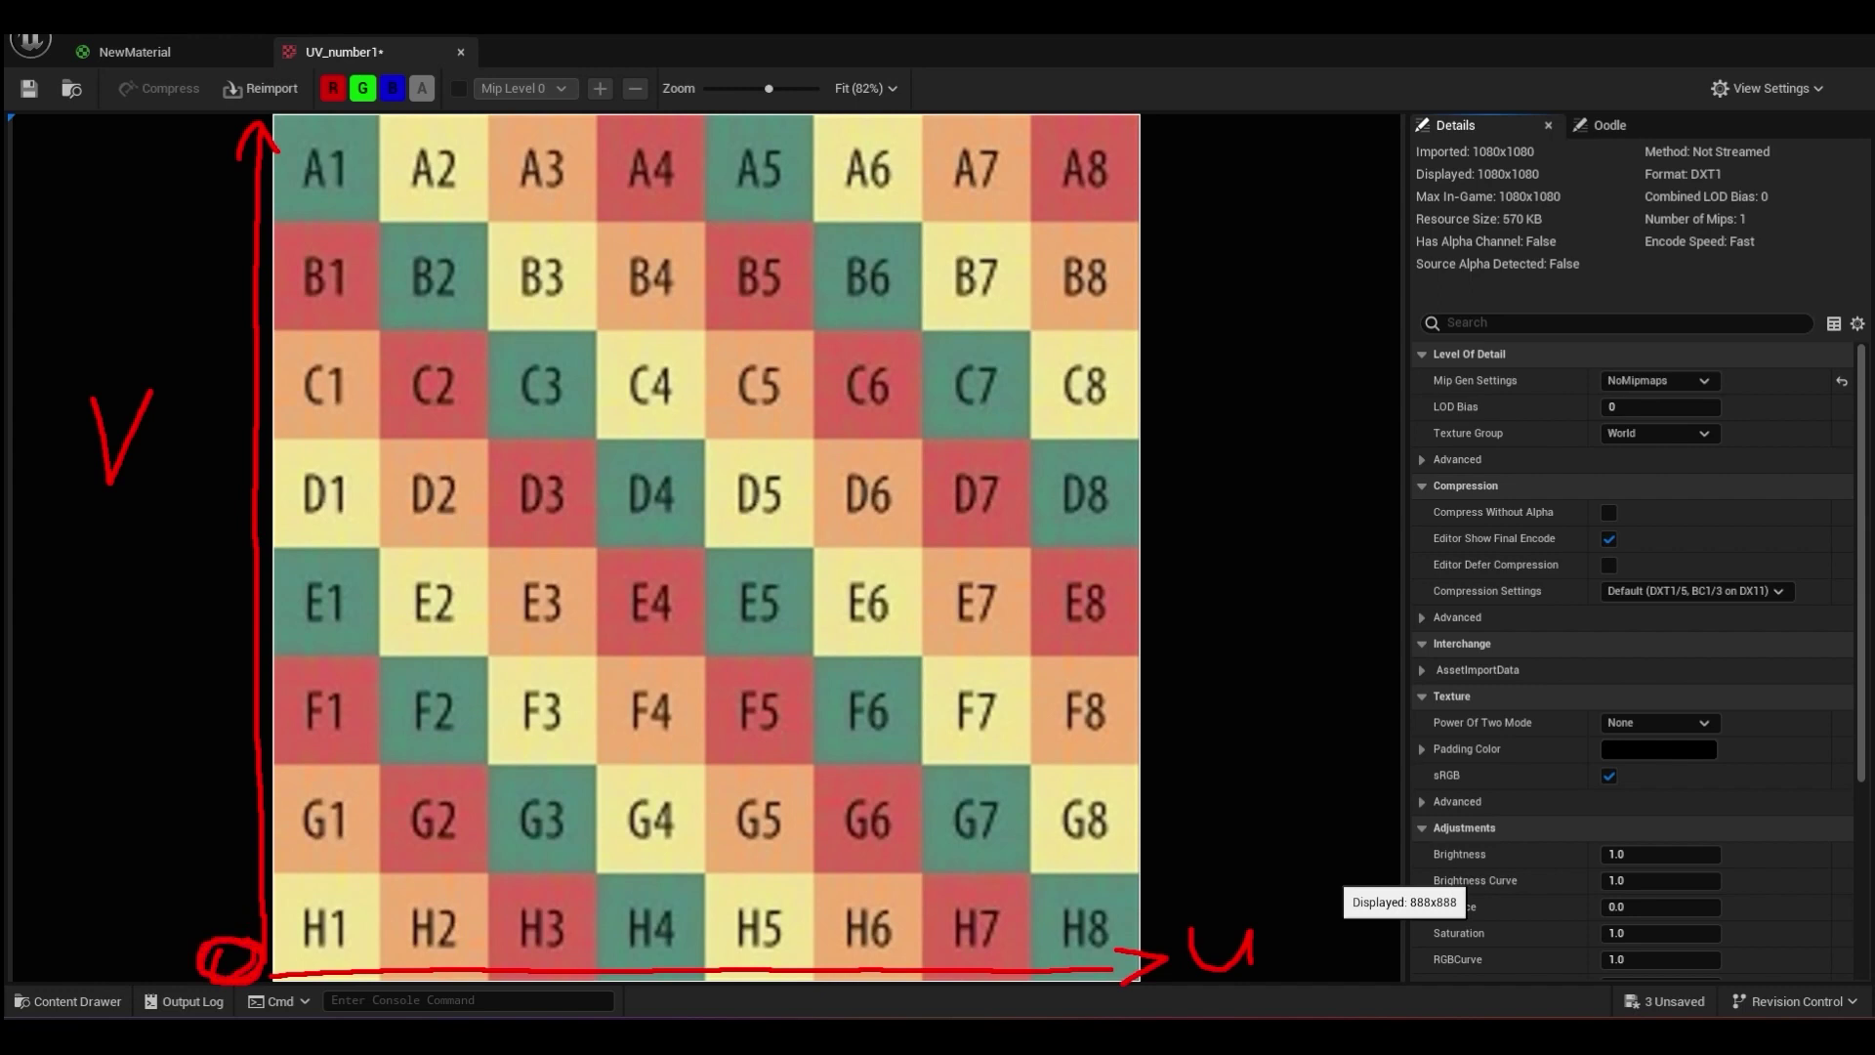
{"action": "left_click_drag", "start_coordinate": [207, 144], "coordinate": [204, 199]}
{"action": "mouse_move", "coordinate": [1127, 903]}
{"action": "left_mouse_down"}
{"action": "mouse_move", "coordinate": [1128, 949]}
{"action": "mouse_move", "coordinate": [1128, 884]}
{"action": "left_mouse_up"}
{"action": "left_click_drag", "start_coordinate": [323, 138], "coordinate": [313, 155]}
{"action": "left_click_drag", "start_coordinate": [353, 121], "coordinate": [348, 152]}
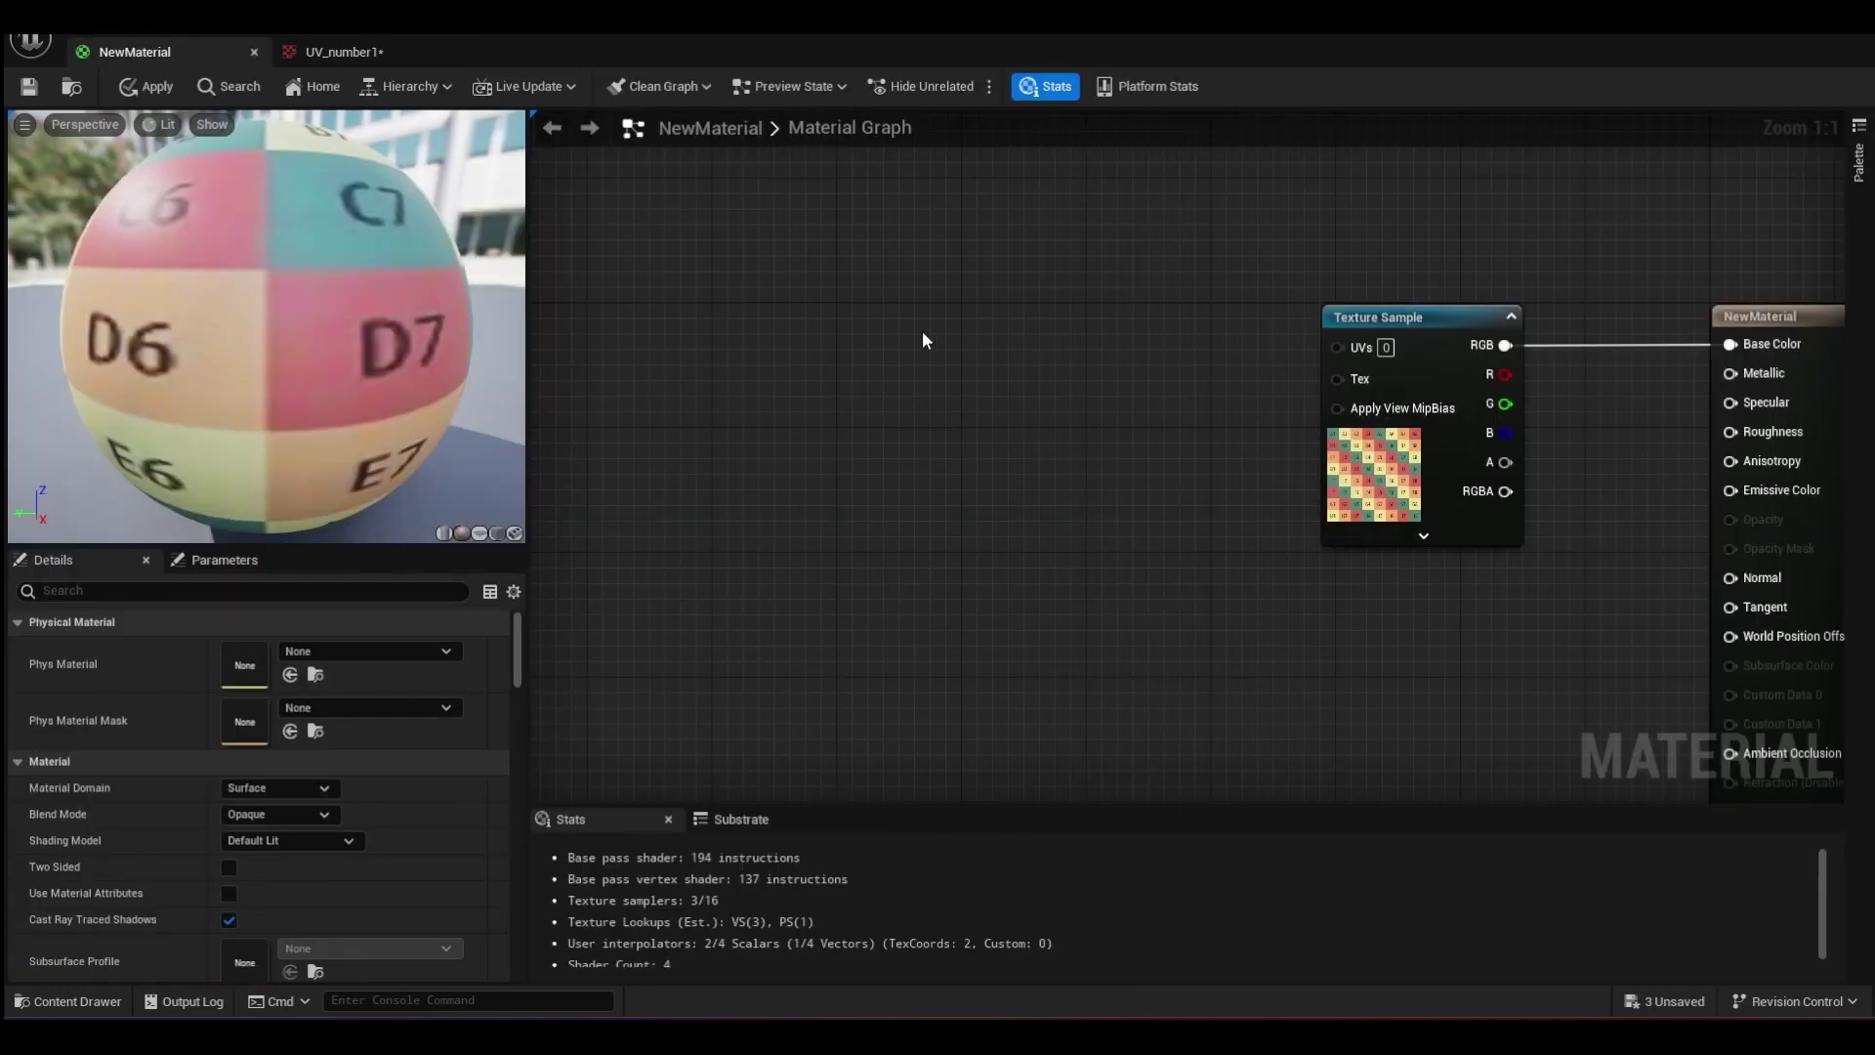
Connect a TexCoord node to the texture sample's UVs, and apply and save the material.
{"action": "left_click_drag", "start_coordinate": [861, 361], "coordinate": [1340, 348]}
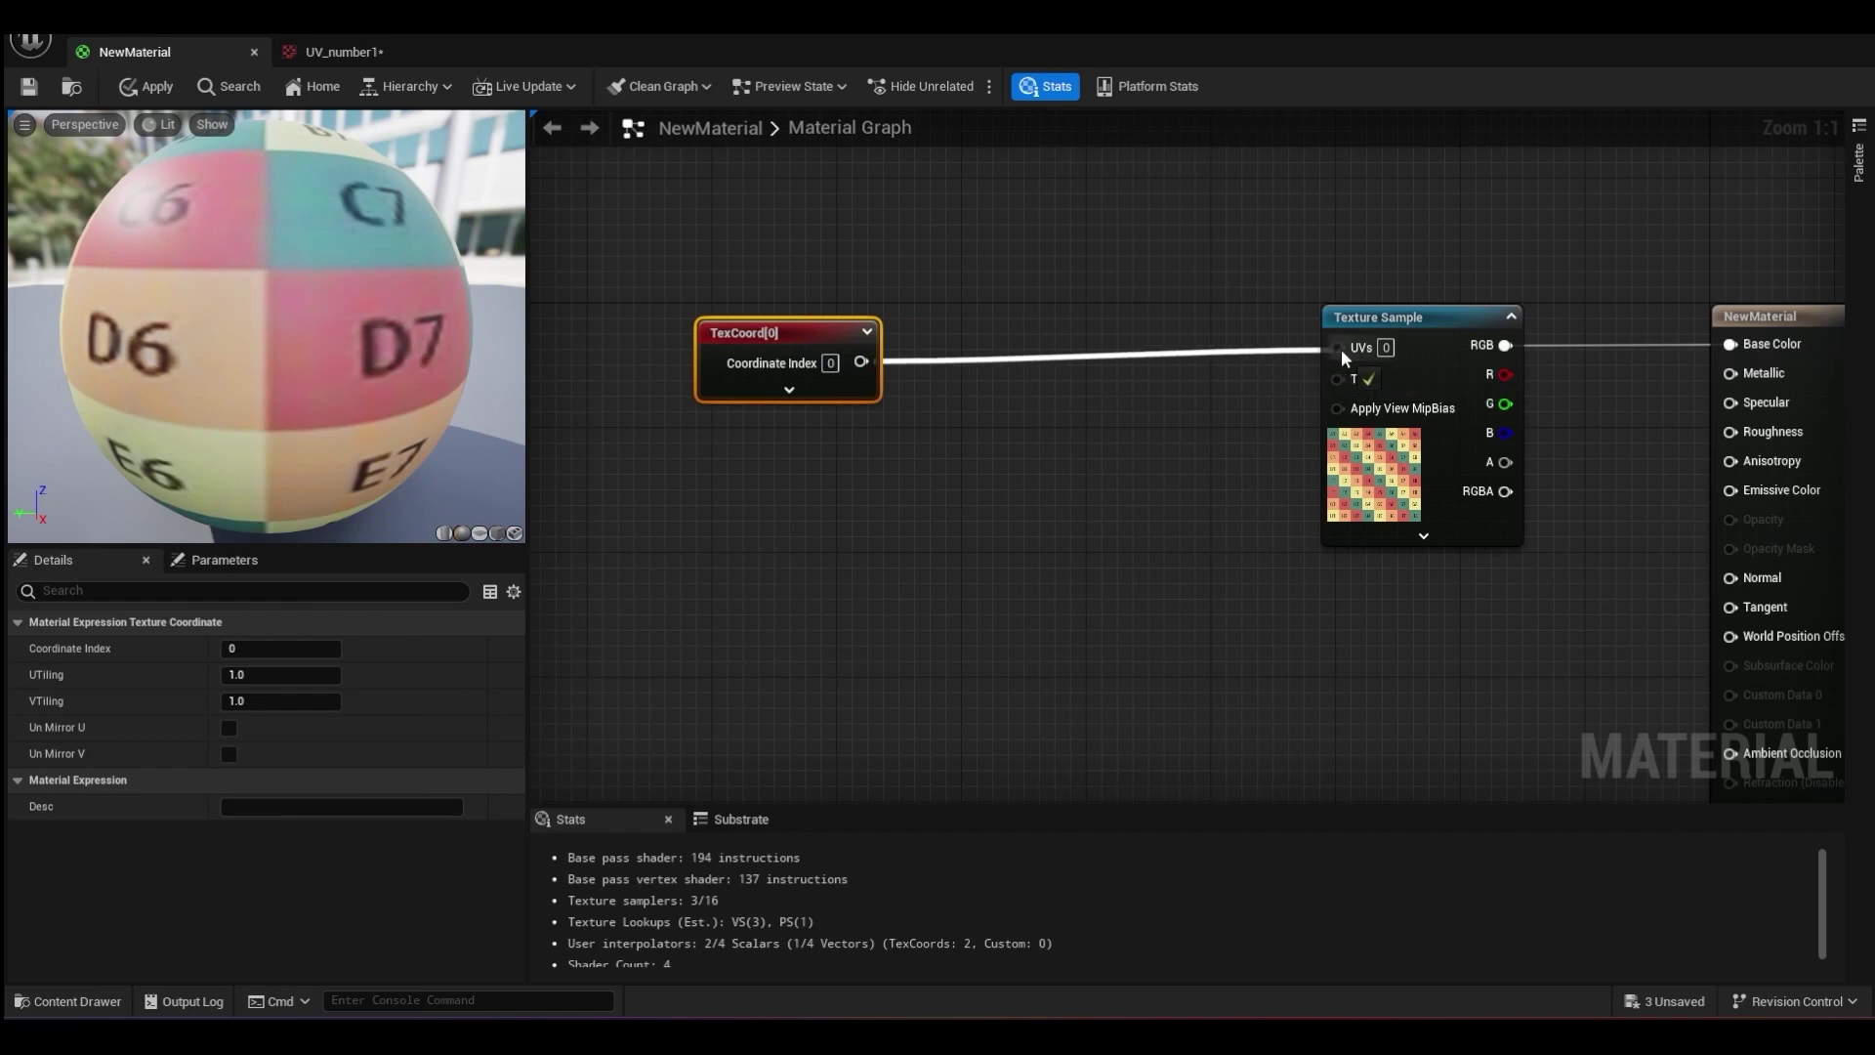
{"action": "left_click_drag", "start_coordinate": [795, 341], "coordinate": [857, 325]}
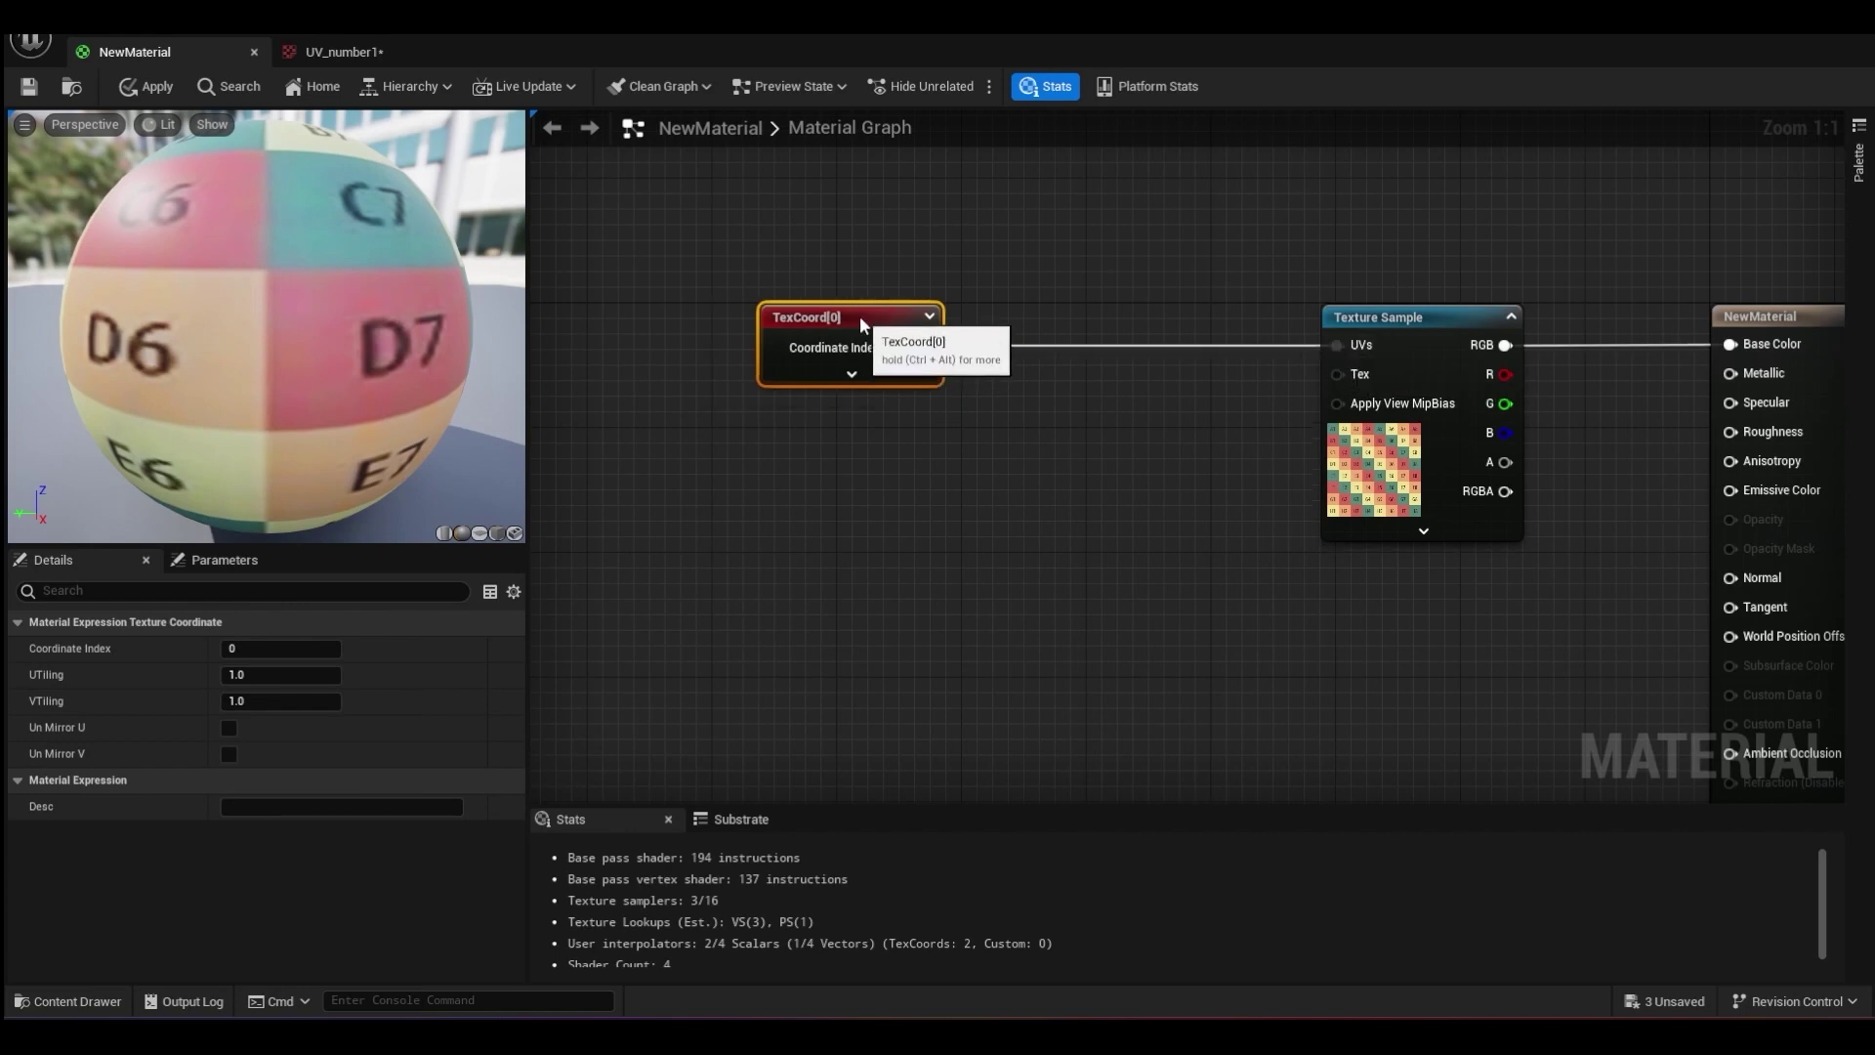
{"action": "left_click", "coordinate": [146, 86]}
{"action": "left_click", "coordinate": [29, 86]}
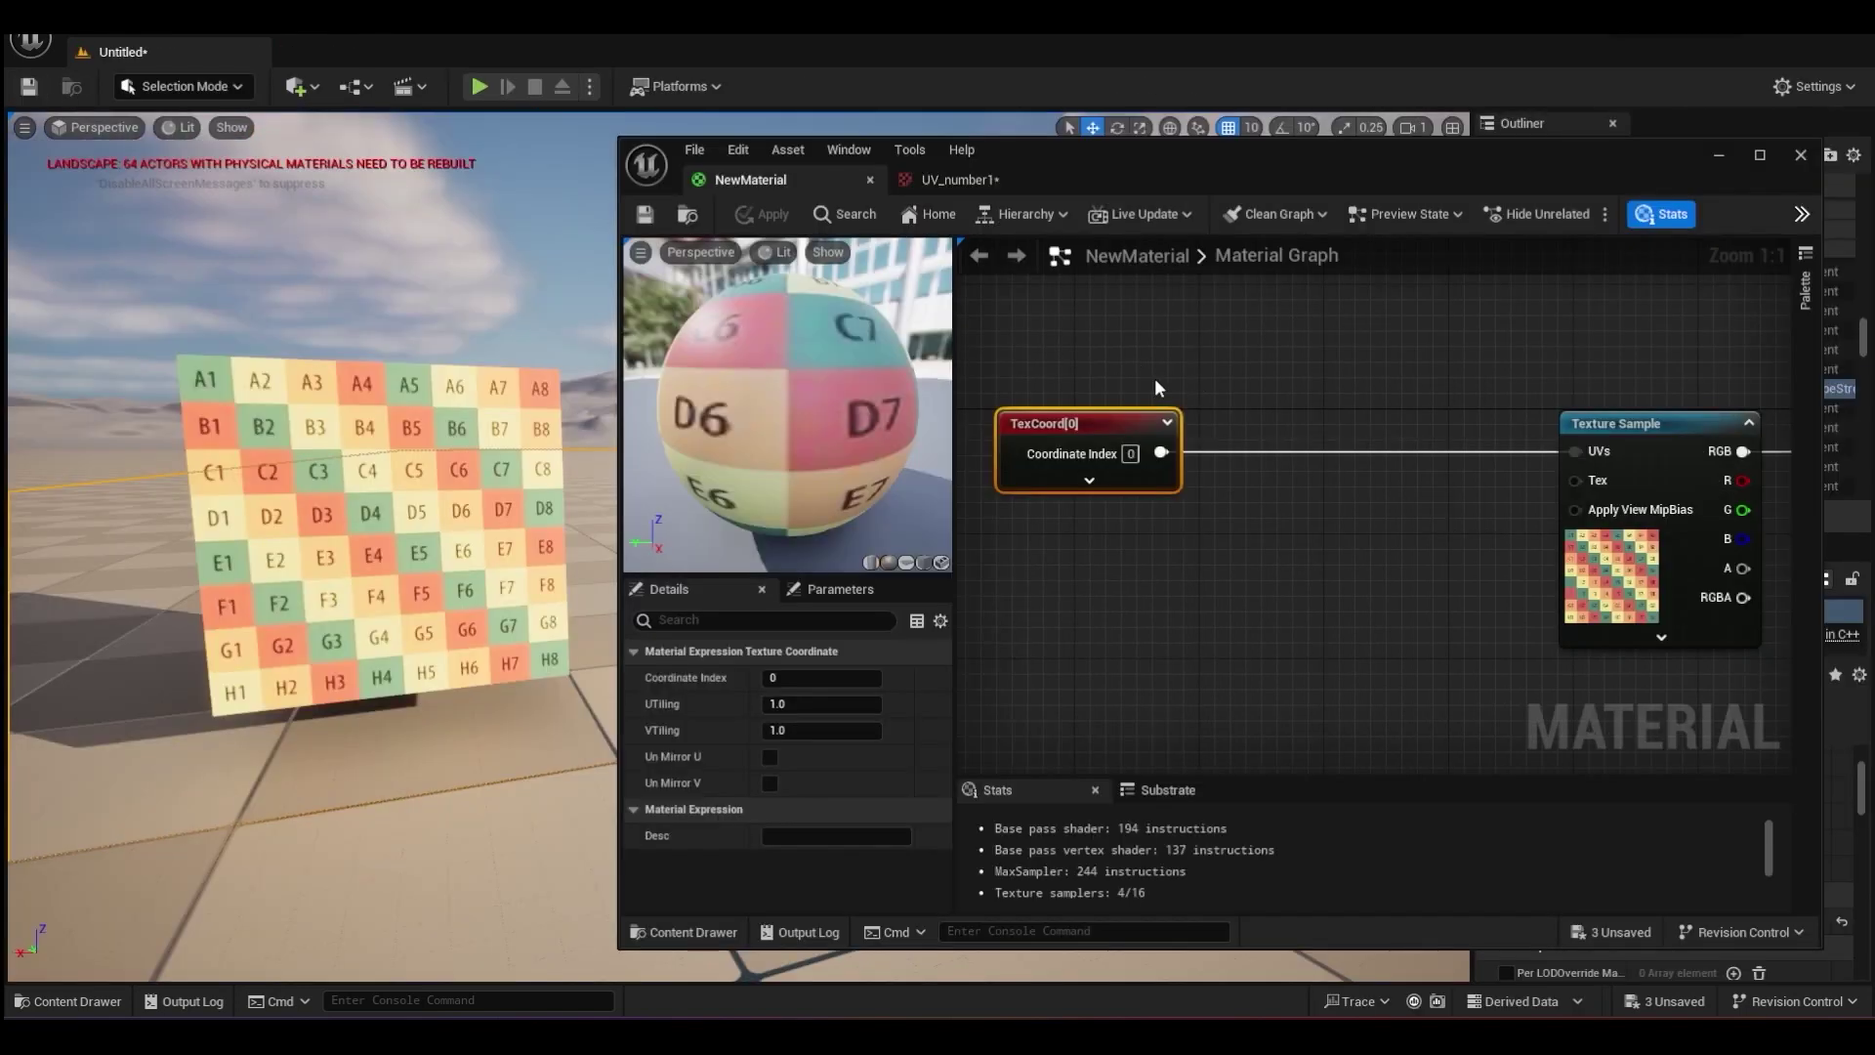
Set the TexCoord node's UTiling and VTiling to 0.5 and apply the material.
{"action": "left_click", "coordinate": [500, 336]}
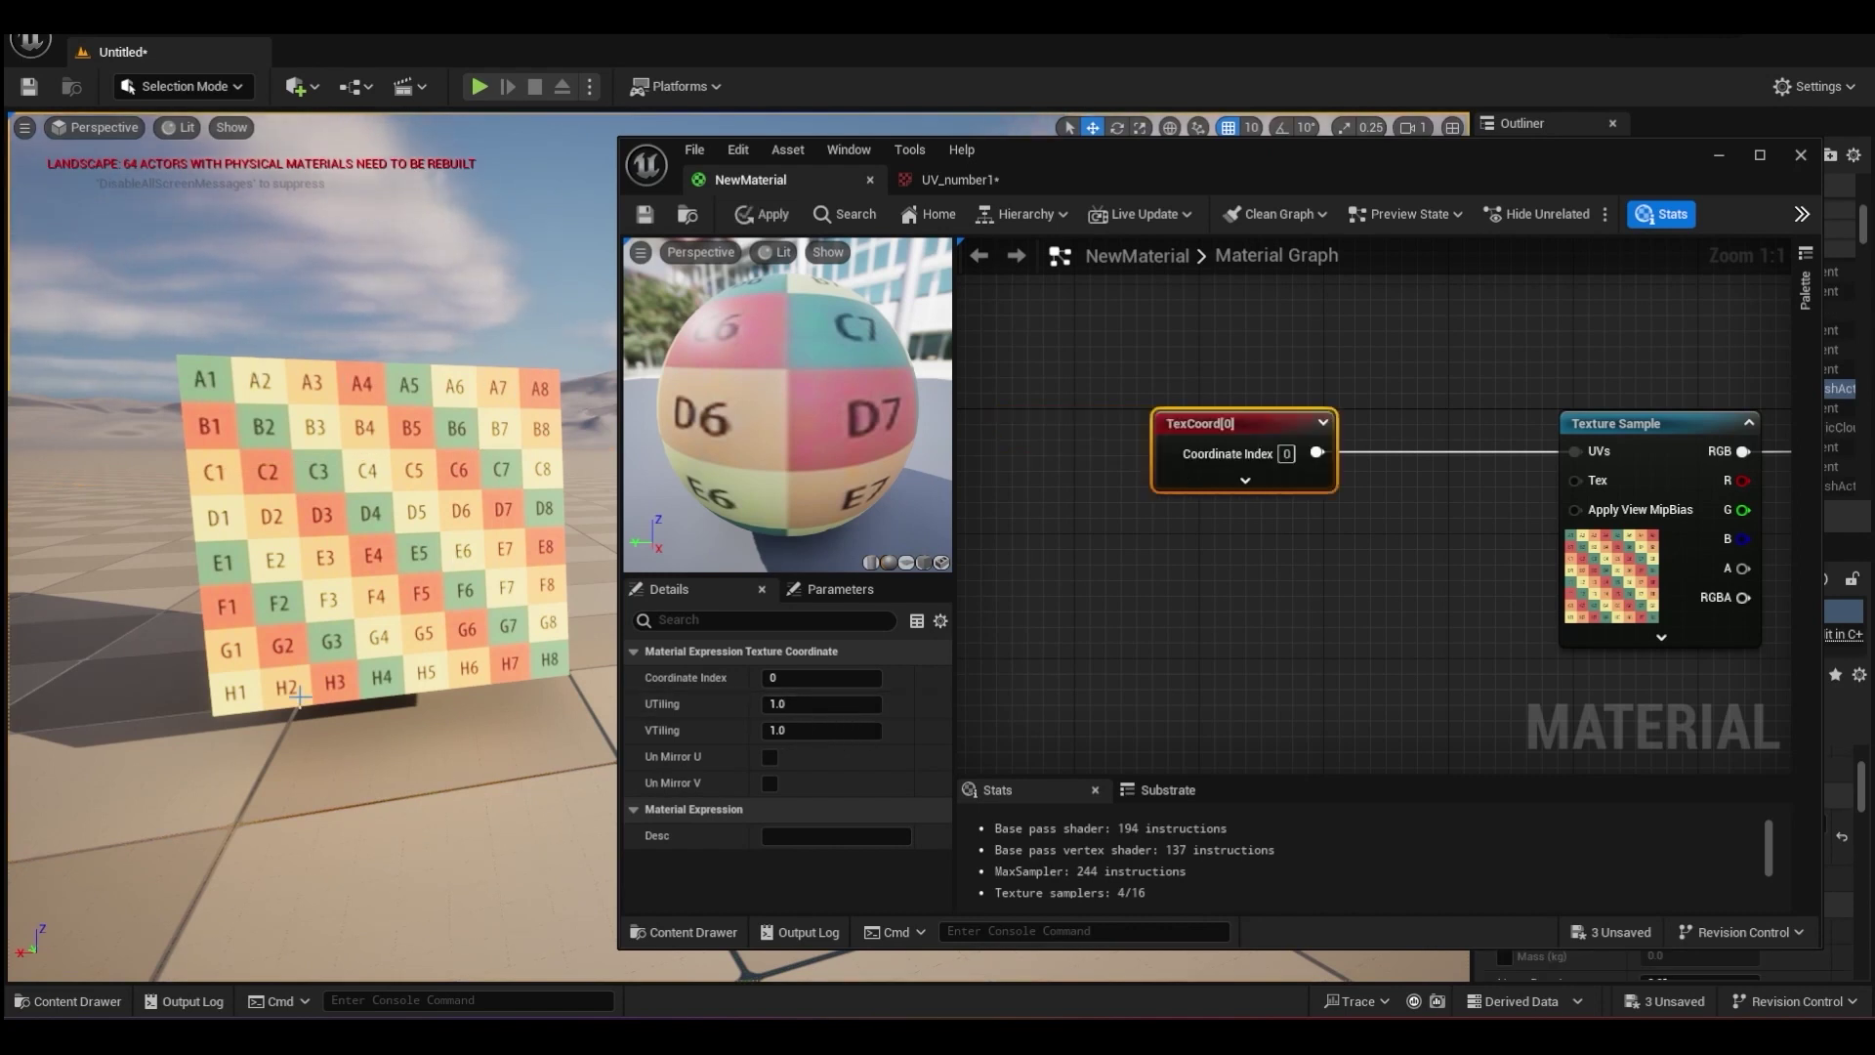
{"action": "left_click", "coordinate": [808, 703]}
{"action": "type", "text": ".5"}
{"action": "key", "text": "Tab"}
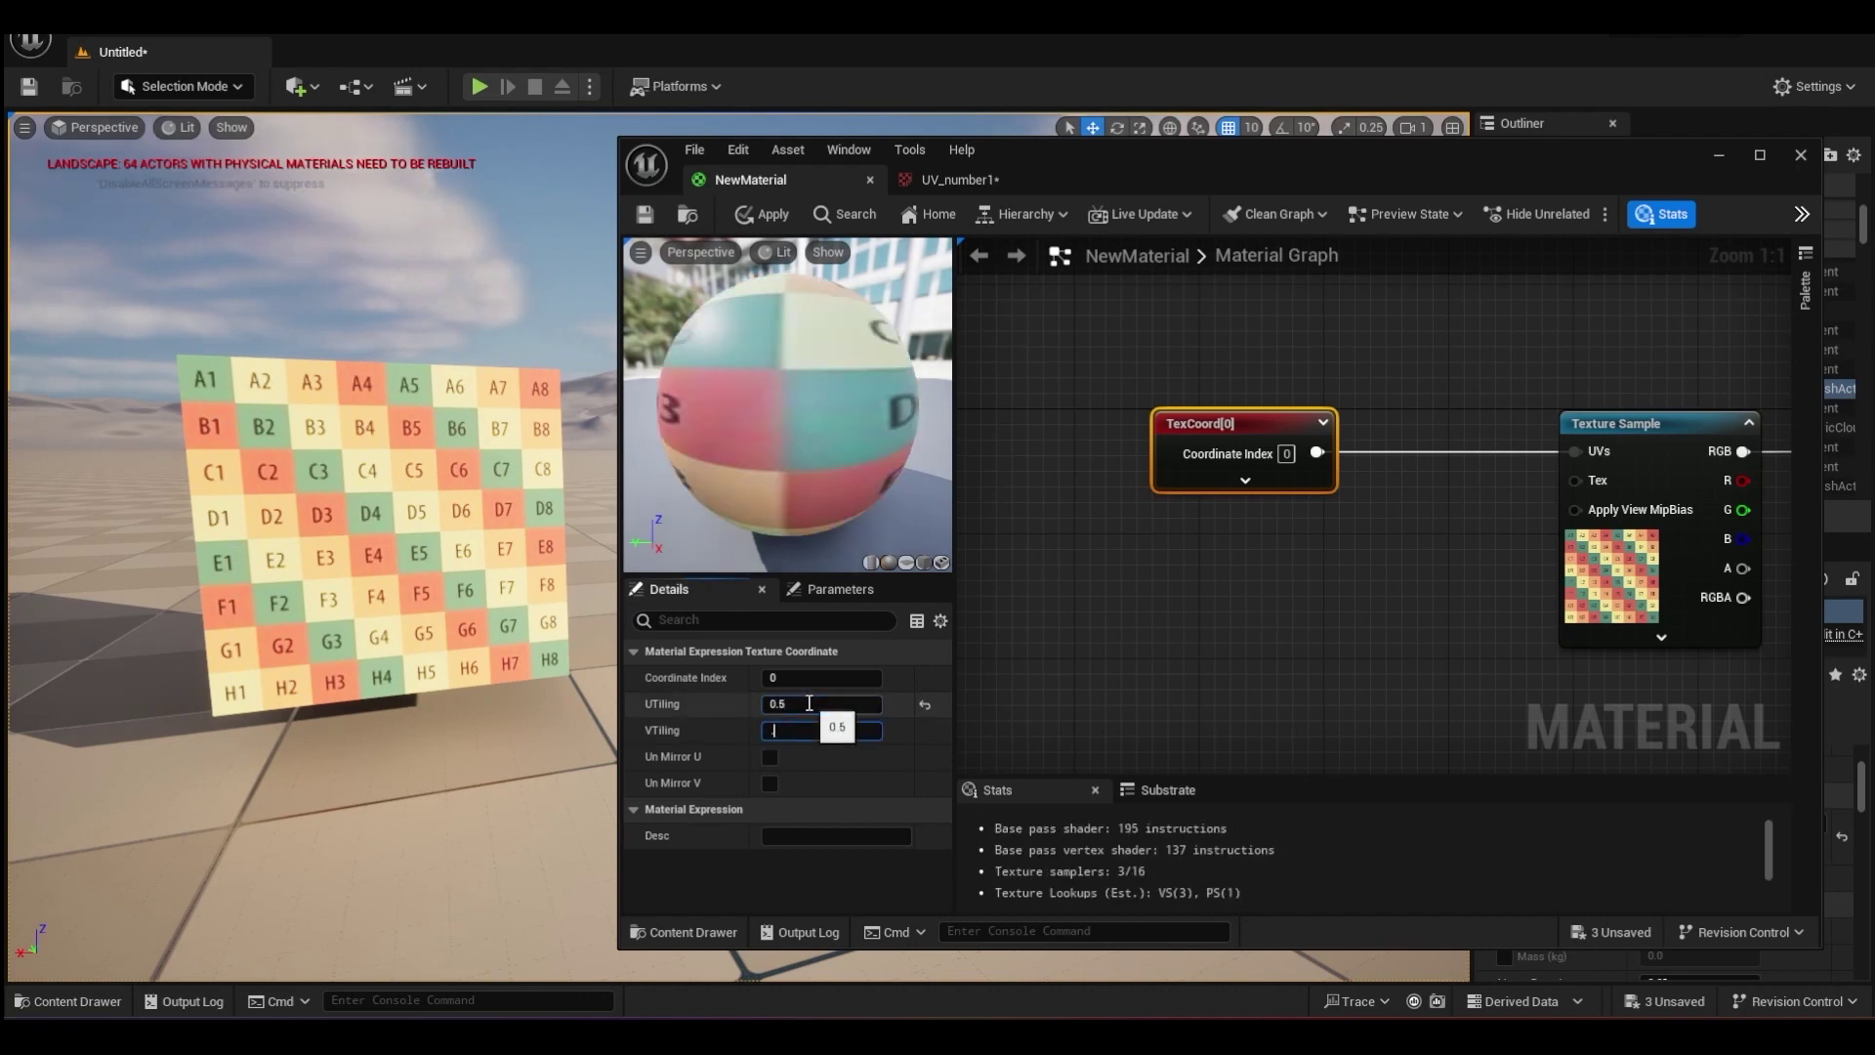
{"action": "type", "text": ".5"}
{"action": "key", "text": "Return"}
{"action": "left_click", "coordinate": [777, 224]}
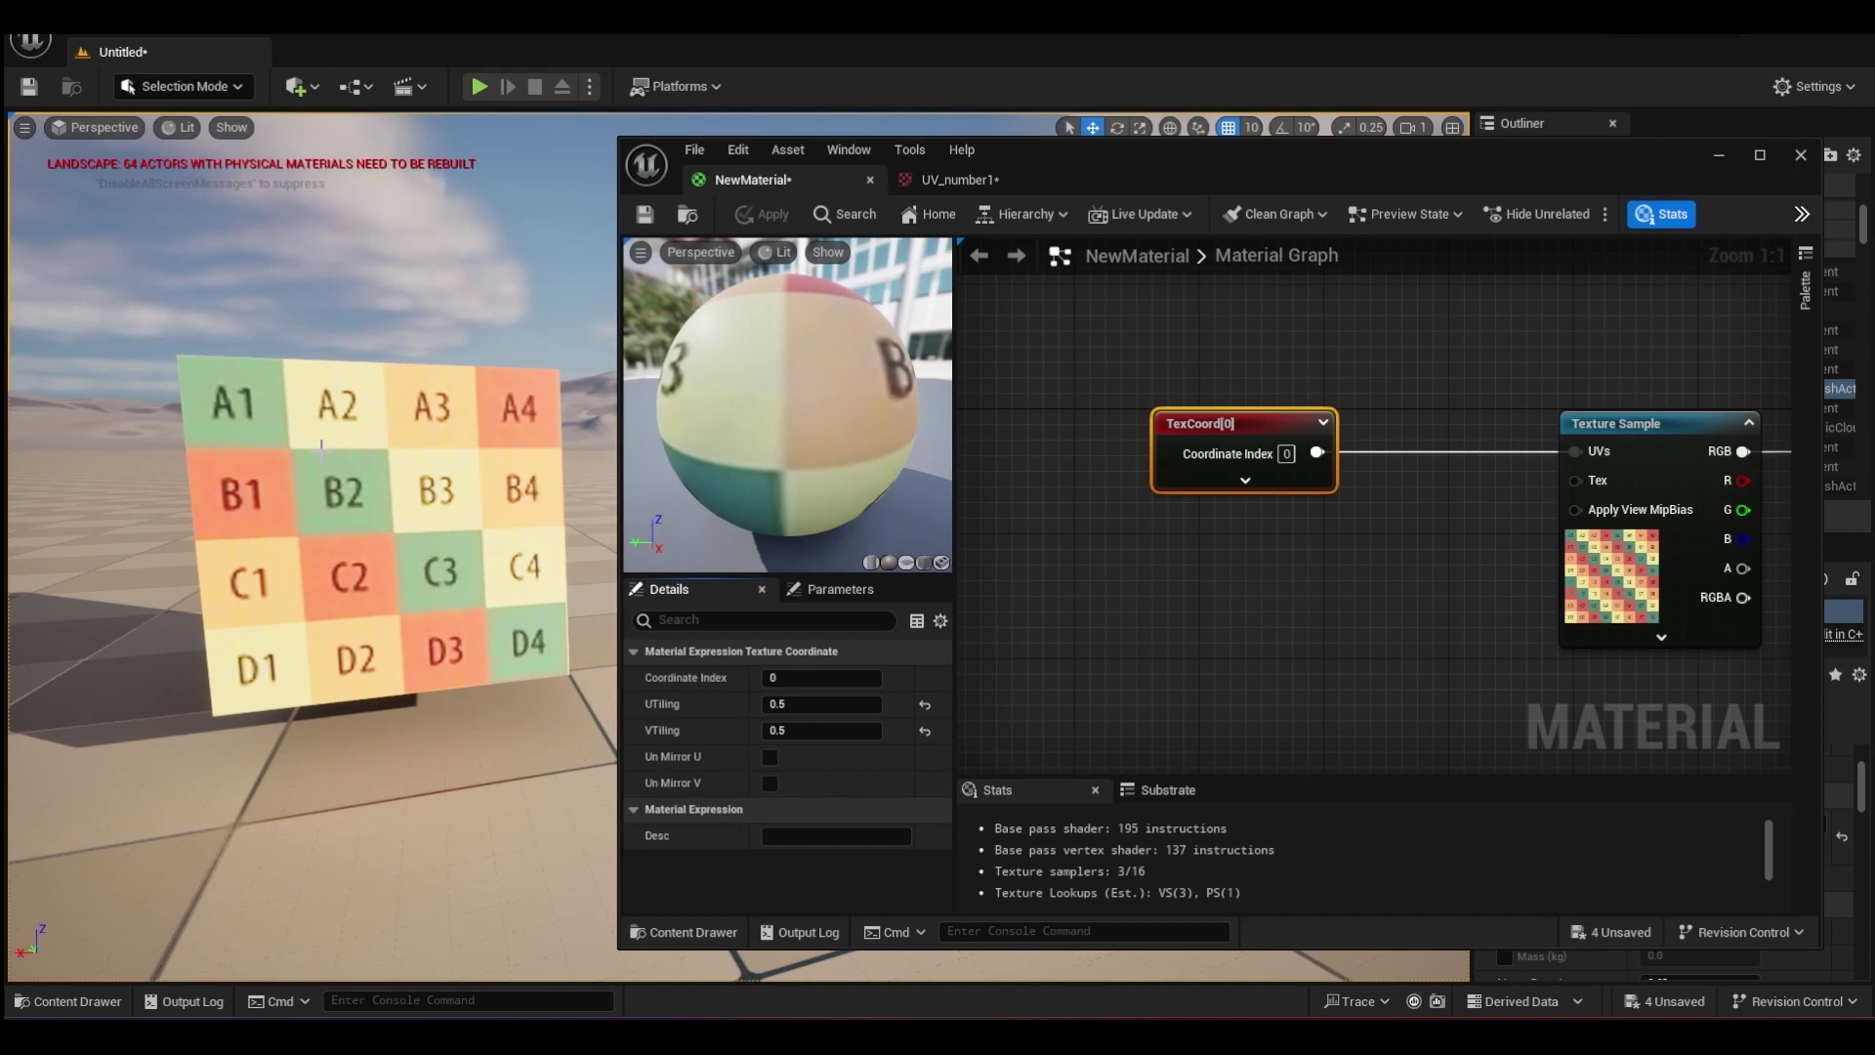
Show the UV_number1 texture and examine its four quadrants against the tiling on the cube.
{"action": "left_click", "coordinate": [927, 179]}
{"action": "left_click_drag", "start_coordinate": [734, 576], "coordinate": [1430, 583]}
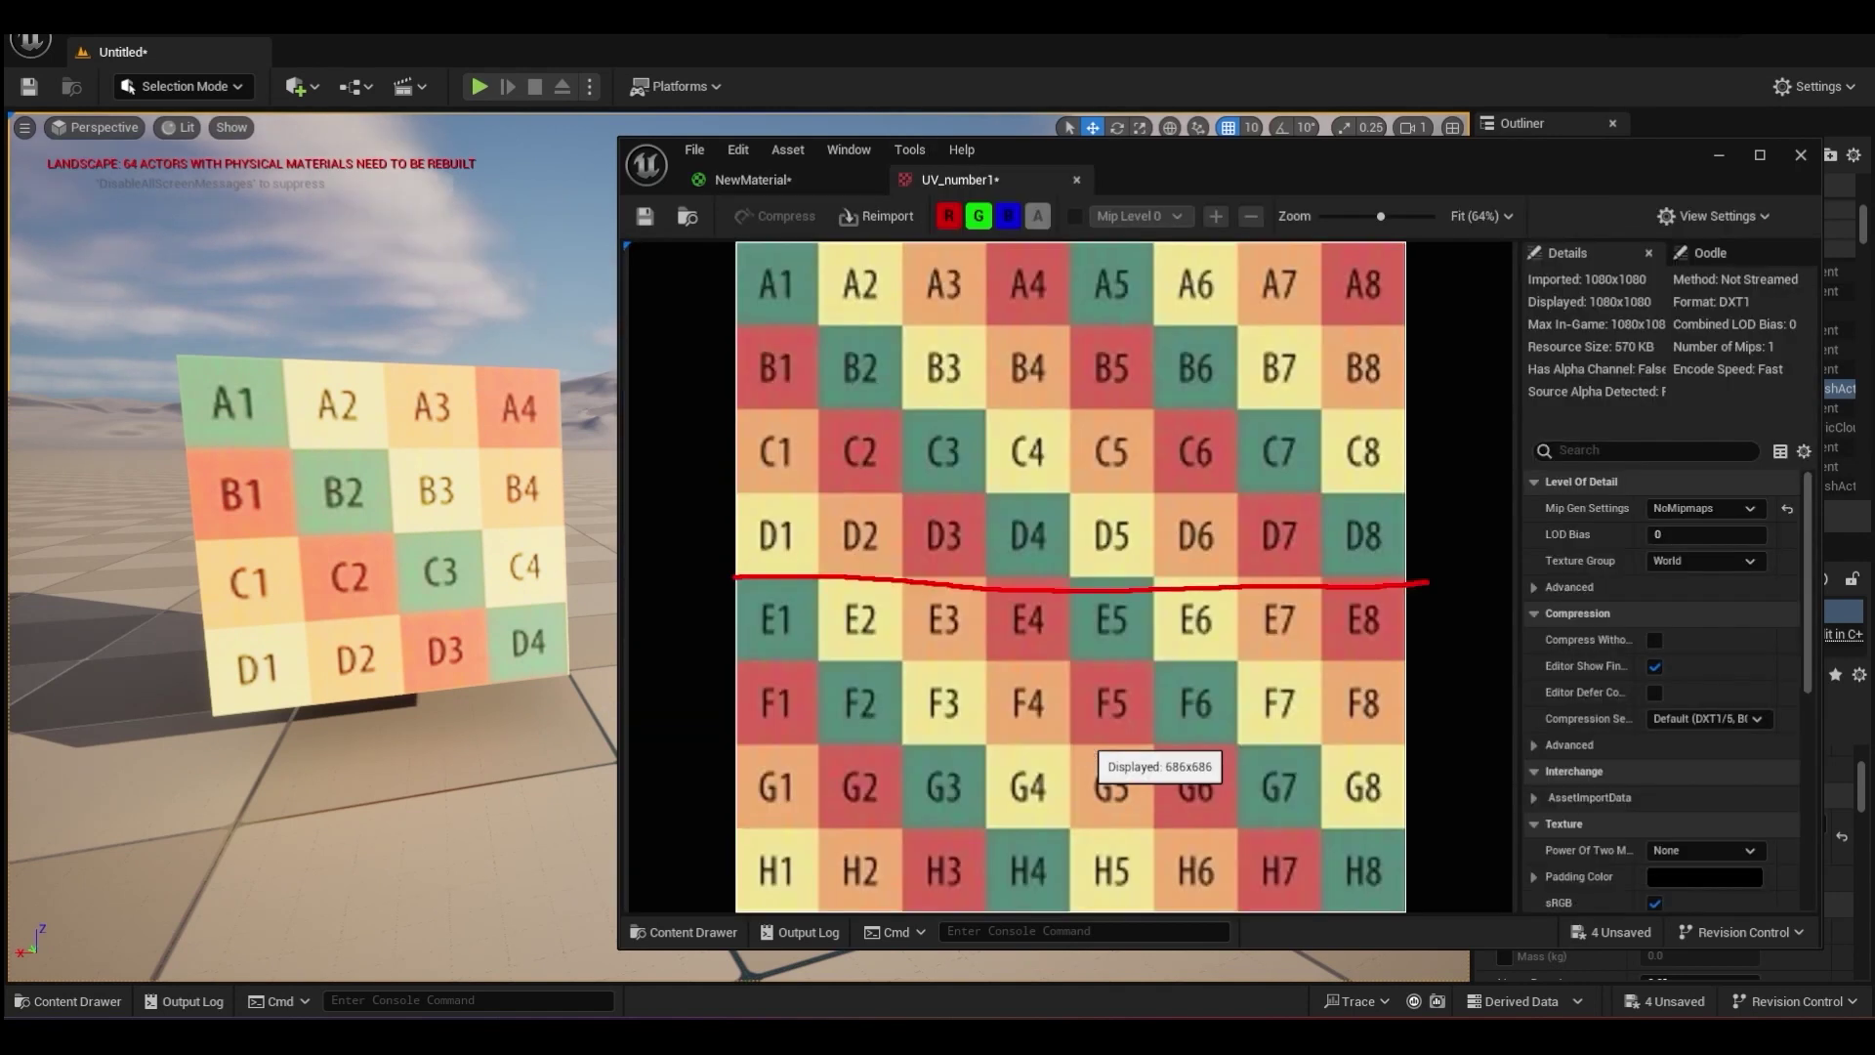
{"action": "mouse_move", "coordinate": [1071, 290]}
{"action": "left_mouse_down"}
{"action": "mouse_move", "coordinate": [1064, 724]}
{"action": "mouse_move", "coordinate": [1084, 918]}
{"action": "left_mouse_up"}
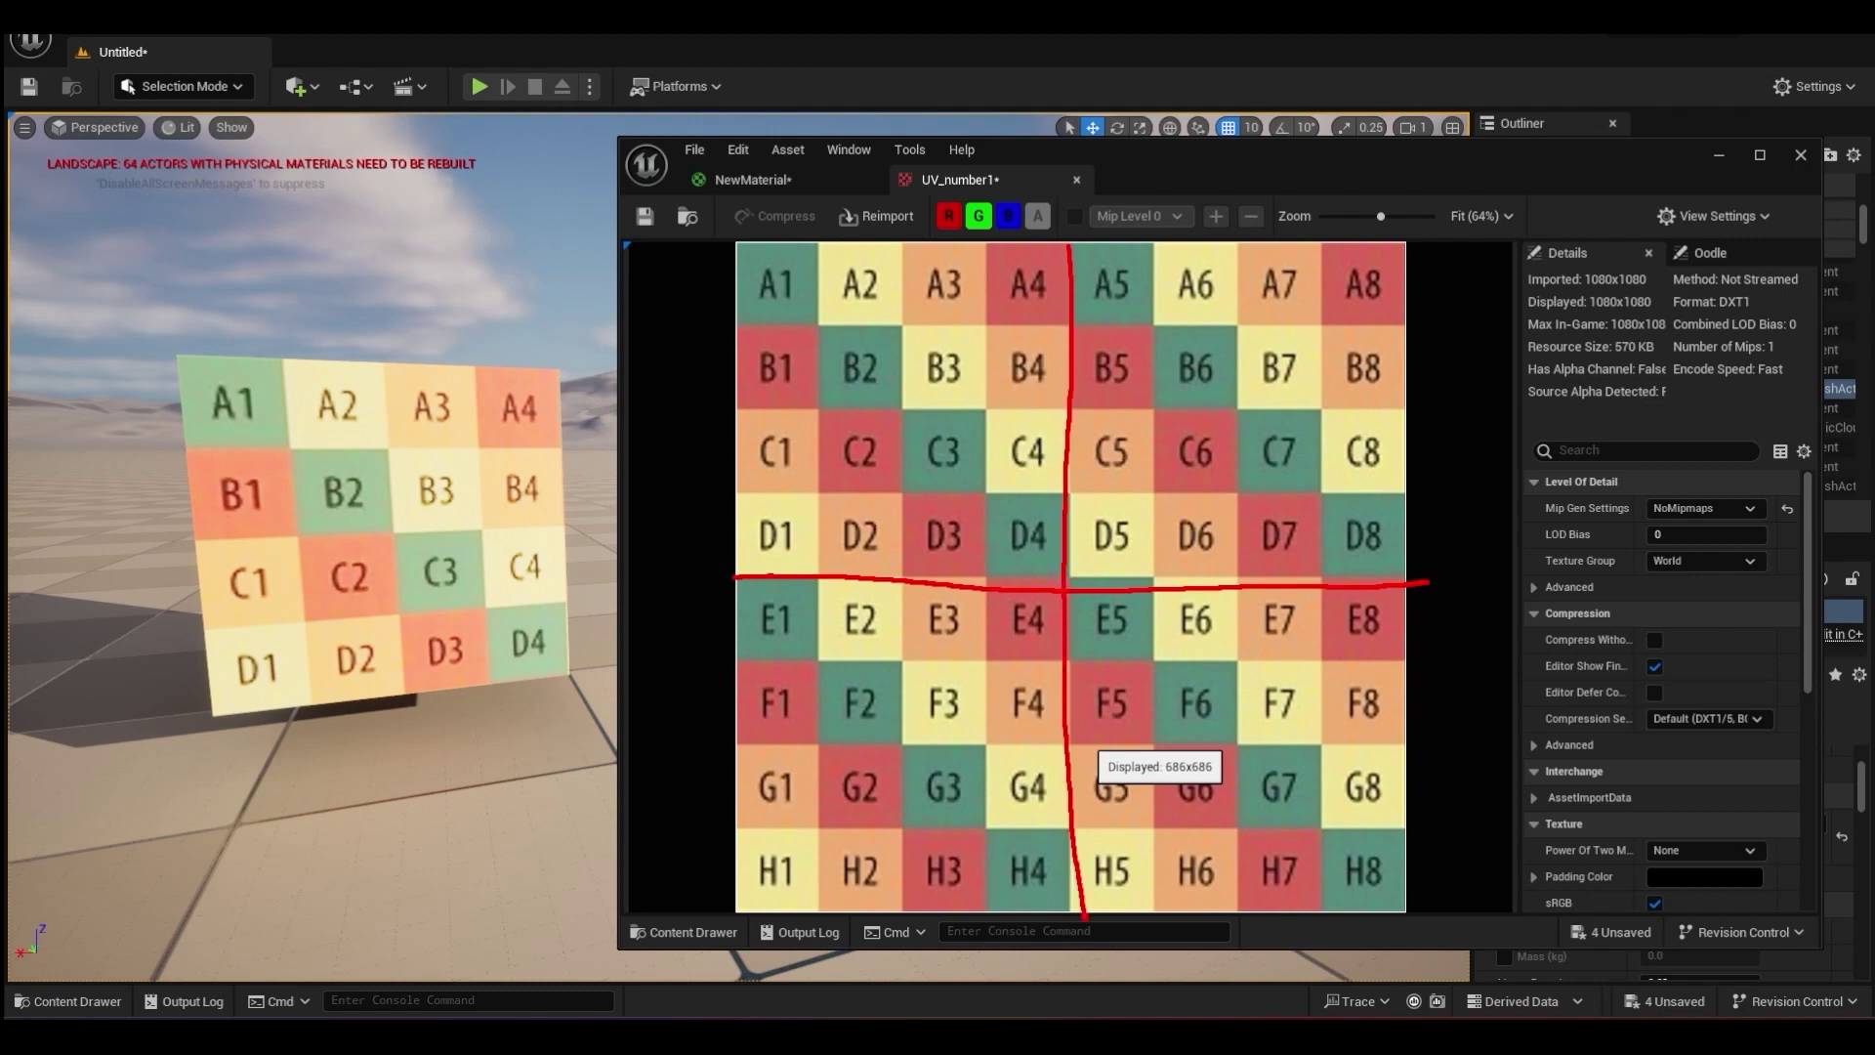
{"action": "left_click_drag", "start_coordinate": [739, 244], "coordinate": [728, 547]}
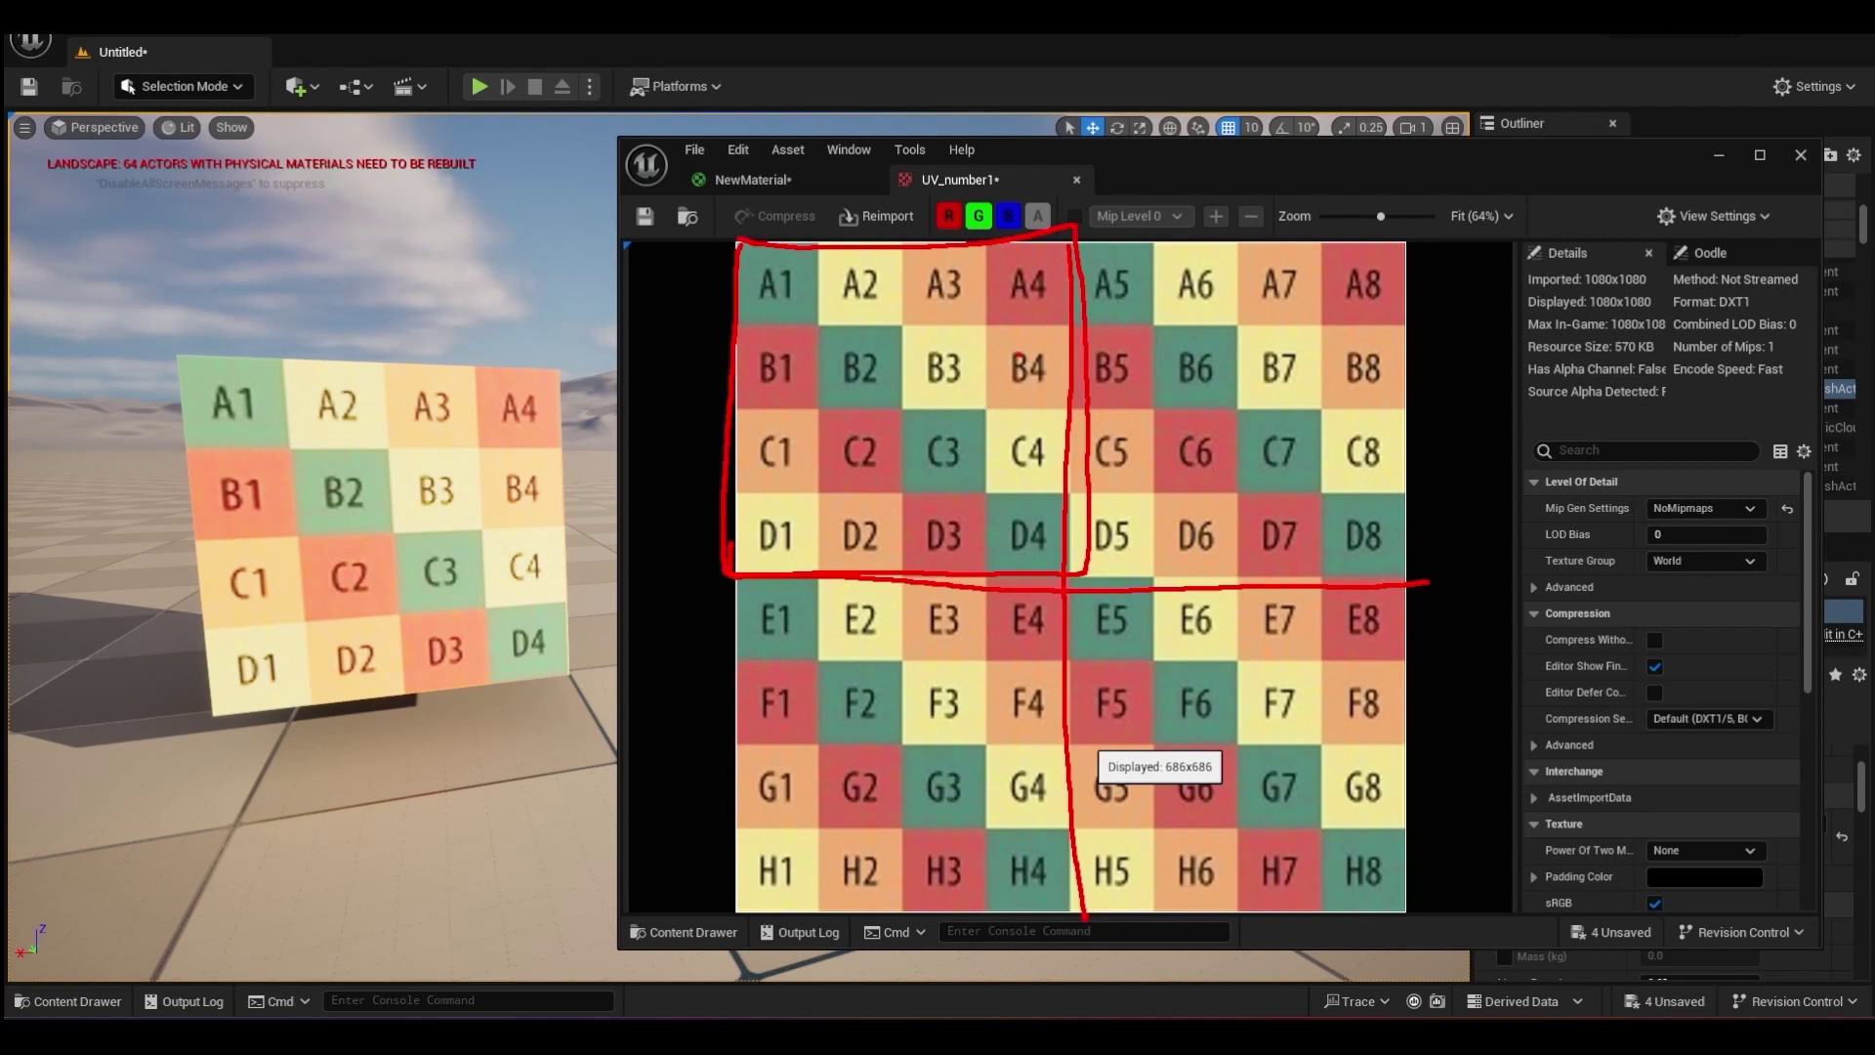
{"action": "left_click_drag", "start_coordinate": [957, 378], "coordinate": [1130, 378]}
{"action": "mouse_move", "coordinate": [1295, 252]}
{"action": "left_mouse_down"}
{"action": "mouse_move", "coordinate": [1070, 259]}
{"action": "mouse_move", "coordinate": [1047, 540]}
{"action": "mouse_move", "coordinate": [1113, 574]}
{"action": "mouse_move", "coordinate": [1416, 578]}
{"action": "mouse_move", "coordinate": [1412, 255]}
{"action": "mouse_move", "coordinate": [1269, 234]}
{"action": "left_mouse_up"}
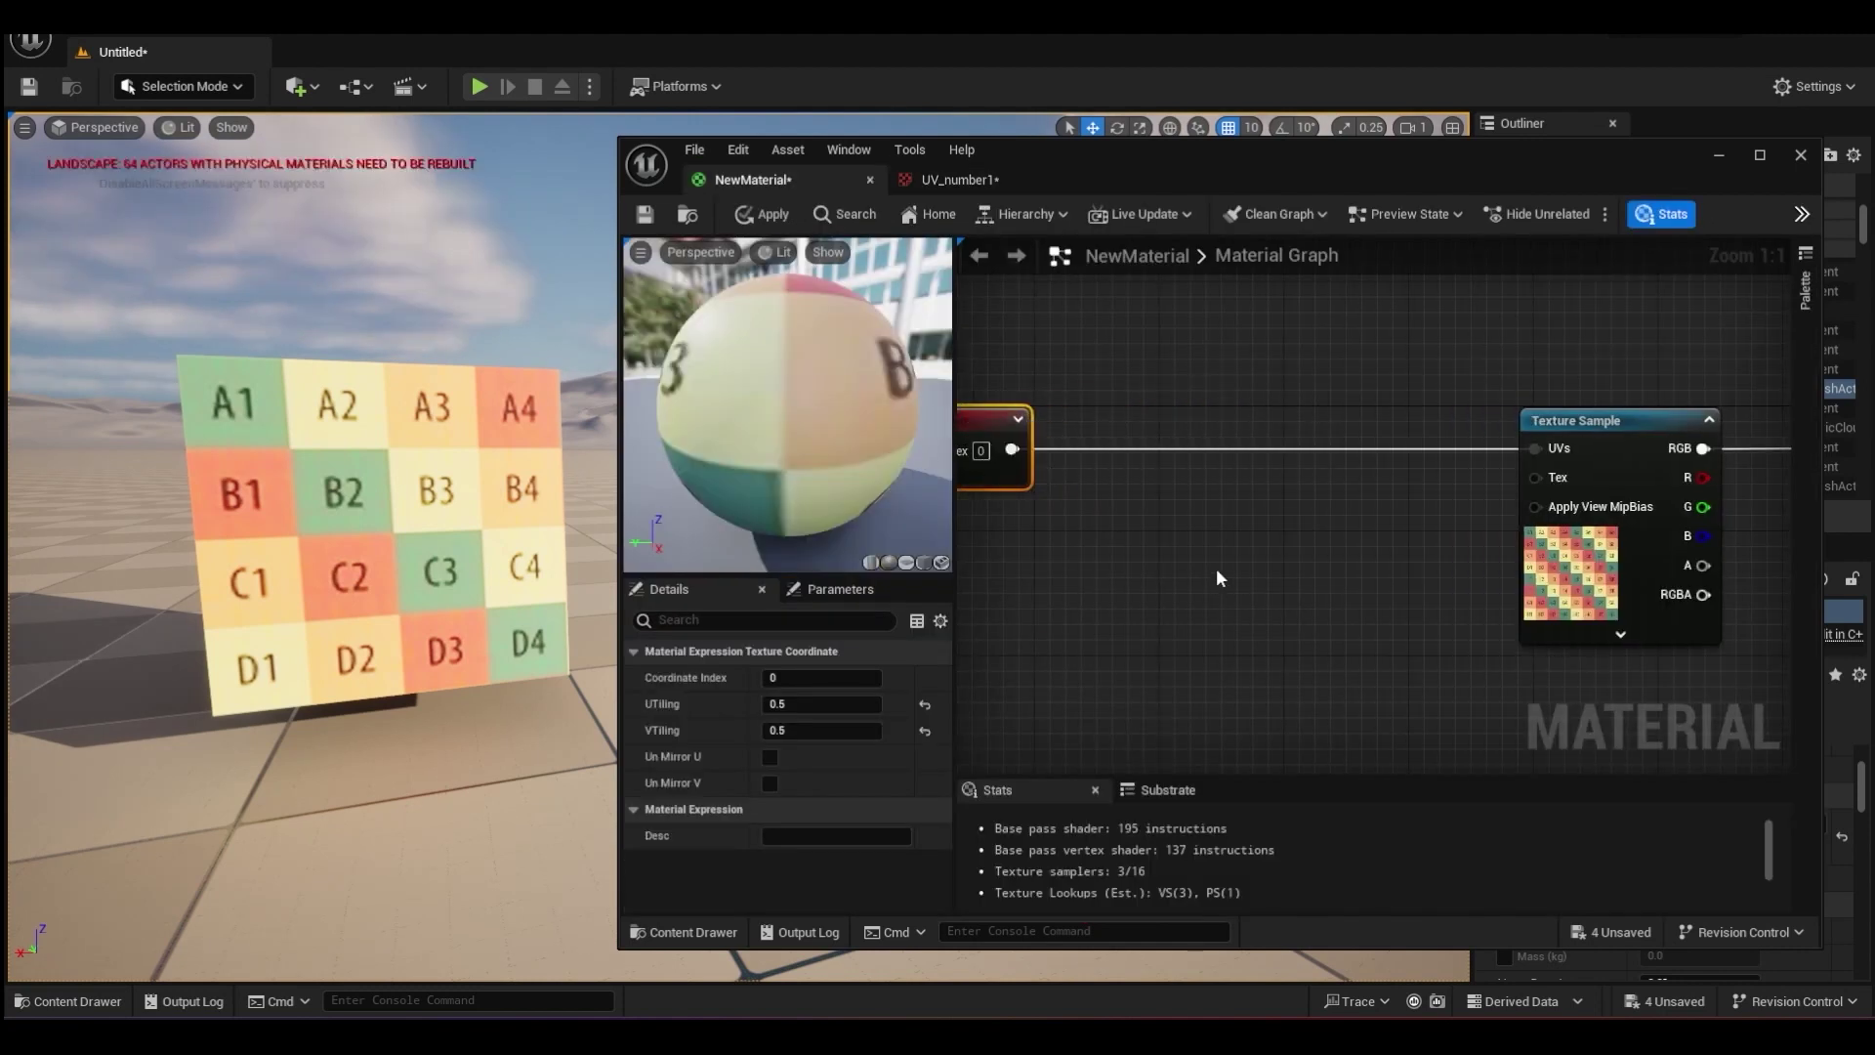
{"action": "mouse_move", "coordinate": [1215, 566]}
{"action": "right_mouse_down"}
{"action": "mouse_move", "coordinate": [1226, 581]}
{"action": "mouse_move", "coordinate": [1287, 563]}
{"action": "right_mouse_up"}
{"action": "left_click", "coordinate": [1232, 459]}
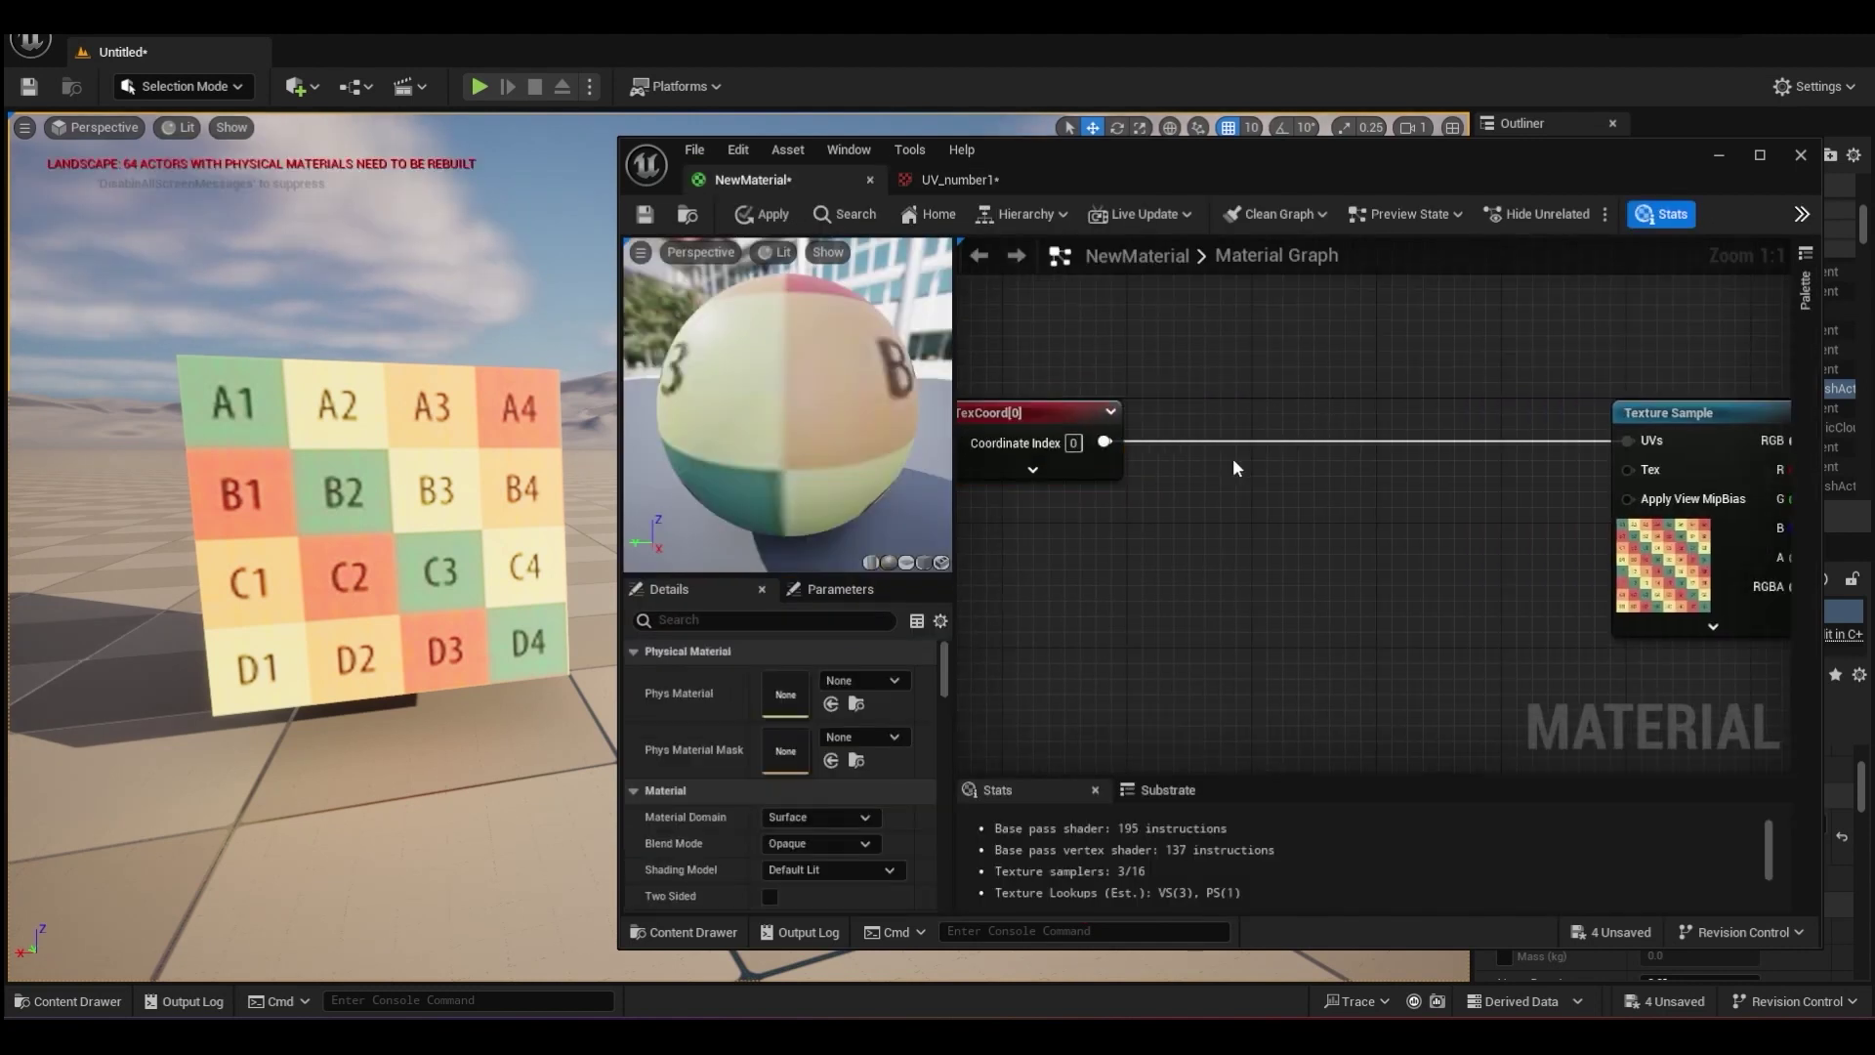
{"action": "key", "text": "a"}
{"action": "left_click", "coordinate": [1244, 396]}
{"action": "left_click_drag", "start_coordinate": [1303, 400], "coordinate": [1263, 398]}
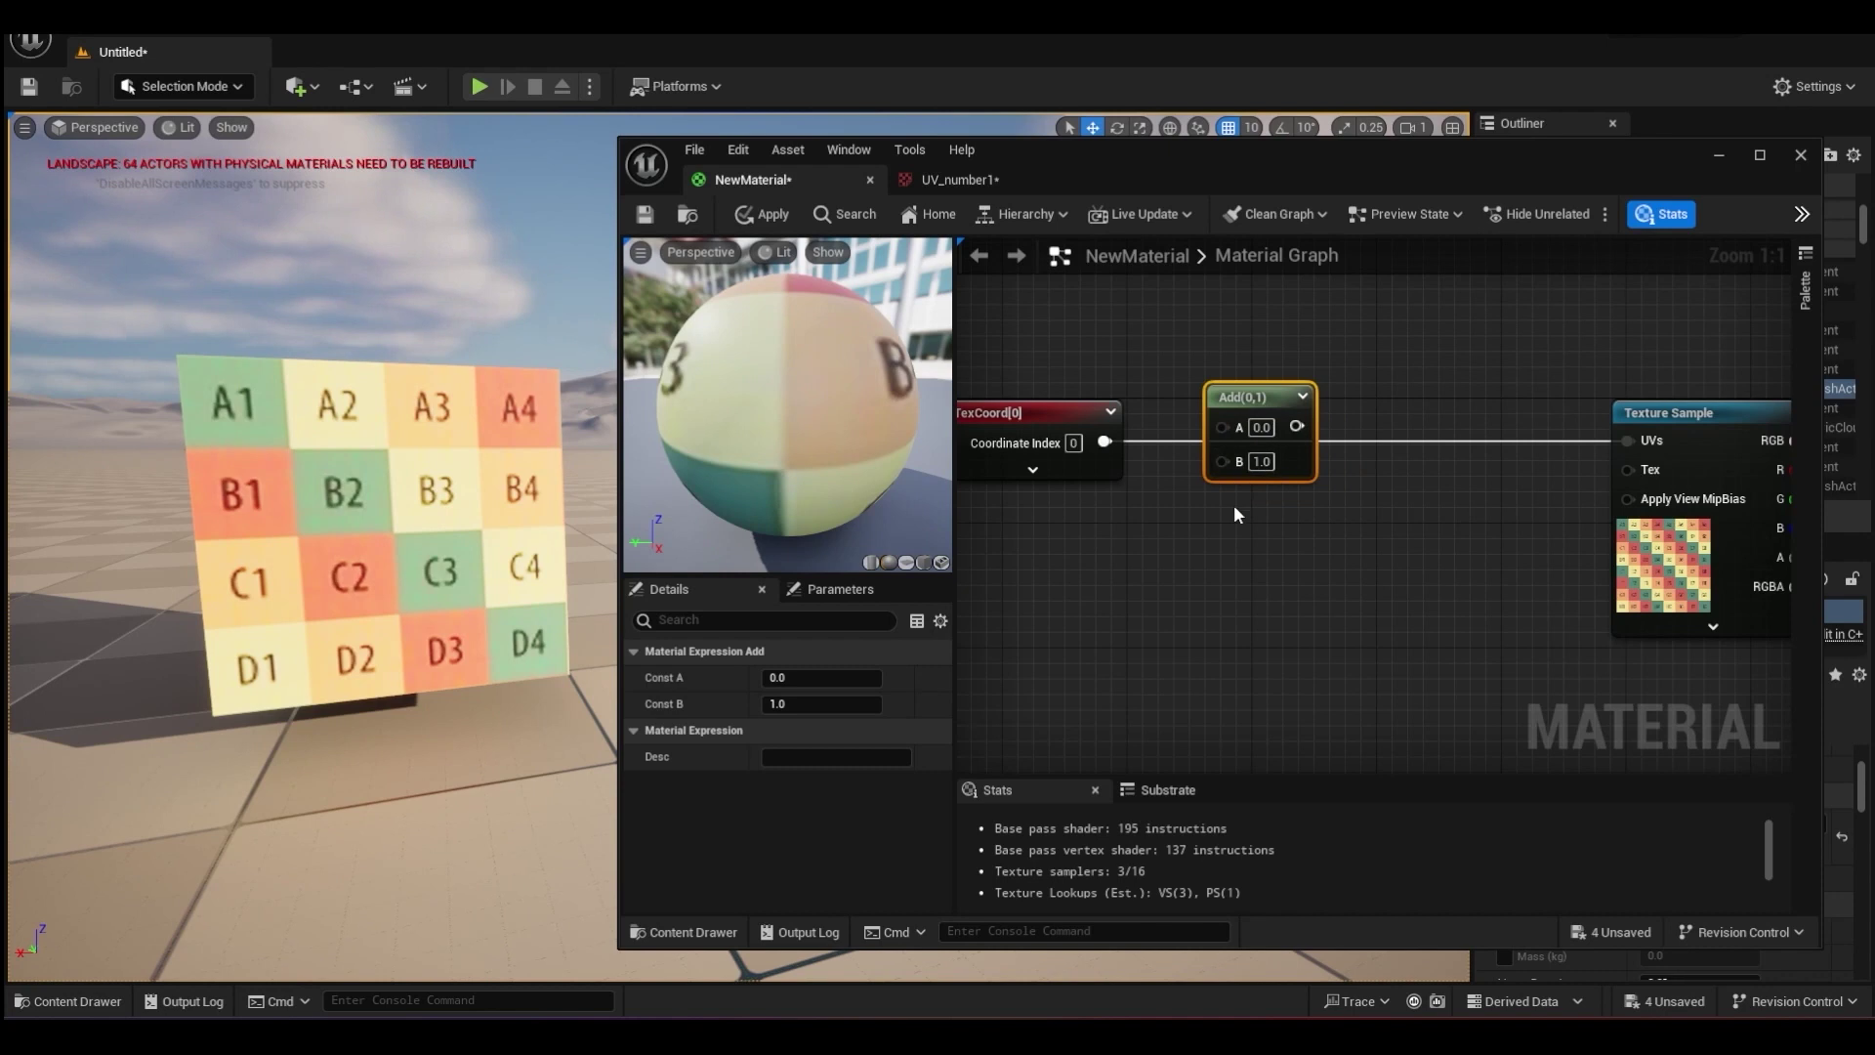
{"action": "key", "text": "ctrl+z"}
Insert an Add node between the TexCoord node and the texture sample's UVs.
{"action": "right_click", "coordinate": [1293, 397]}
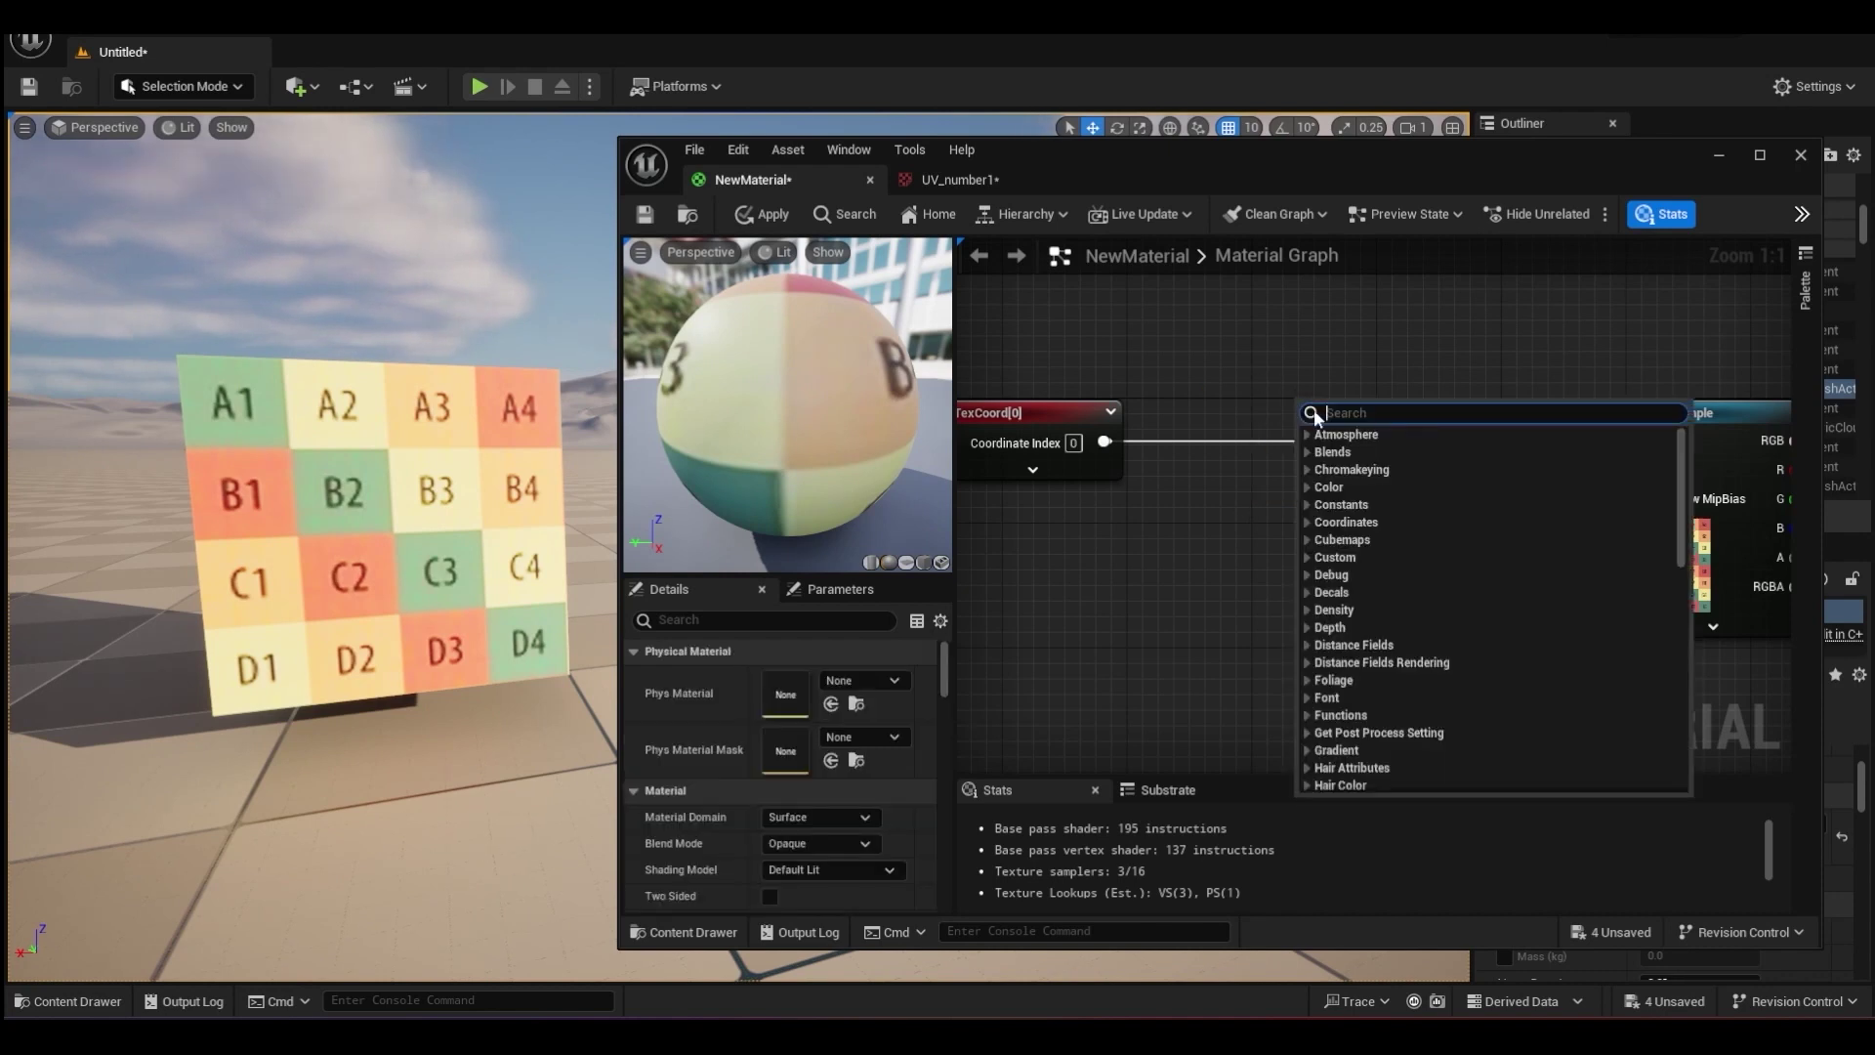
{"action": "type", "text": "add"}
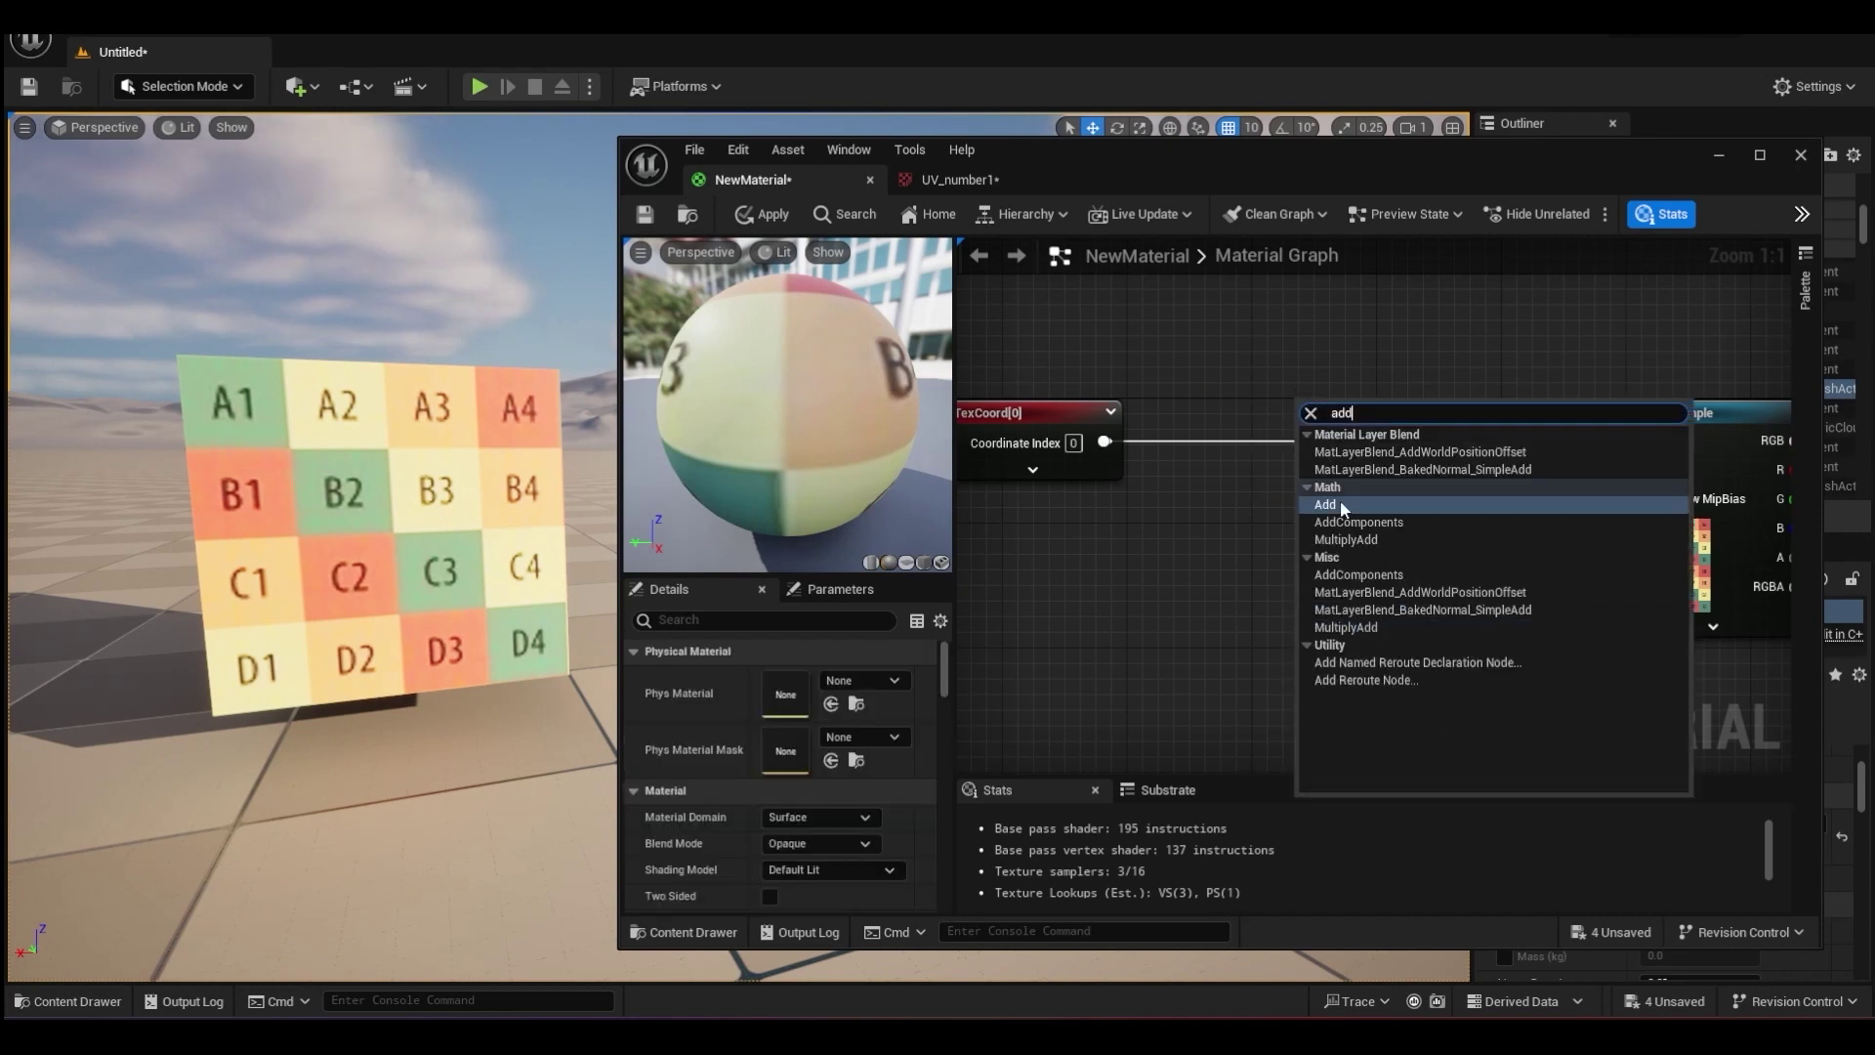
{"action": "left_click", "coordinate": [1340, 502]}
{"action": "left_click_drag", "start_coordinate": [1339, 493], "coordinate": [1300, 490]}
{"action": "left_click_drag", "start_coordinate": [1157, 439], "coordinate": [1627, 442]}
{"action": "left_click_drag", "start_coordinate": [1330, 420], "coordinate": [1361, 420]}
Set the Add node's B value to 0.5 and apply the material.
{"action": "left_click", "coordinate": [1338, 471]}
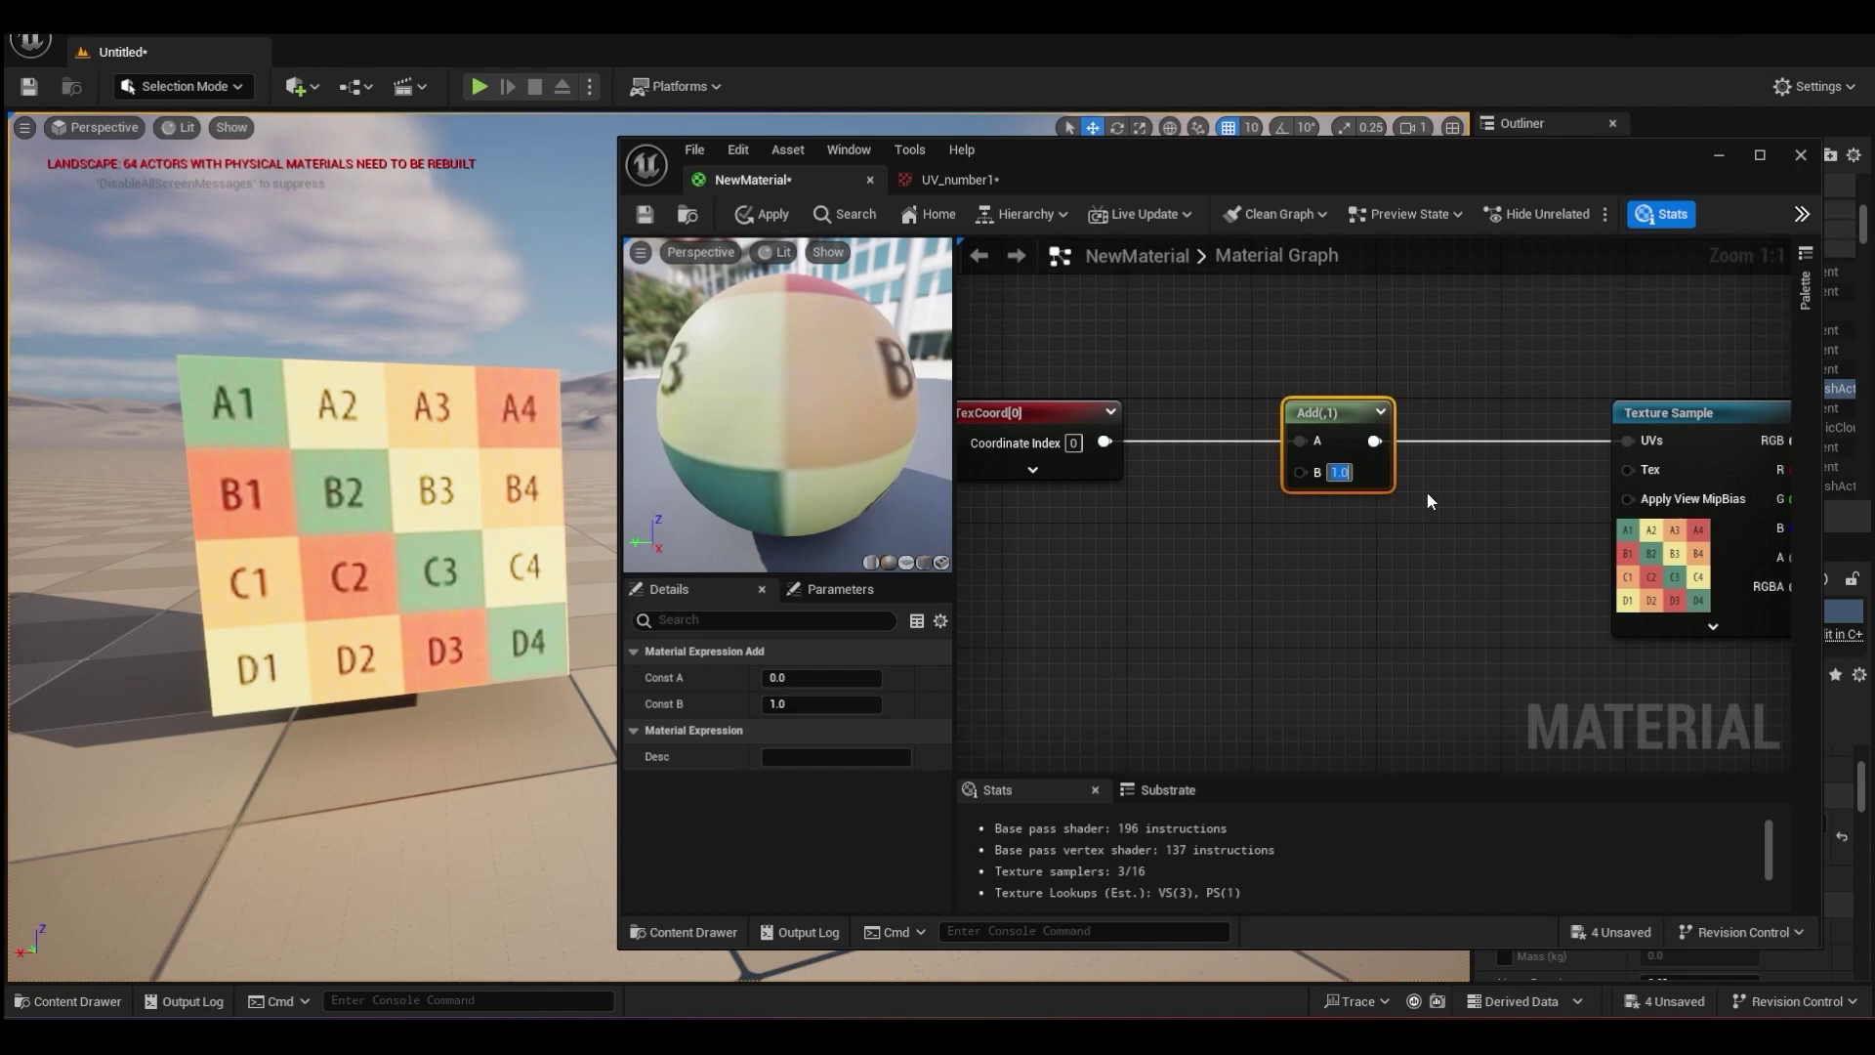
{"action": "type", "text": "0.5"}
{"action": "key", "text": "Return"}
{"action": "left_click", "coordinate": [762, 214]}
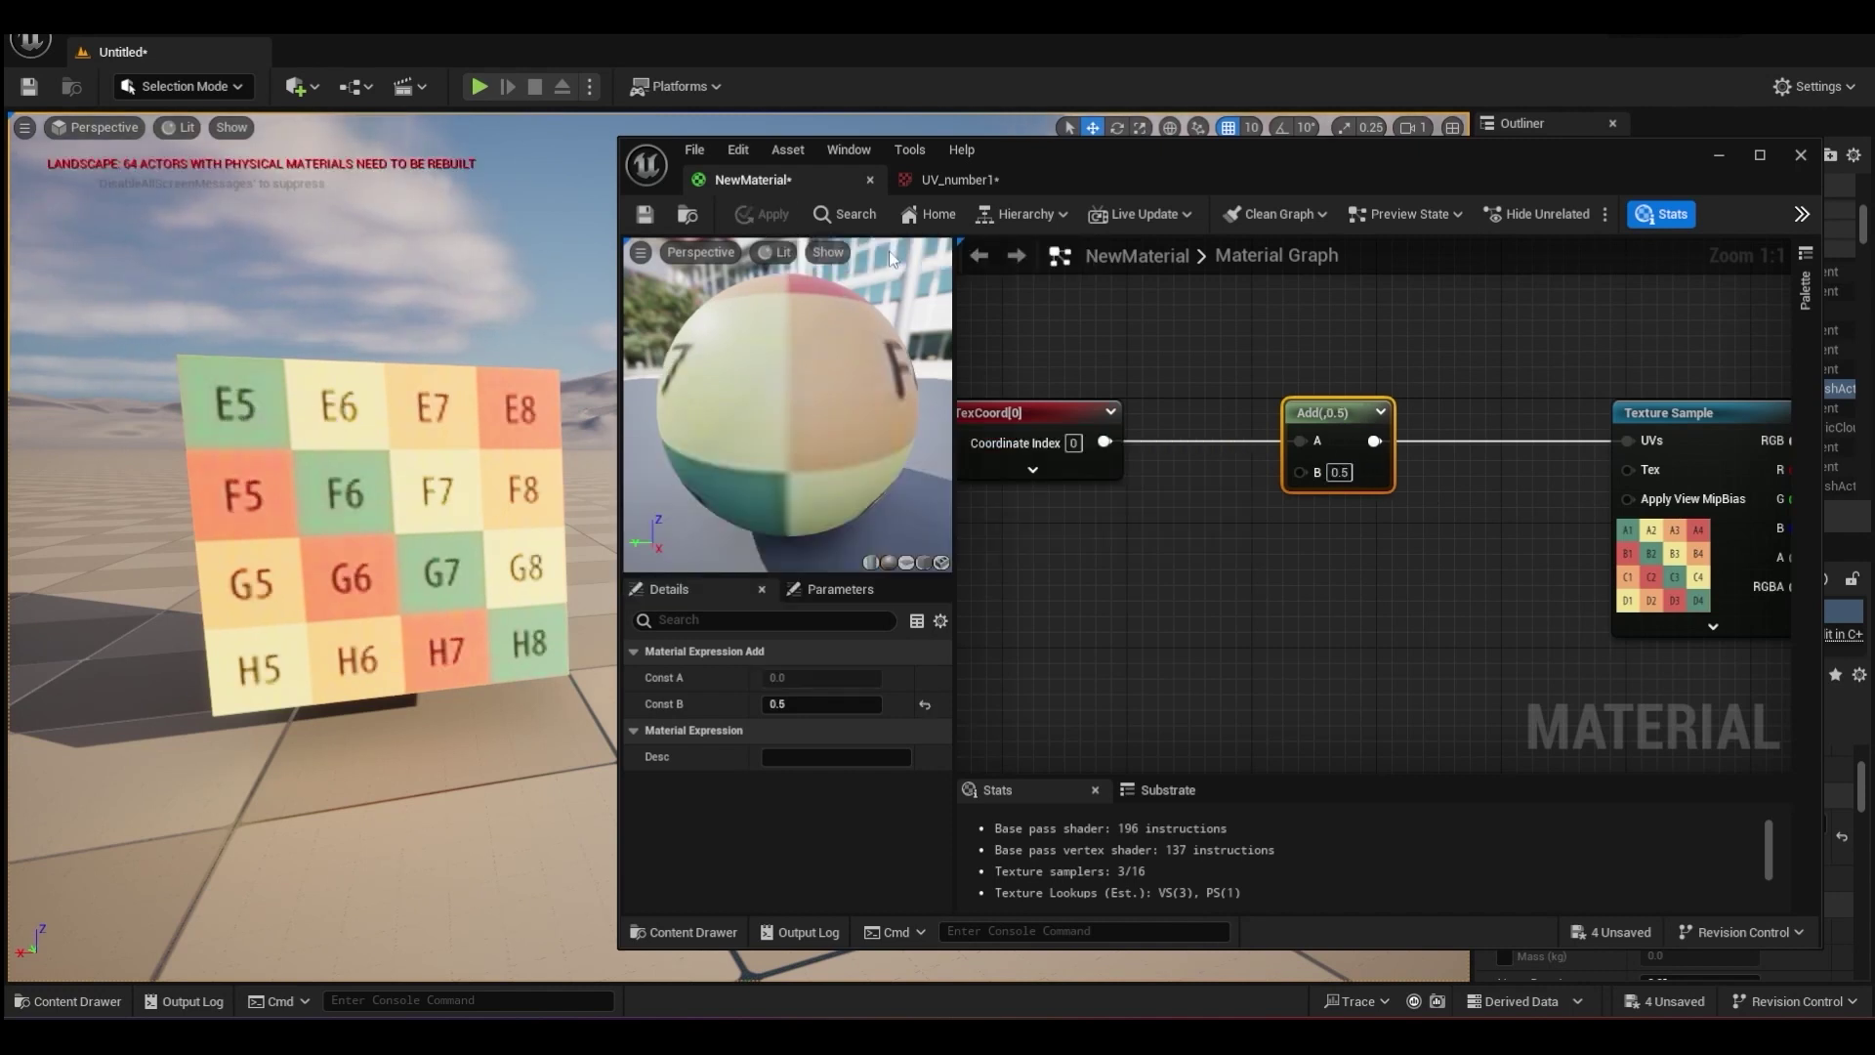
Show the UV_number1 texture and trace how a 0.5 offset in both U and V moves the A1–D4 quadrant.
{"action": "left_click", "coordinate": [952, 180]}
{"action": "mouse_move", "coordinate": [828, 247]}
{"action": "left_mouse_down"}
{"action": "mouse_move", "coordinate": [745, 248]}
{"action": "mouse_move", "coordinate": [748, 574]}
{"action": "mouse_move", "coordinate": [828, 246]}
{"action": "left_mouse_up"}
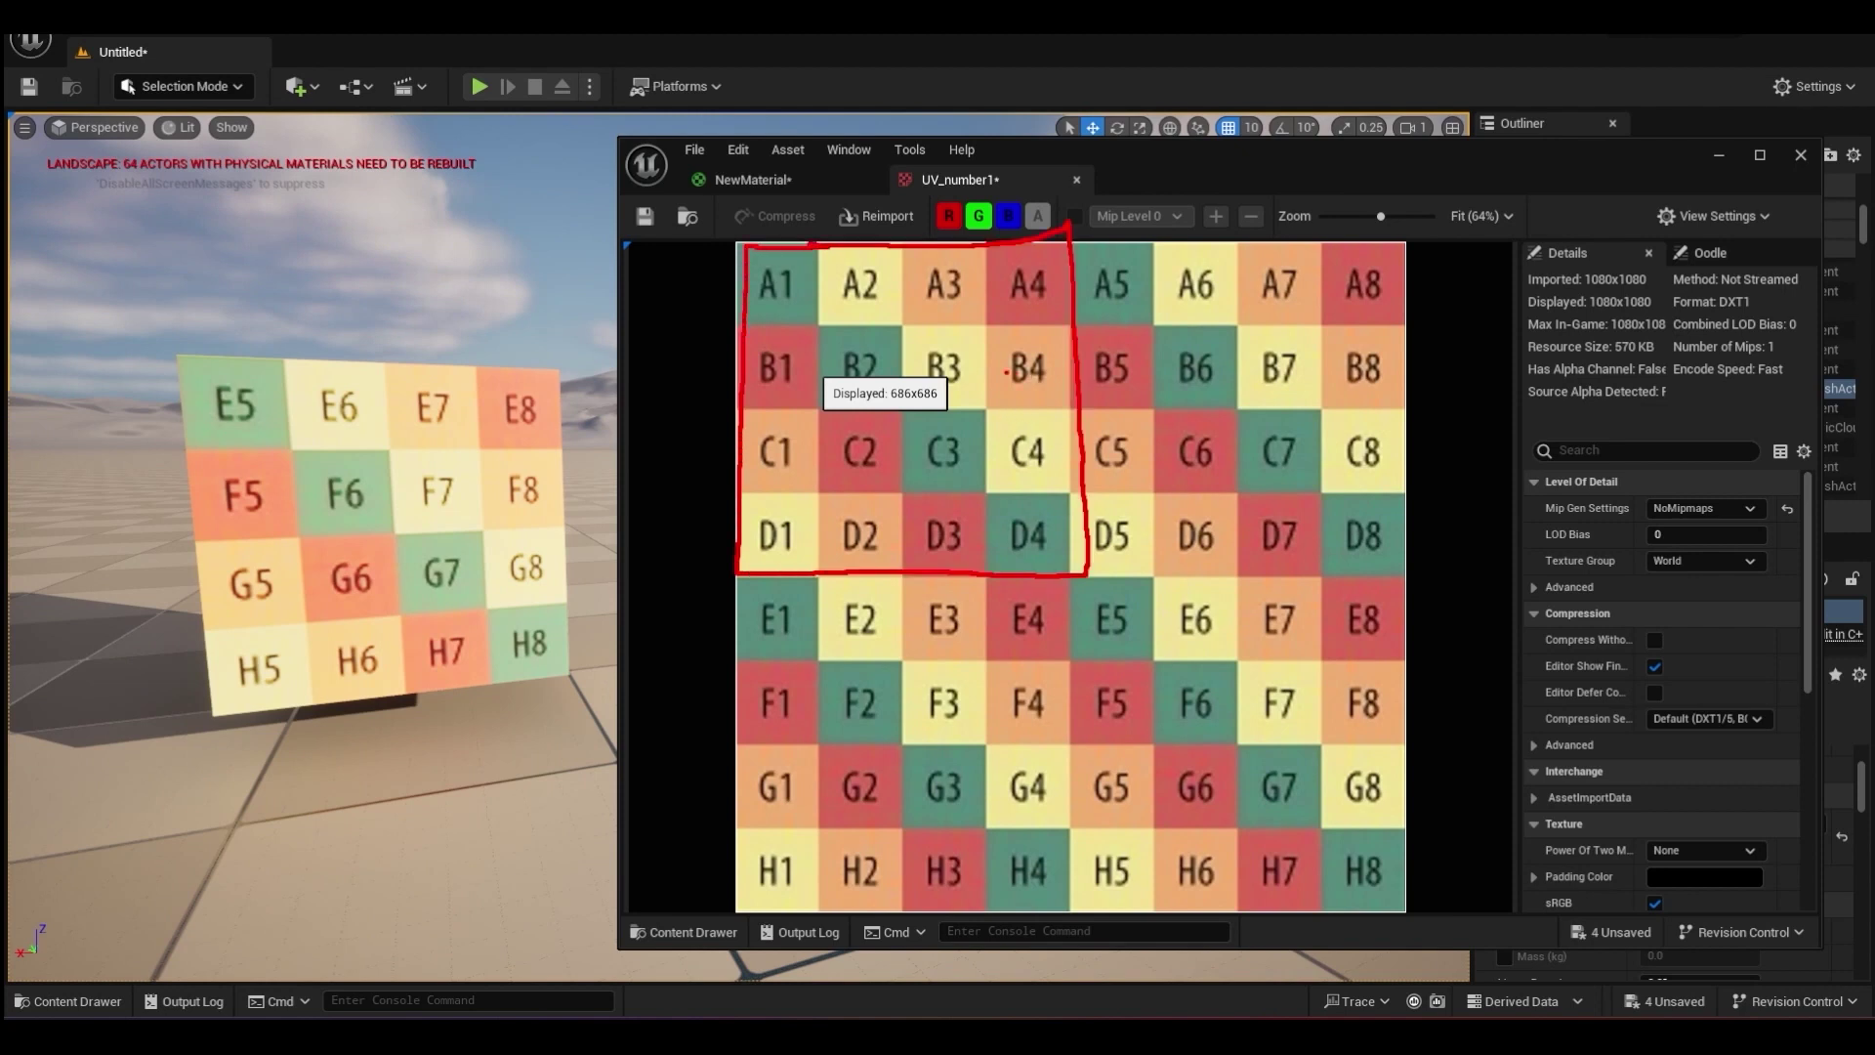
{"action": "left_click_drag", "start_coordinate": [1005, 372], "coordinate": [1157, 371]}
{"action": "left_click_drag", "start_coordinate": [1140, 353], "coordinate": [1164, 401]}
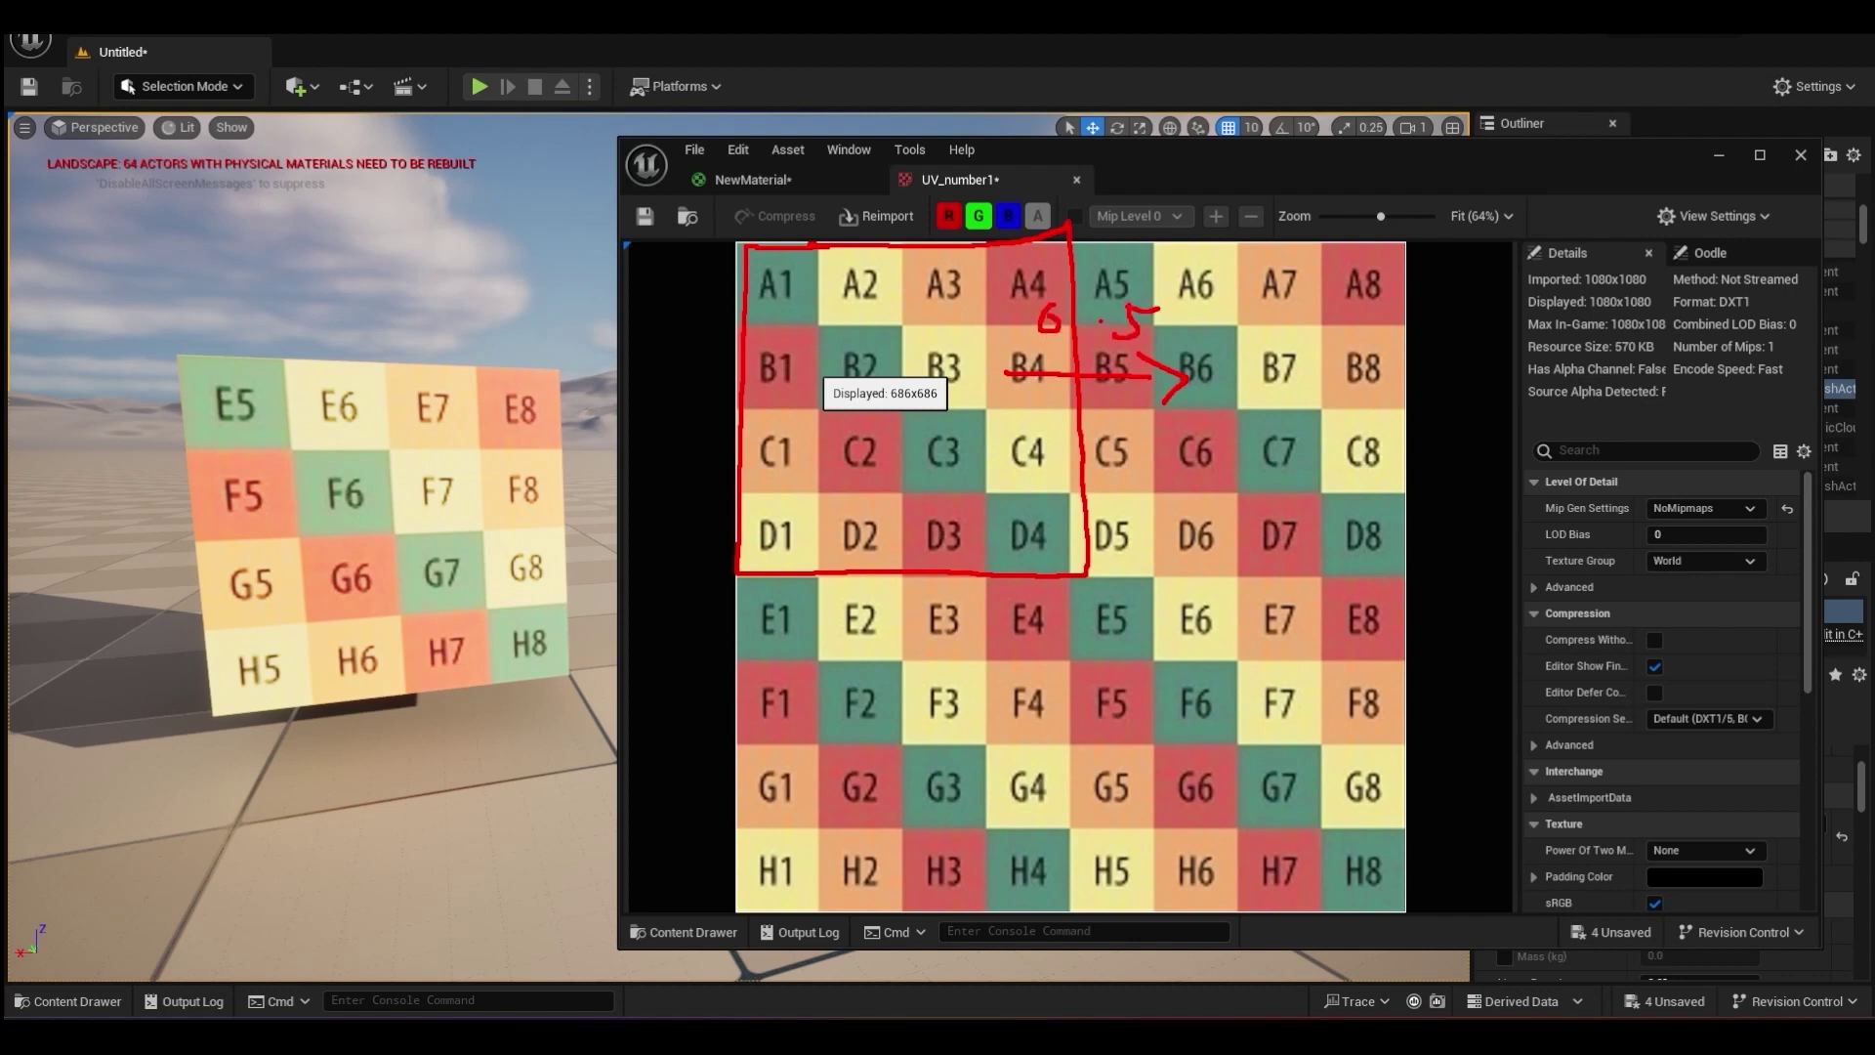
{"action": "left_click_drag", "start_coordinate": [1218, 540], "coordinate": [1221, 592]}
{"action": "mouse_move", "coordinate": [1209, 591]}
{"action": "left_mouse_down"}
{"action": "mouse_move", "coordinate": [1238, 623]}
{"action": "mouse_move", "coordinate": [1281, 600]}
{"action": "left_mouse_up"}
{"action": "mouse_move", "coordinate": [776, 890]}
{"action": "left_mouse_down"}
{"action": "mouse_move", "coordinate": [1284, 877]}
{"action": "mouse_move", "coordinate": [1236, 903]}
{"action": "left_mouse_up"}
{"action": "mouse_move", "coordinate": [725, 857]}
{"action": "left_mouse_down"}
{"action": "mouse_move", "coordinate": [680, 252]}
{"action": "mouse_move", "coordinate": [695, 276]}
{"action": "left_mouse_up"}
{"action": "left_click_drag", "start_coordinate": [1293, 549], "coordinate": [1350, 567]}
{"action": "left_click_drag", "start_coordinate": [1370, 536], "coordinate": [1406, 535]}
{"action": "mouse_move", "coordinate": [1075, 582]}
{"action": "left_mouse_down"}
{"action": "mouse_move", "coordinate": [1362, 583]}
{"action": "mouse_move", "coordinate": [1412, 692]}
{"action": "mouse_move", "coordinate": [1074, 876]}
{"action": "mouse_move", "coordinate": [1062, 603]}
{"action": "left_mouse_up"}
{"action": "key", "text": "e"}
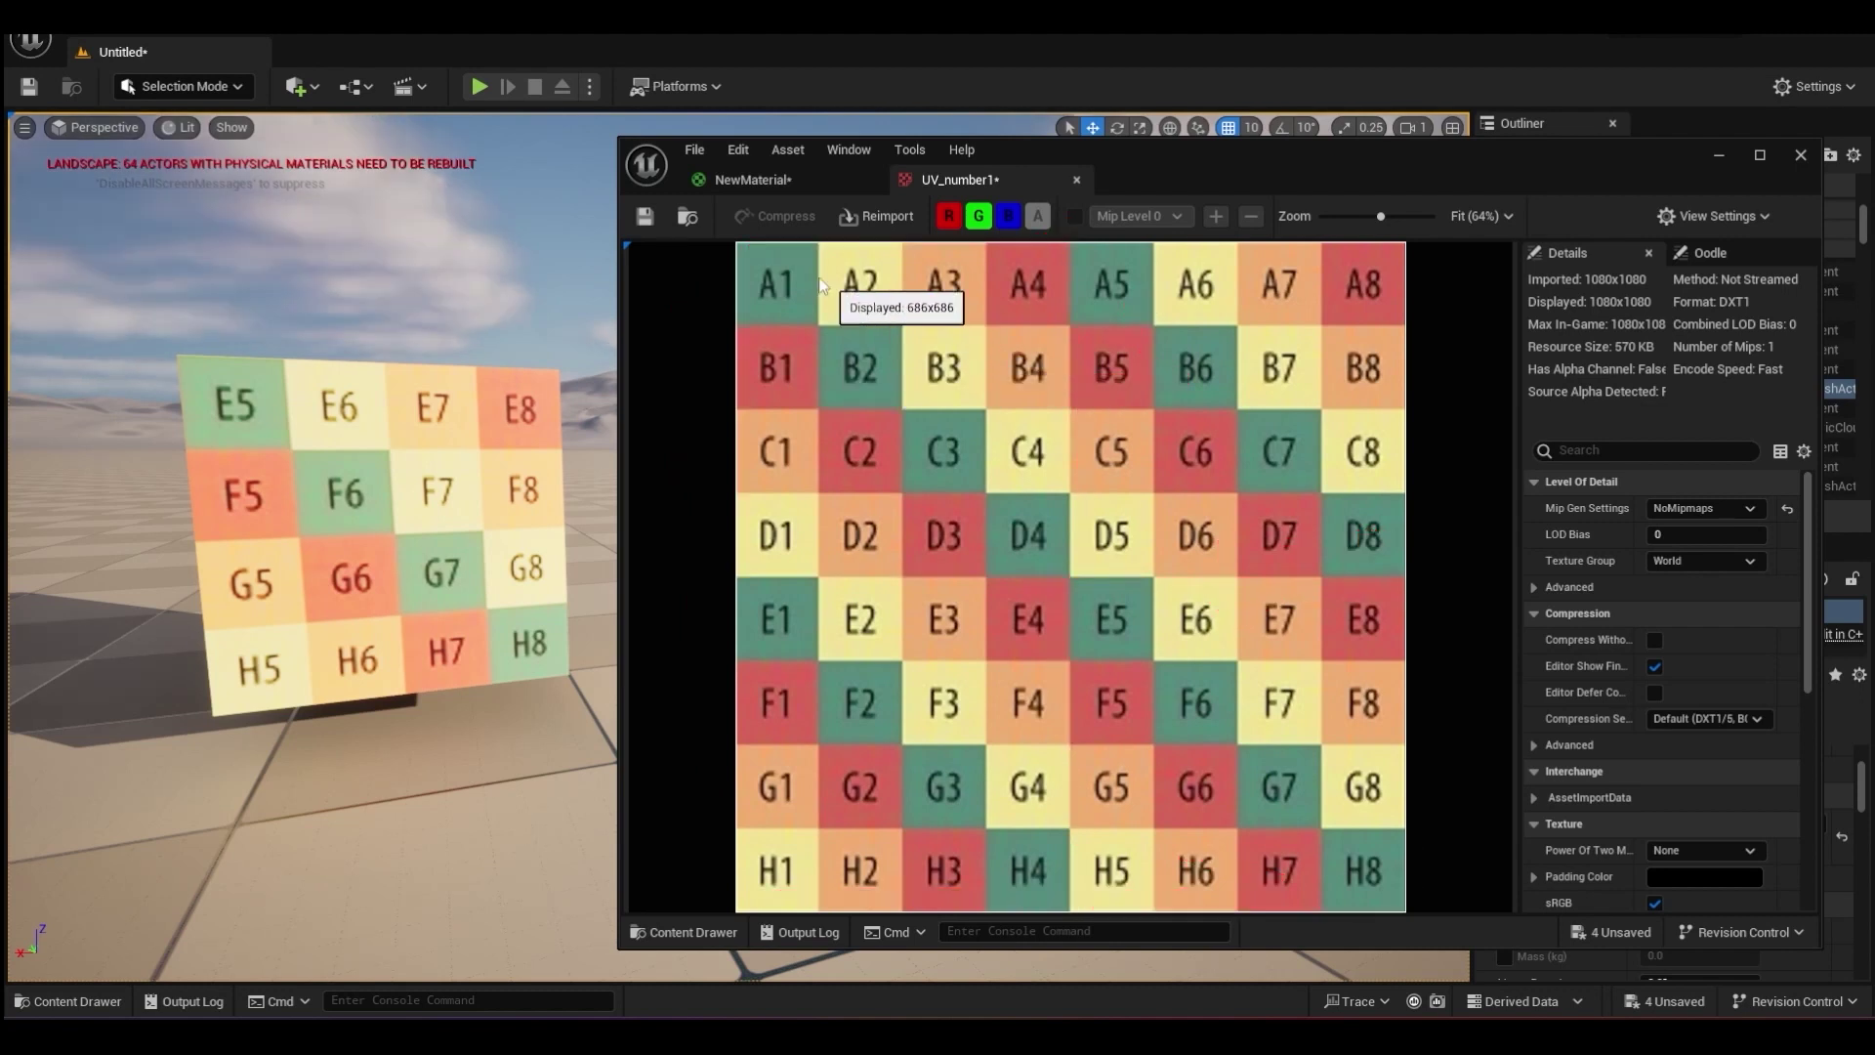
Examine on the texture how a 0.5, 0 offset would shift the A1–D4 quadrant horizontally only.
{"action": "mouse_move", "coordinate": [796, 244]}
{"action": "left_mouse_down"}
{"action": "mouse_move", "coordinate": [737, 591]}
{"action": "mouse_move", "coordinate": [1089, 576]}
{"action": "mouse_move", "coordinate": [802, 240]}
{"action": "left_mouse_up"}
{"action": "mouse_move", "coordinate": [1051, 424]}
{"action": "left_mouse_down"}
{"action": "mouse_move", "coordinate": [1123, 427]}
{"action": "mouse_move", "coordinate": [1120, 459]}
{"action": "left_mouse_up"}
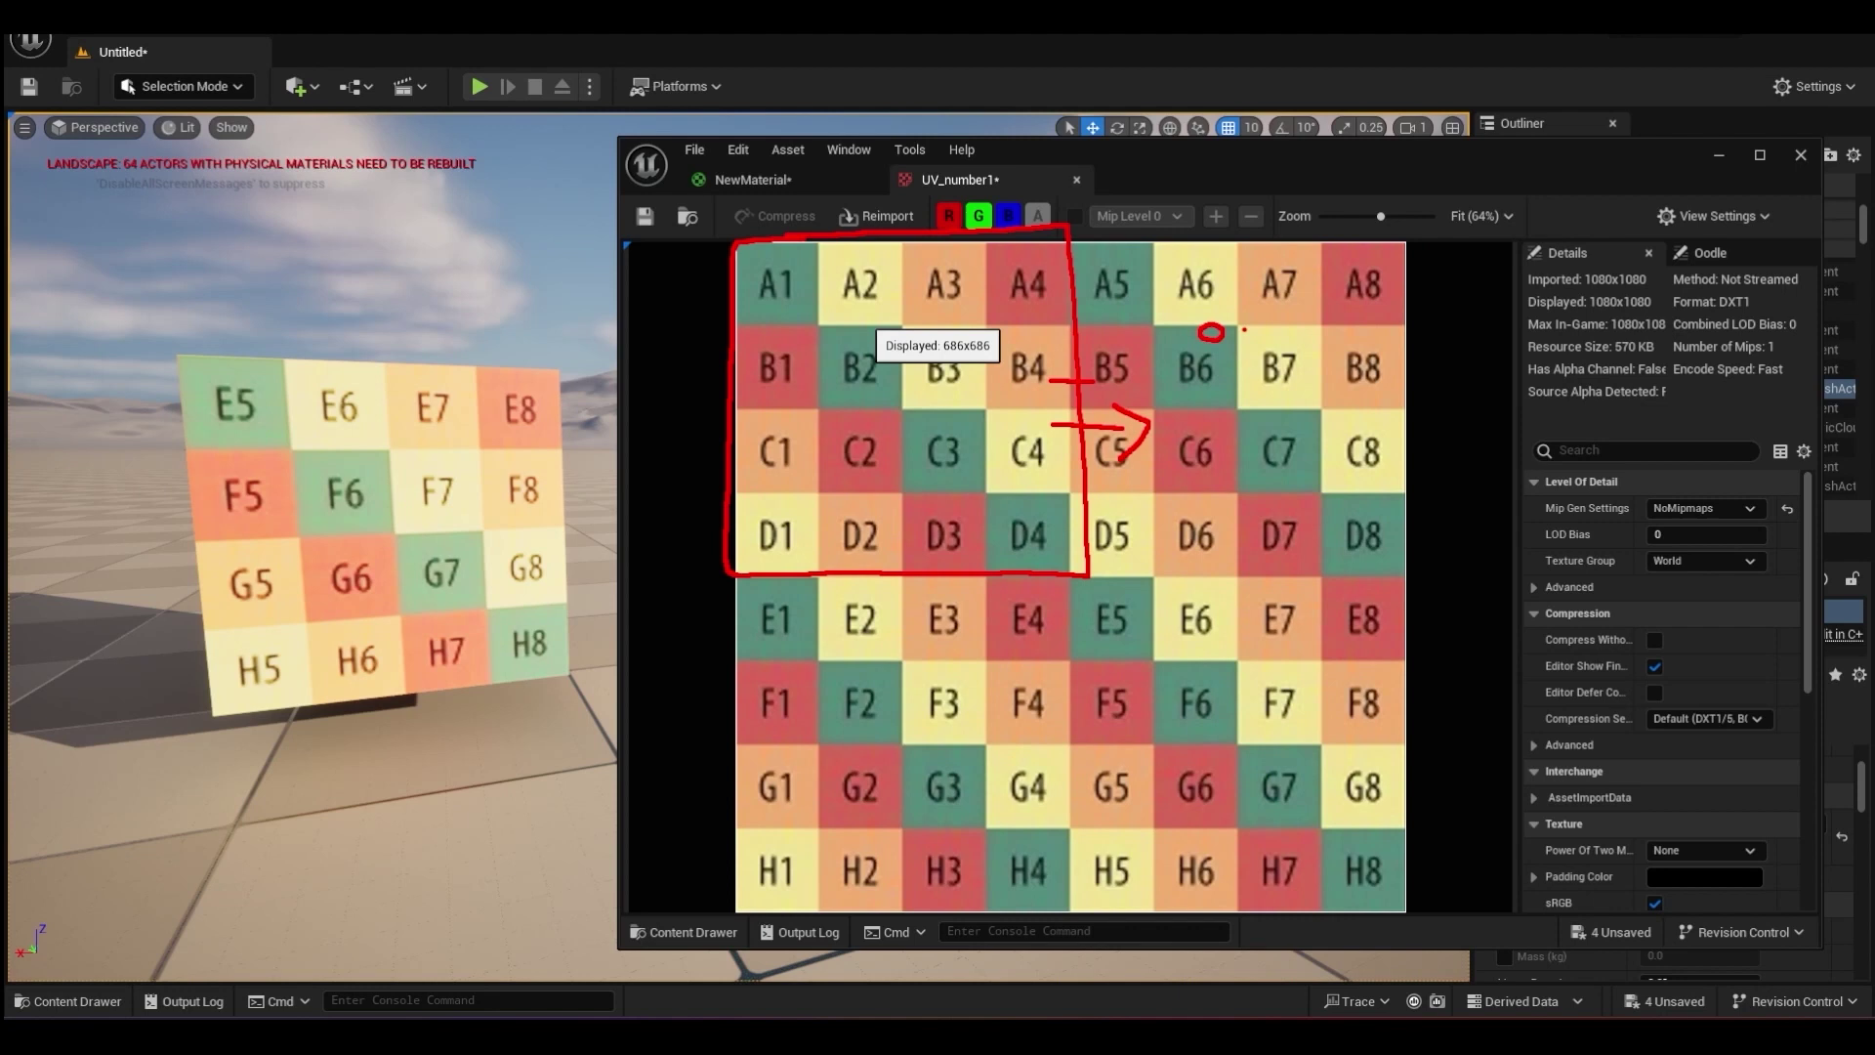
{"action": "left_click_drag", "start_coordinate": [1286, 323], "coordinate": [1250, 349]}
{"action": "left_click_drag", "start_coordinate": [1309, 352], "coordinate": [1362, 323]}
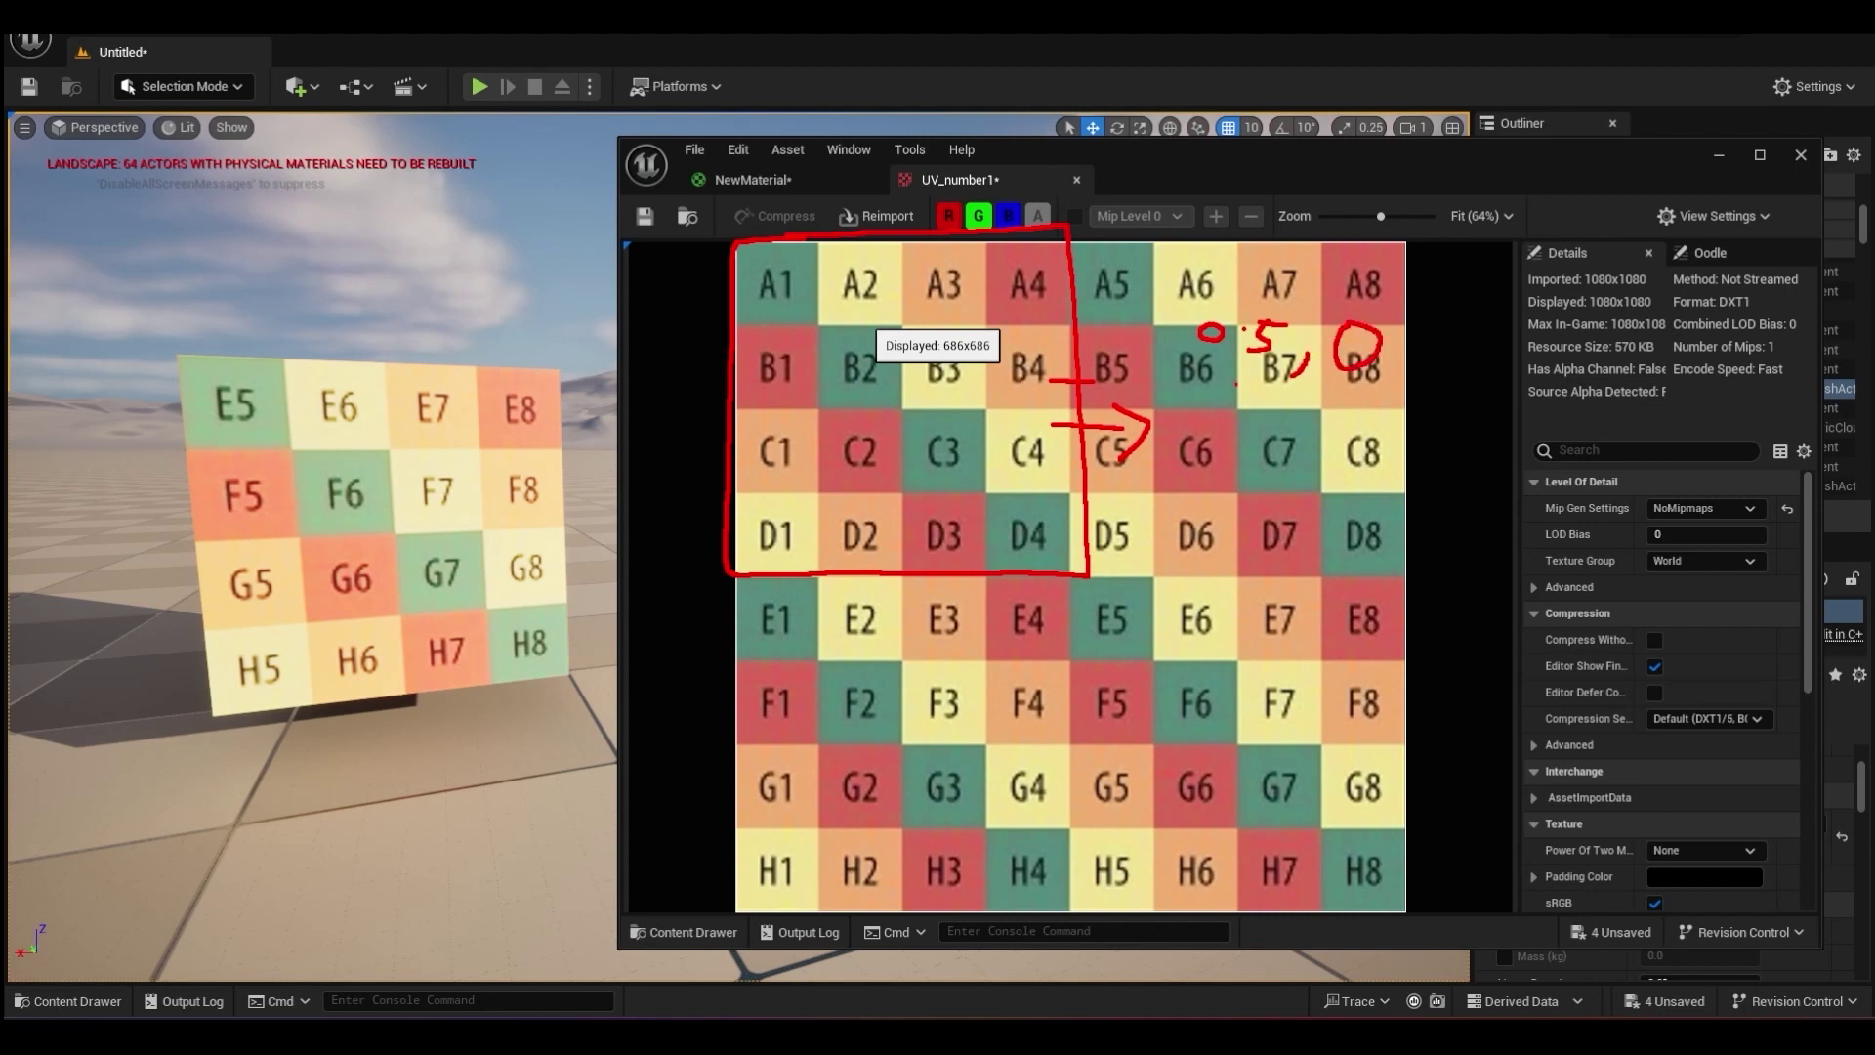
{"action": "mouse_move", "coordinate": [1235, 547]}
{"action": "left_mouse_down"}
{"action": "mouse_move", "coordinate": [1238, 629]}
{"action": "mouse_move", "coordinate": [1286, 607]}
{"action": "left_mouse_up"}
{"action": "key", "text": "Escape"}
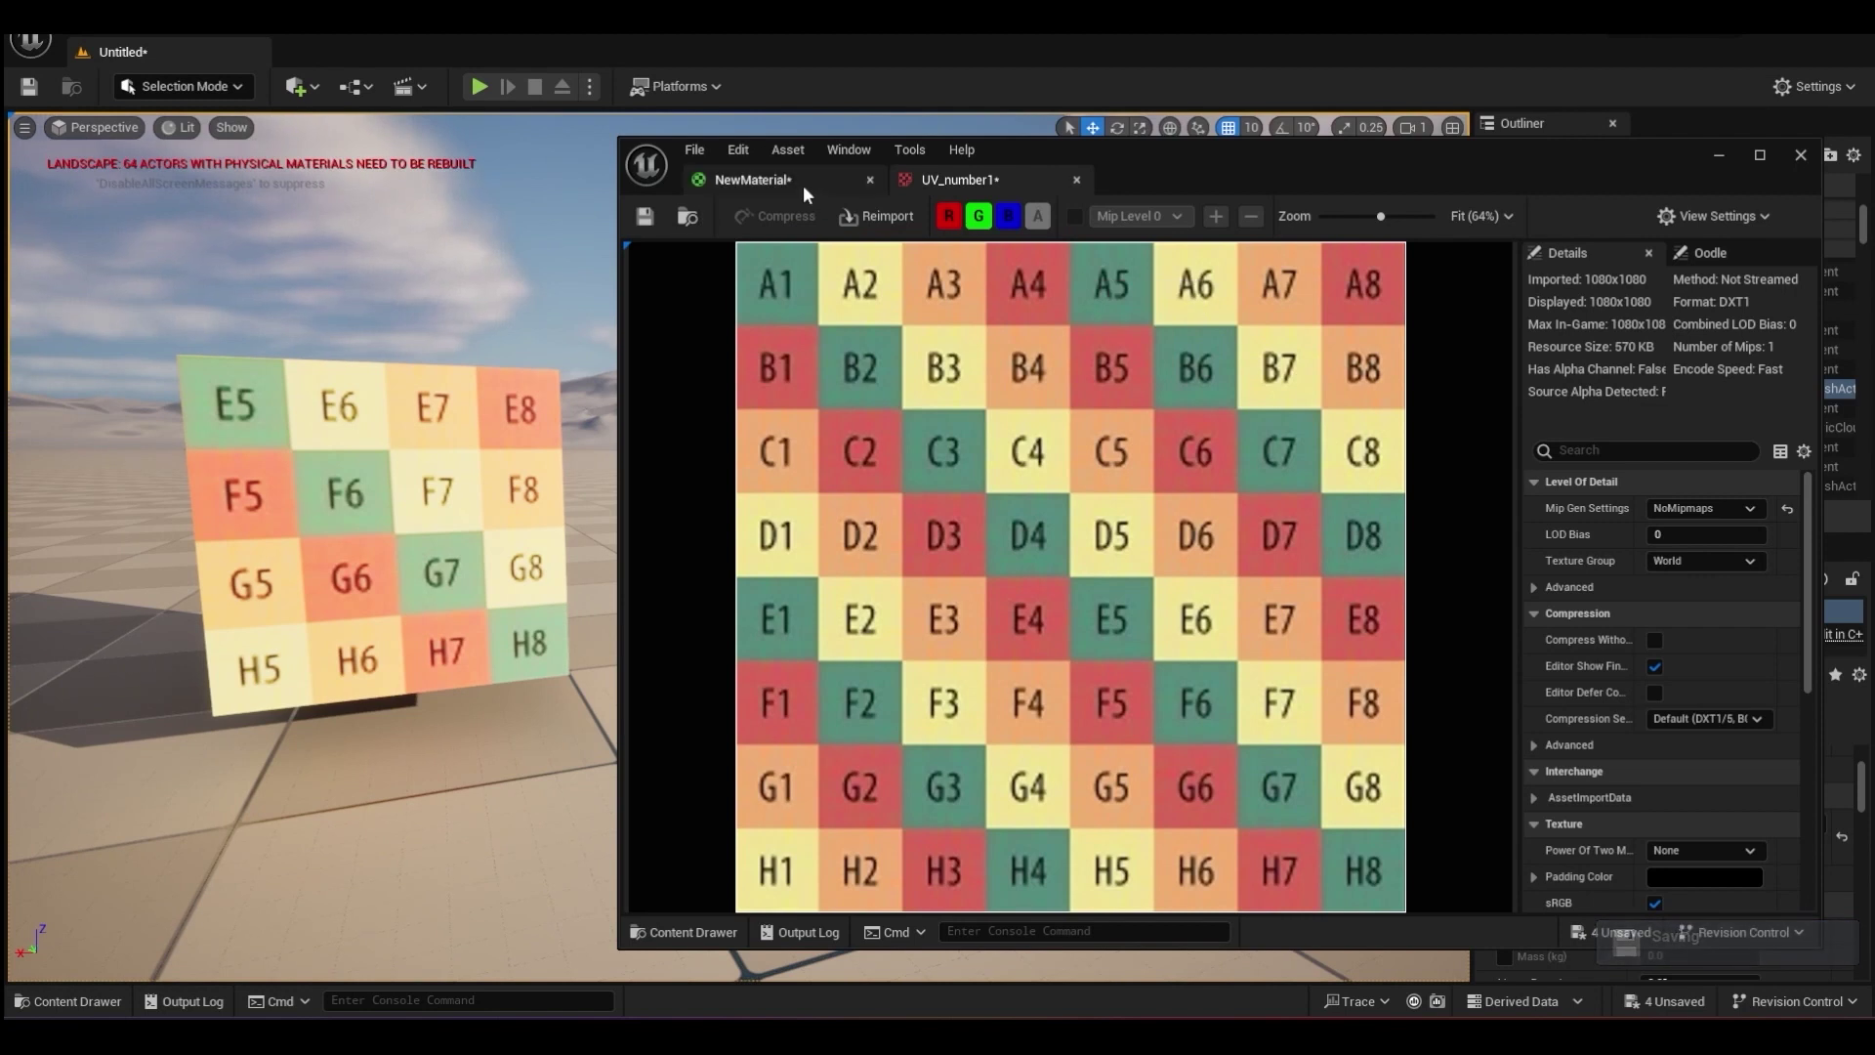
Create two scalar parameters named U and V in NewMaterial and stack them below the TexCoord node.
{"action": "left_click", "coordinate": [801, 184]}
{"action": "scroll", "coordinate": [1182, 601], "scroll_direction": "up", "scroll_amount": 1}
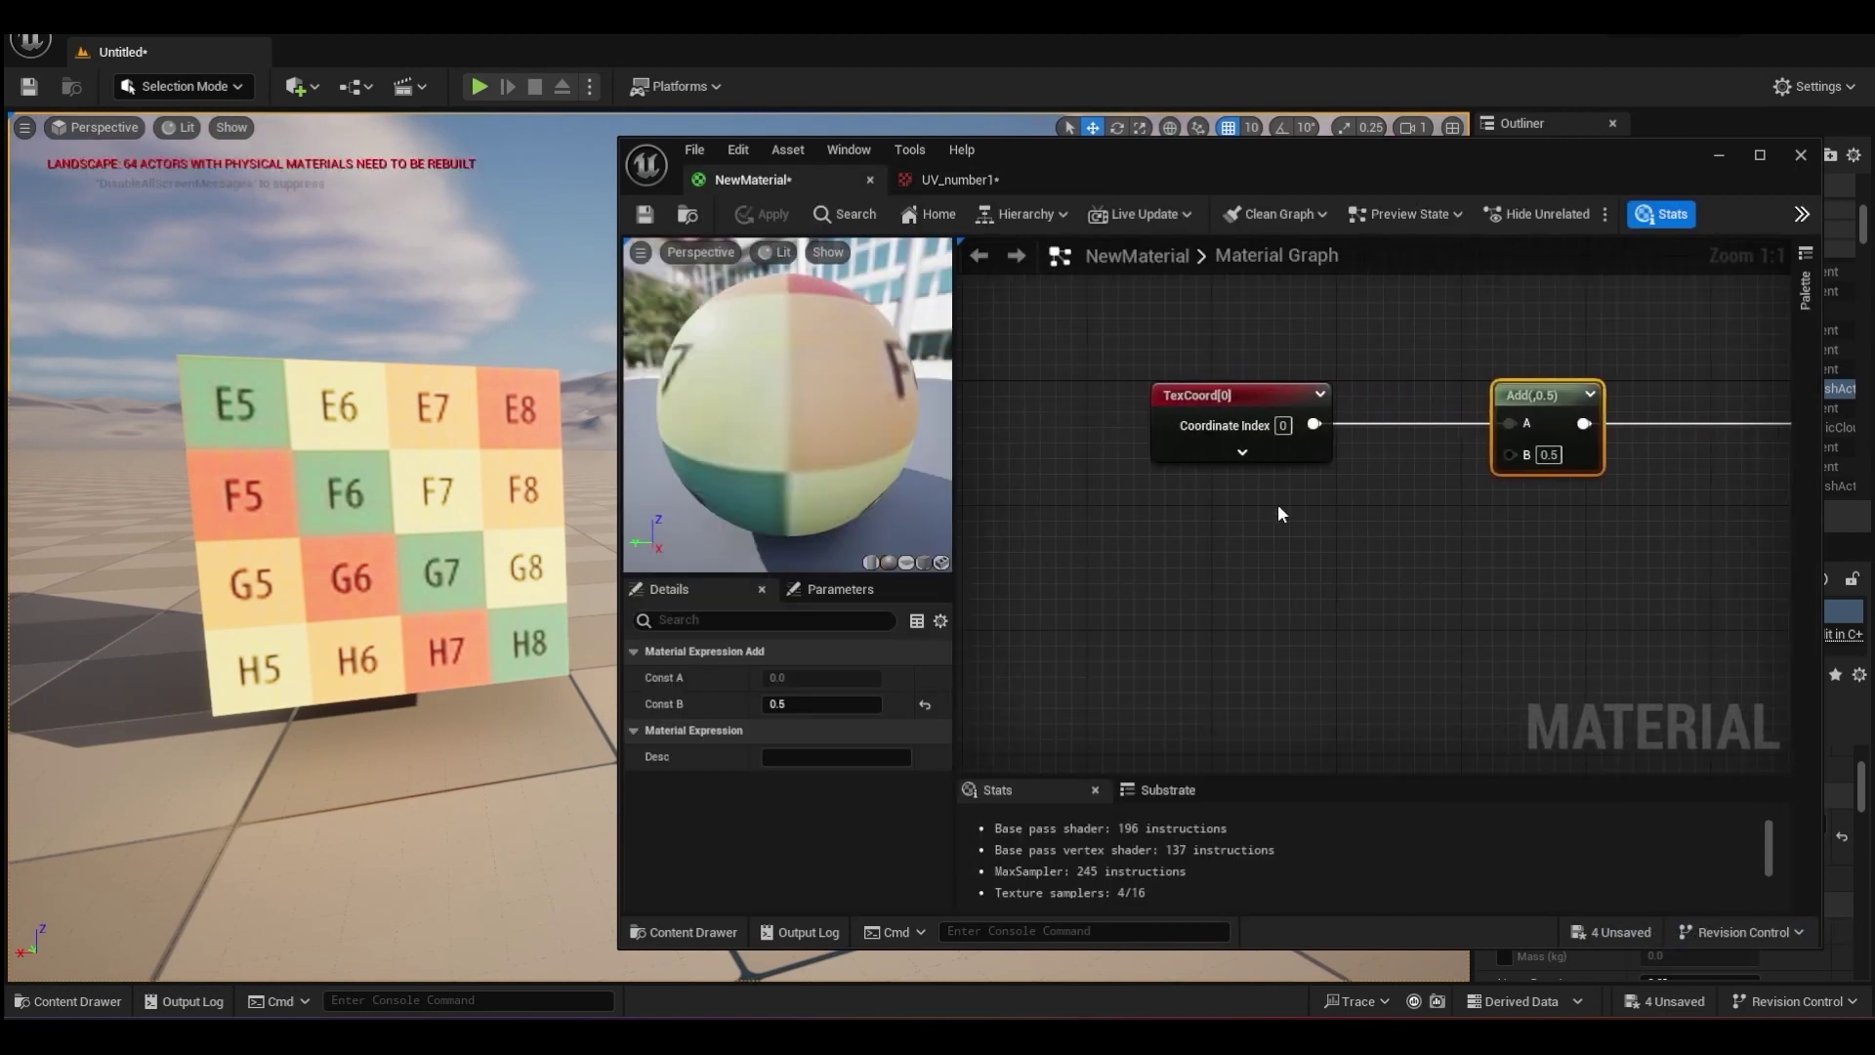
{"action": "scroll", "coordinate": [1220, 547], "scroll_direction": "up", "scroll_amount": 2}
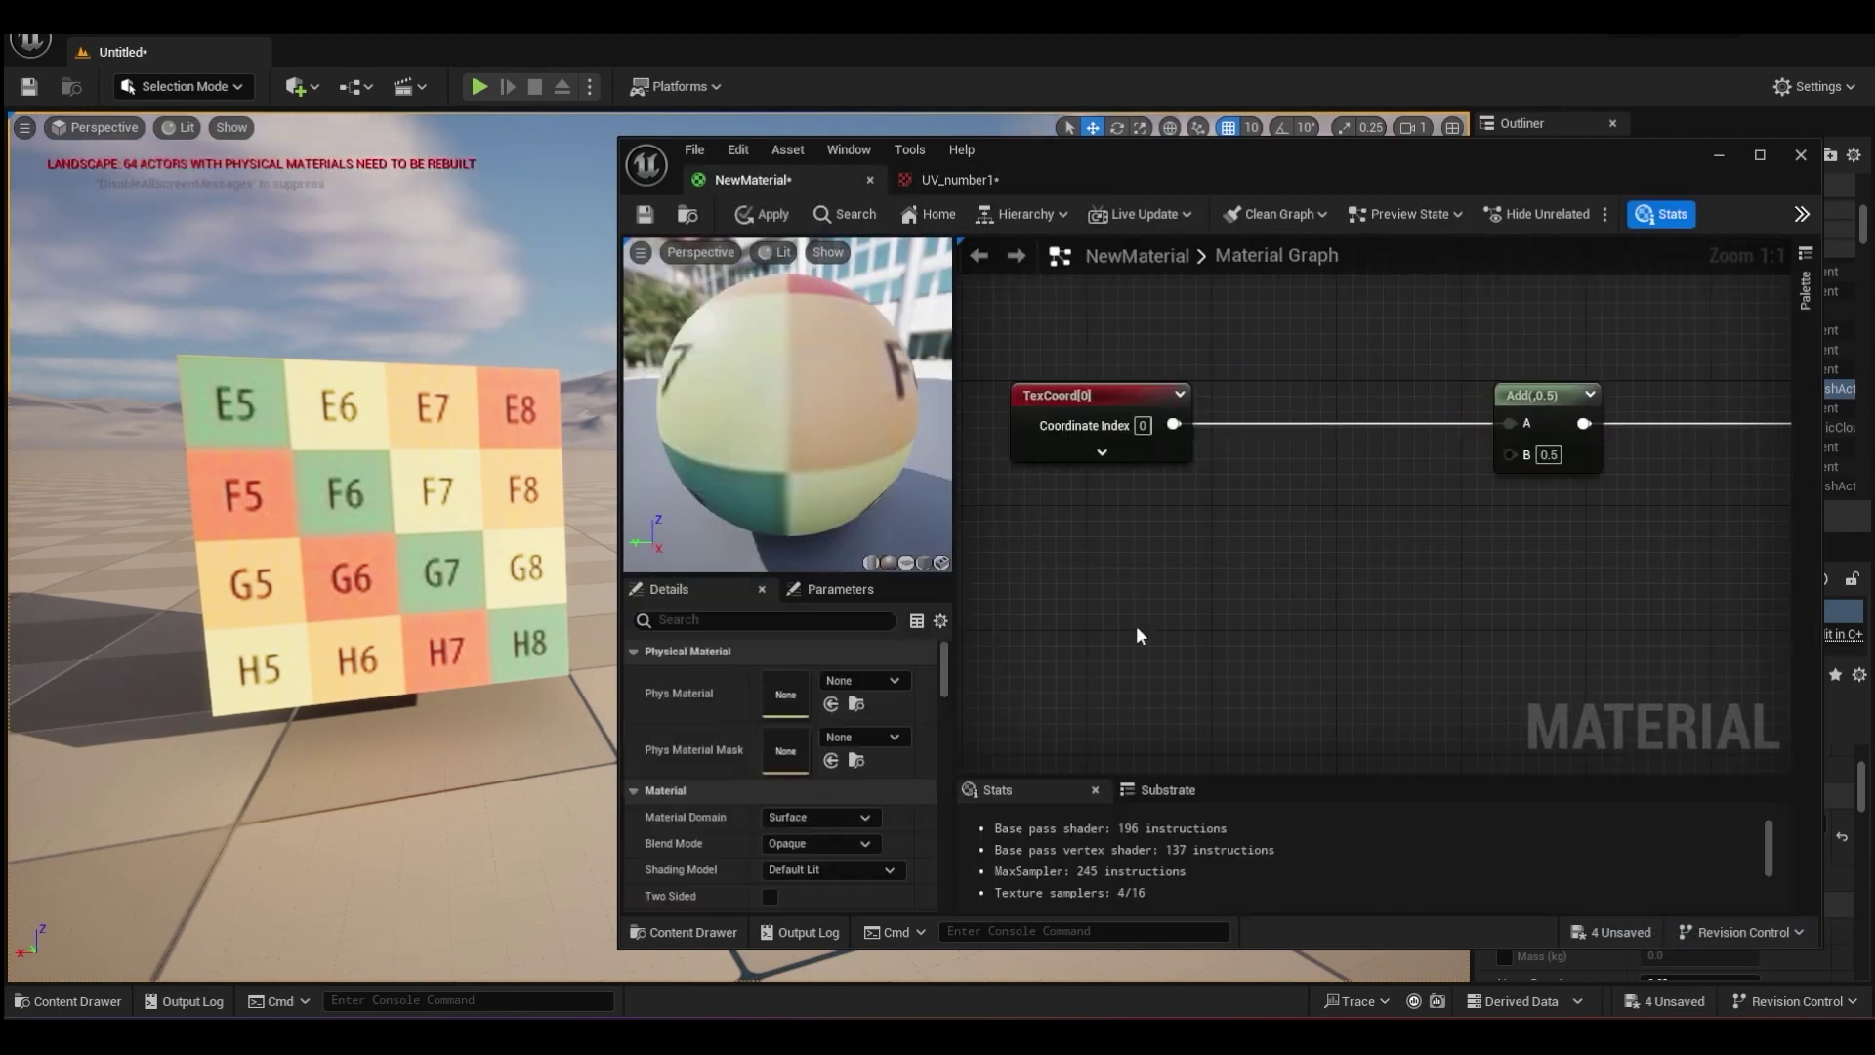
{"action": "left_click", "coordinate": [1074, 537]}
{"action": "type", "text": "s"}
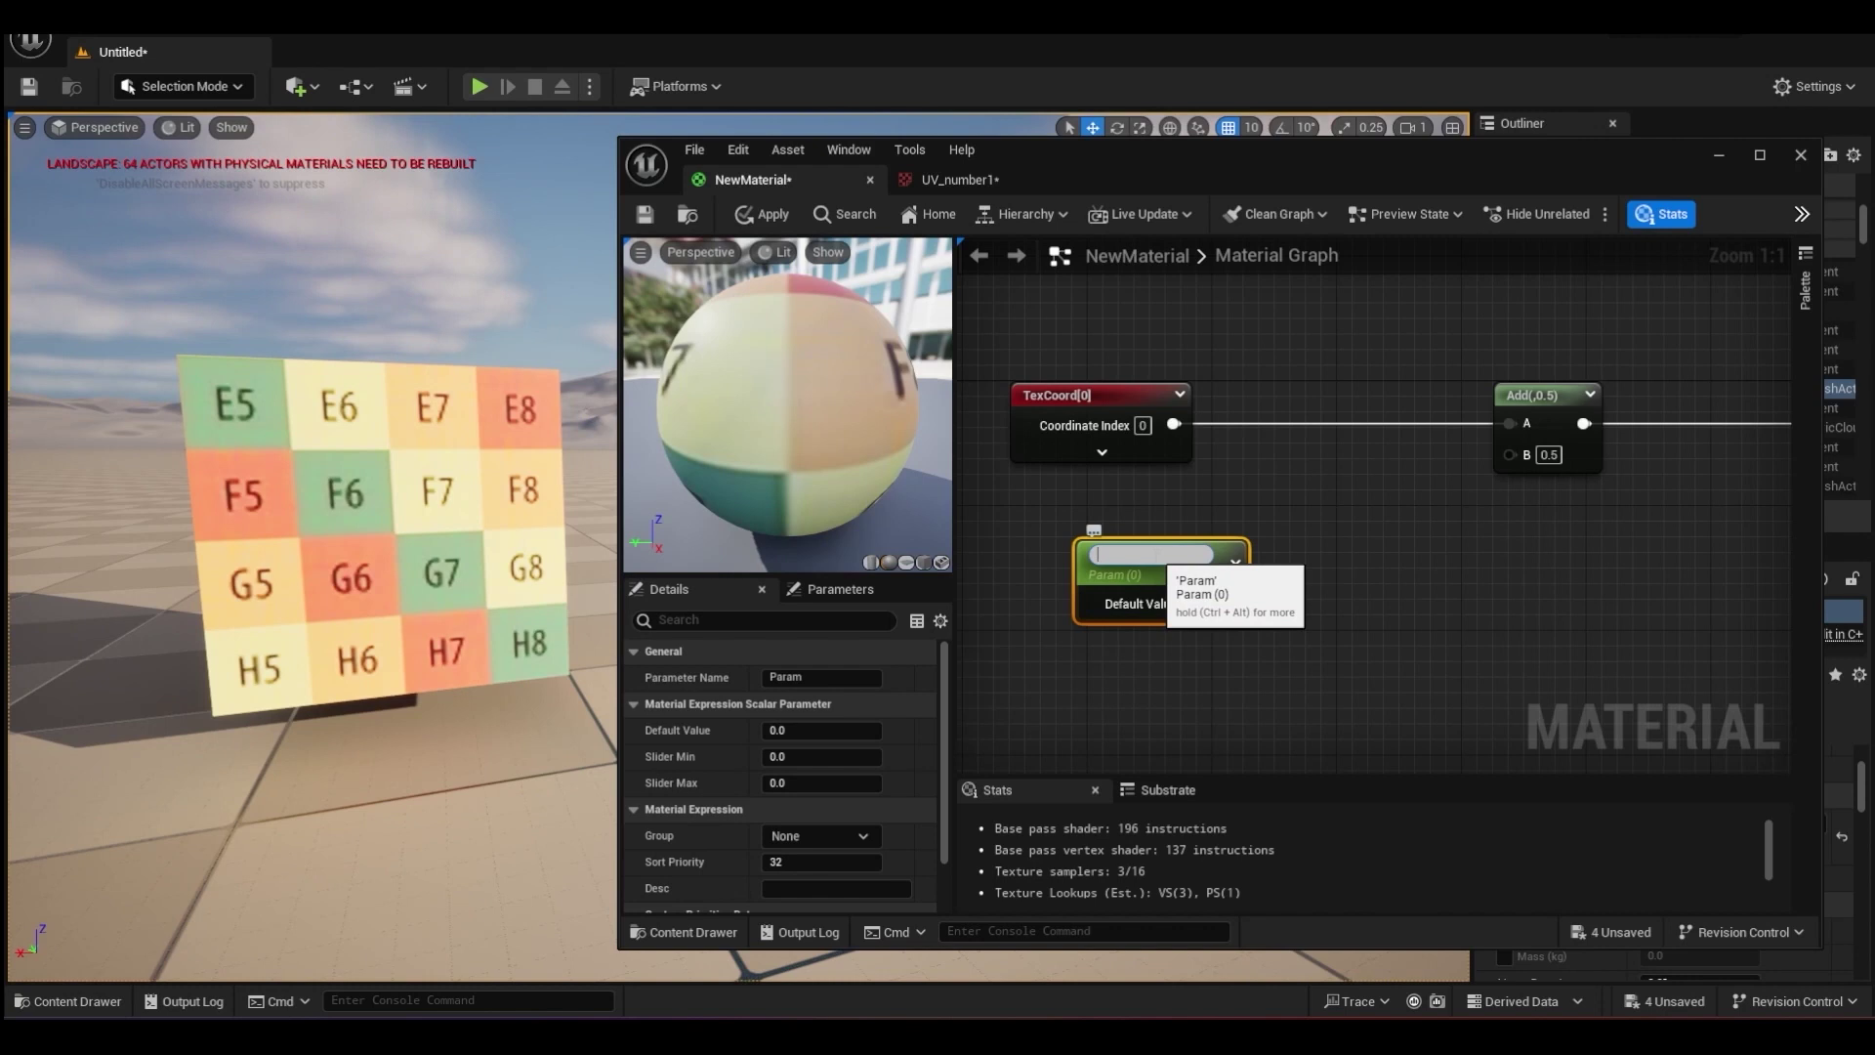
{"action": "key", "text": "Return"}
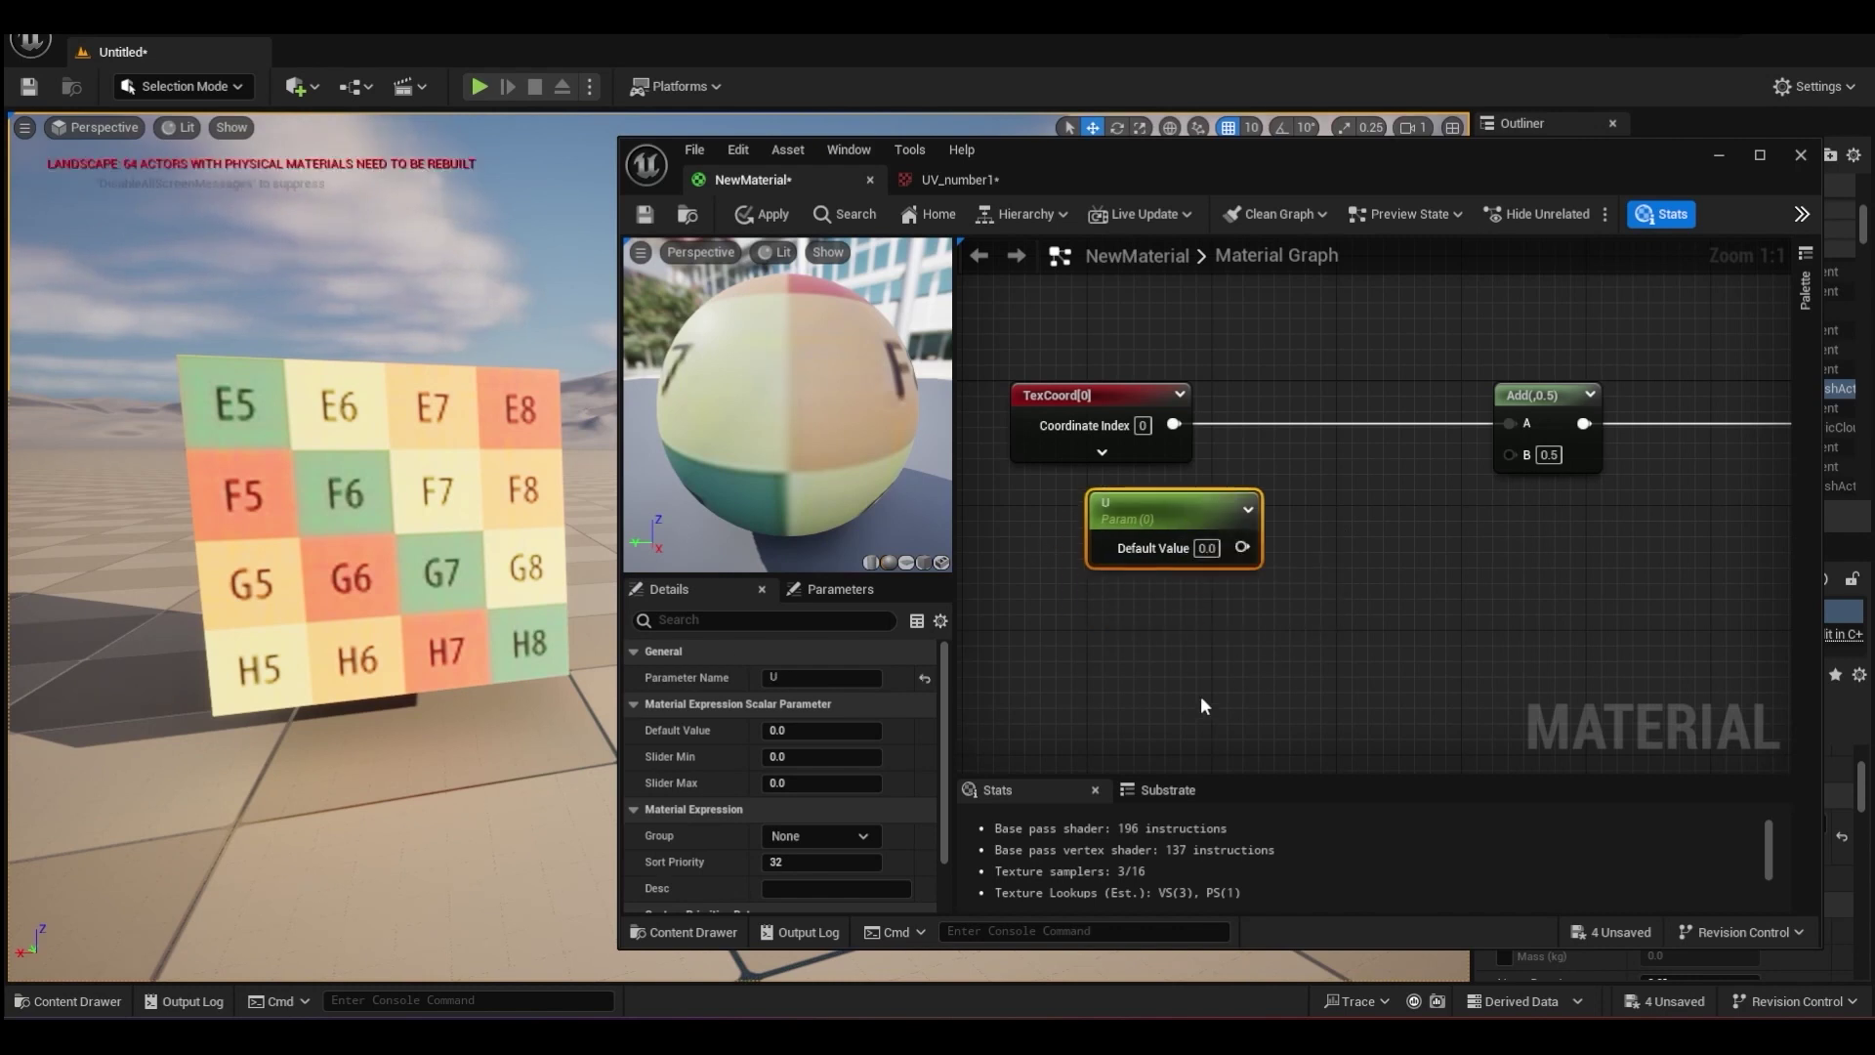
{"action": "left_click", "coordinate": [1133, 629]}
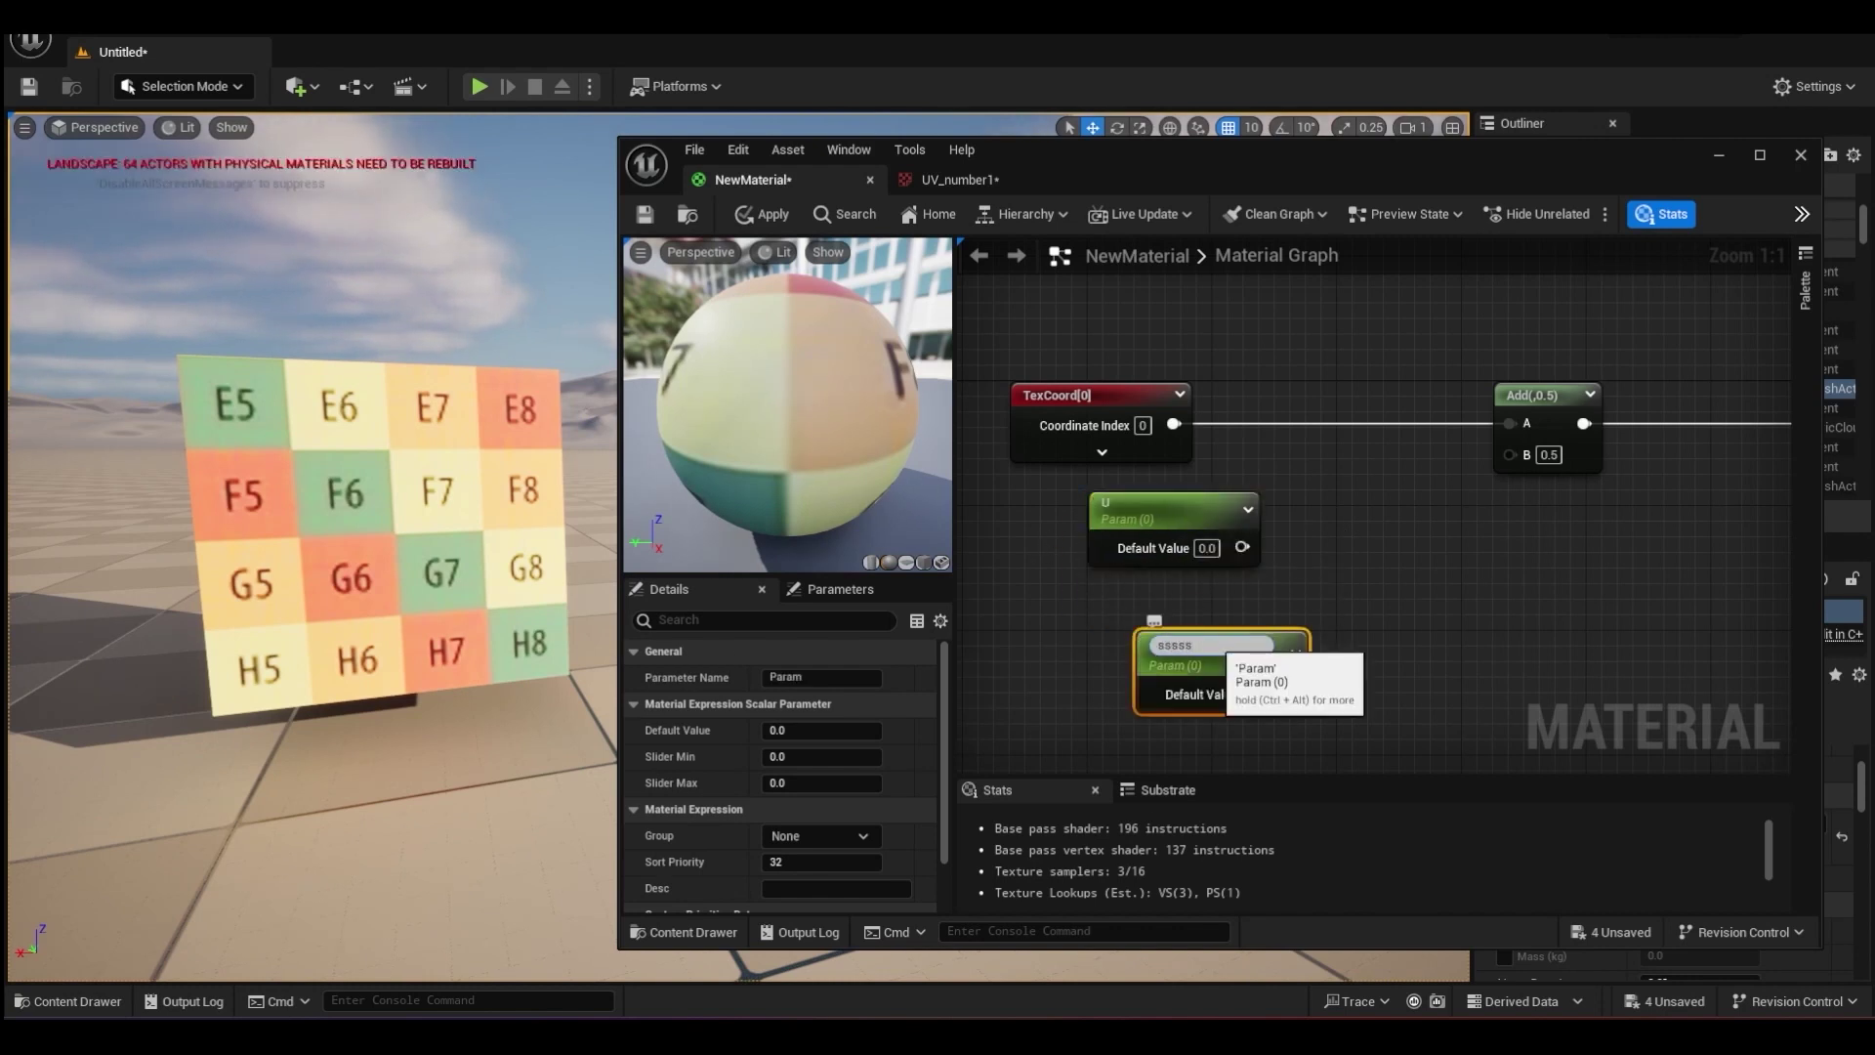
{"action": "type", "text": "V"}
{"action": "left_click_drag", "start_coordinate": [1191, 664], "coordinate": [1130, 620]}
{"action": "left_click_drag", "start_coordinate": [1175, 508], "coordinate": [1140, 506]}
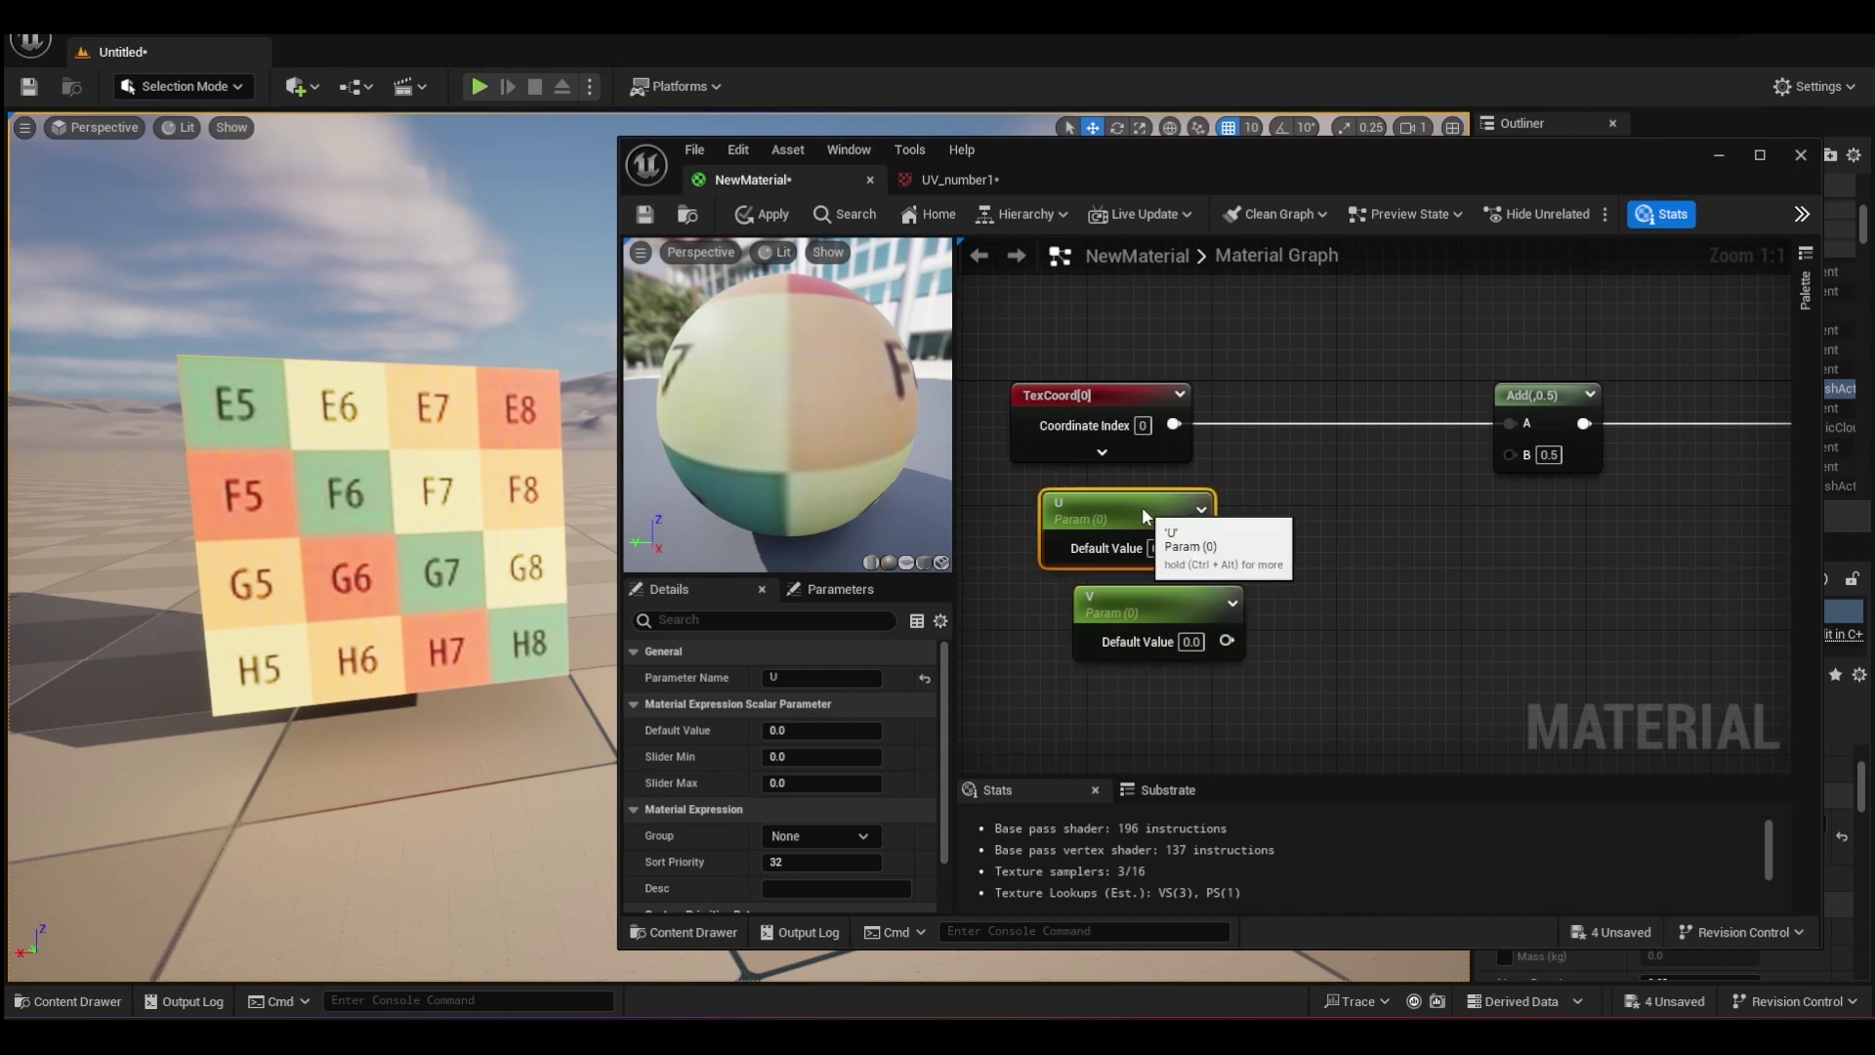
{"action": "mouse_move", "coordinate": [1160, 598]}
{"action": "left_mouse_down"}
{"action": "mouse_move", "coordinate": [1123, 593]}
{"action": "mouse_move", "coordinate": [1139, 602]}
{"action": "left_mouse_up"}
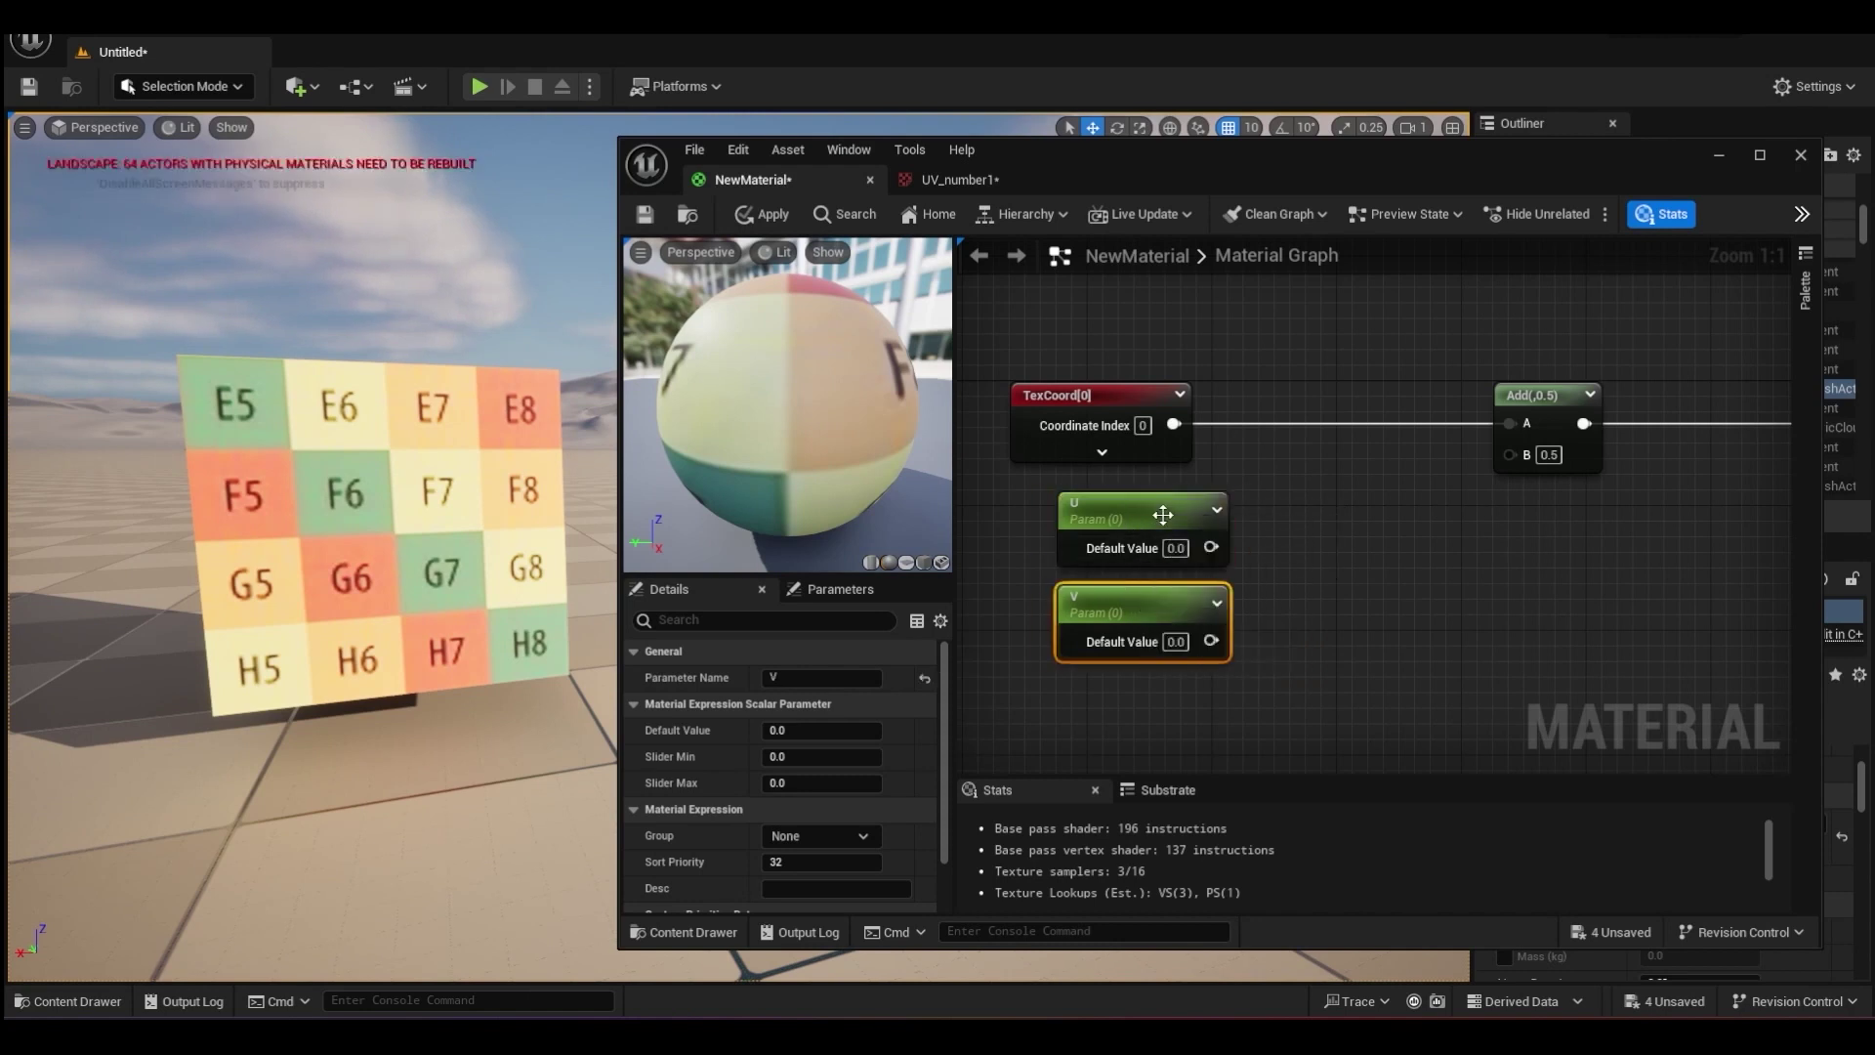
Combine the U and V parameters with an AppendVector node and connect it to the Add node's B input.
{"action": "left_click", "coordinate": [1303, 564]}
{"action": "right_click", "coordinate": [1262, 600]}
{"action": "type", "text": "ap"}
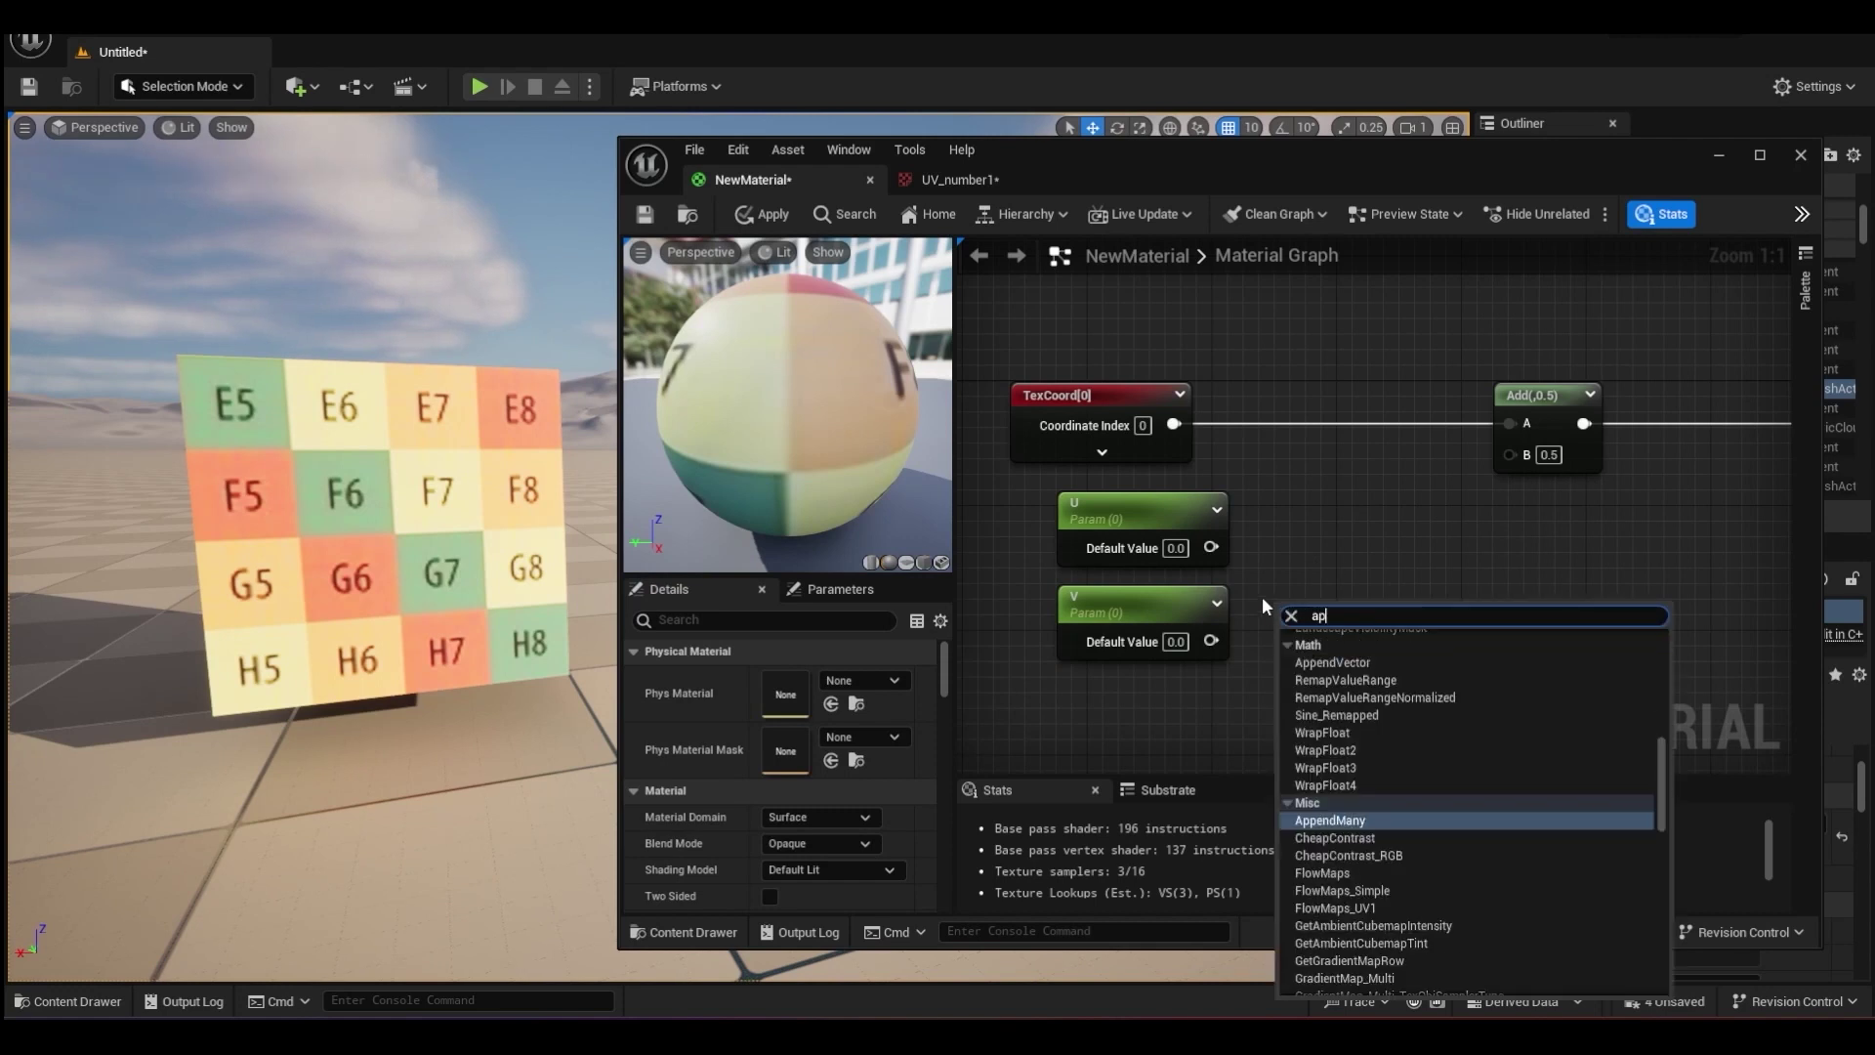
{"action": "type", "text": "pend"}
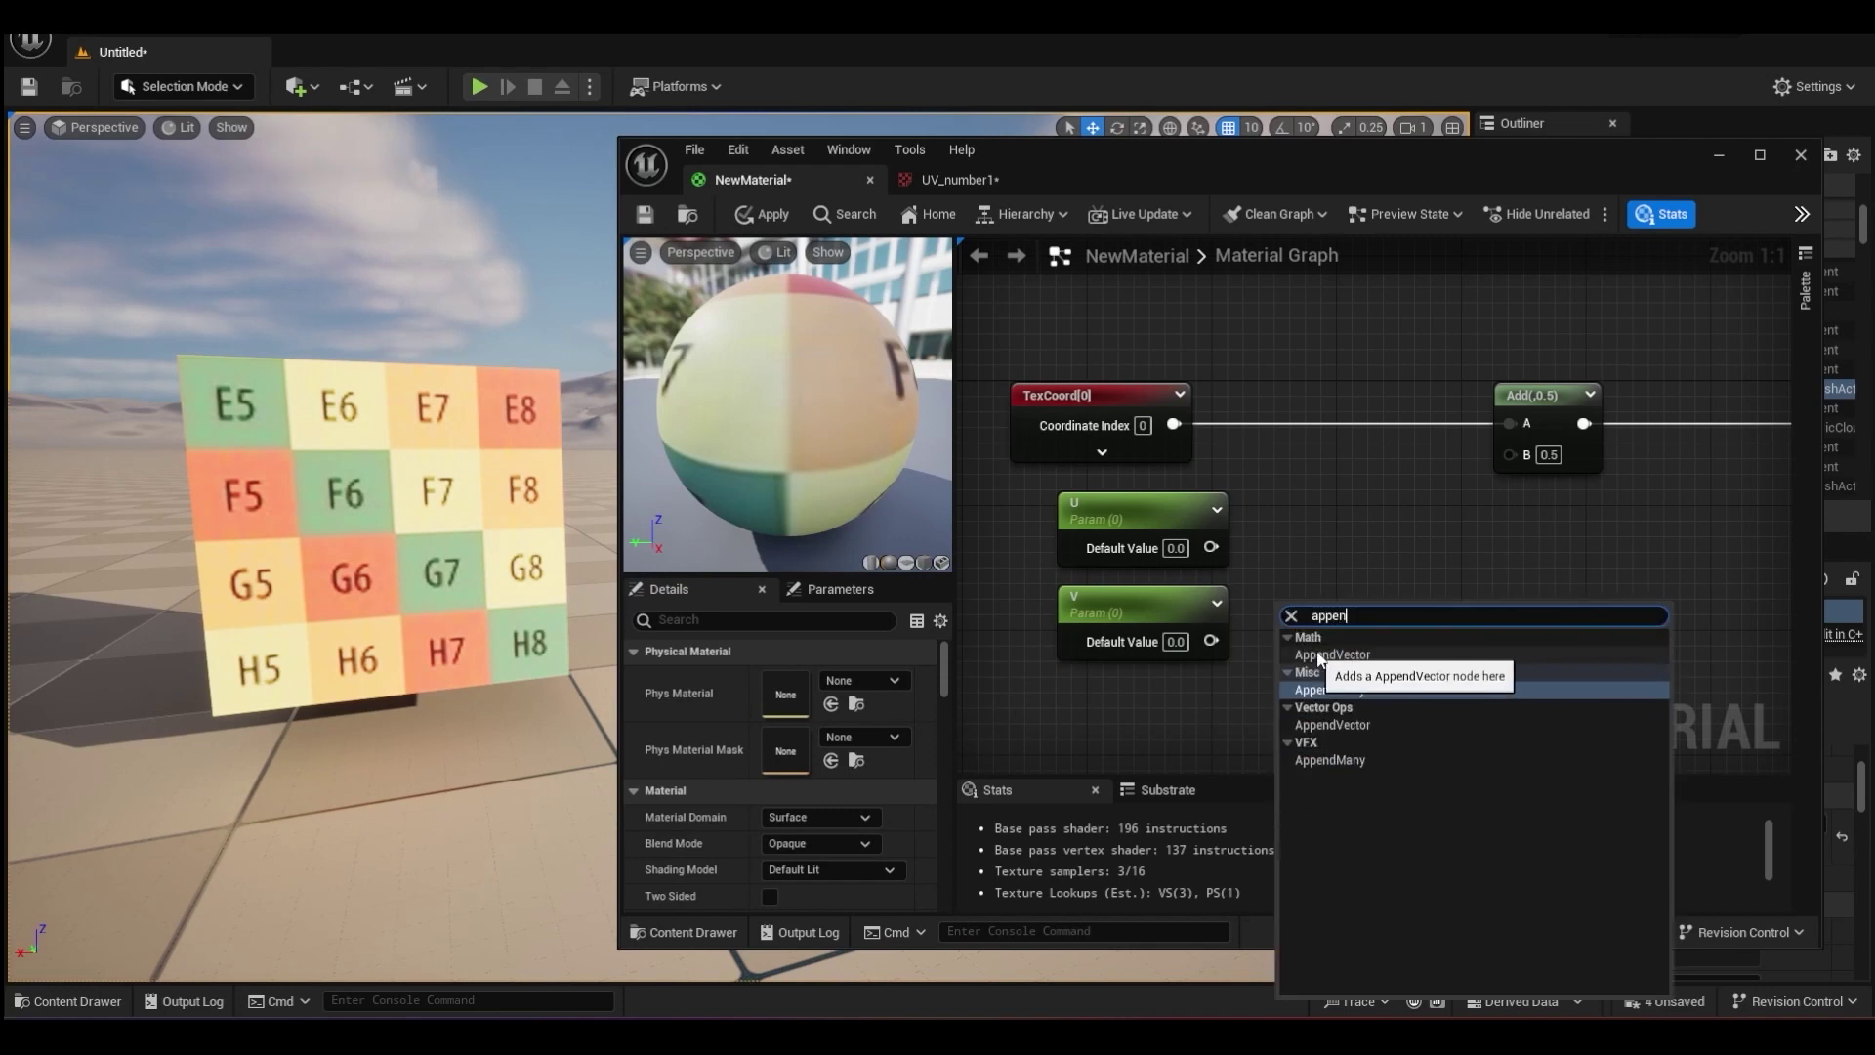
{"action": "left_click", "coordinate": [1345, 652]}
{"action": "left_click_drag", "start_coordinate": [1328, 617], "coordinate": [1341, 555]}
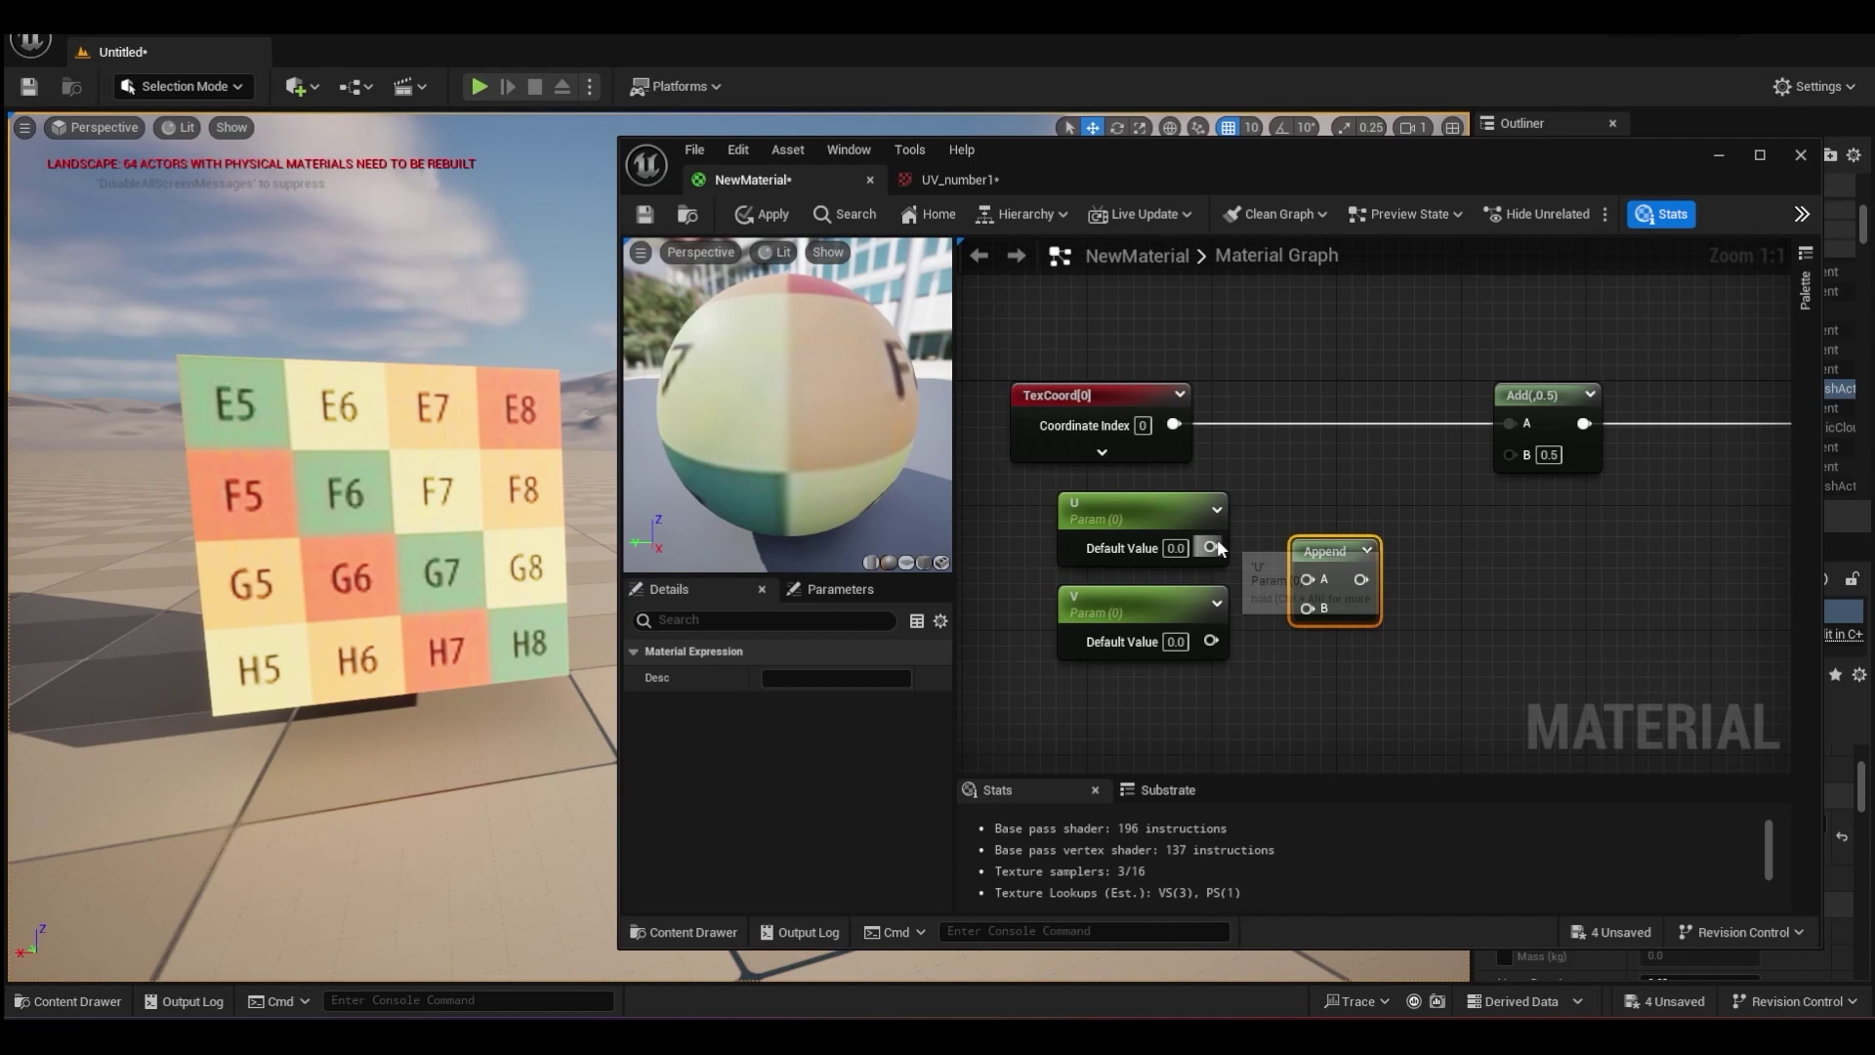
{"action": "left_click_drag", "start_coordinate": [1211, 546], "coordinate": [1307, 579]}
{"action": "left_click_drag", "start_coordinate": [1211, 640], "coordinate": [1516, 453]}
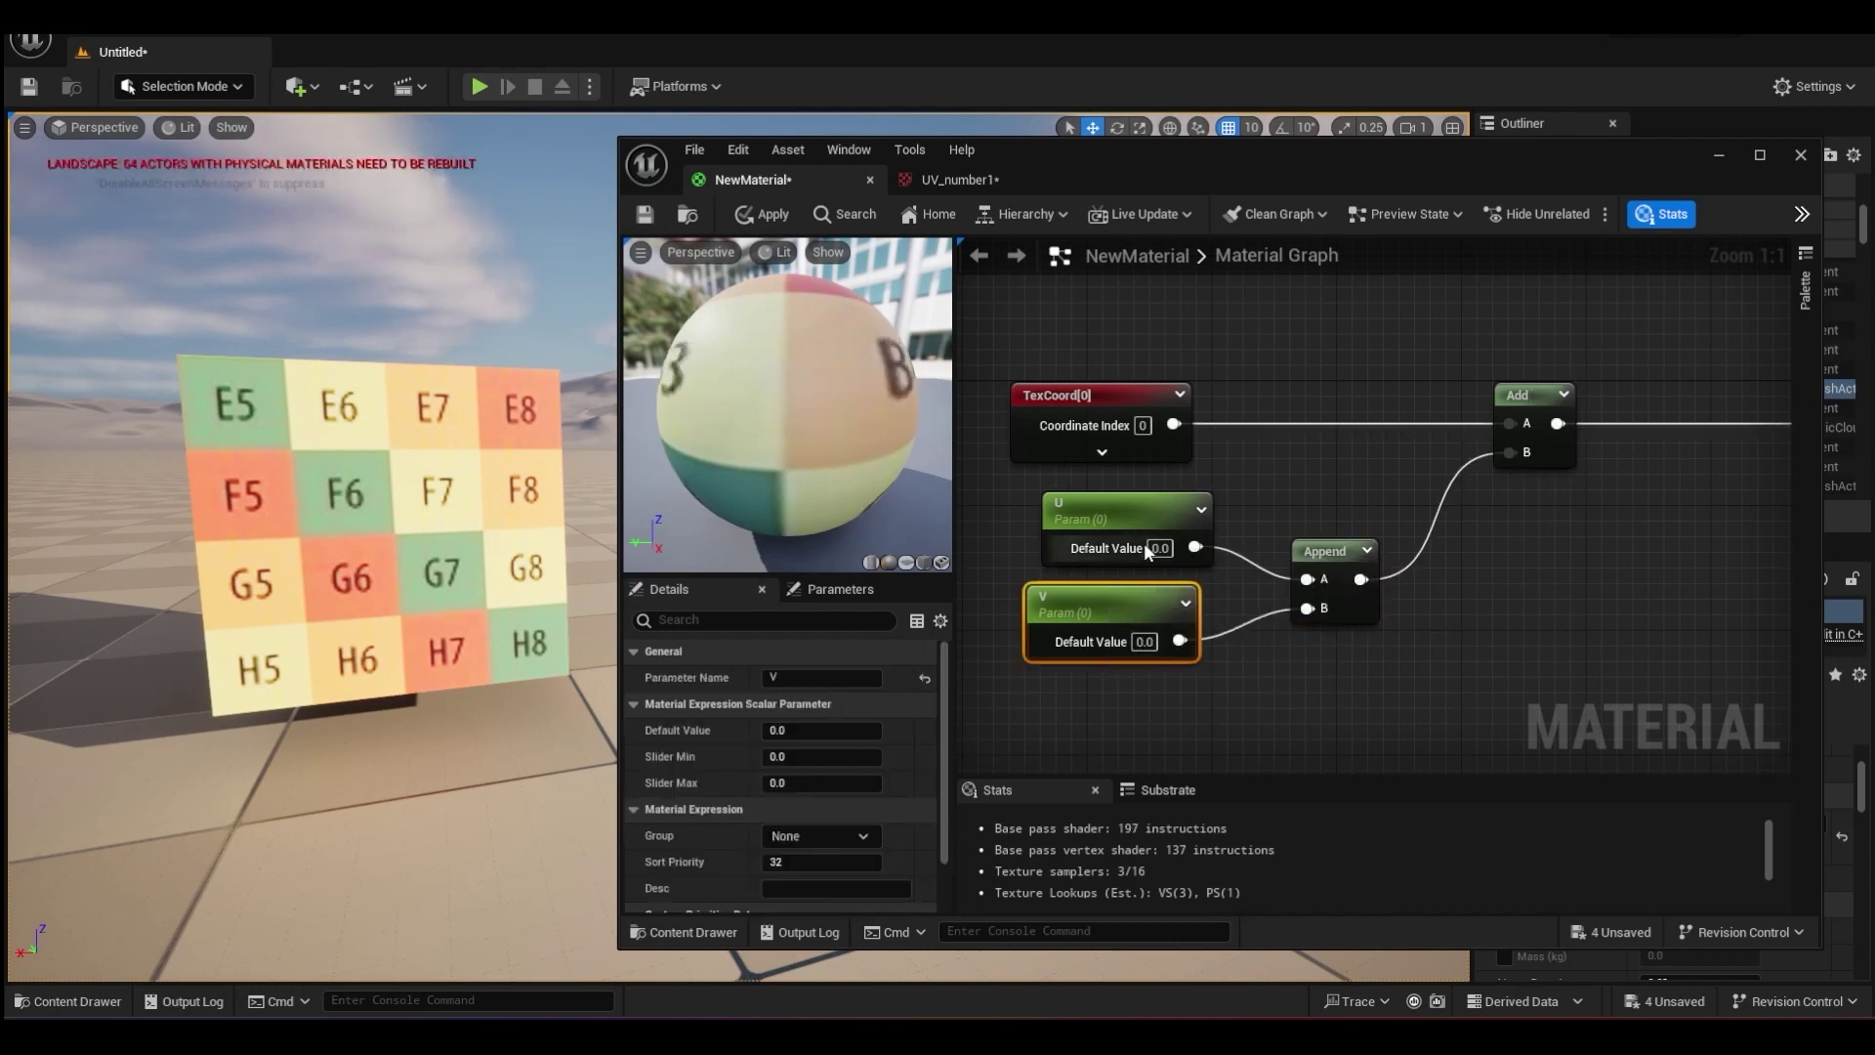
Set the U parameter's default value to 0.5 and apply the material.
{"action": "left_click", "coordinate": [1159, 548]}
{"action": "type", "text": "0.5"}
{"action": "key", "text": "Return"}
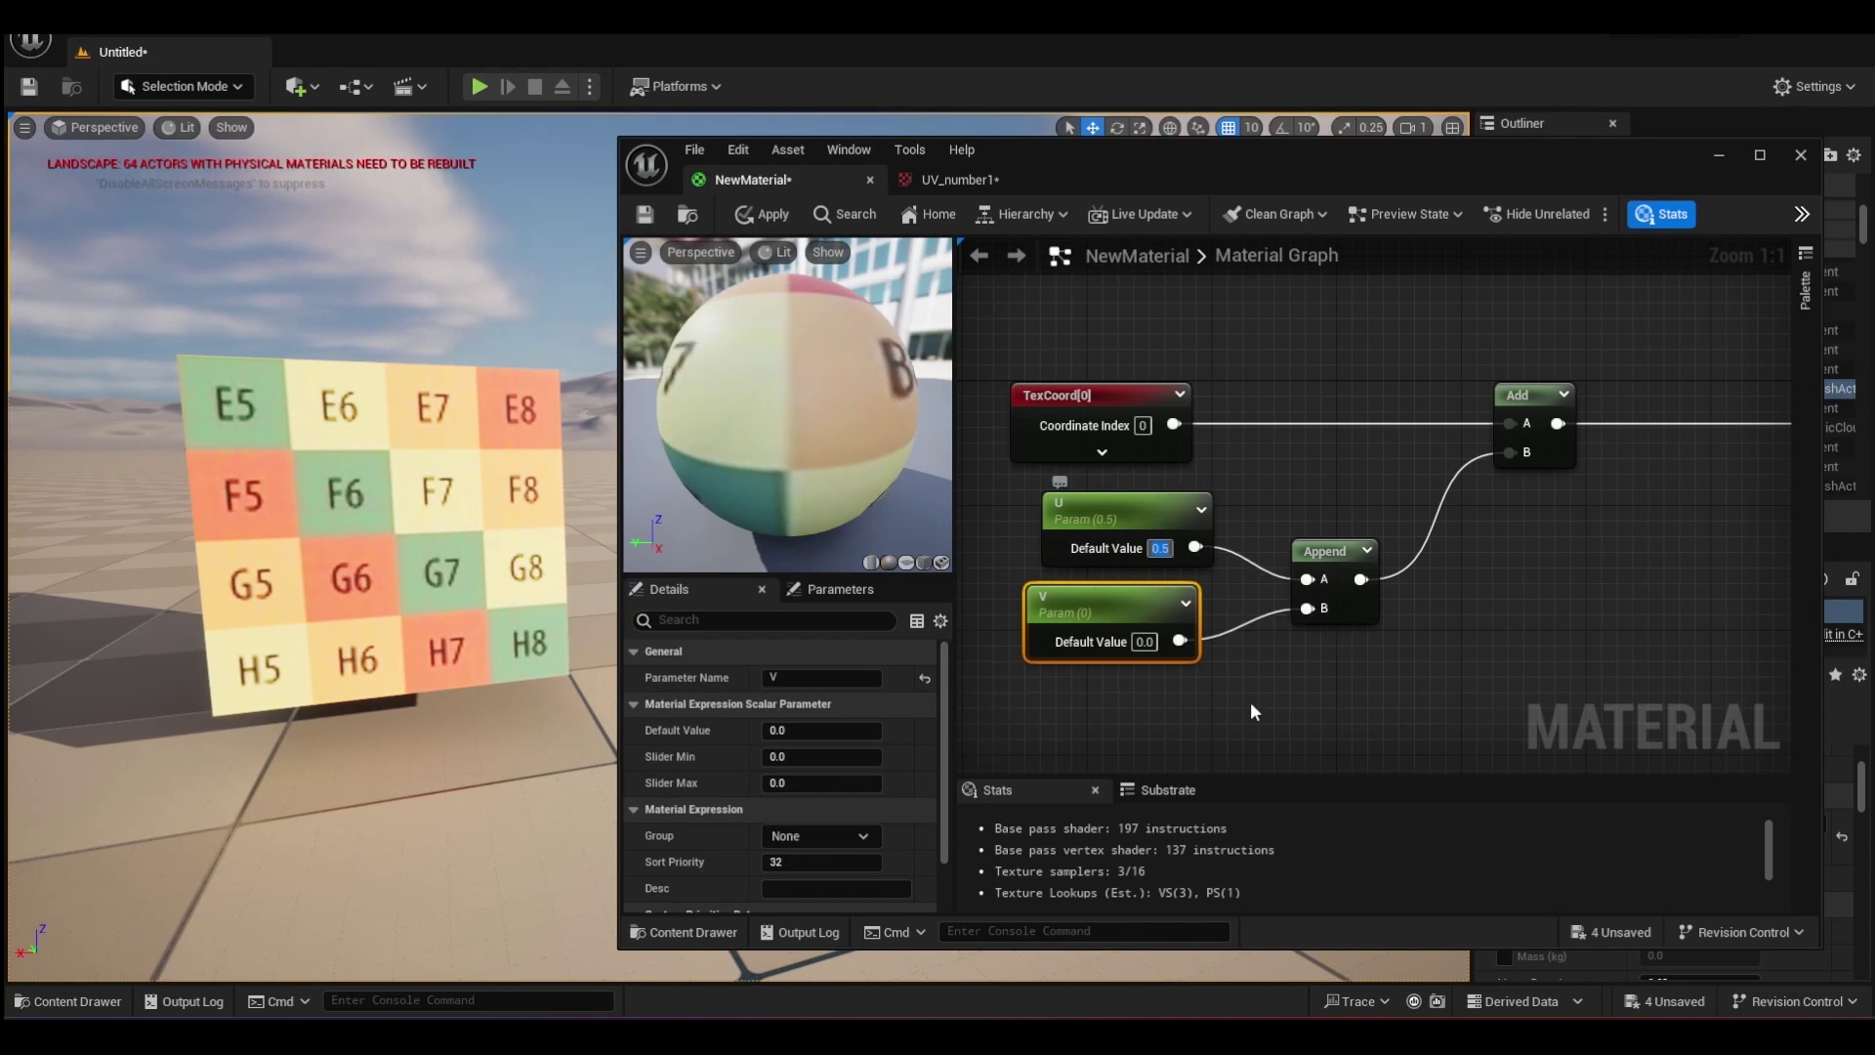
{"action": "left_click", "coordinate": [764, 214]}
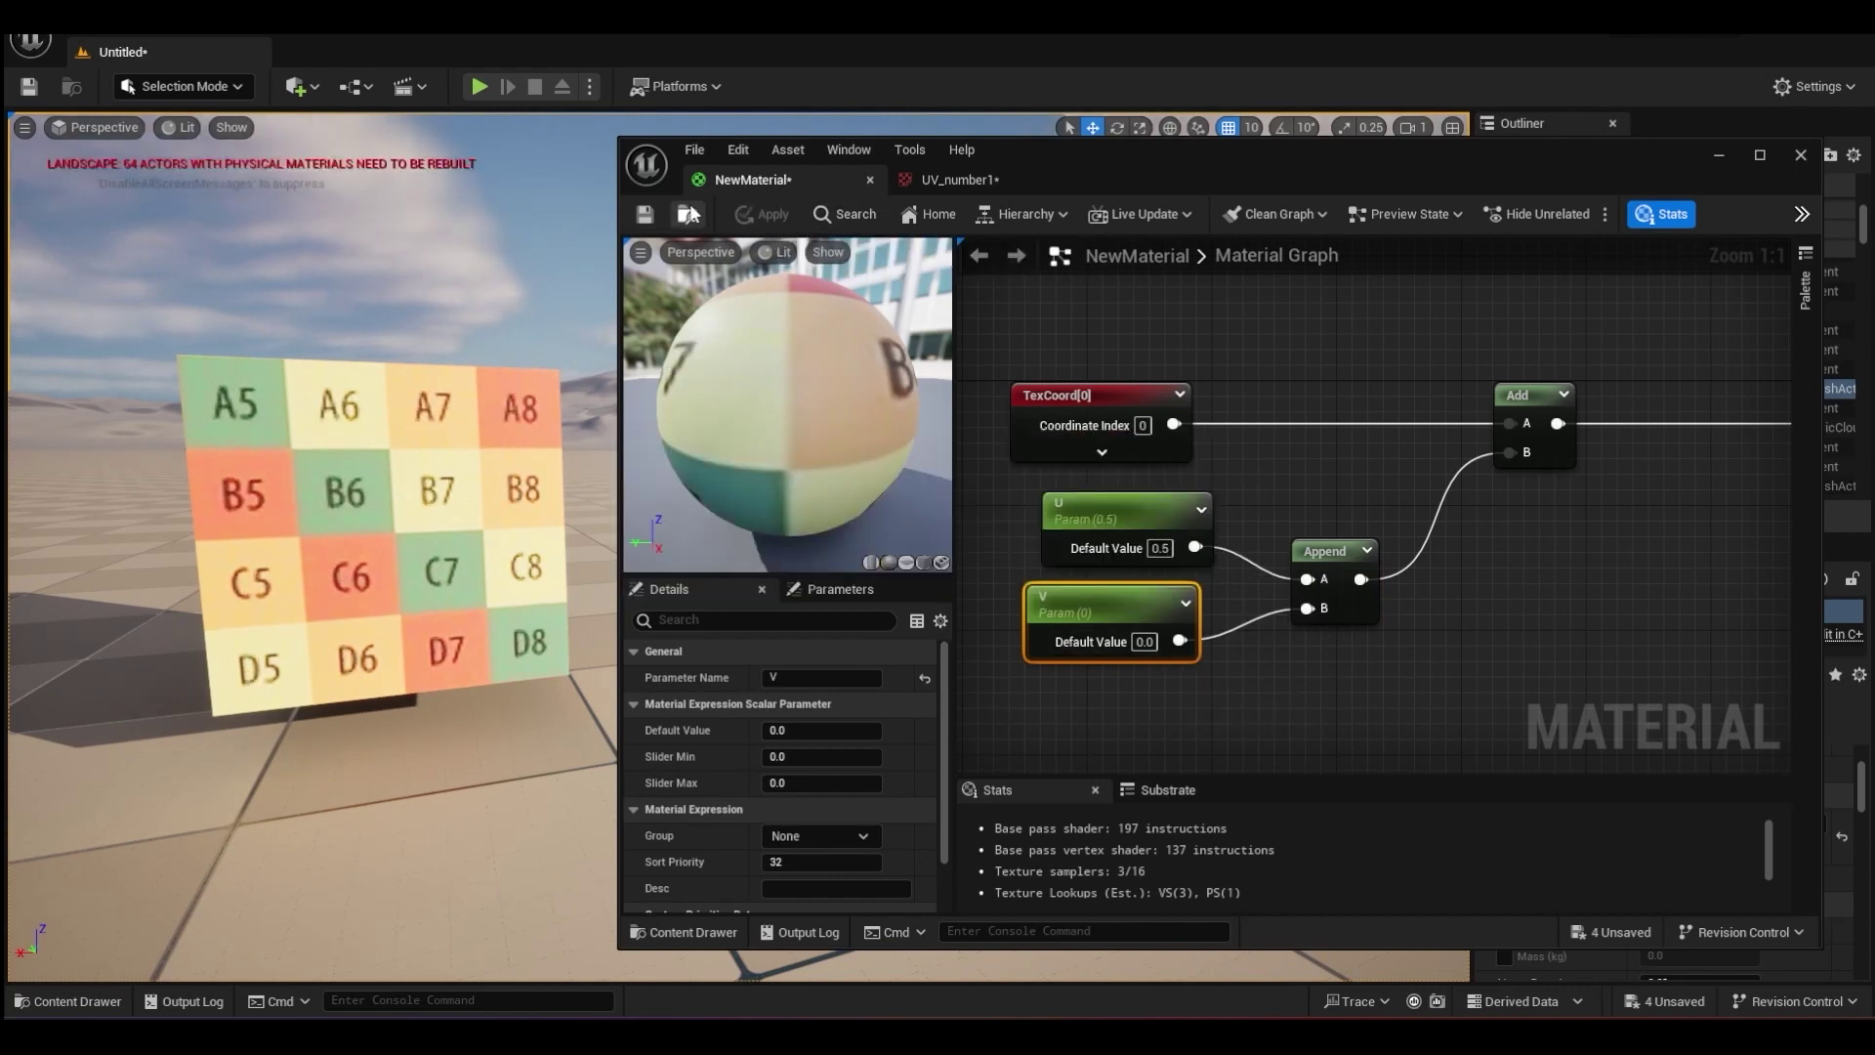
Show the UV_number1 texture and compare its A1–D4 and A5–D8 quadrants with the cube's horizontally offset texture.
{"action": "left_click", "coordinate": [921, 180]}
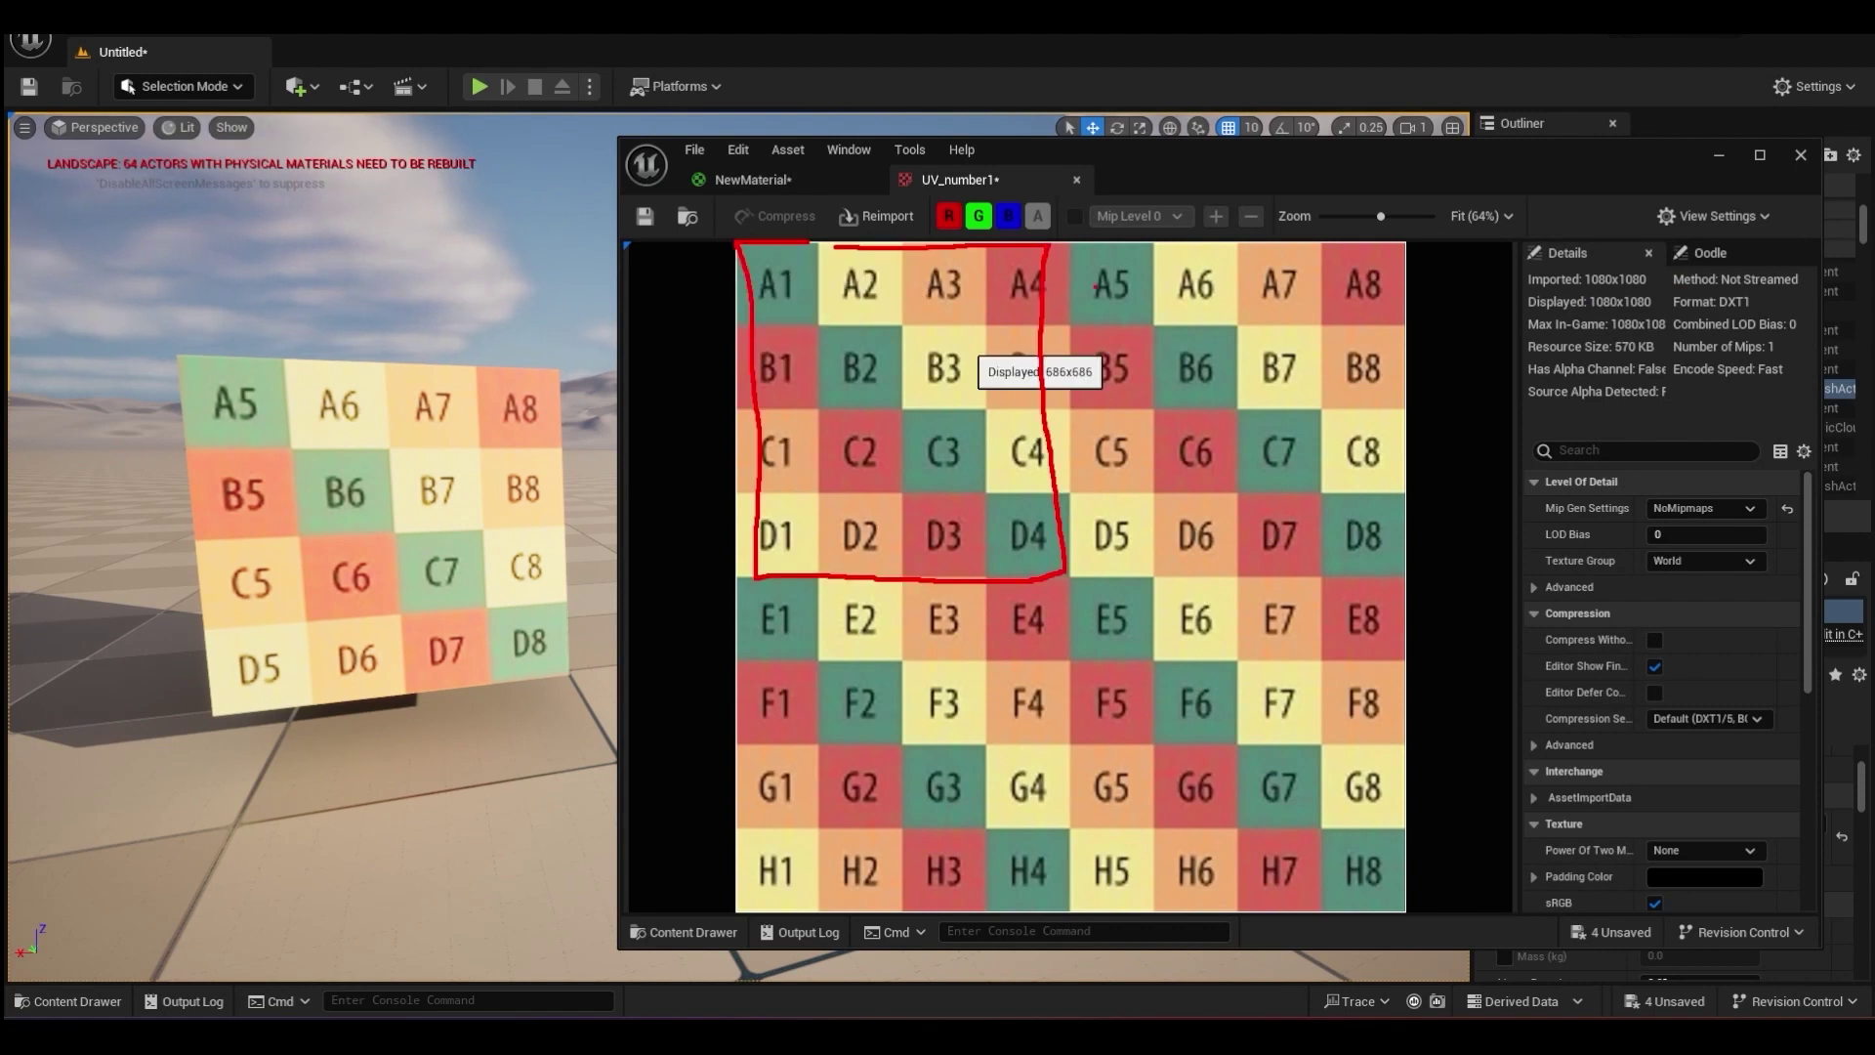
{"action": "mouse_move", "coordinate": [1163, 247]}
{"action": "left_mouse_down"}
{"action": "mouse_move", "coordinate": [1085, 572]}
{"action": "mouse_move", "coordinate": [1164, 244]}
{"action": "left_mouse_up"}
{"action": "left_click_drag", "start_coordinate": [981, 503], "coordinate": [1081, 497]}
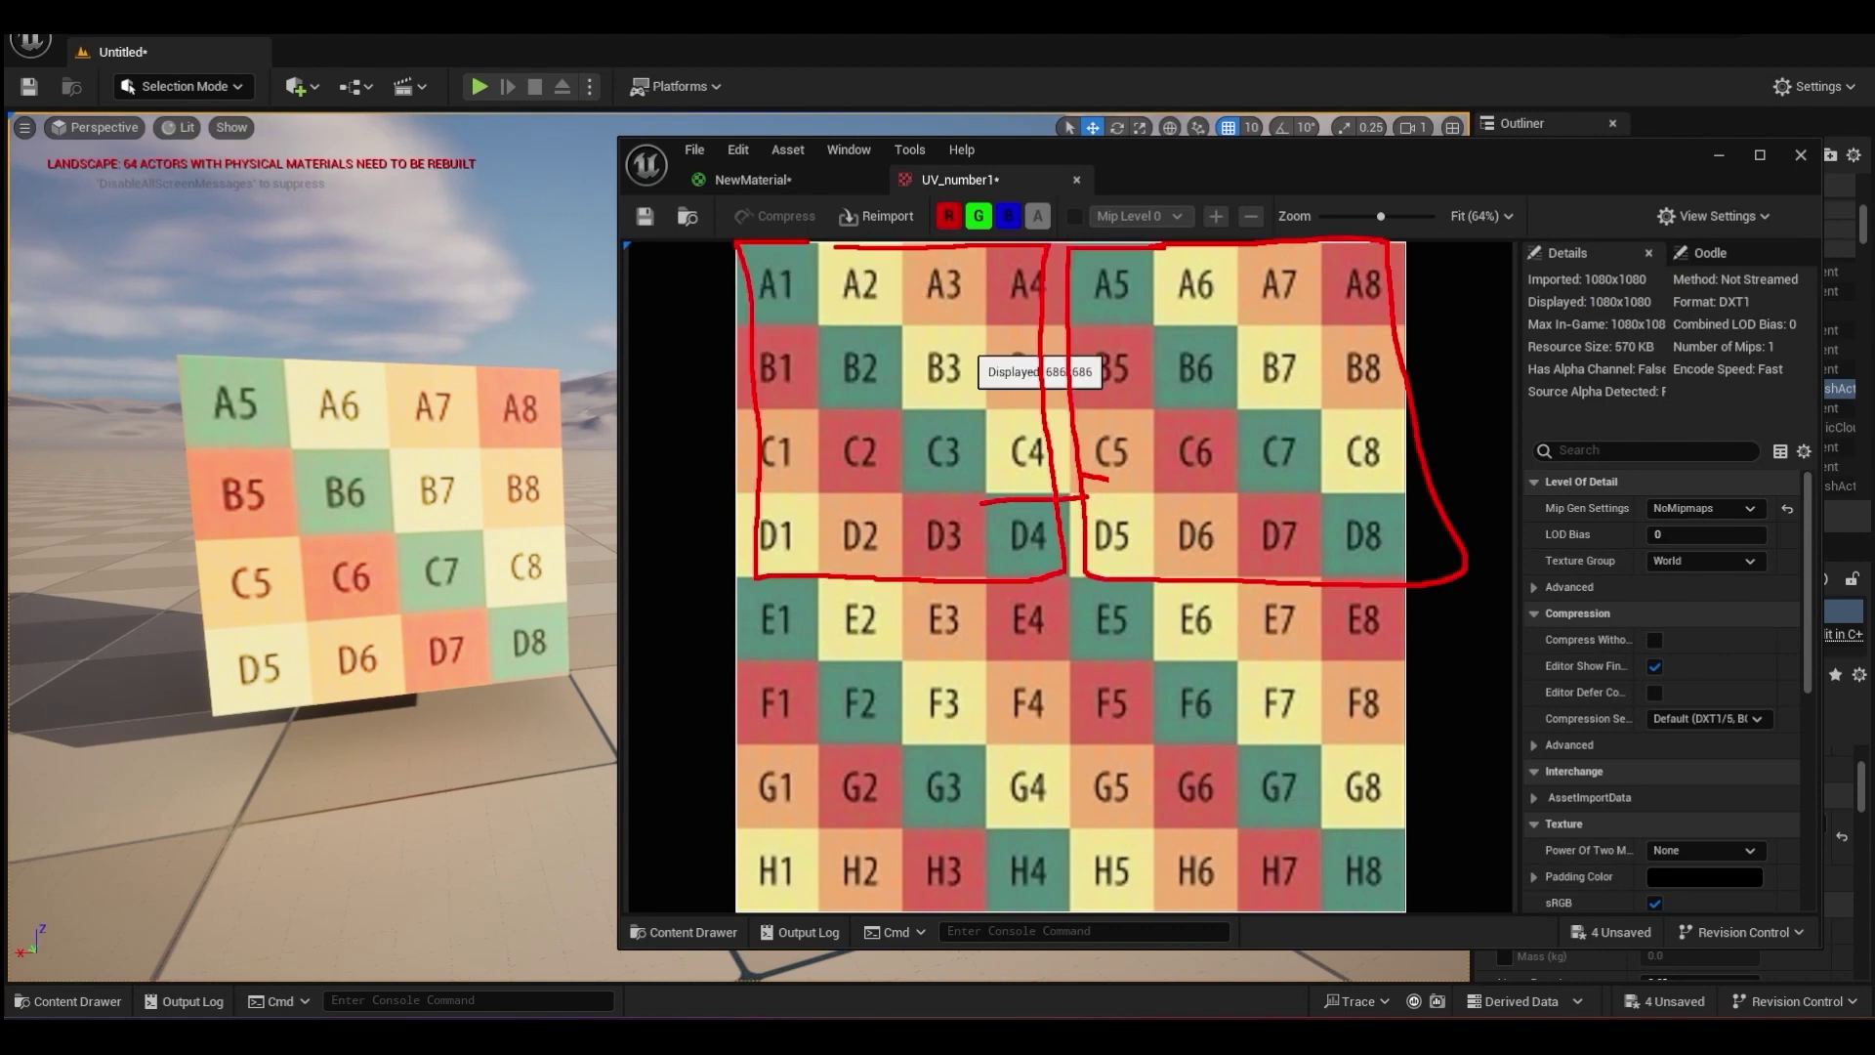
{"action": "key", "text": "Escape"}
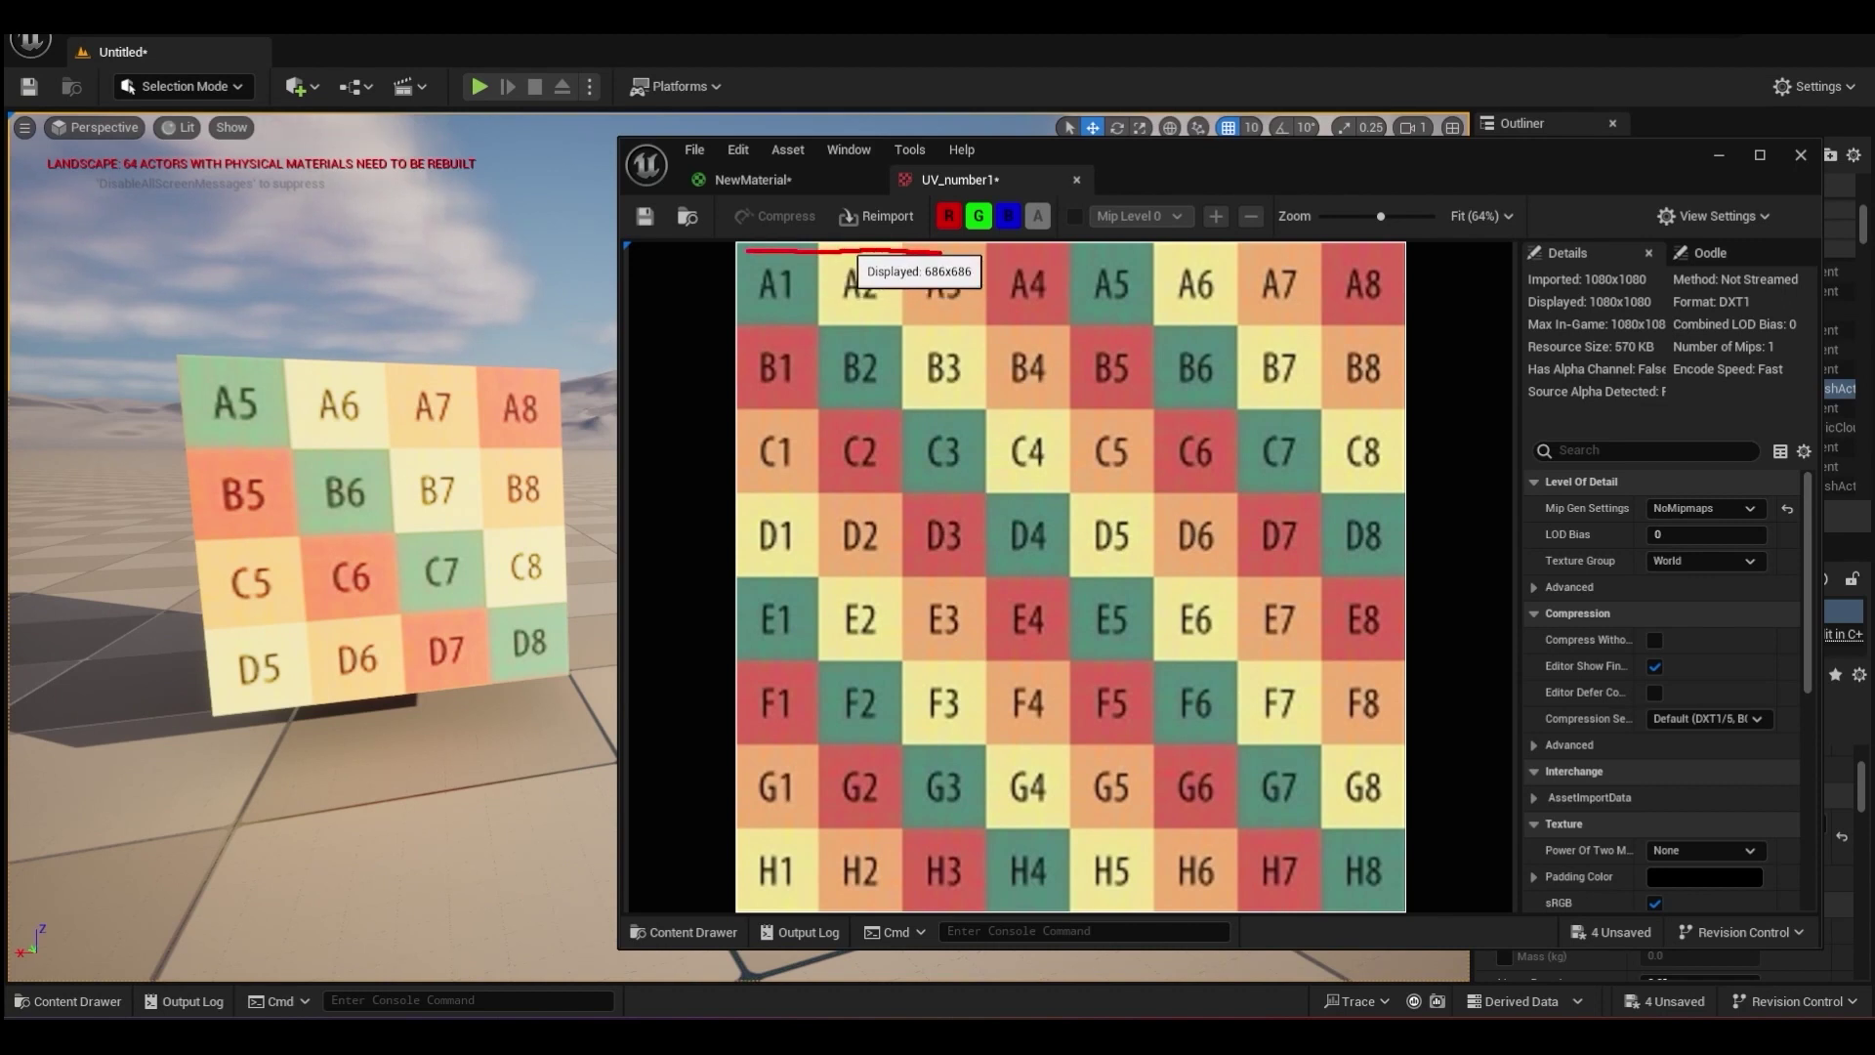
{"action": "left_click_drag", "start_coordinate": [943, 252], "coordinate": [903, 245]}
{"action": "mouse_move", "coordinate": [728, 630]}
{"action": "left_mouse_down"}
{"action": "mouse_move", "coordinate": [732, 896]}
{"action": "mouse_move", "coordinate": [940, 908]}
{"action": "mouse_move", "coordinate": [1098, 841]}
{"action": "mouse_move", "coordinate": [1071, 586]}
{"action": "left_mouse_up"}
{"action": "key", "text": "Escape"}
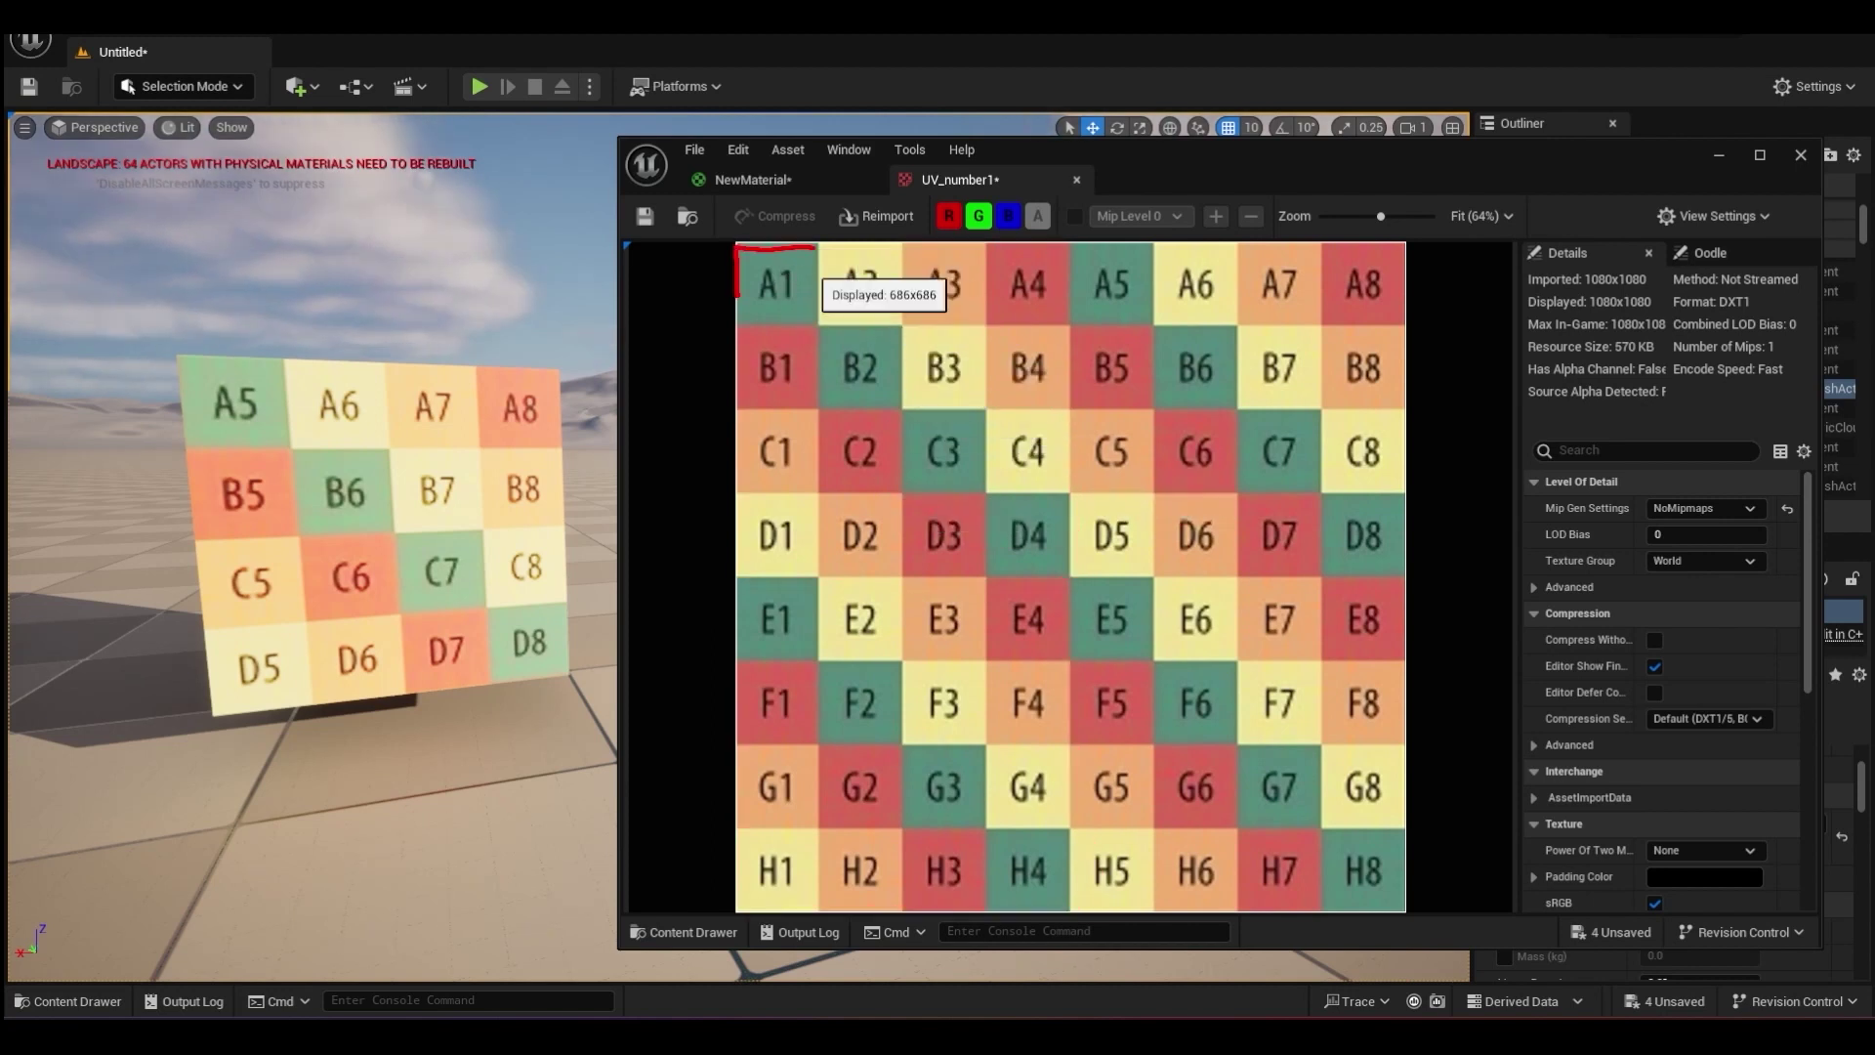
{"action": "key", "text": "Escape"}
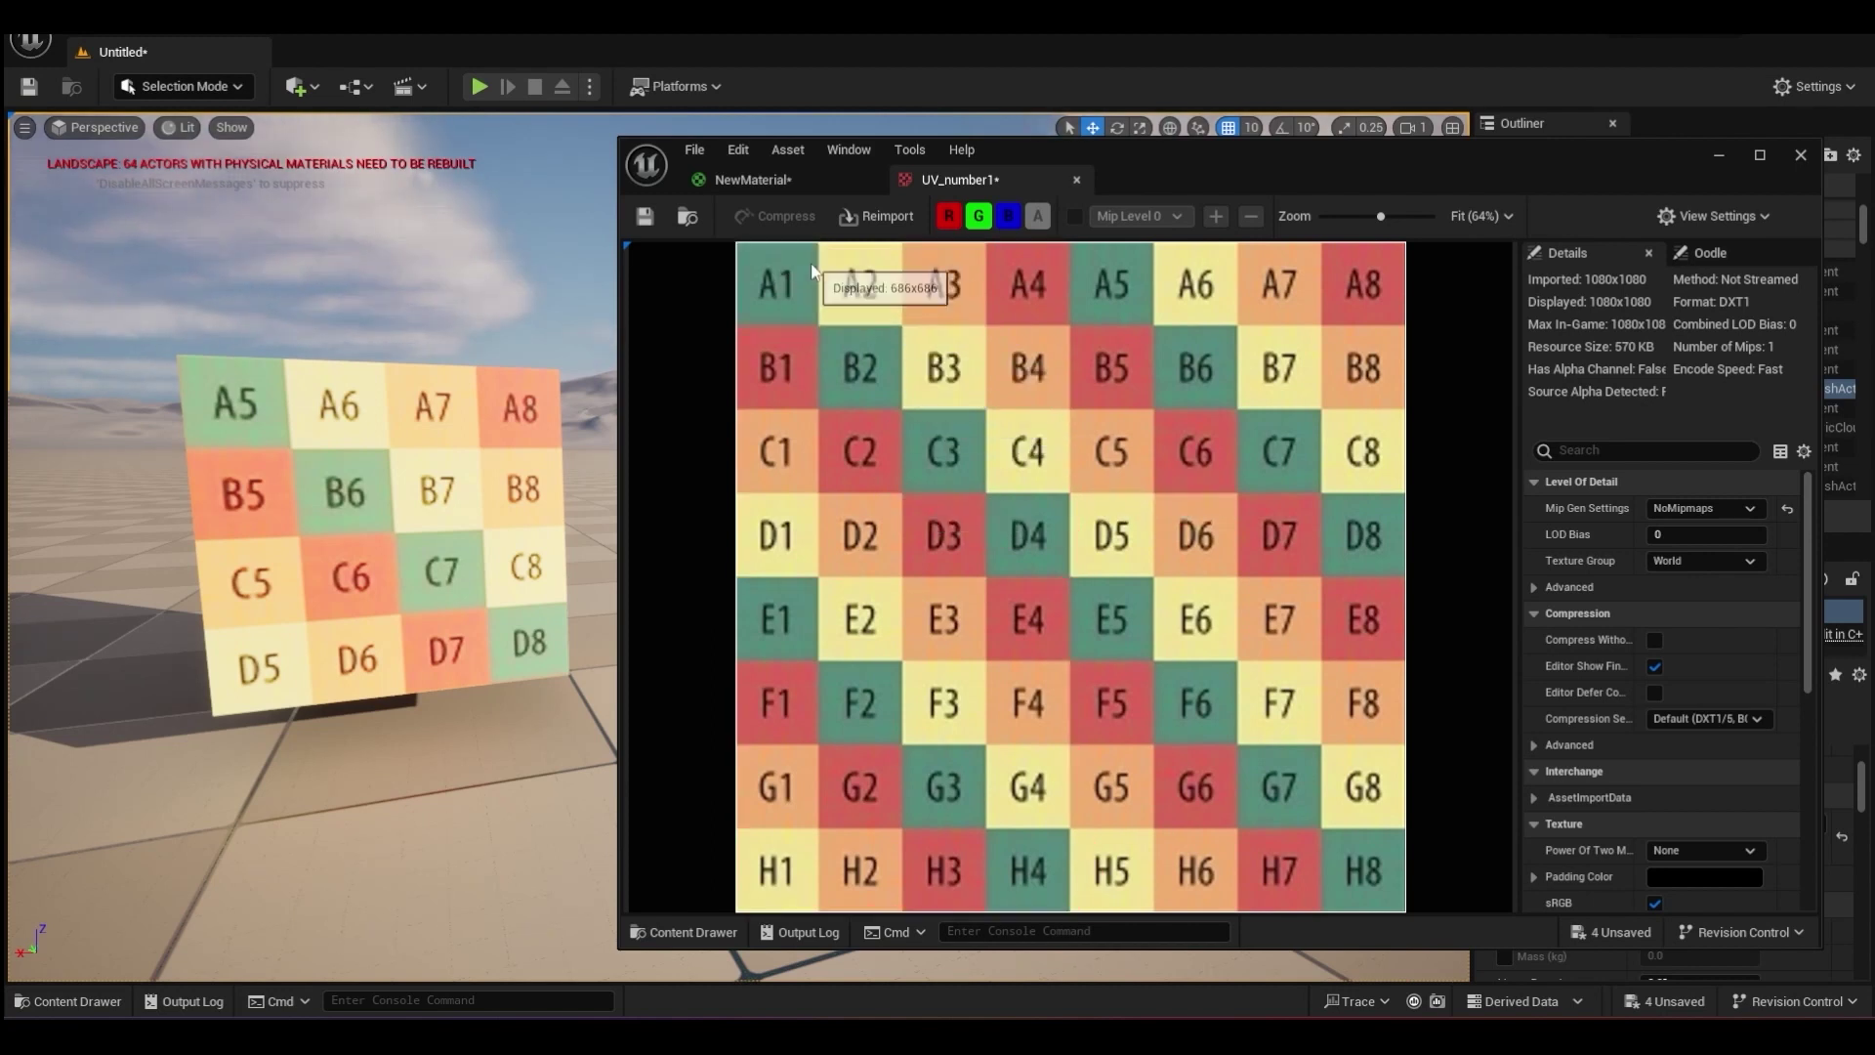
{"action": "left_click_drag", "start_coordinate": [744, 573], "coordinate": [1017, 231]}
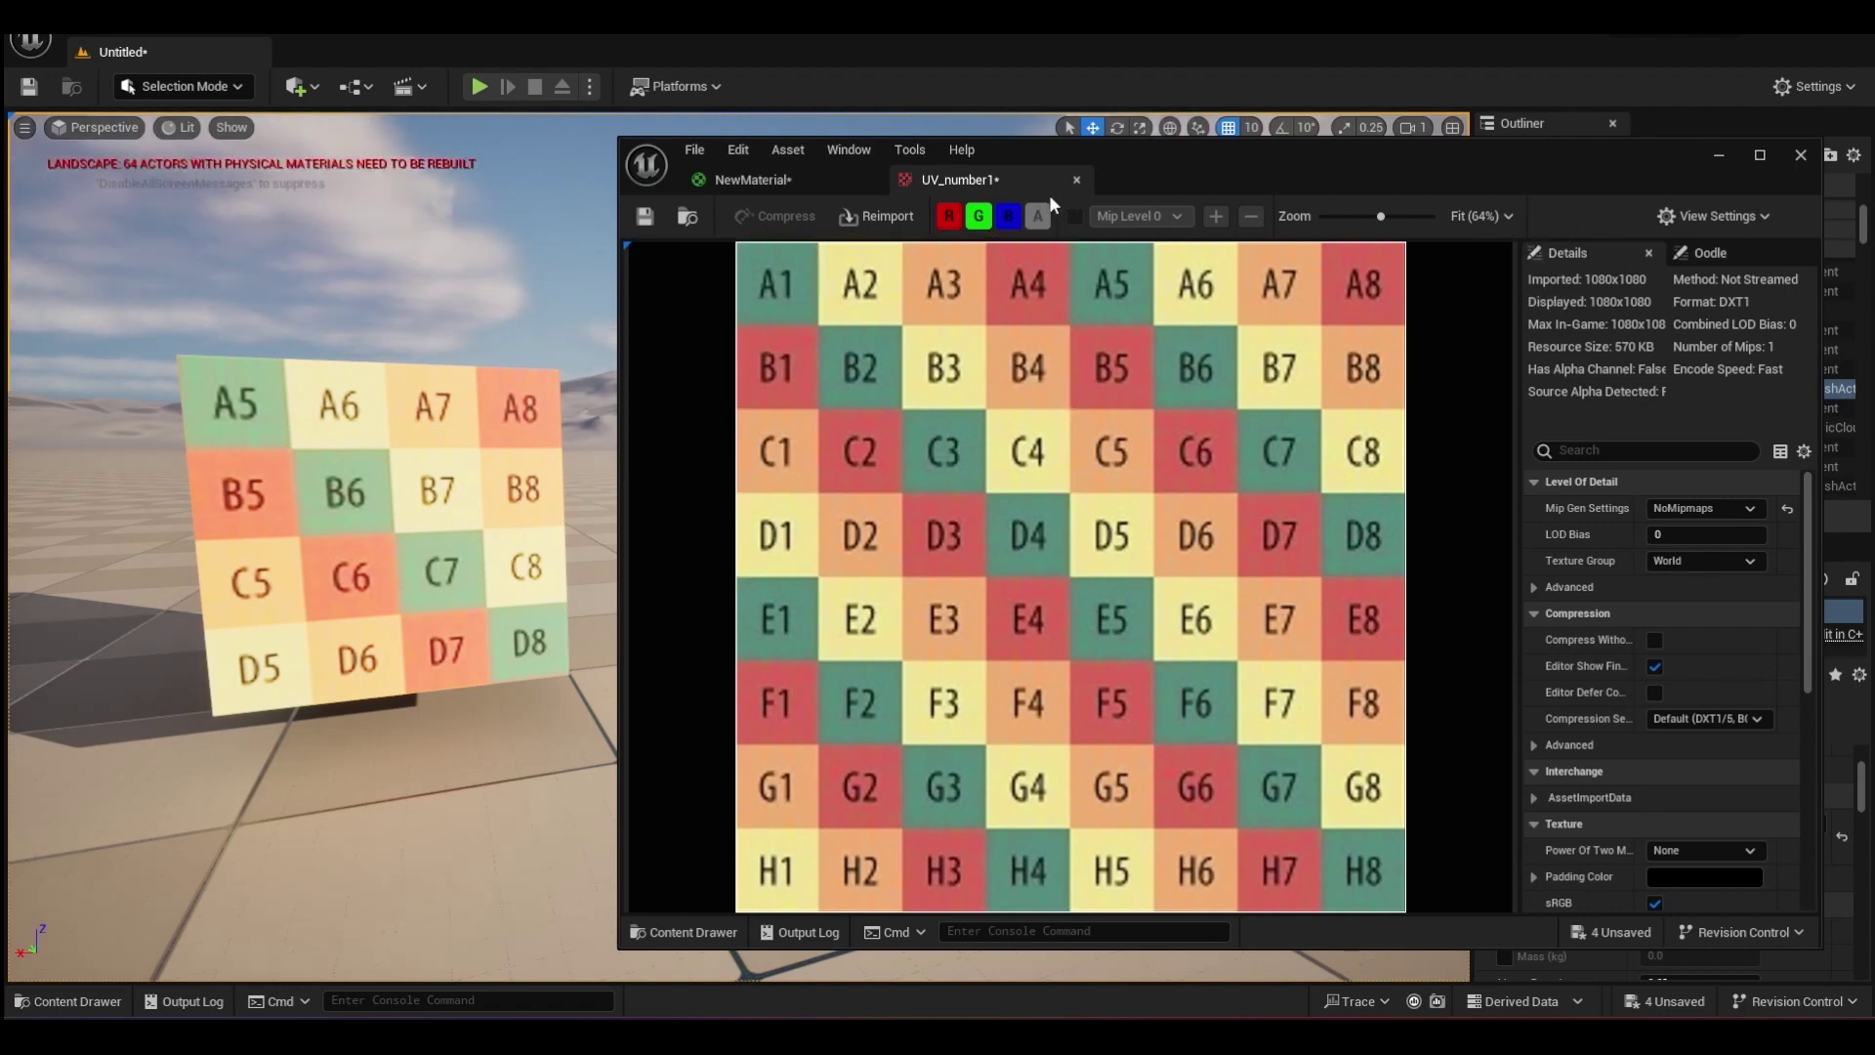
Set the TexCoord node's UTiling and VTiling to 0.125 and apply the material.
{"action": "left_click", "coordinate": [752, 179]}
{"action": "left_click", "coordinate": [1100, 397]}
{"action": "left_click", "coordinate": [795, 703]}
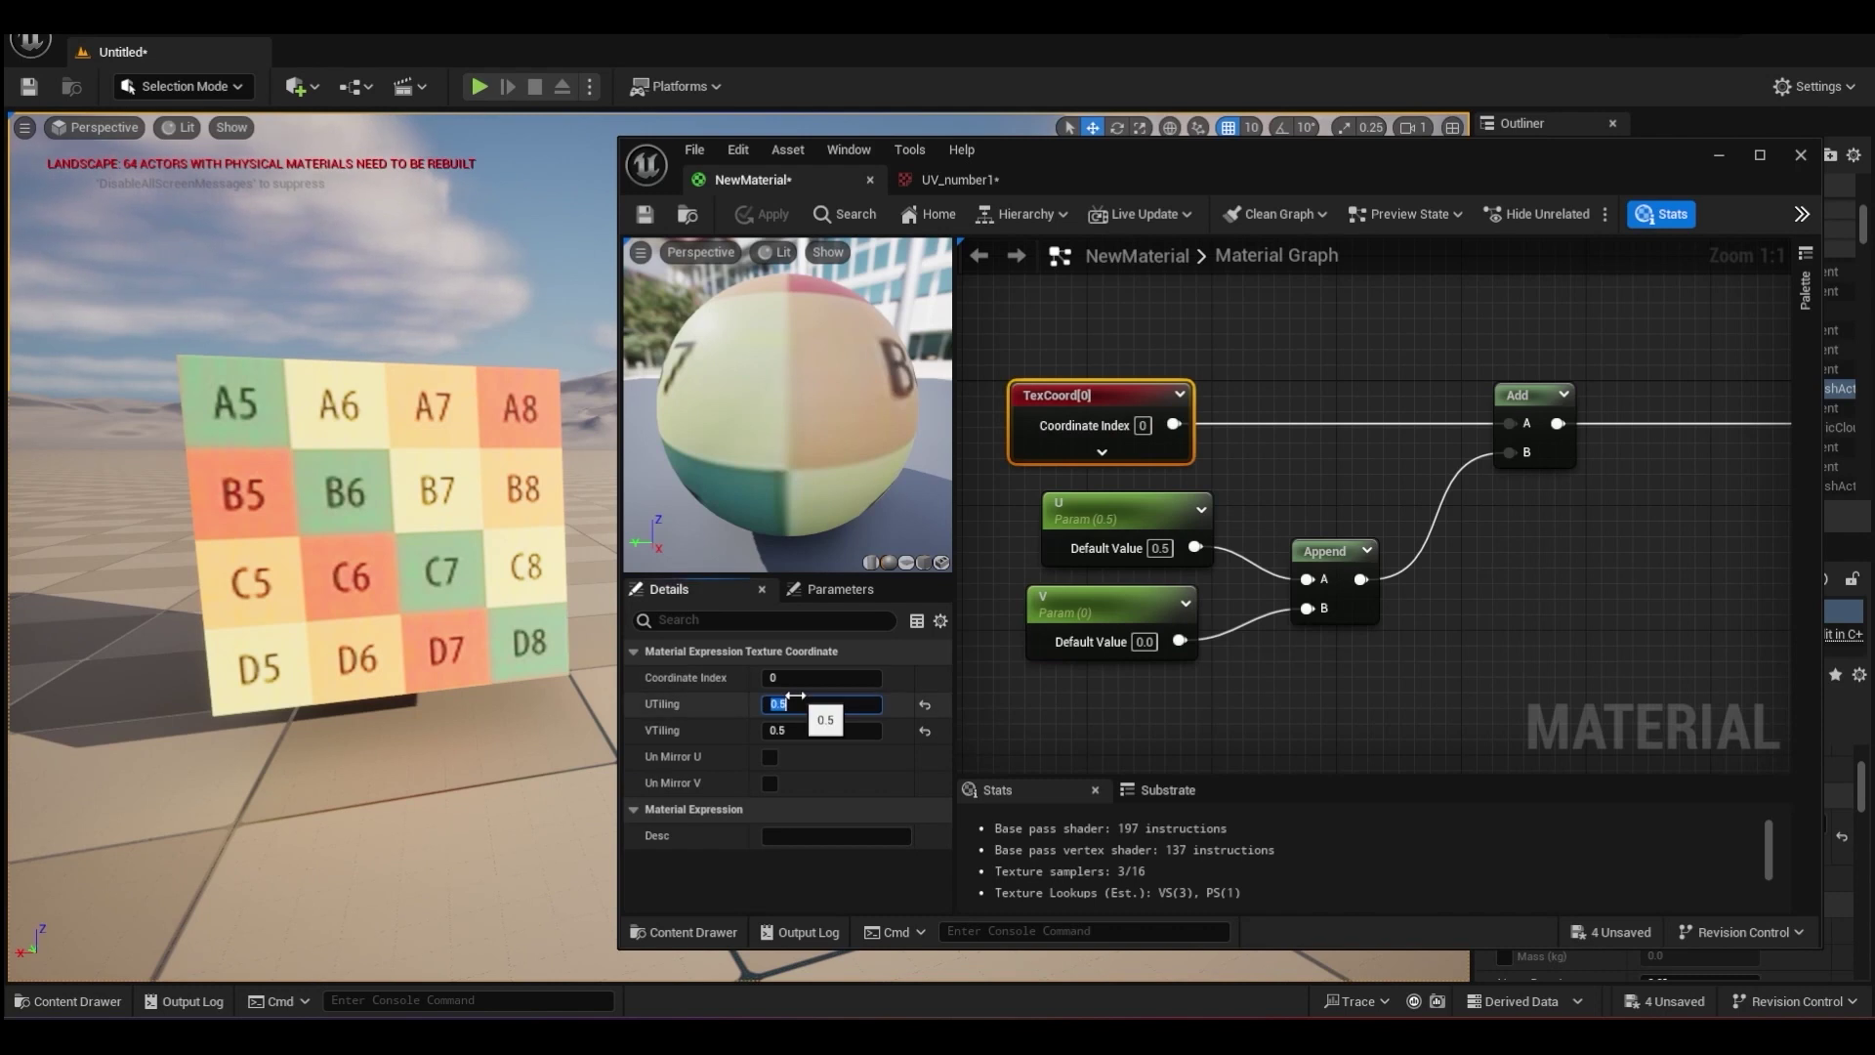
{"action": "key", "text": "Tab"}
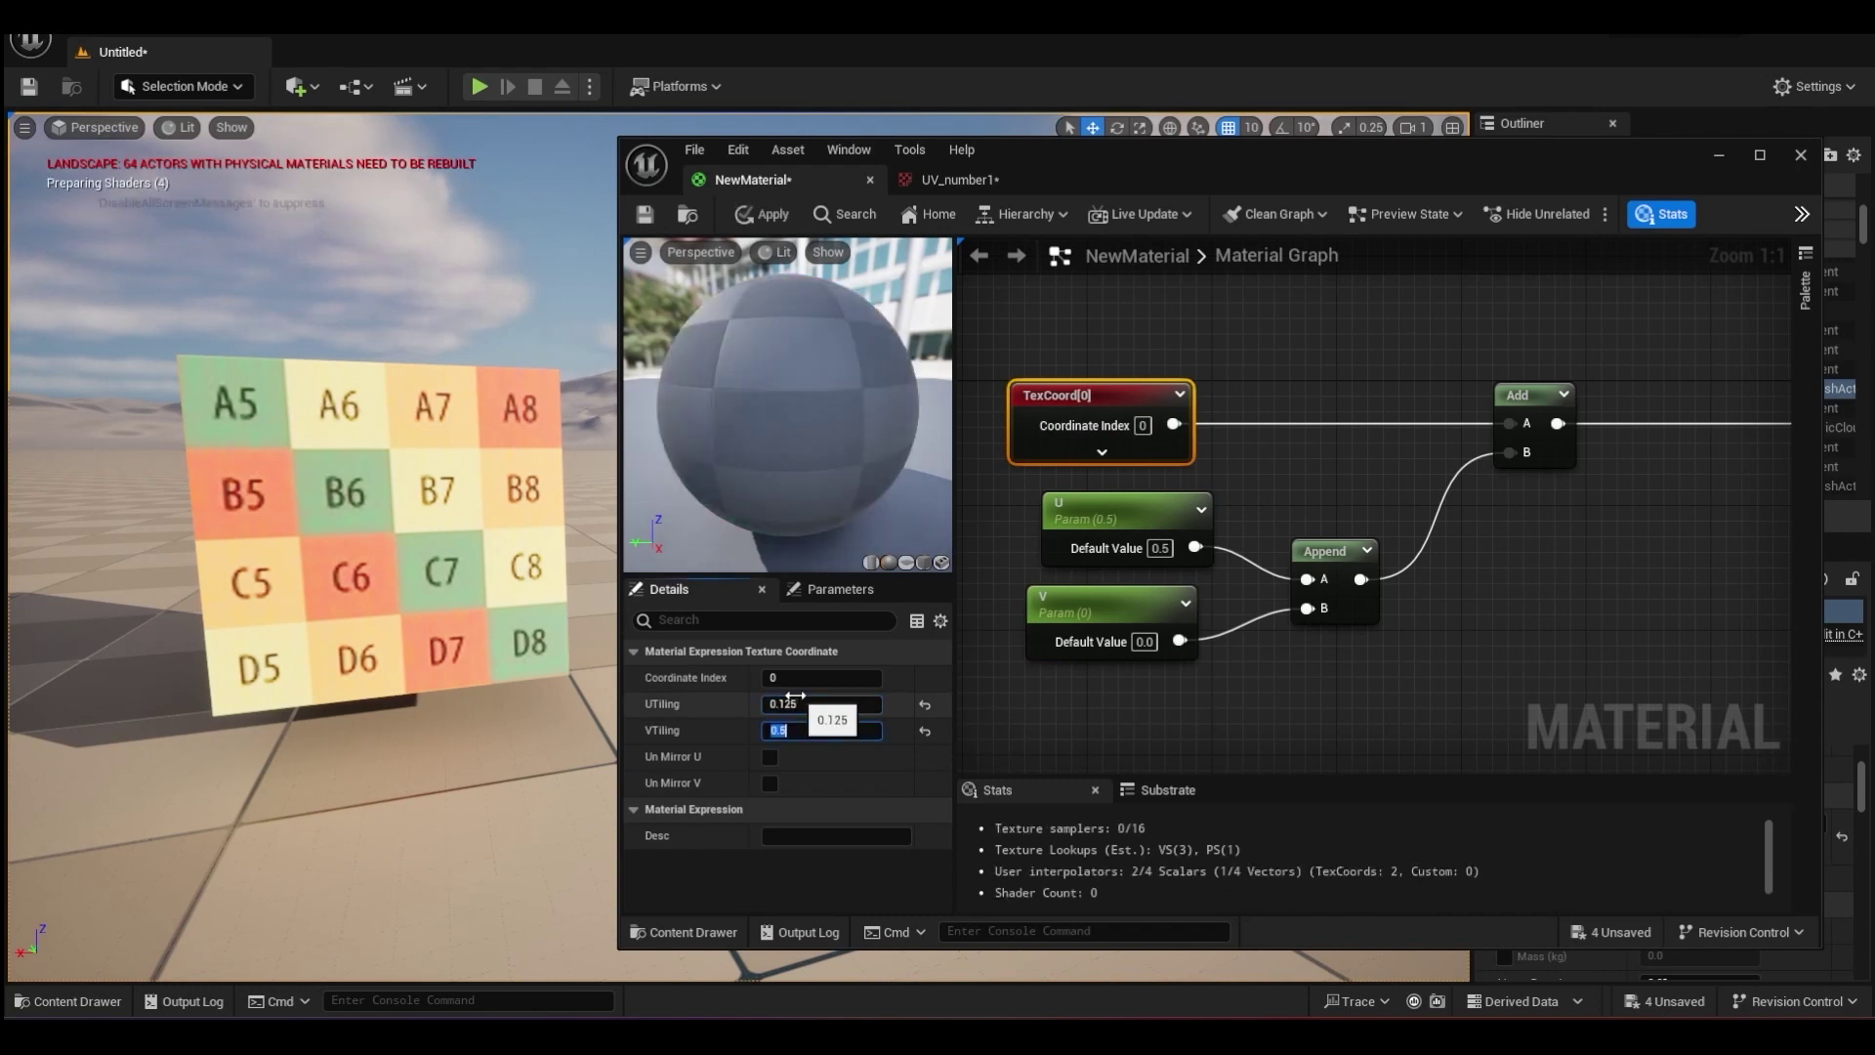
{"action": "key", "text": "BackSpace"}
{"action": "type", "text": ".125"}
{"action": "key", "text": "Return"}
{"action": "left_click", "coordinate": [761, 213]}
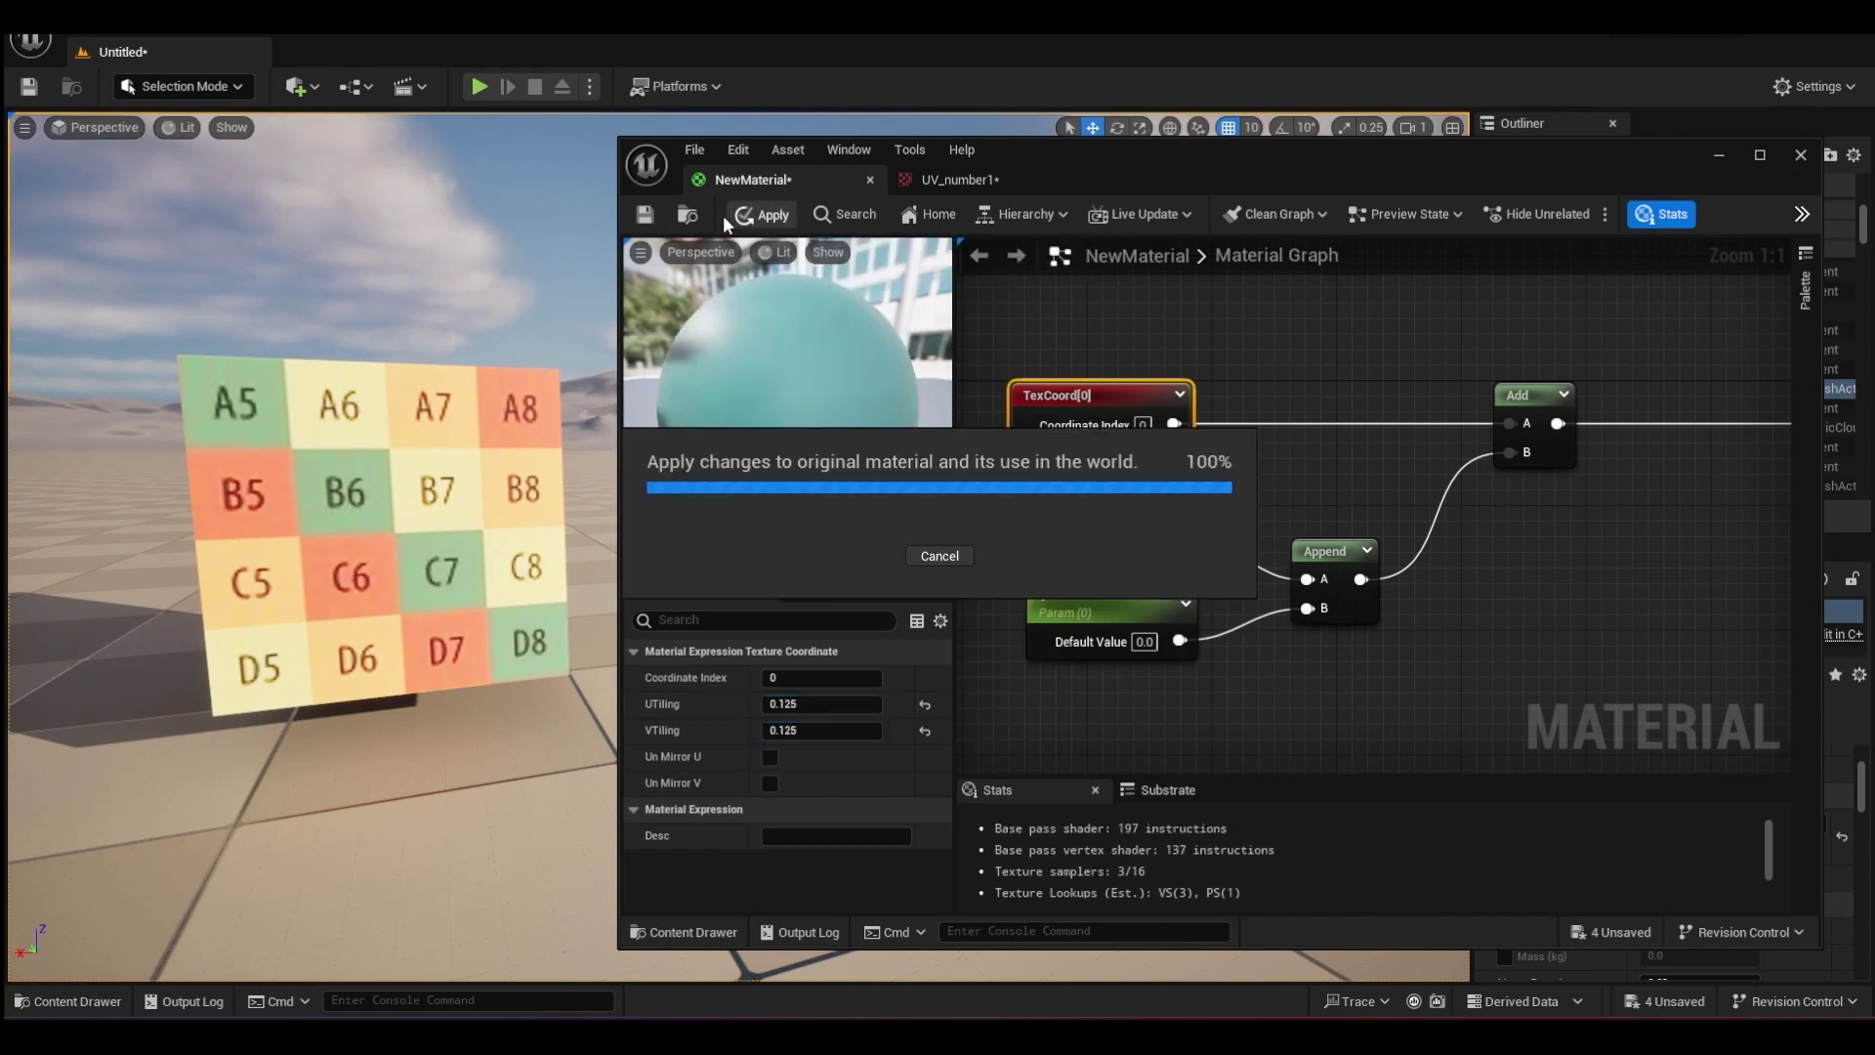
Set the U parameter's default value to 0 and show the UV_number1 texture.
{"action": "left_click", "coordinate": [1159, 548]}
{"action": "type", "text": "0"}
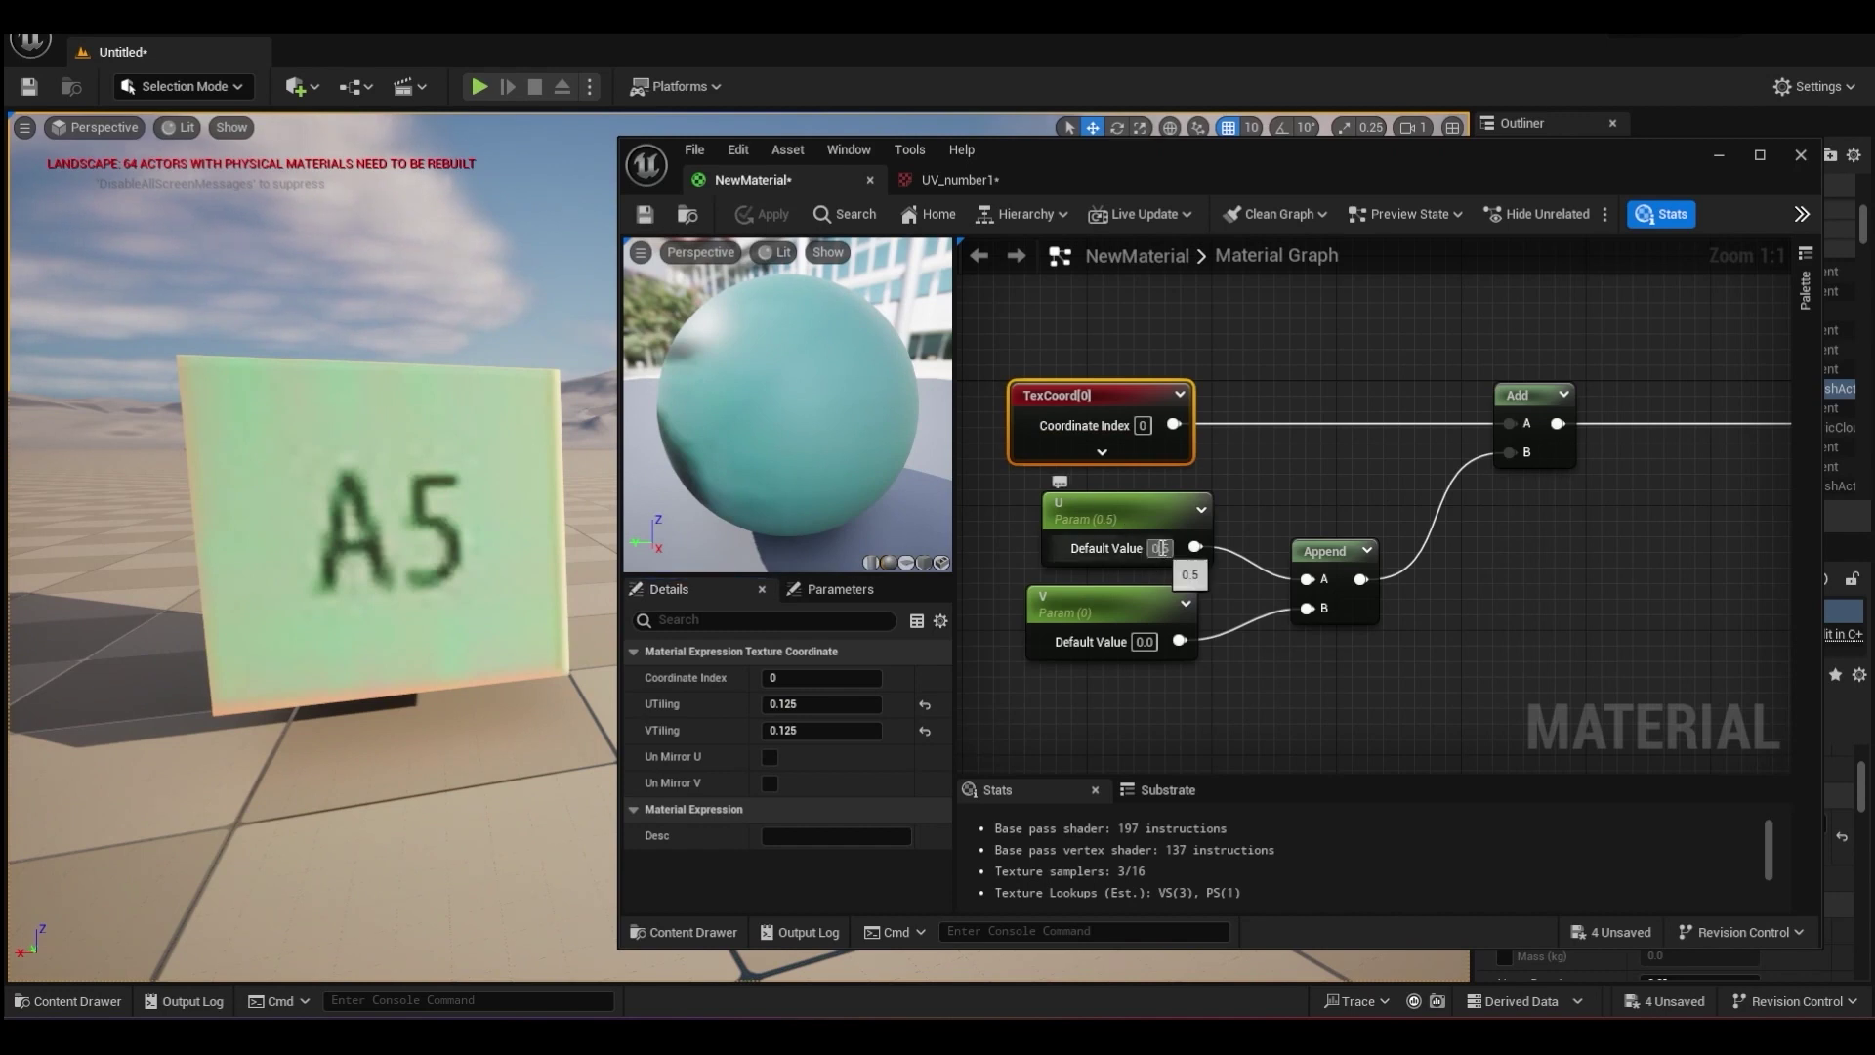
{"action": "key", "text": "Return"}
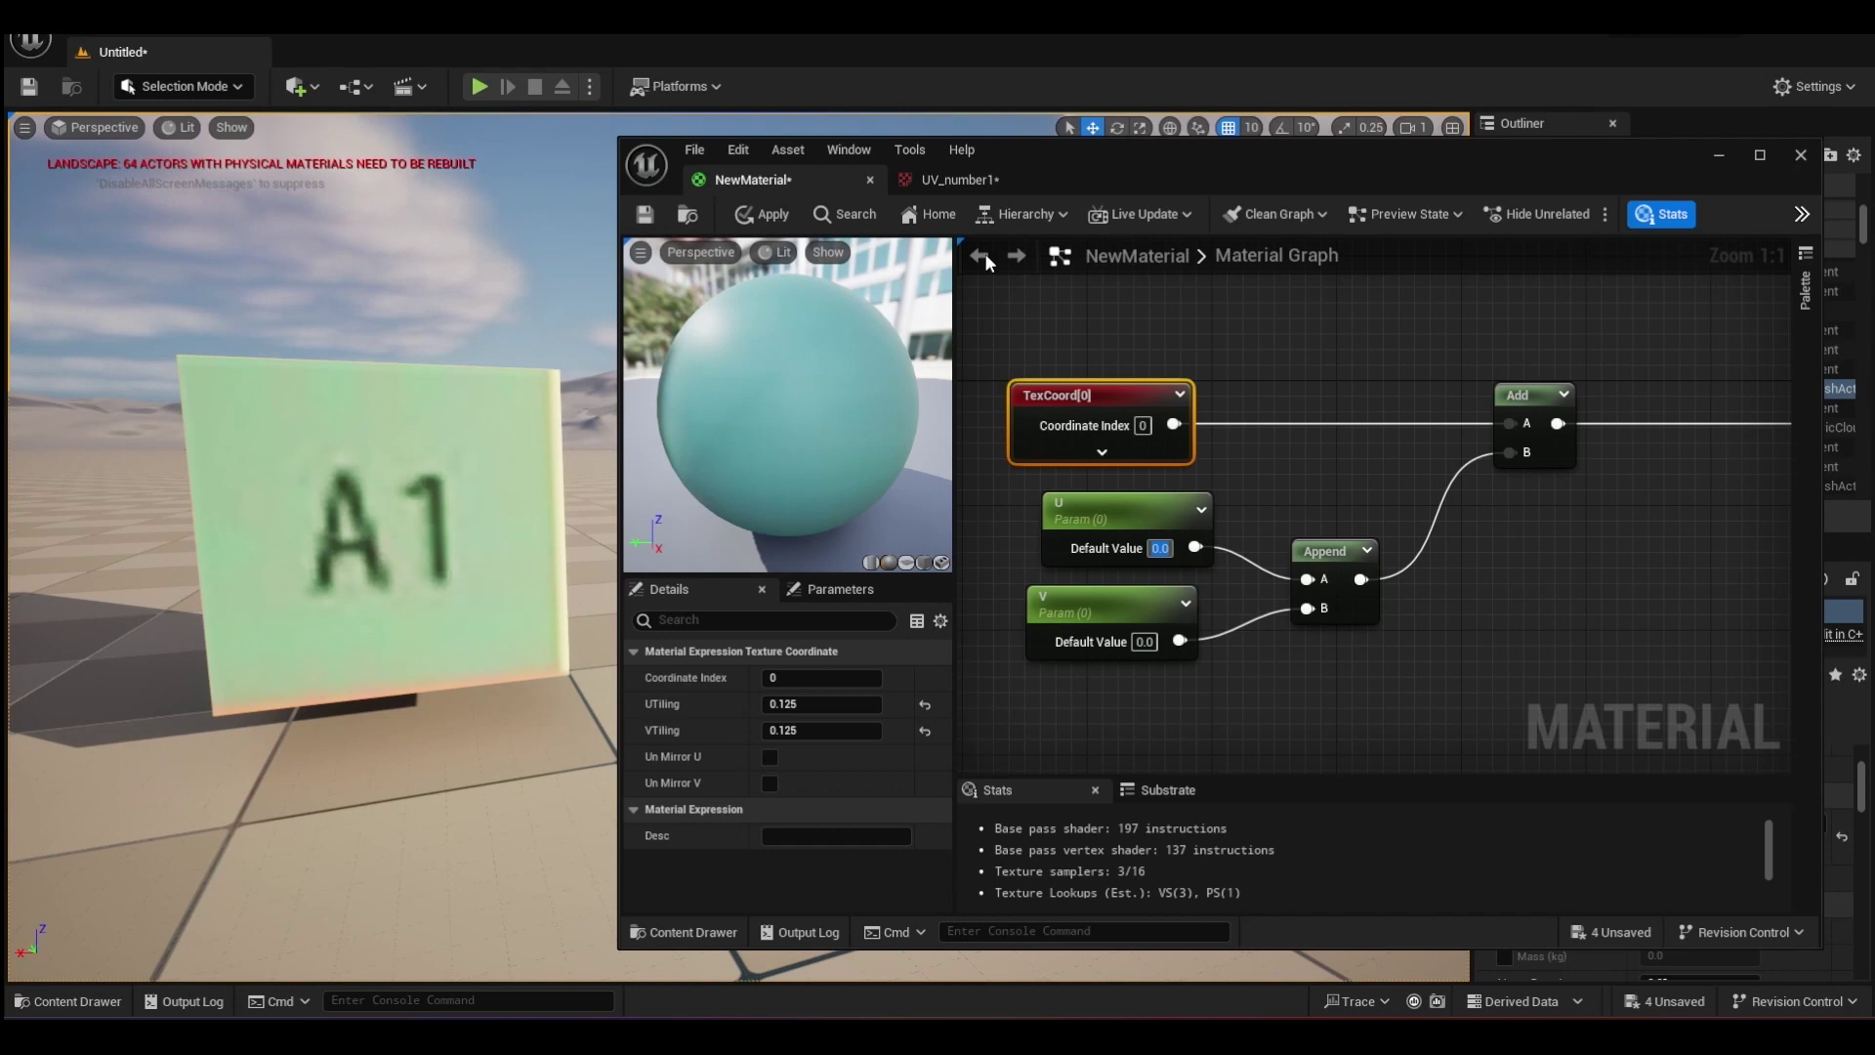
{"action": "left_click", "coordinate": [939, 180]}
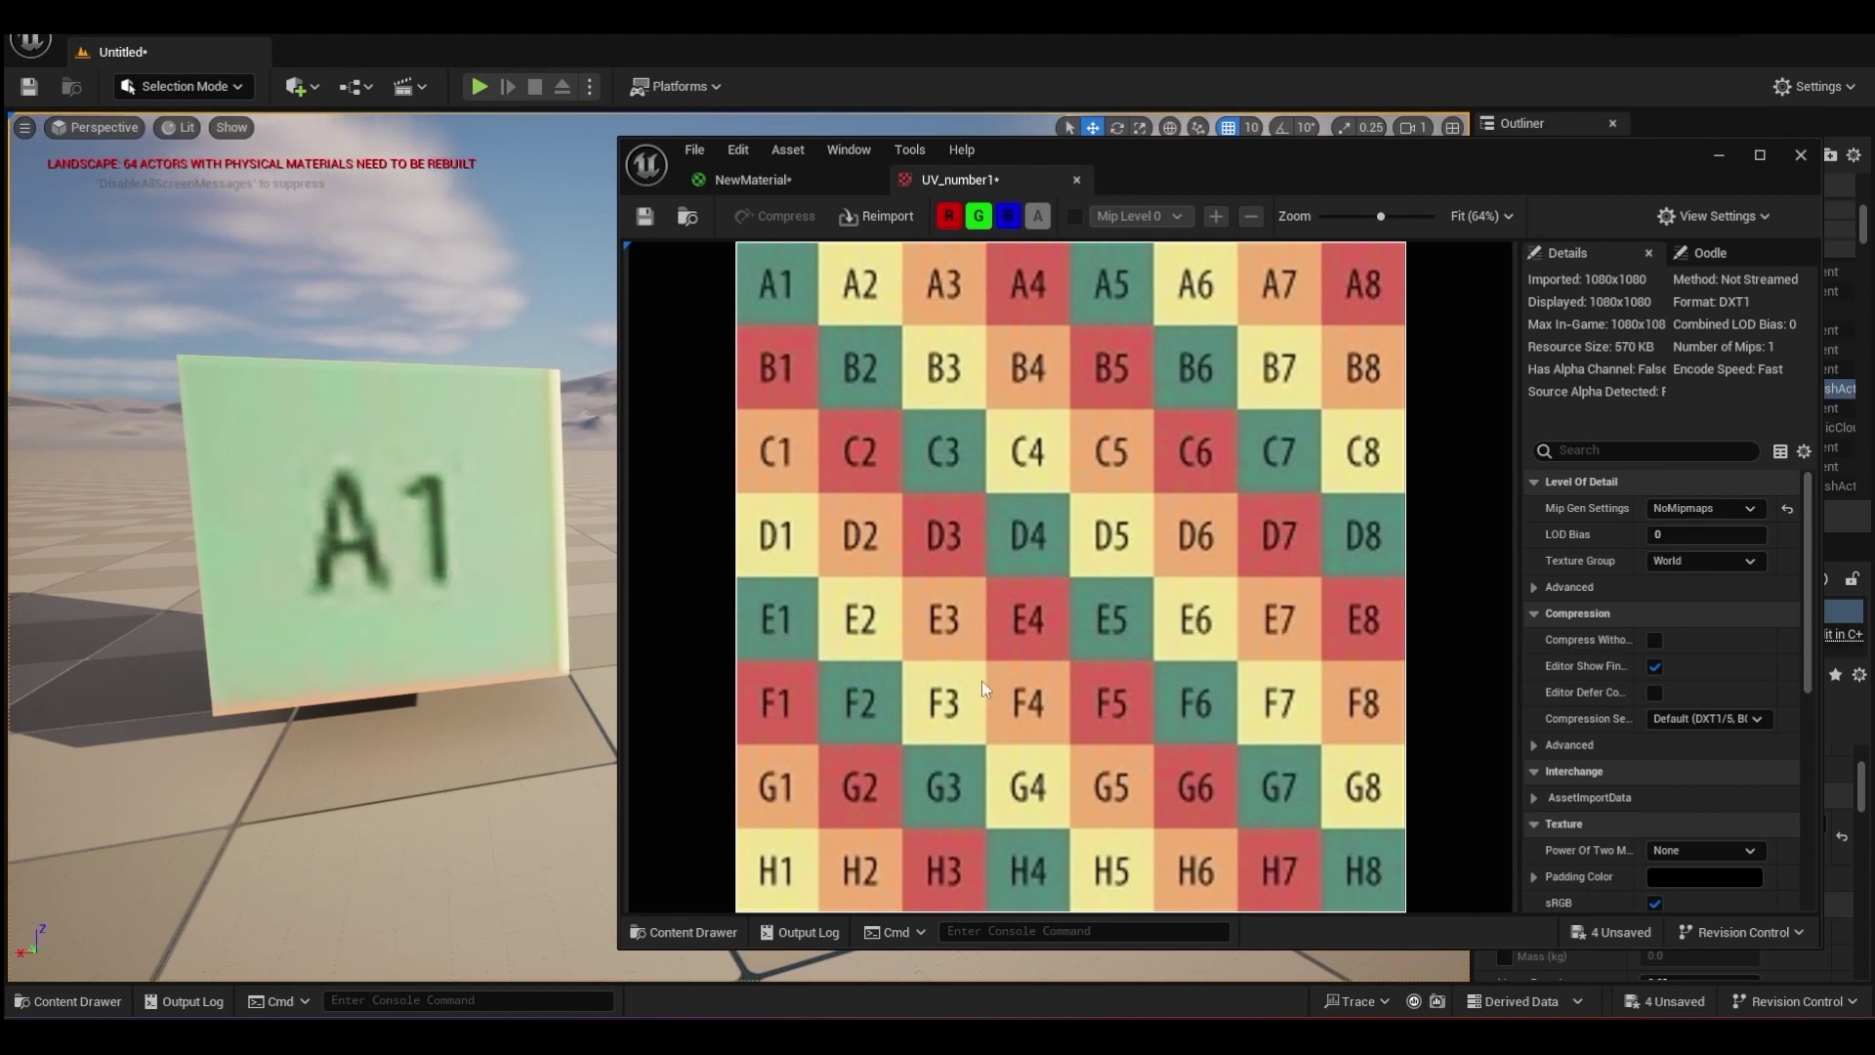
Set the U parameter's default value to 0.625 and V's to 0.5, and view both global parameters.
{"action": "left_click", "coordinate": [752, 179]}
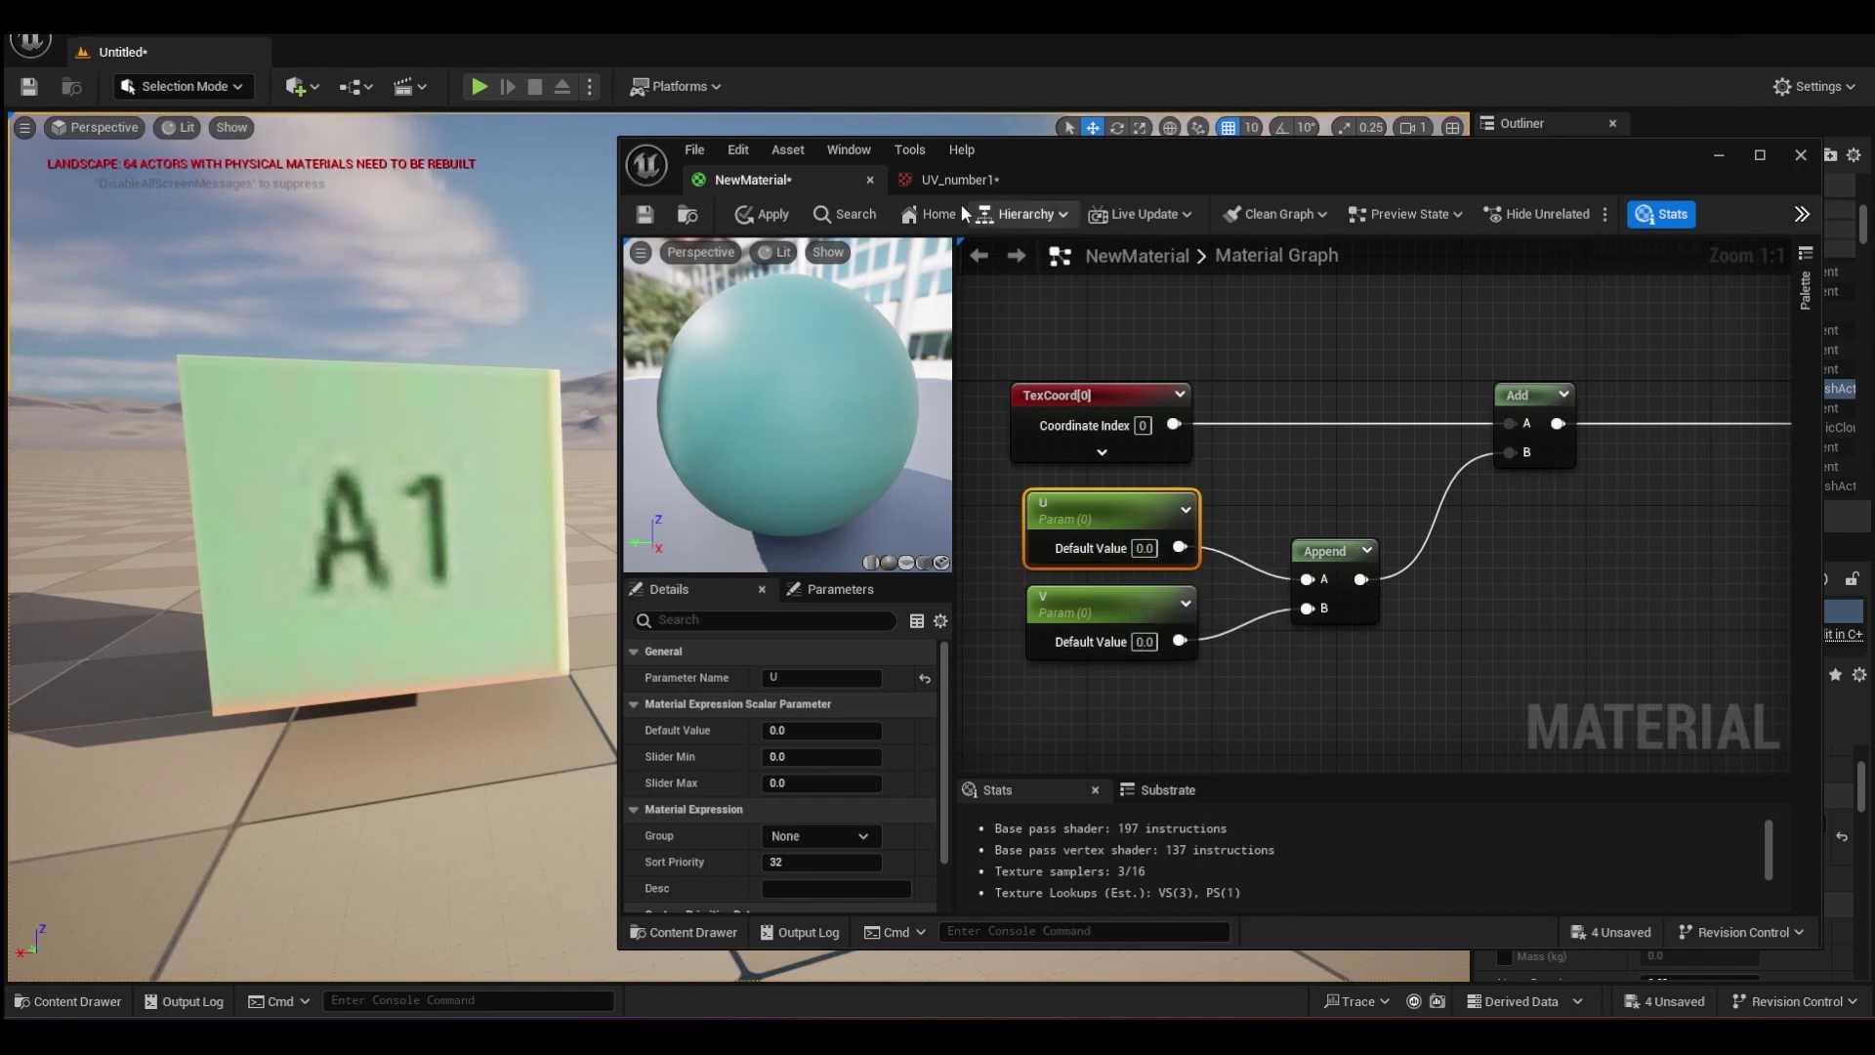
{"action": "left_click", "coordinate": [939, 179]}
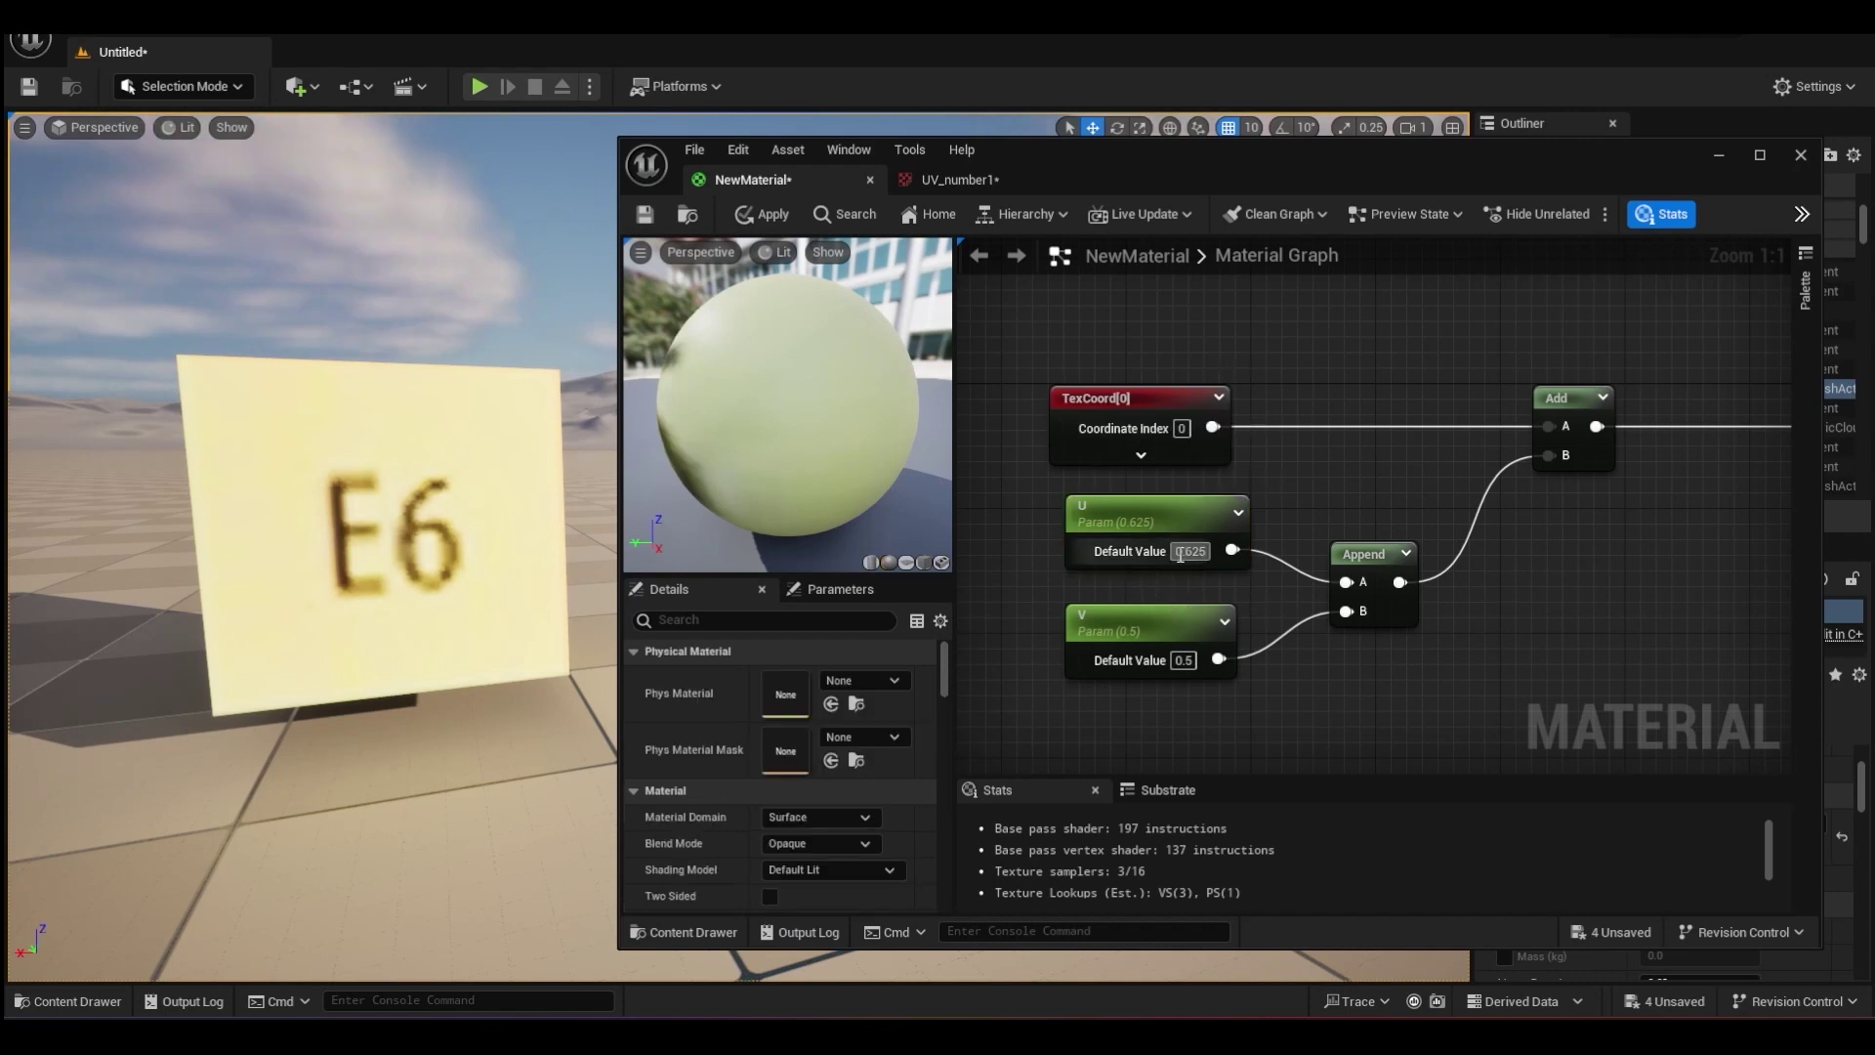
{"action": "left_click", "coordinate": [1148, 507]}
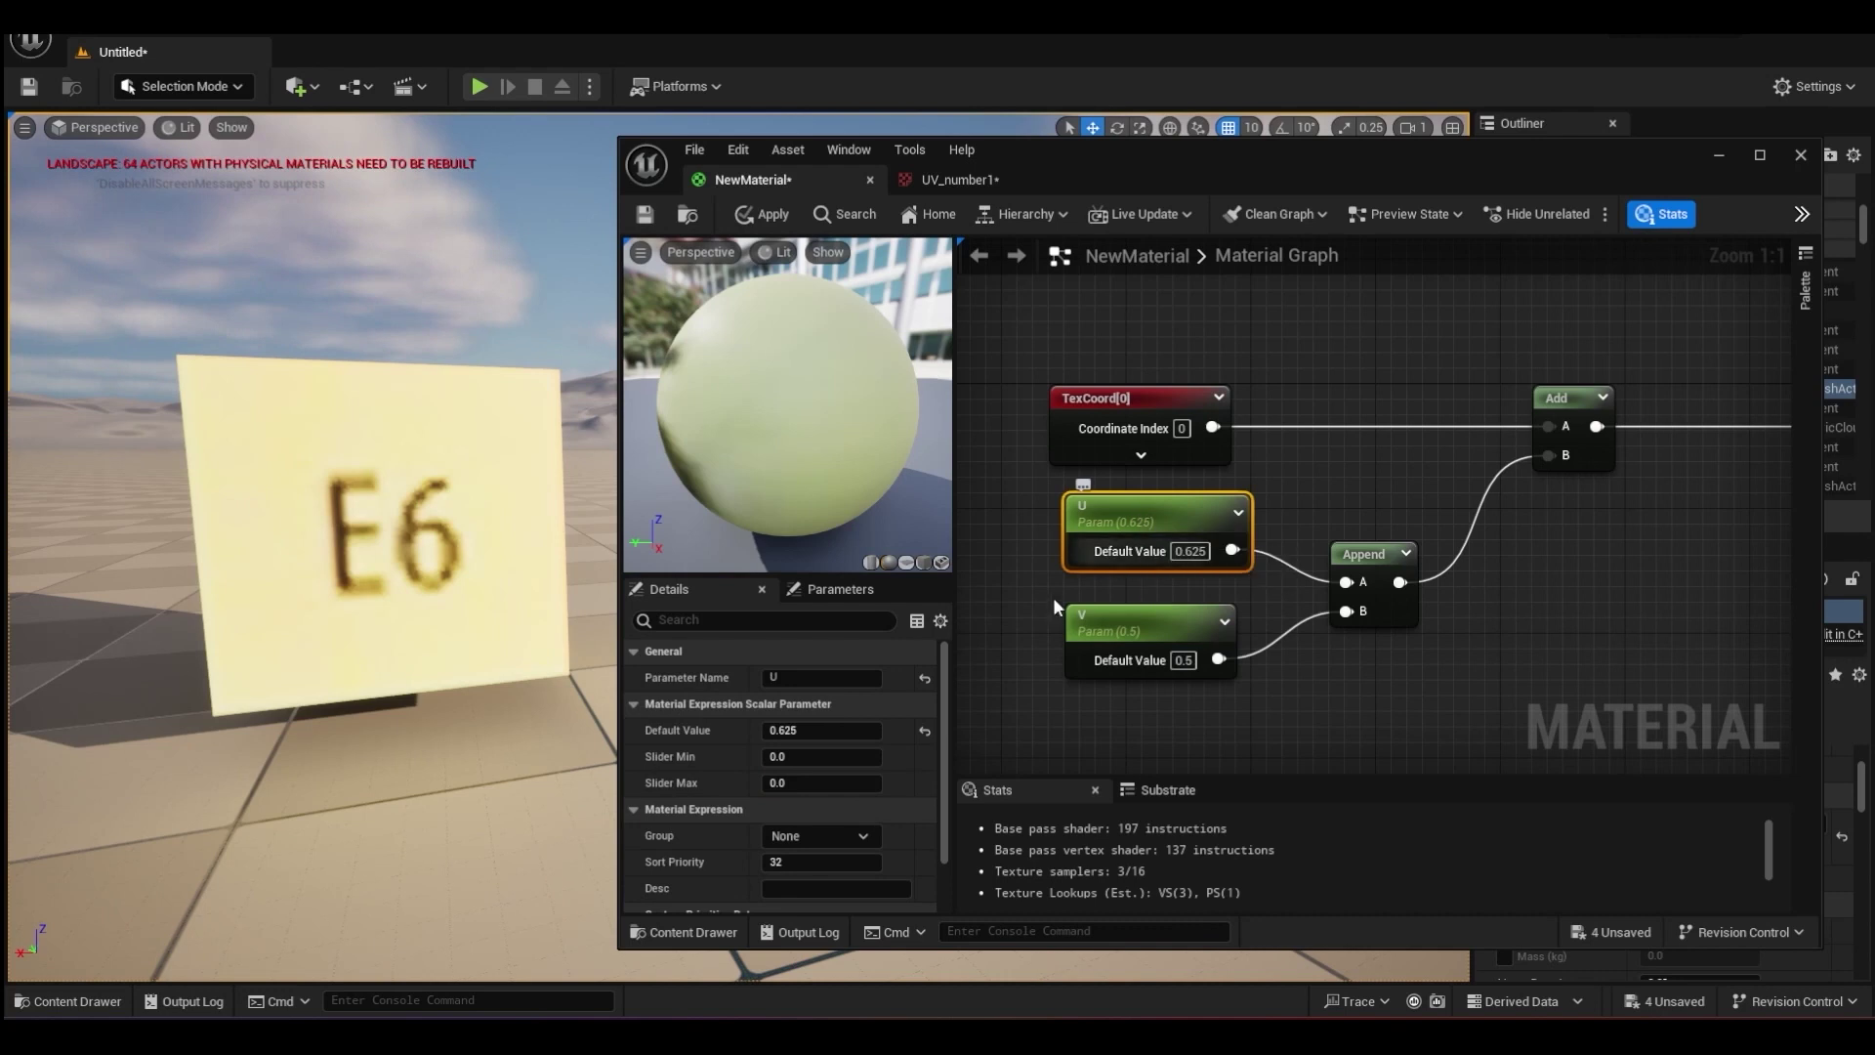
{"action": "left_click", "coordinate": [840, 591]}
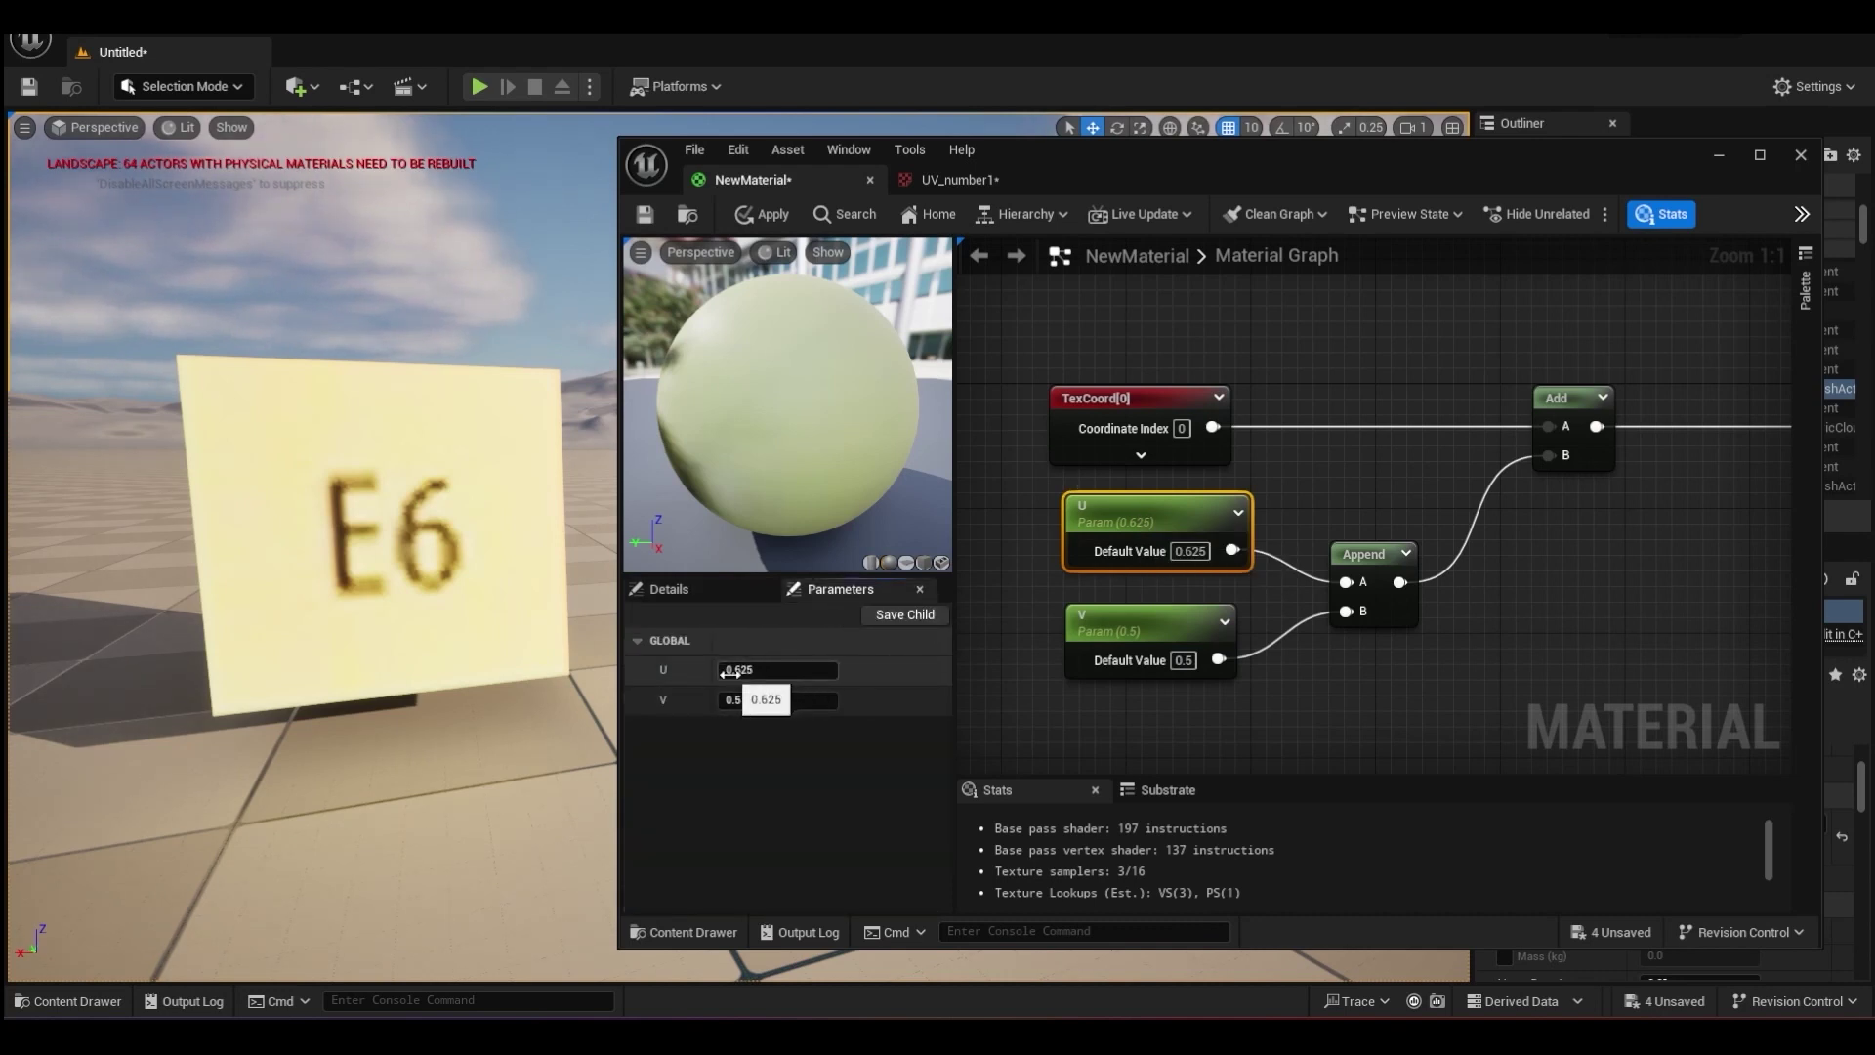
Move the material editor aside, create a Level Sequence in the Content folder, and open it in Sequencer.
{"action": "left_click_drag", "start_coordinate": [1070, 171], "coordinate": [1793, 177]}
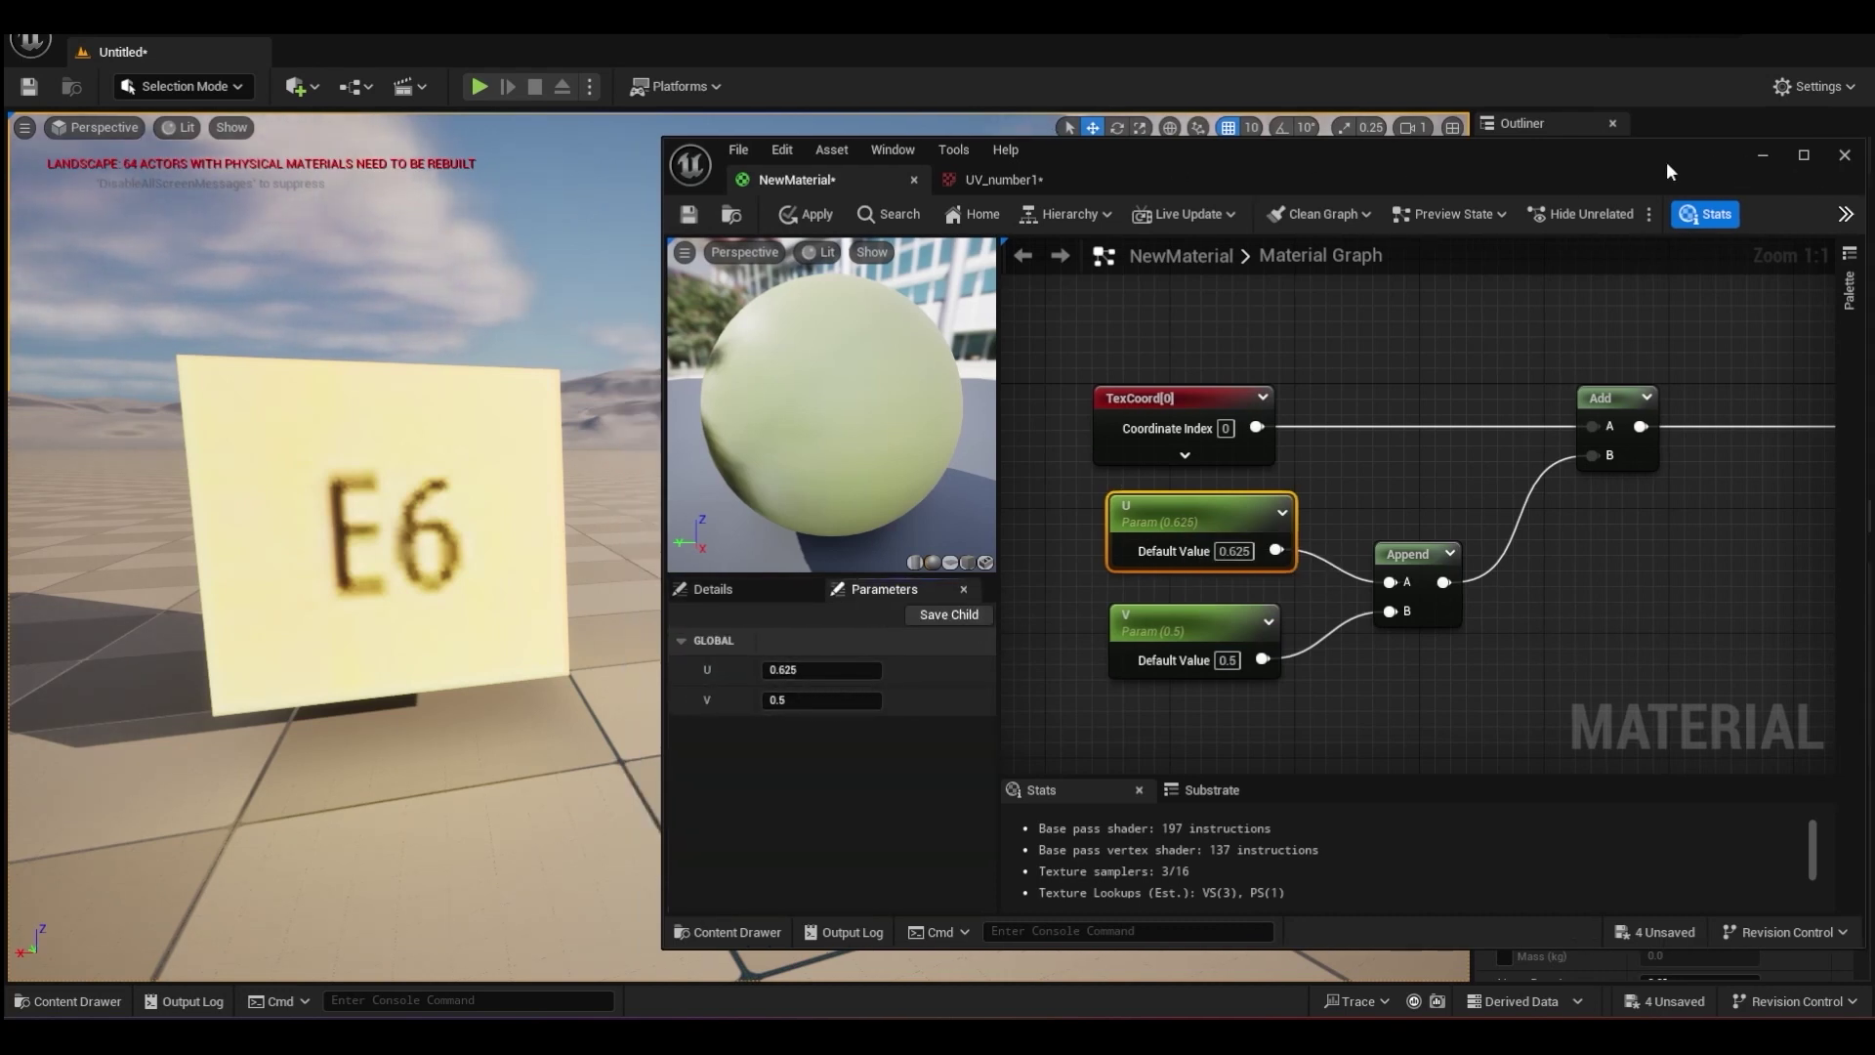
{"action": "key", "text": "ctrl+space"}
{"action": "left_click_drag", "start_coordinate": [1102, 158], "coordinate": [1391, 168]}
{"action": "right_click", "coordinate": [630, 692]}
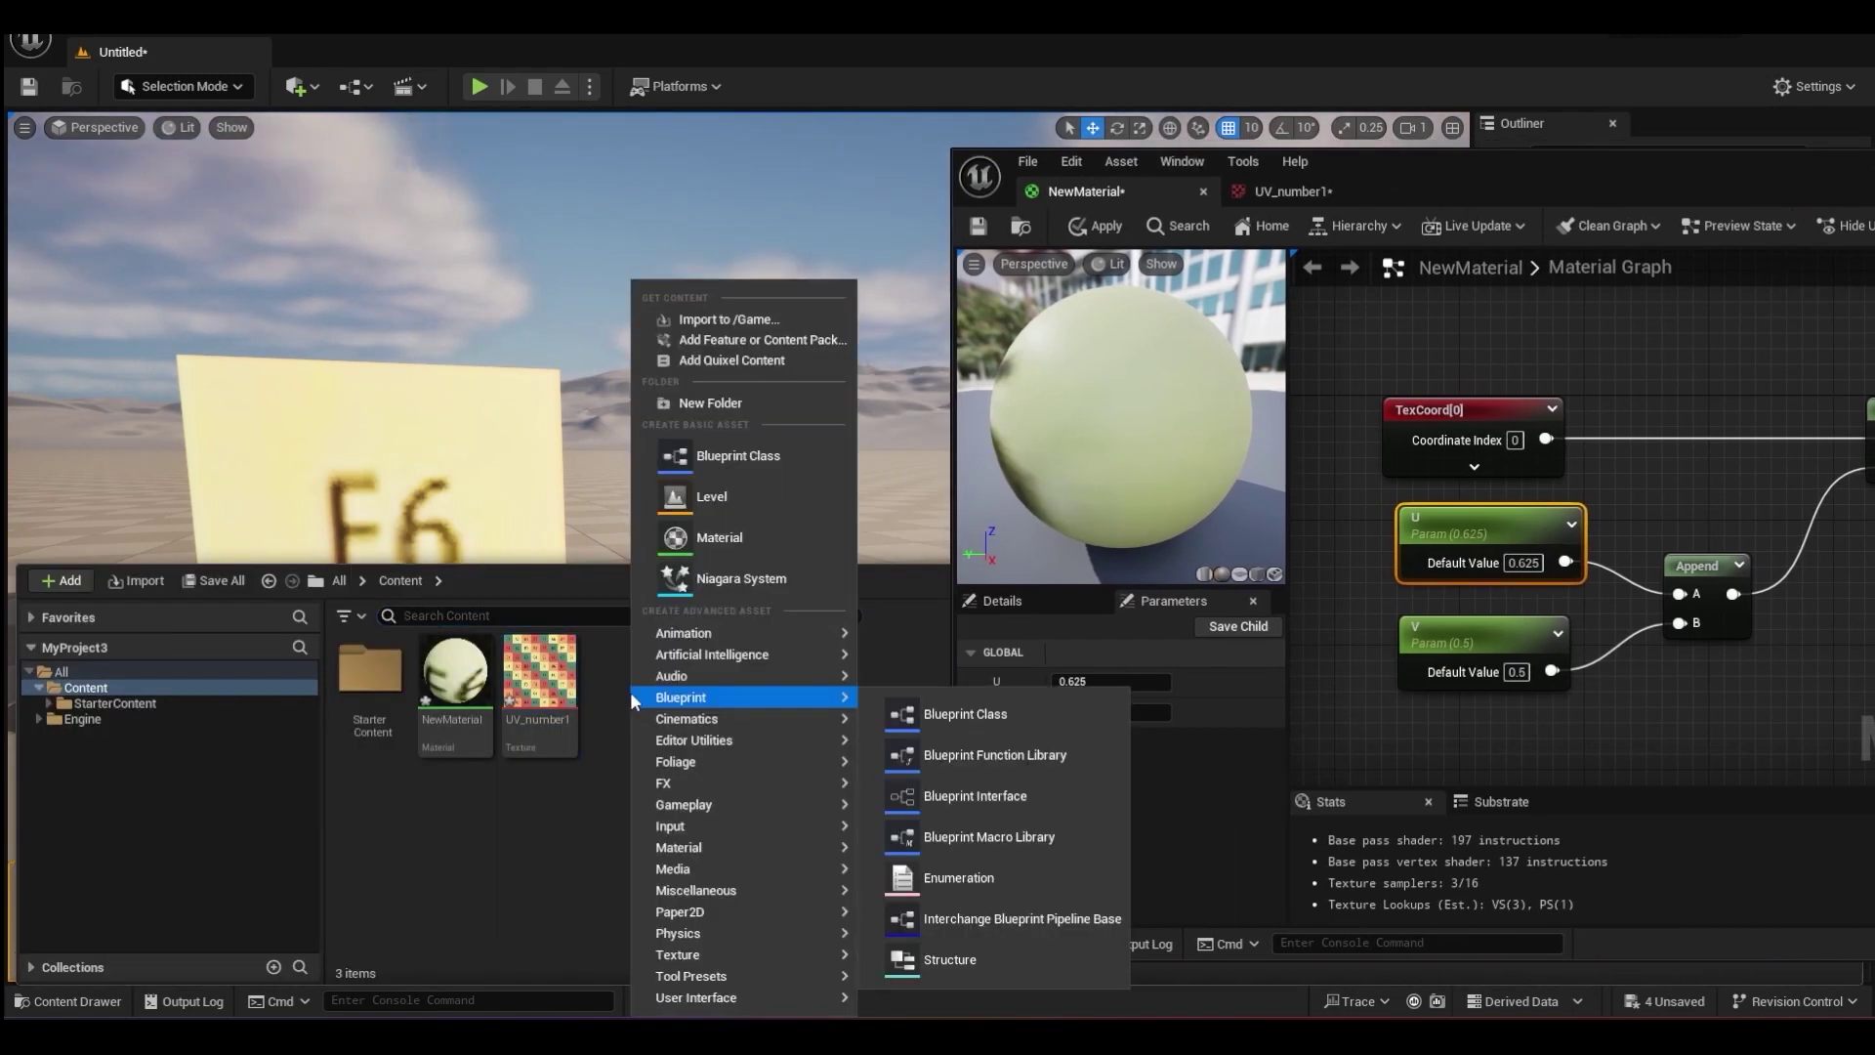
{"action": "mouse_move", "coordinate": [728, 724]}
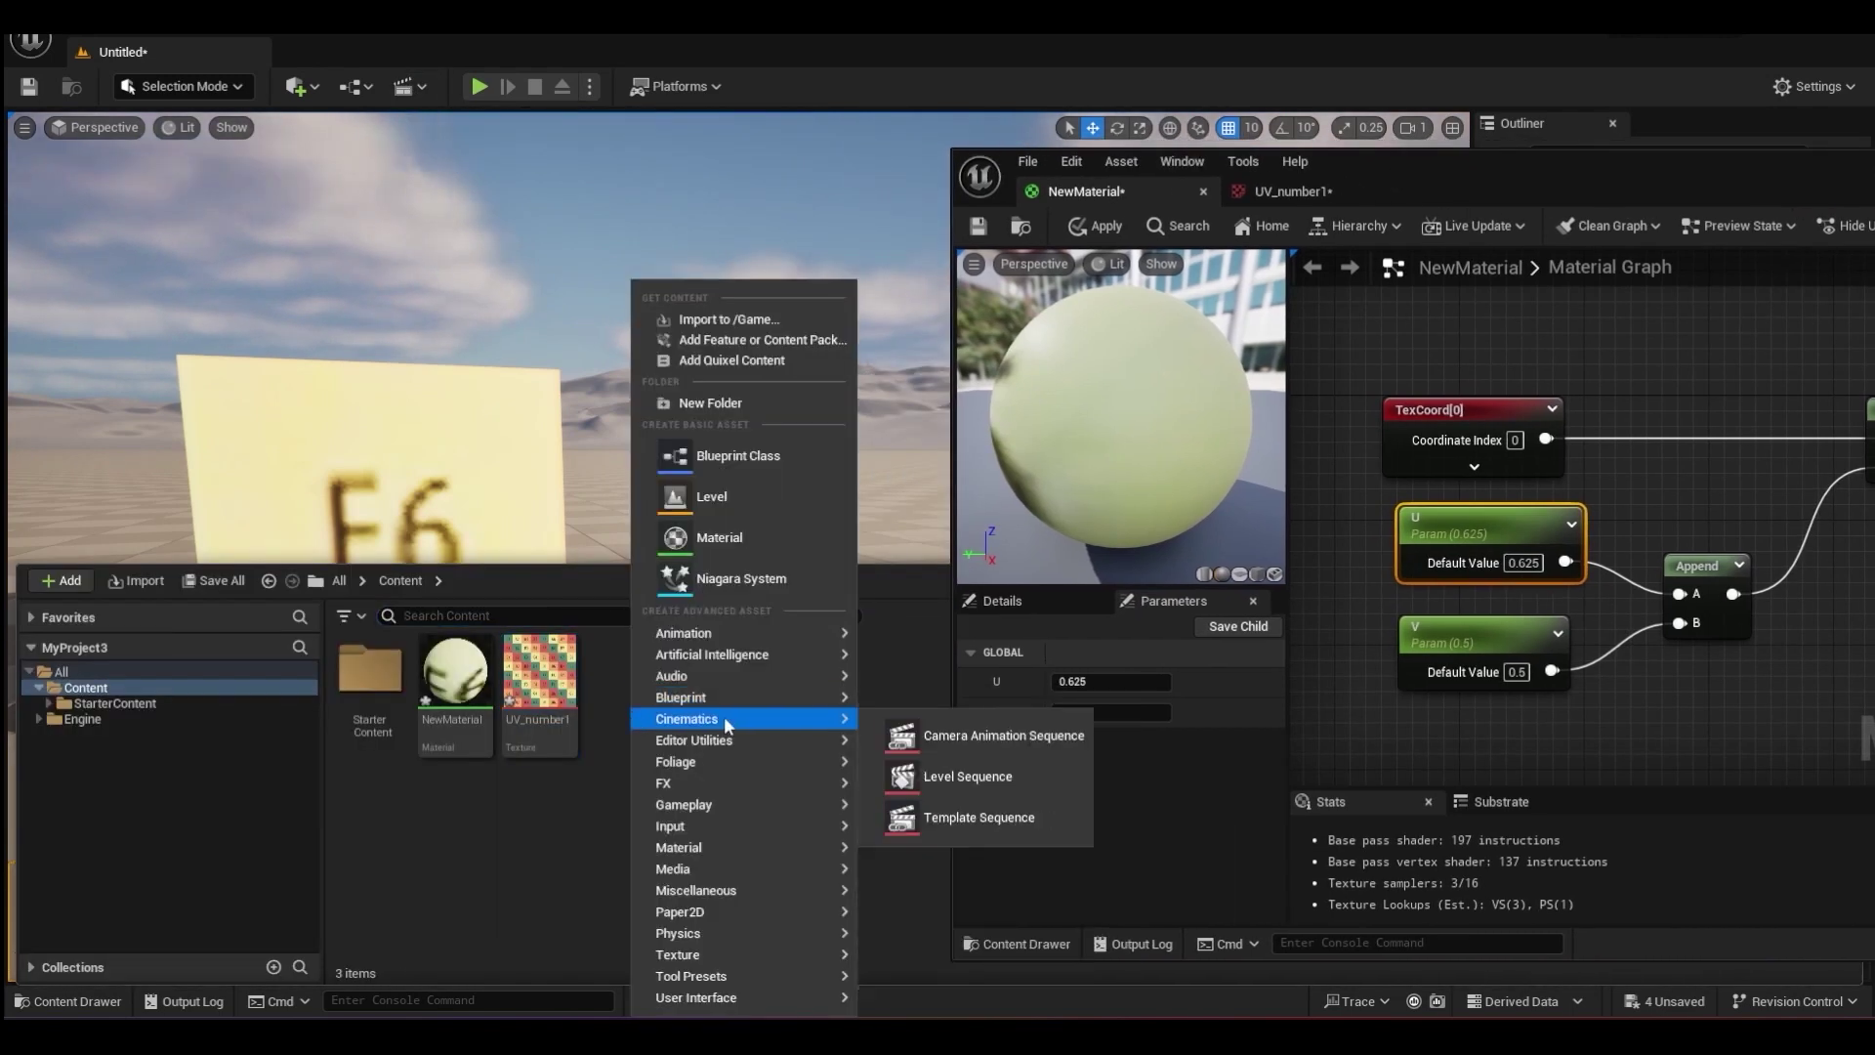
{"action": "left_click", "coordinate": [975, 777]}
{"action": "double_click", "coordinate": [439, 718]}
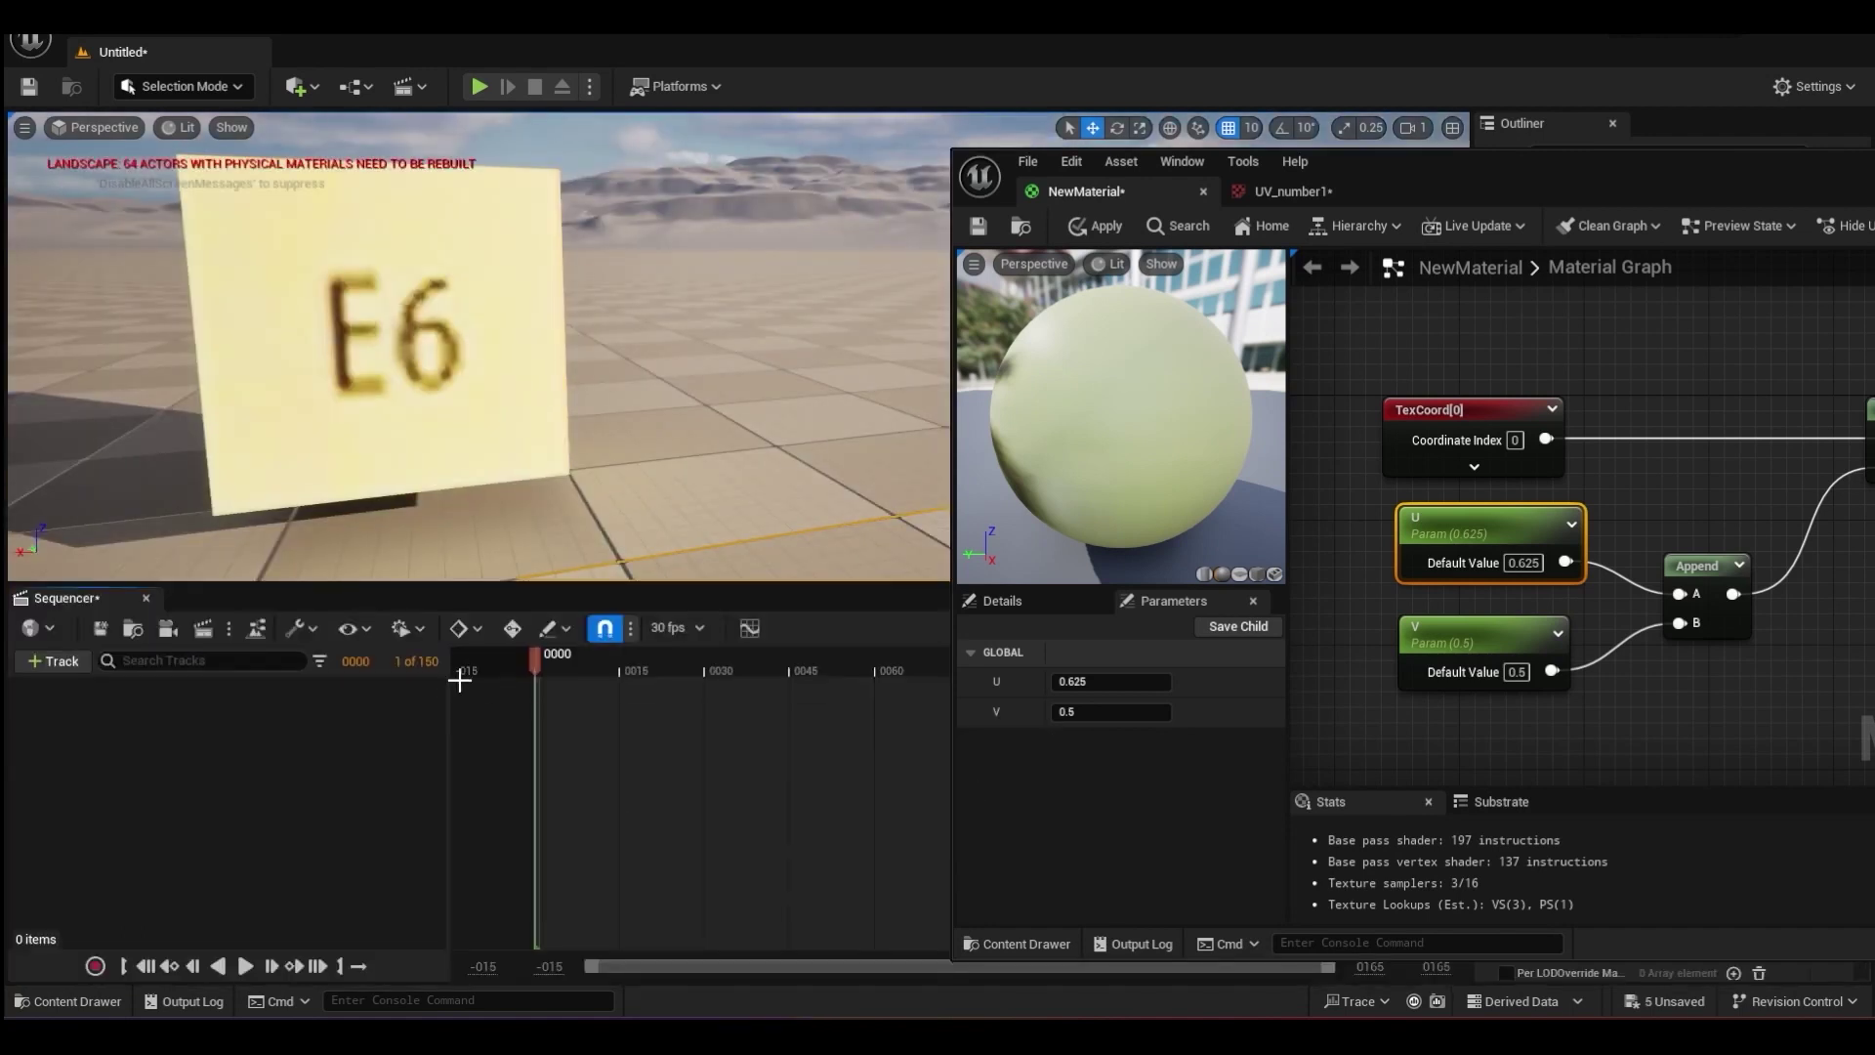
{"action": "left_click", "coordinate": [532, 752]}
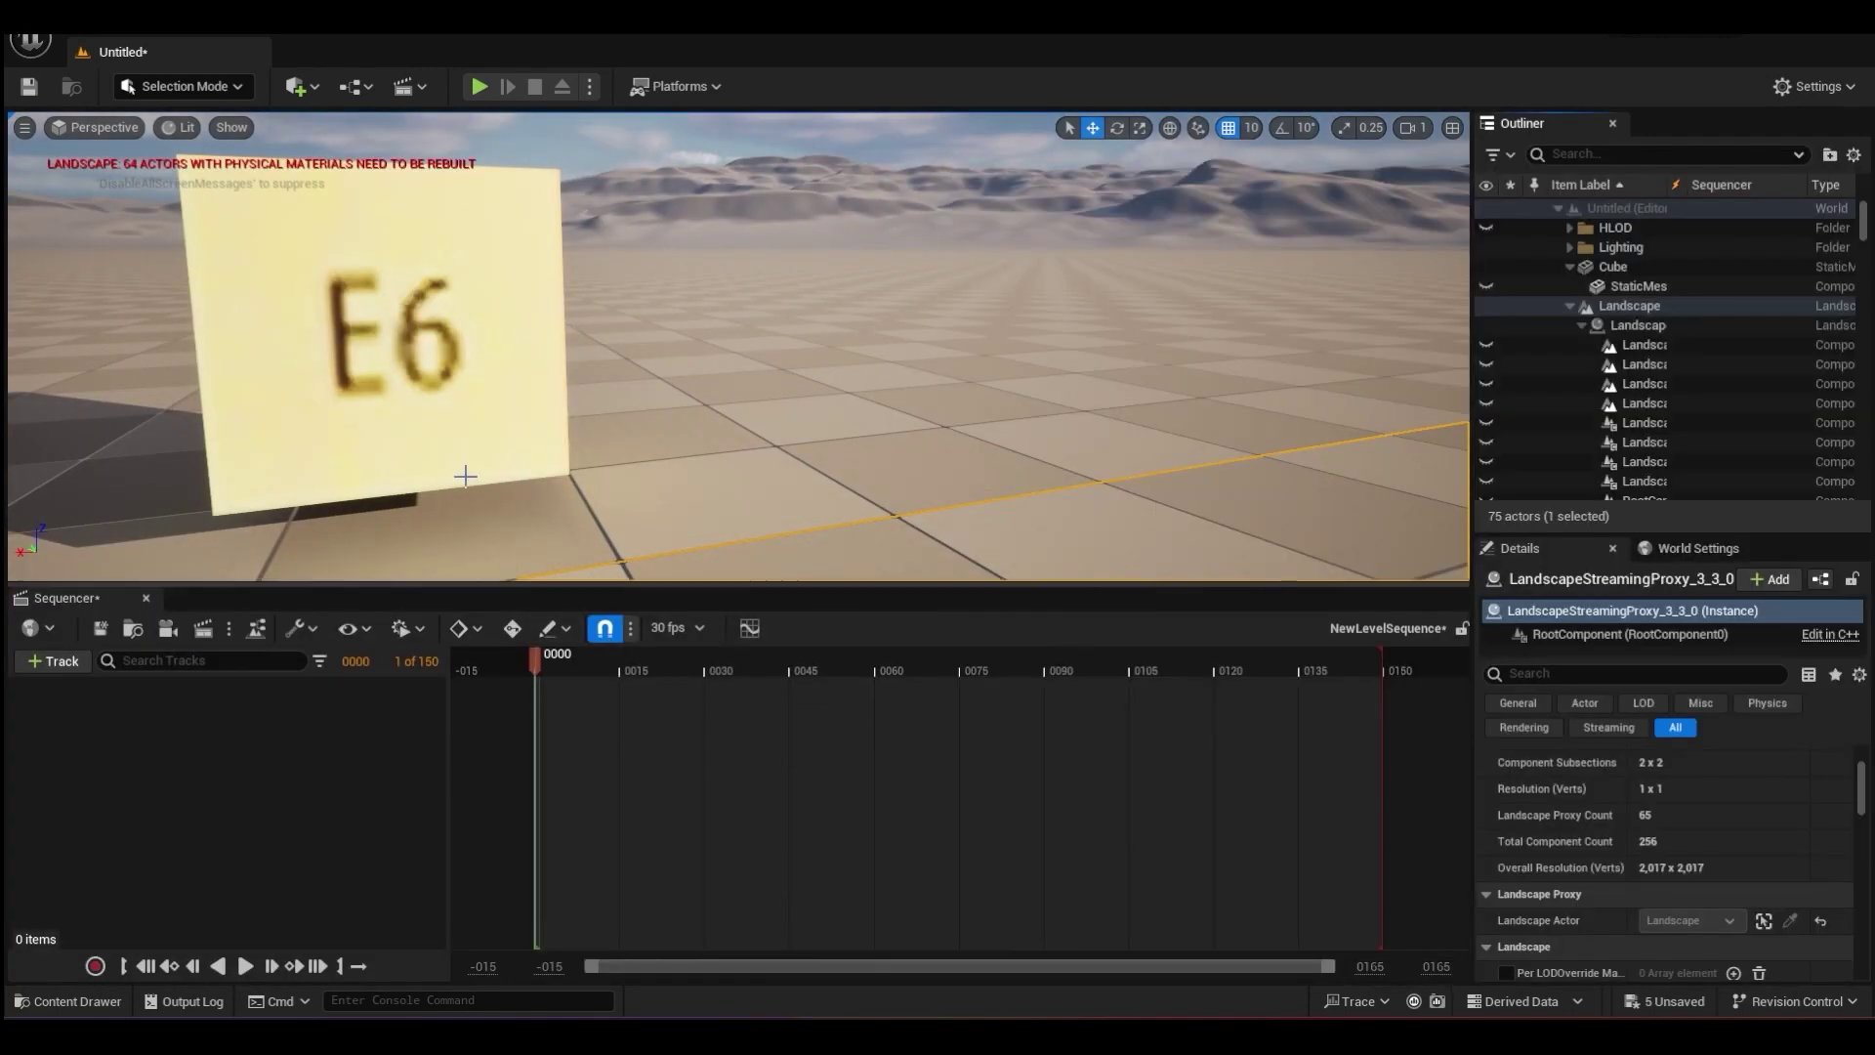
Select the Cube actor in the level and add it to the sequence.
{"action": "left_click", "coordinate": [518, 192]}
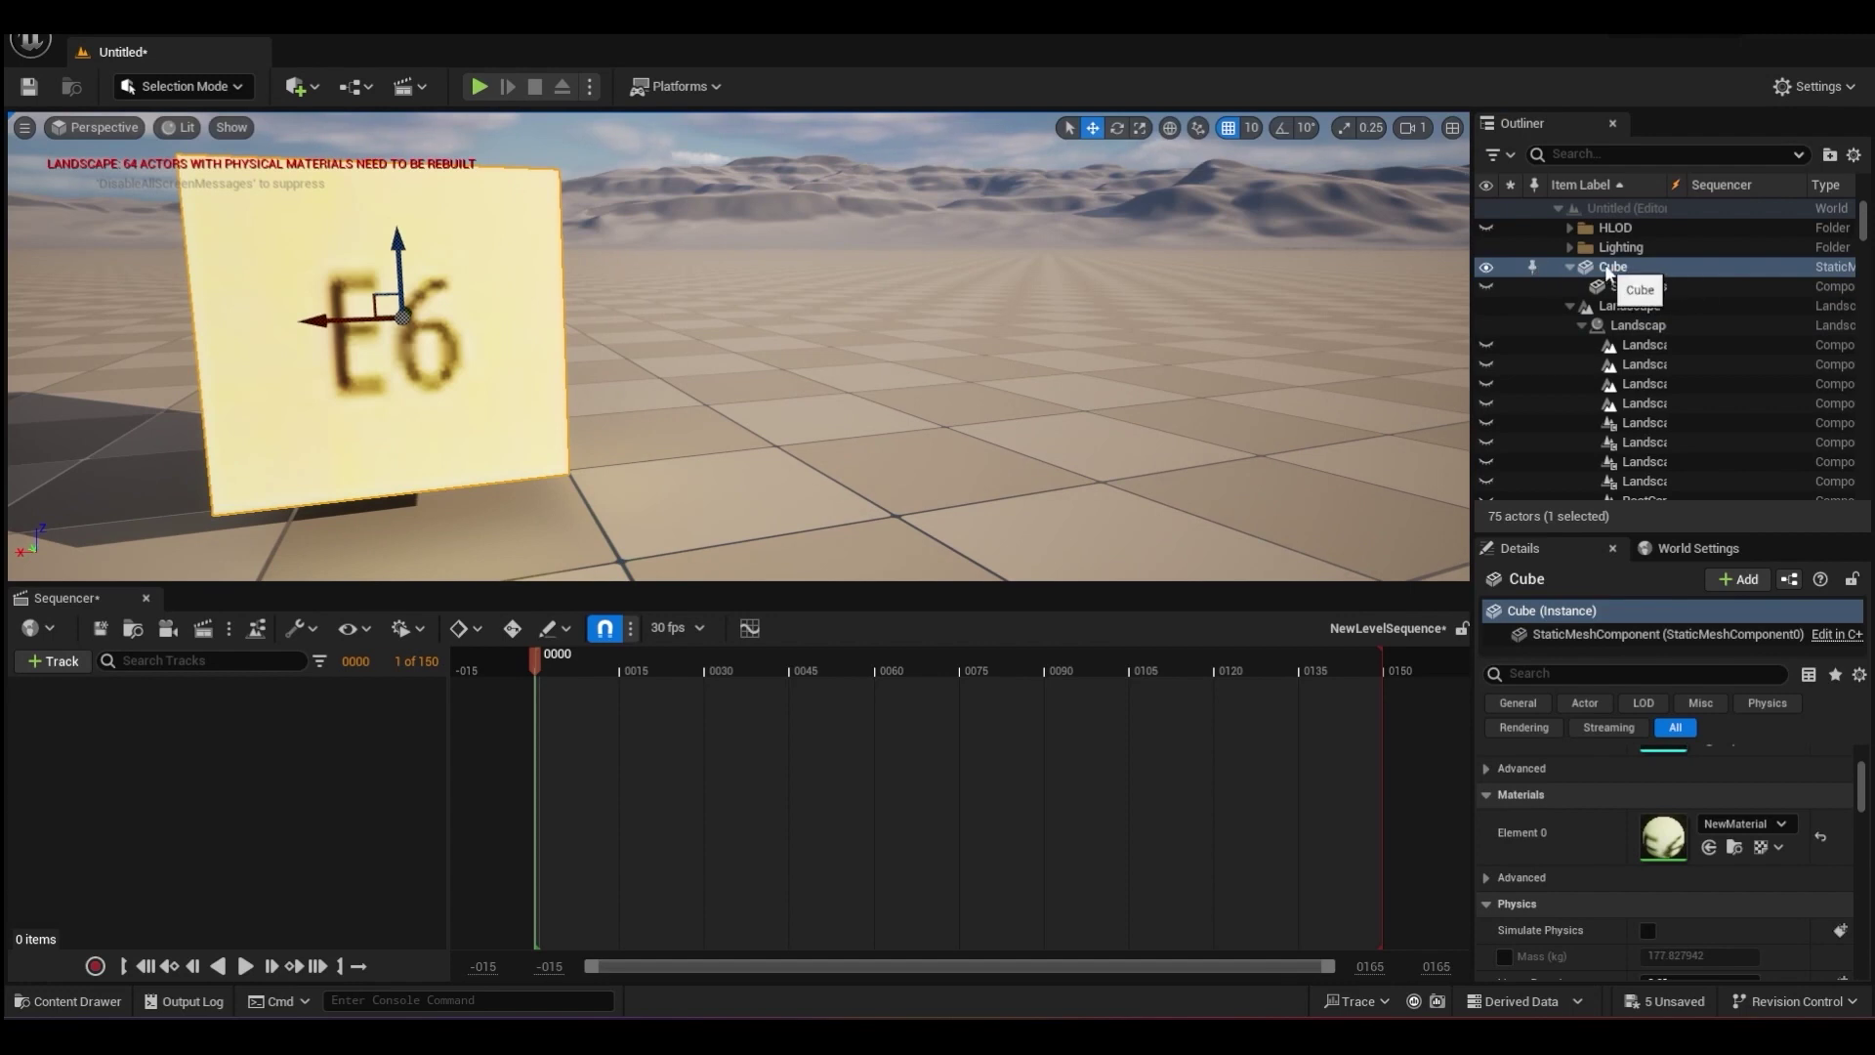
{"action": "left_click", "coordinate": [1643, 288]}
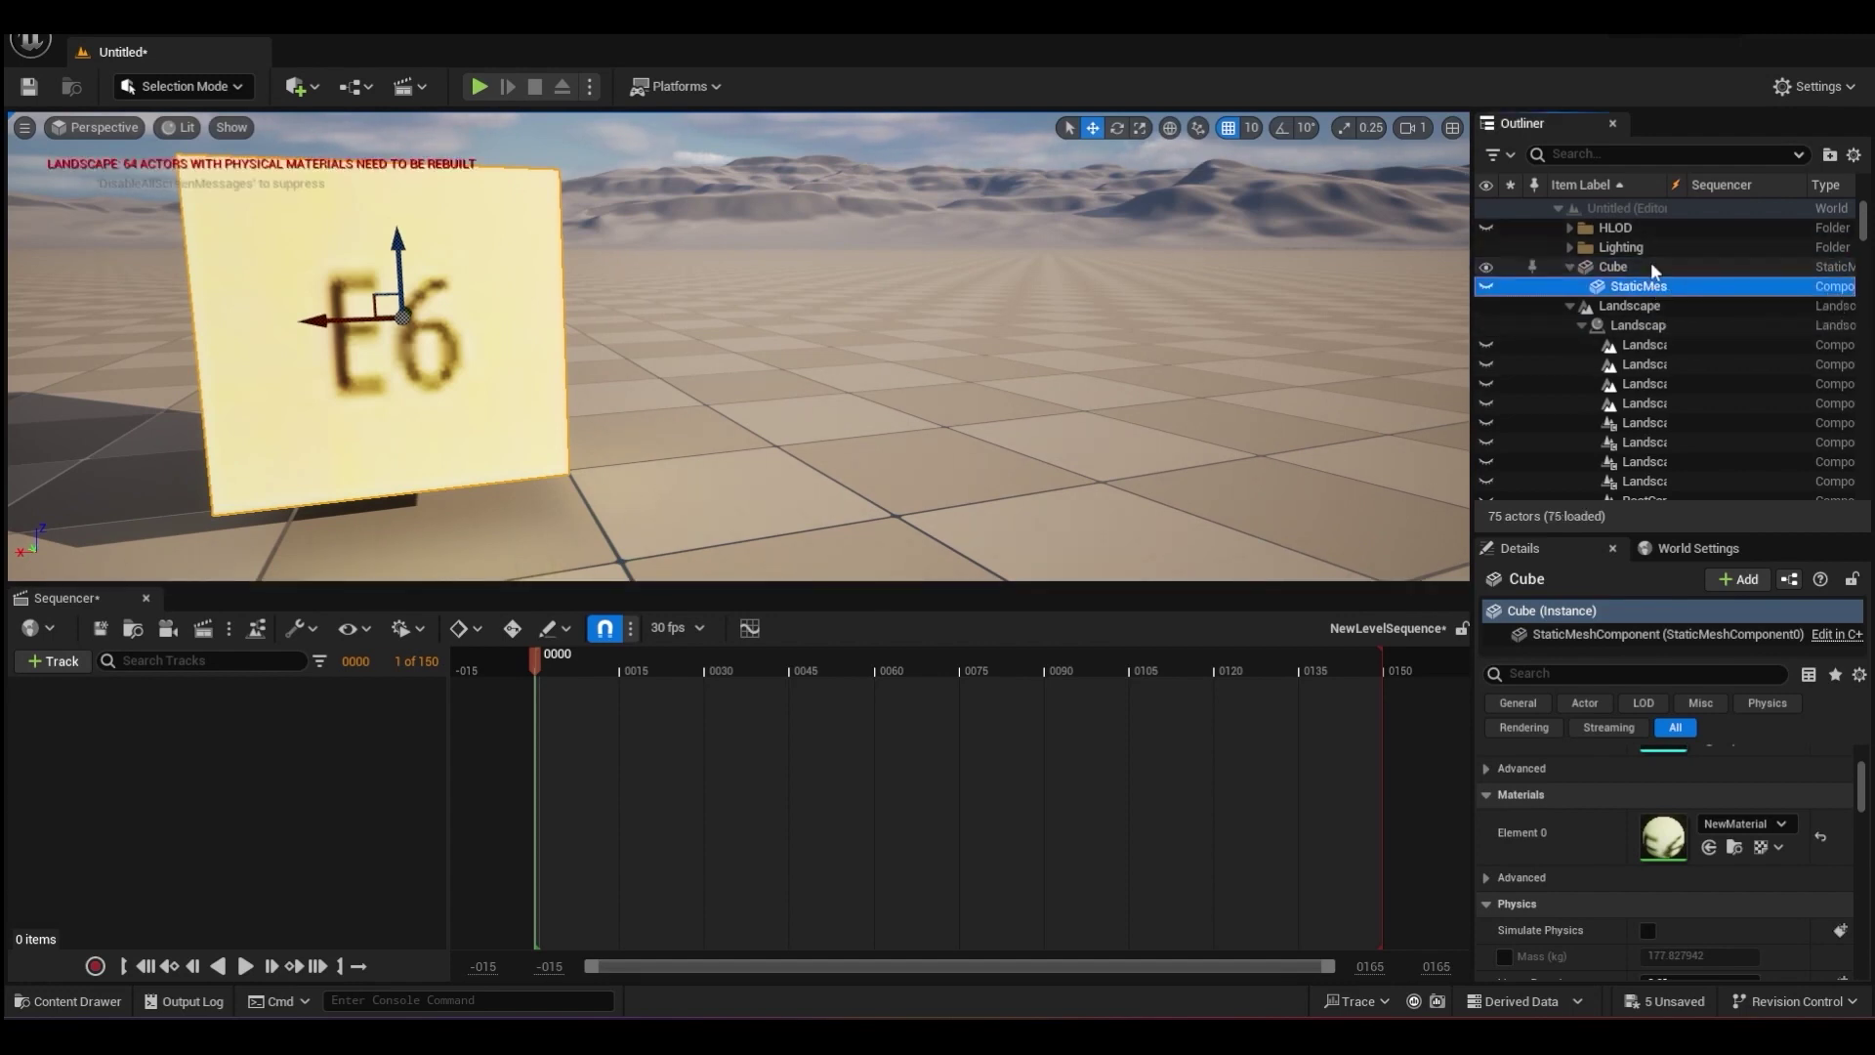
{"action": "left_click", "coordinate": [1650, 265]}
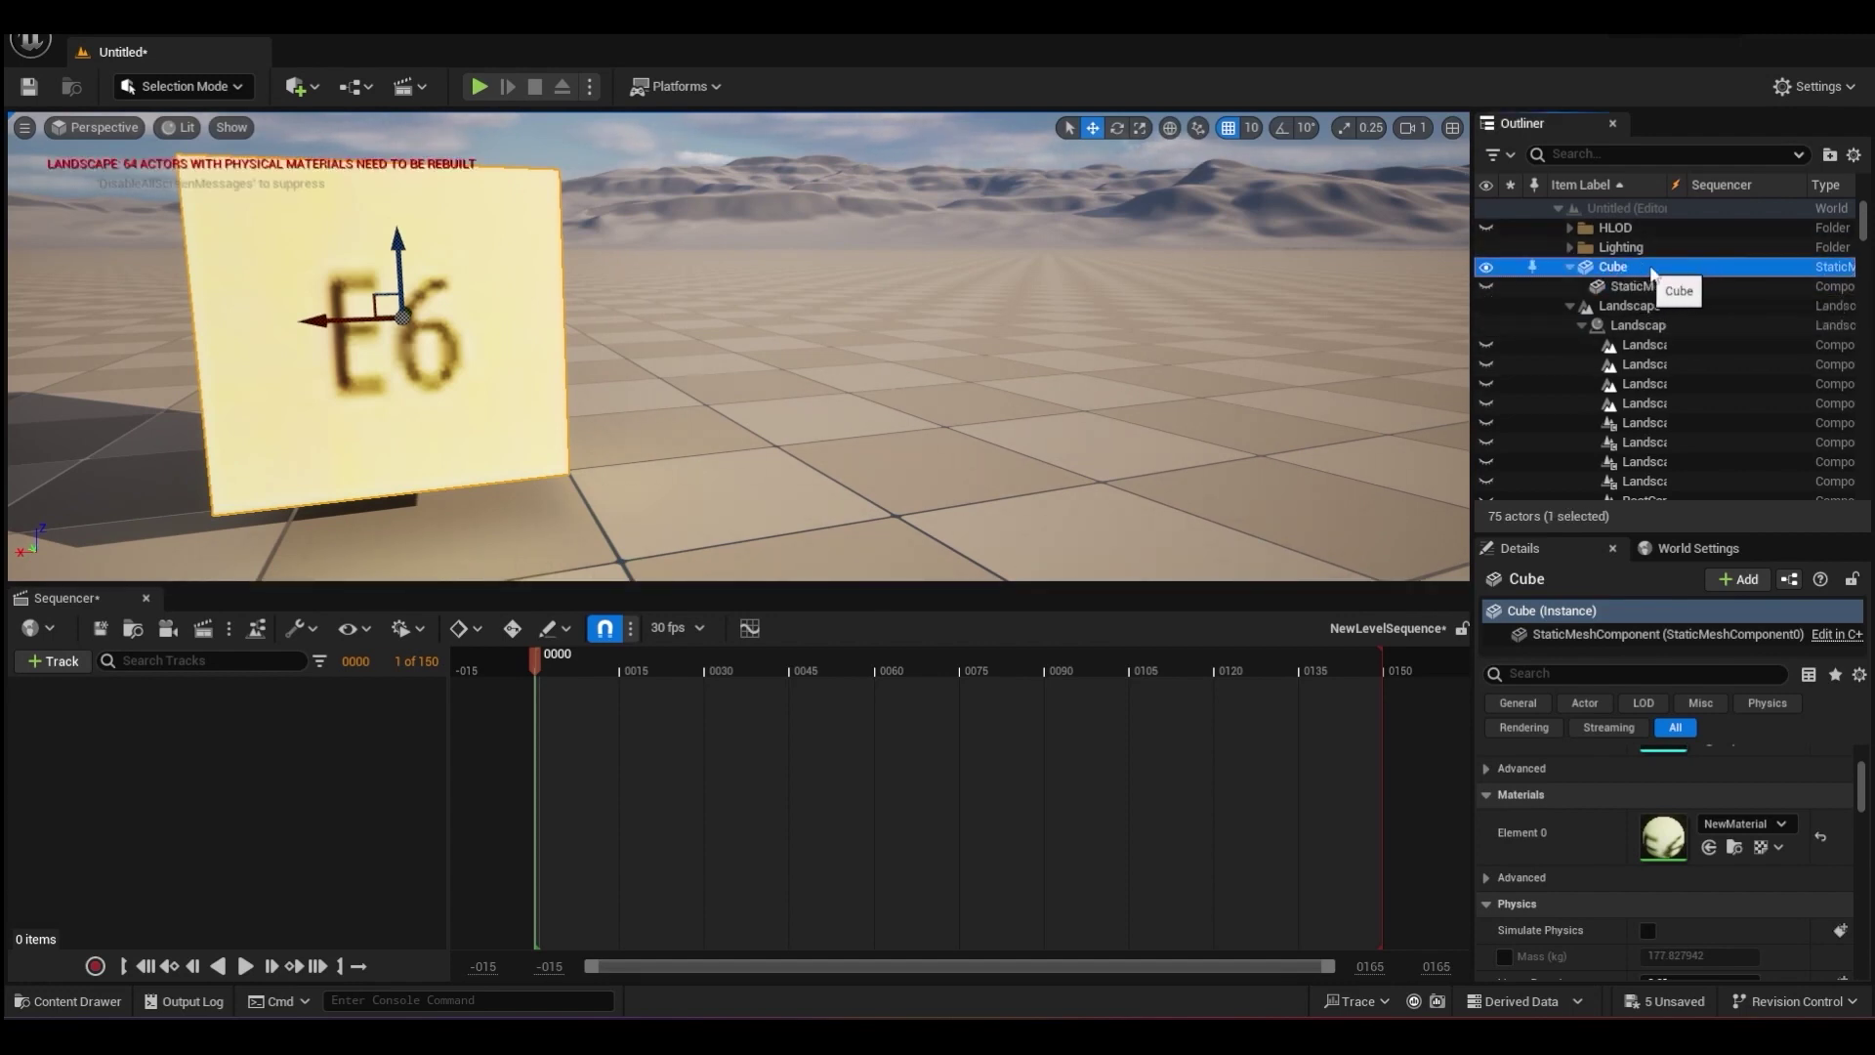
{"action": "left_click", "coordinate": [49, 660]}
{"action": "mouse_move", "coordinate": [108, 691]}
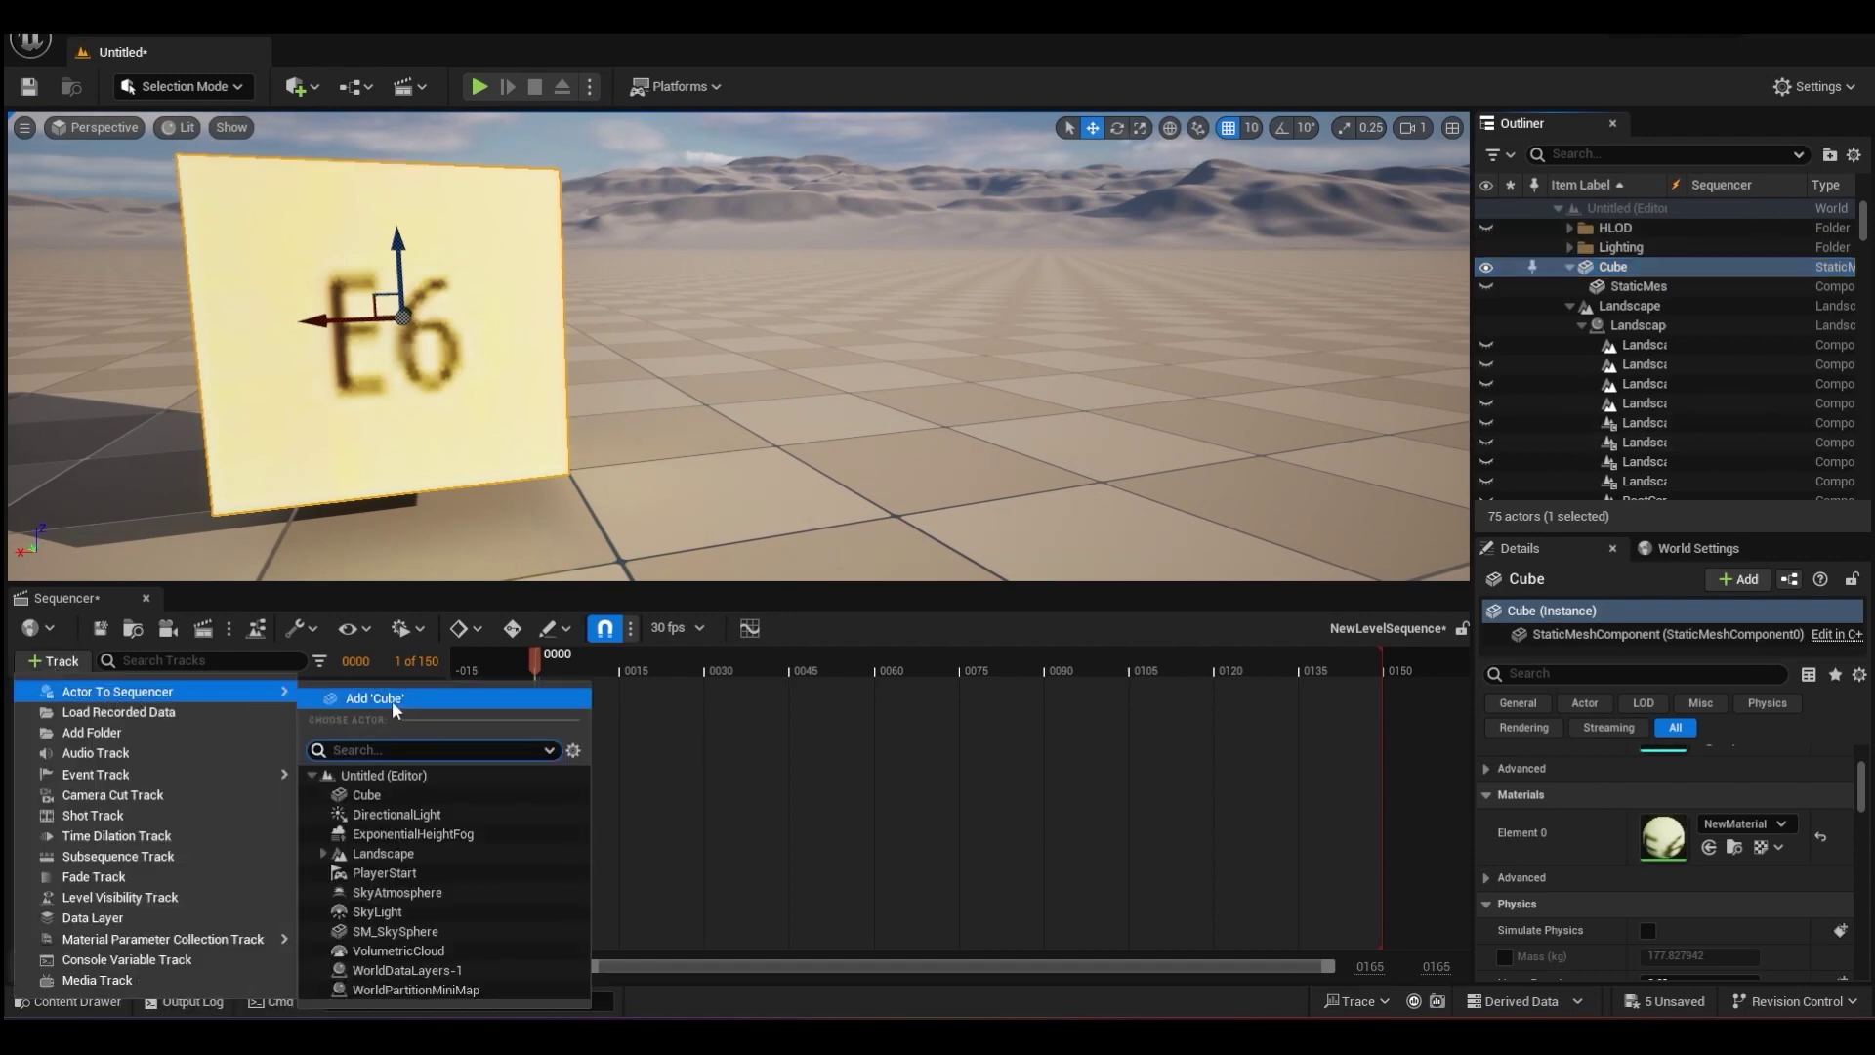
{"action": "left_click", "coordinate": [428, 694]}
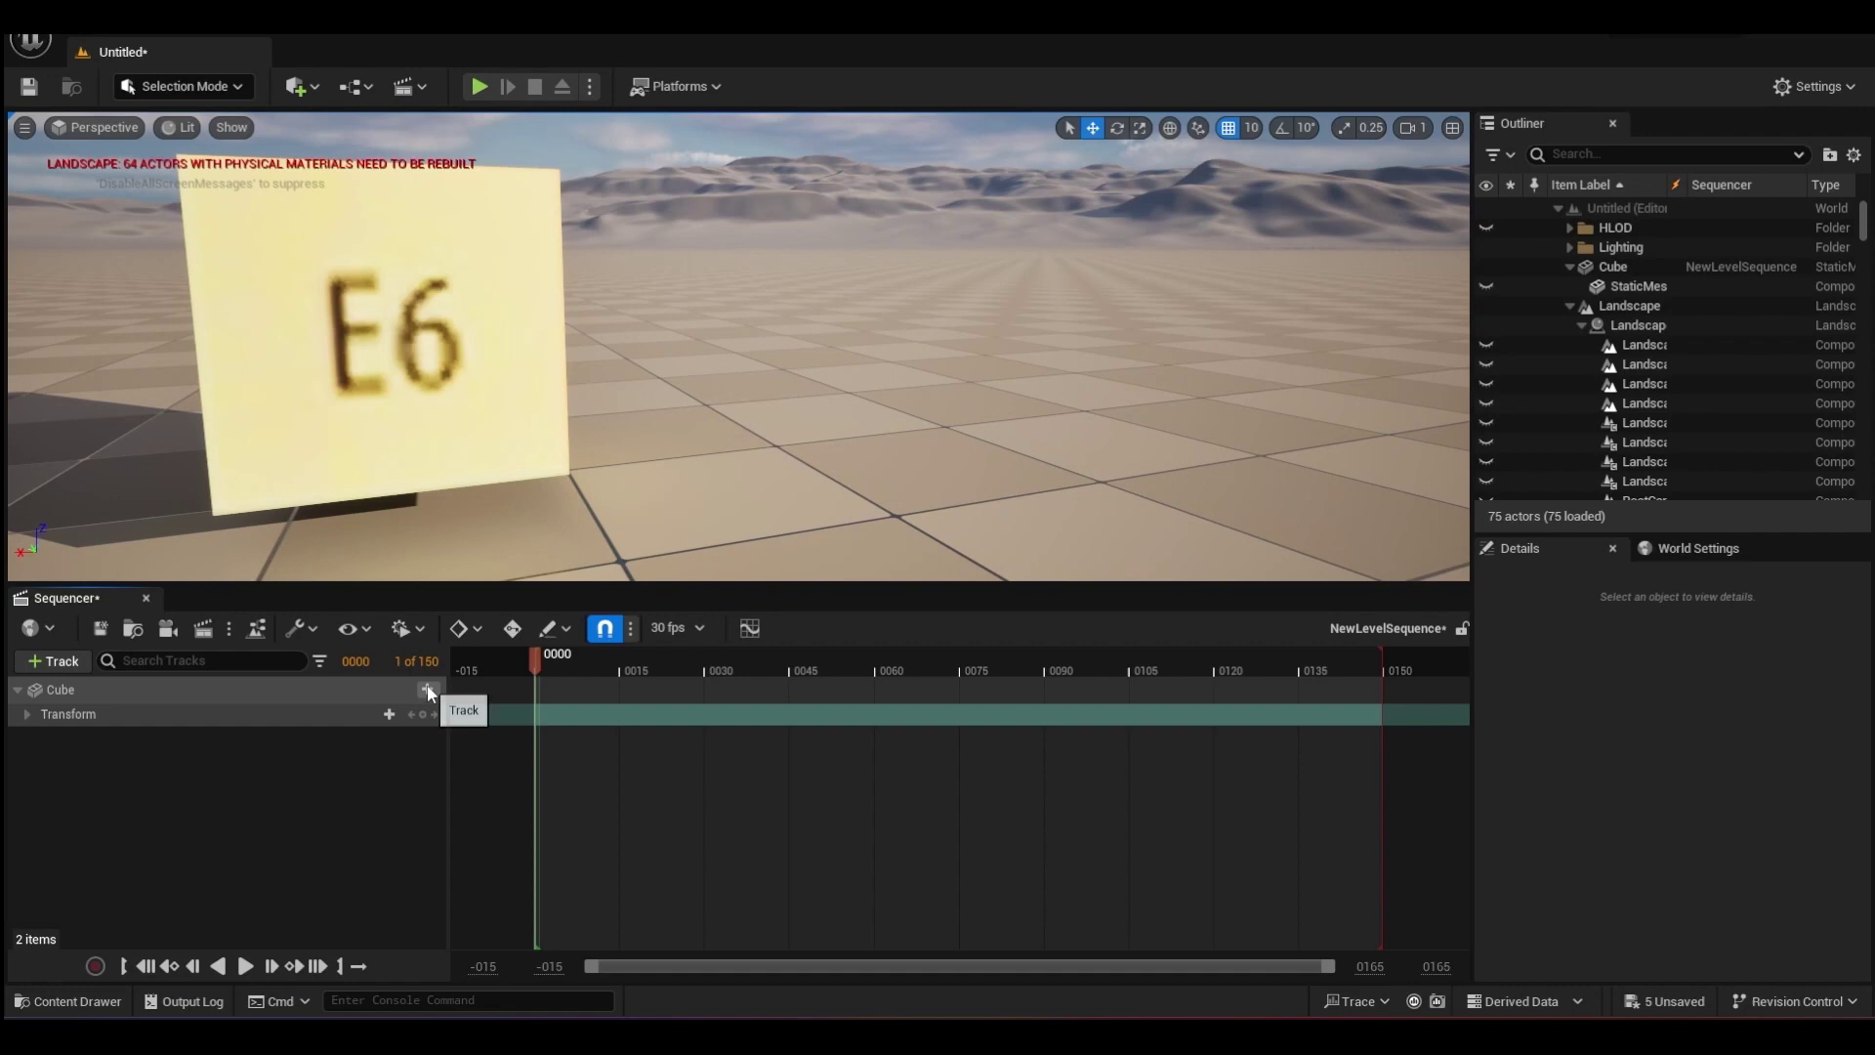
Add StaticMeshComponent0 and its Element 0 material parameter track under the cube, checking the matching material slot.
{"action": "left_click", "coordinate": [428, 690]}
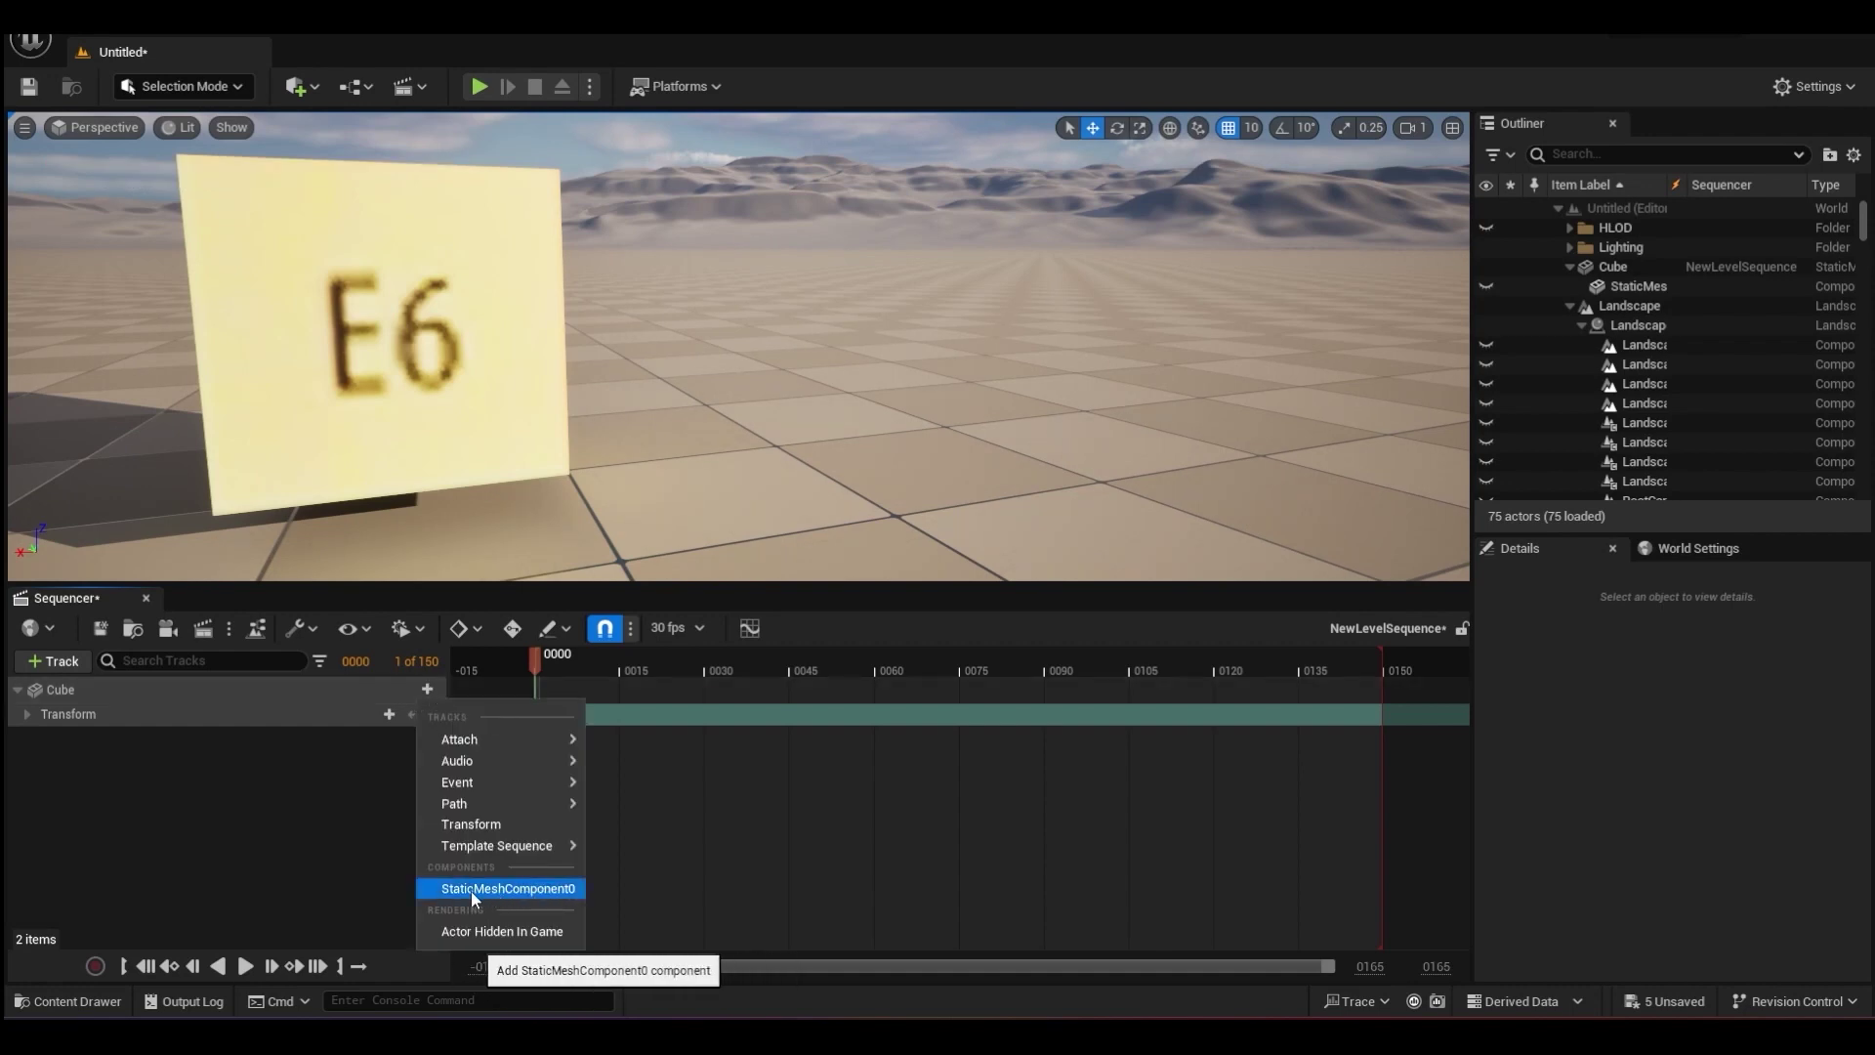
{"action": "left_click", "coordinate": [496, 890]}
{"action": "left_click", "coordinate": [119, 717]}
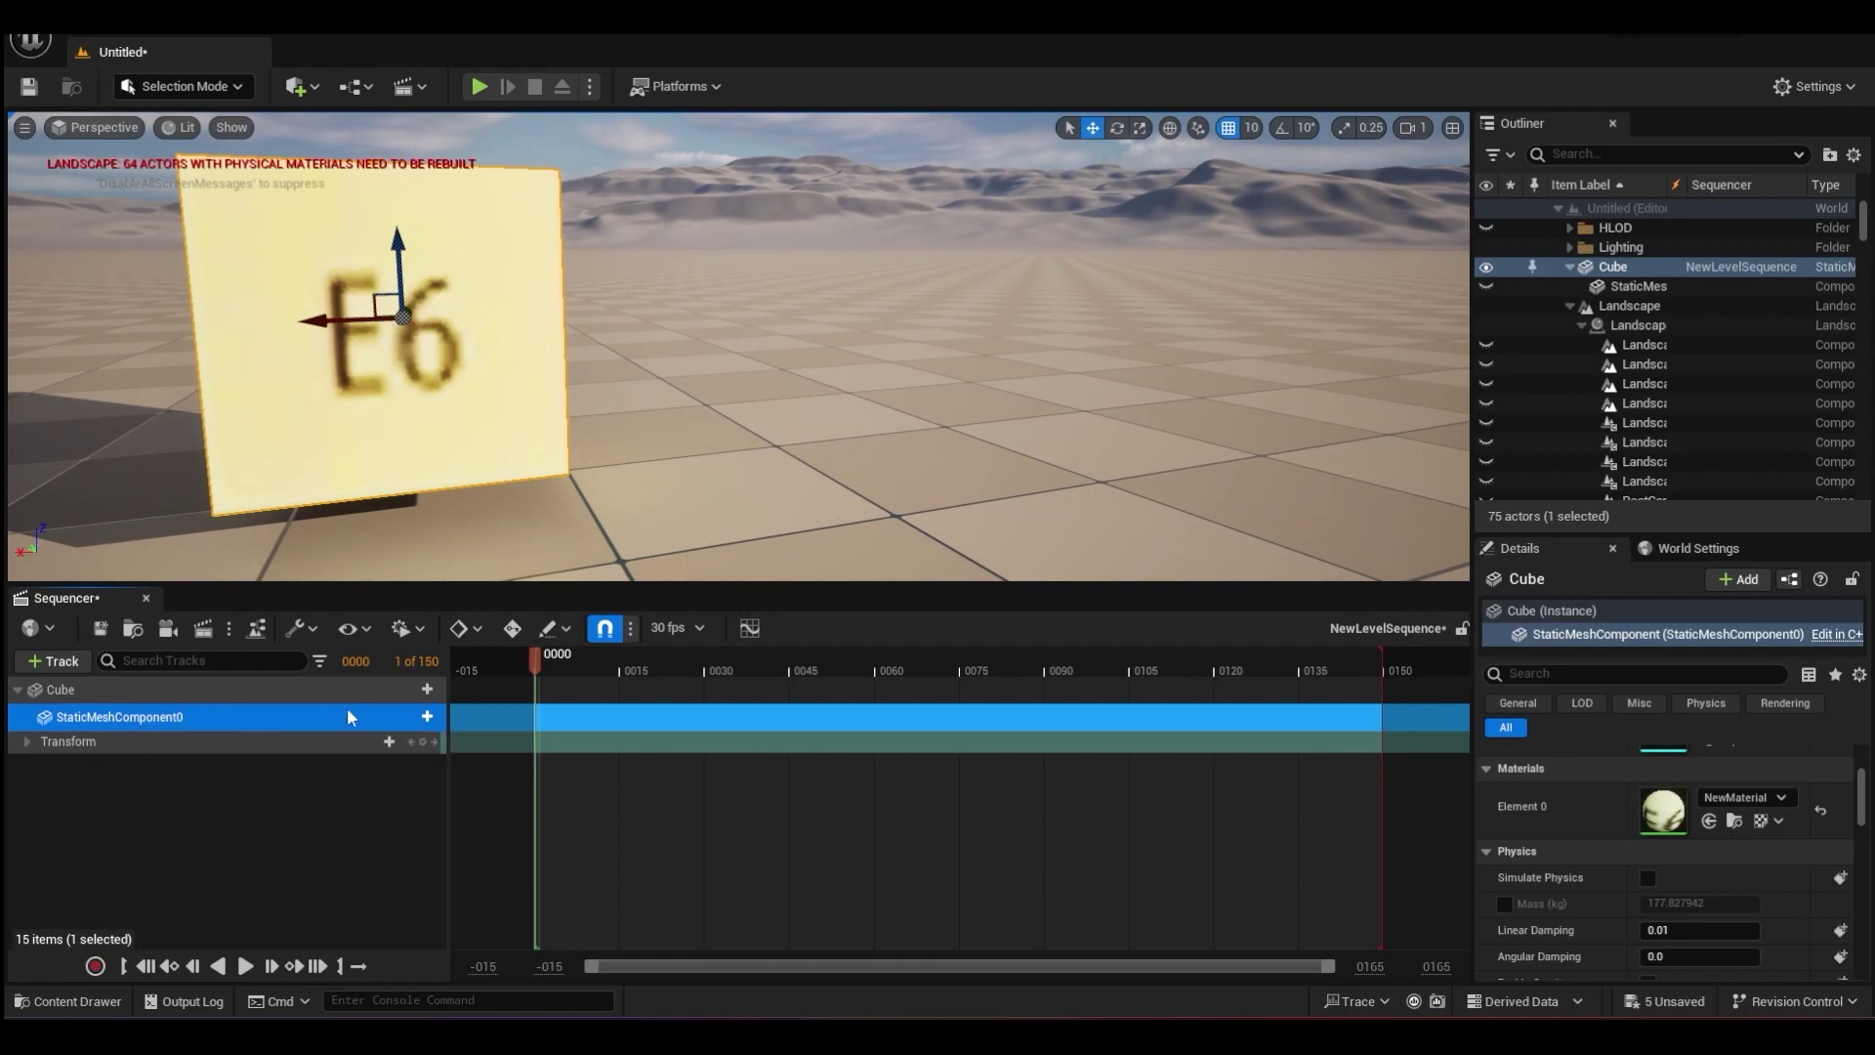
{"action": "left_click", "coordinate": [427, 718]}
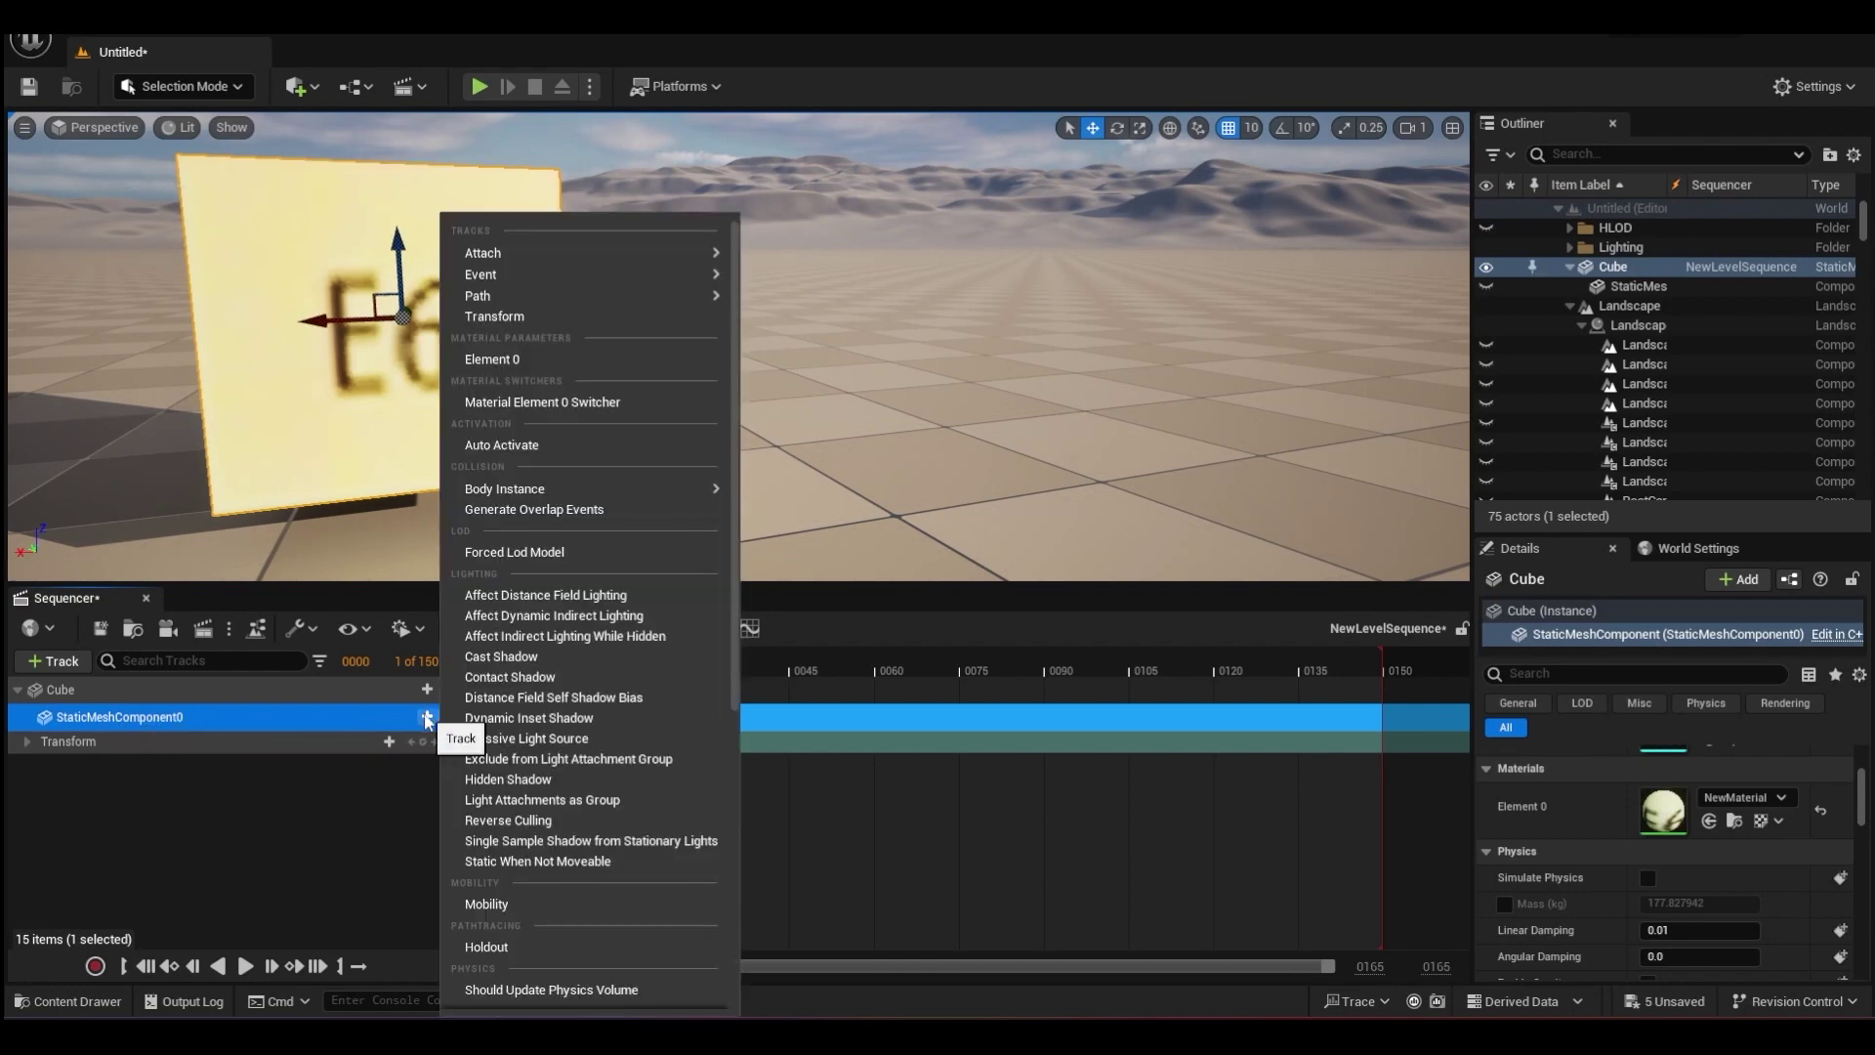
{"action": "left_click", "coordinate": [549, 358]}
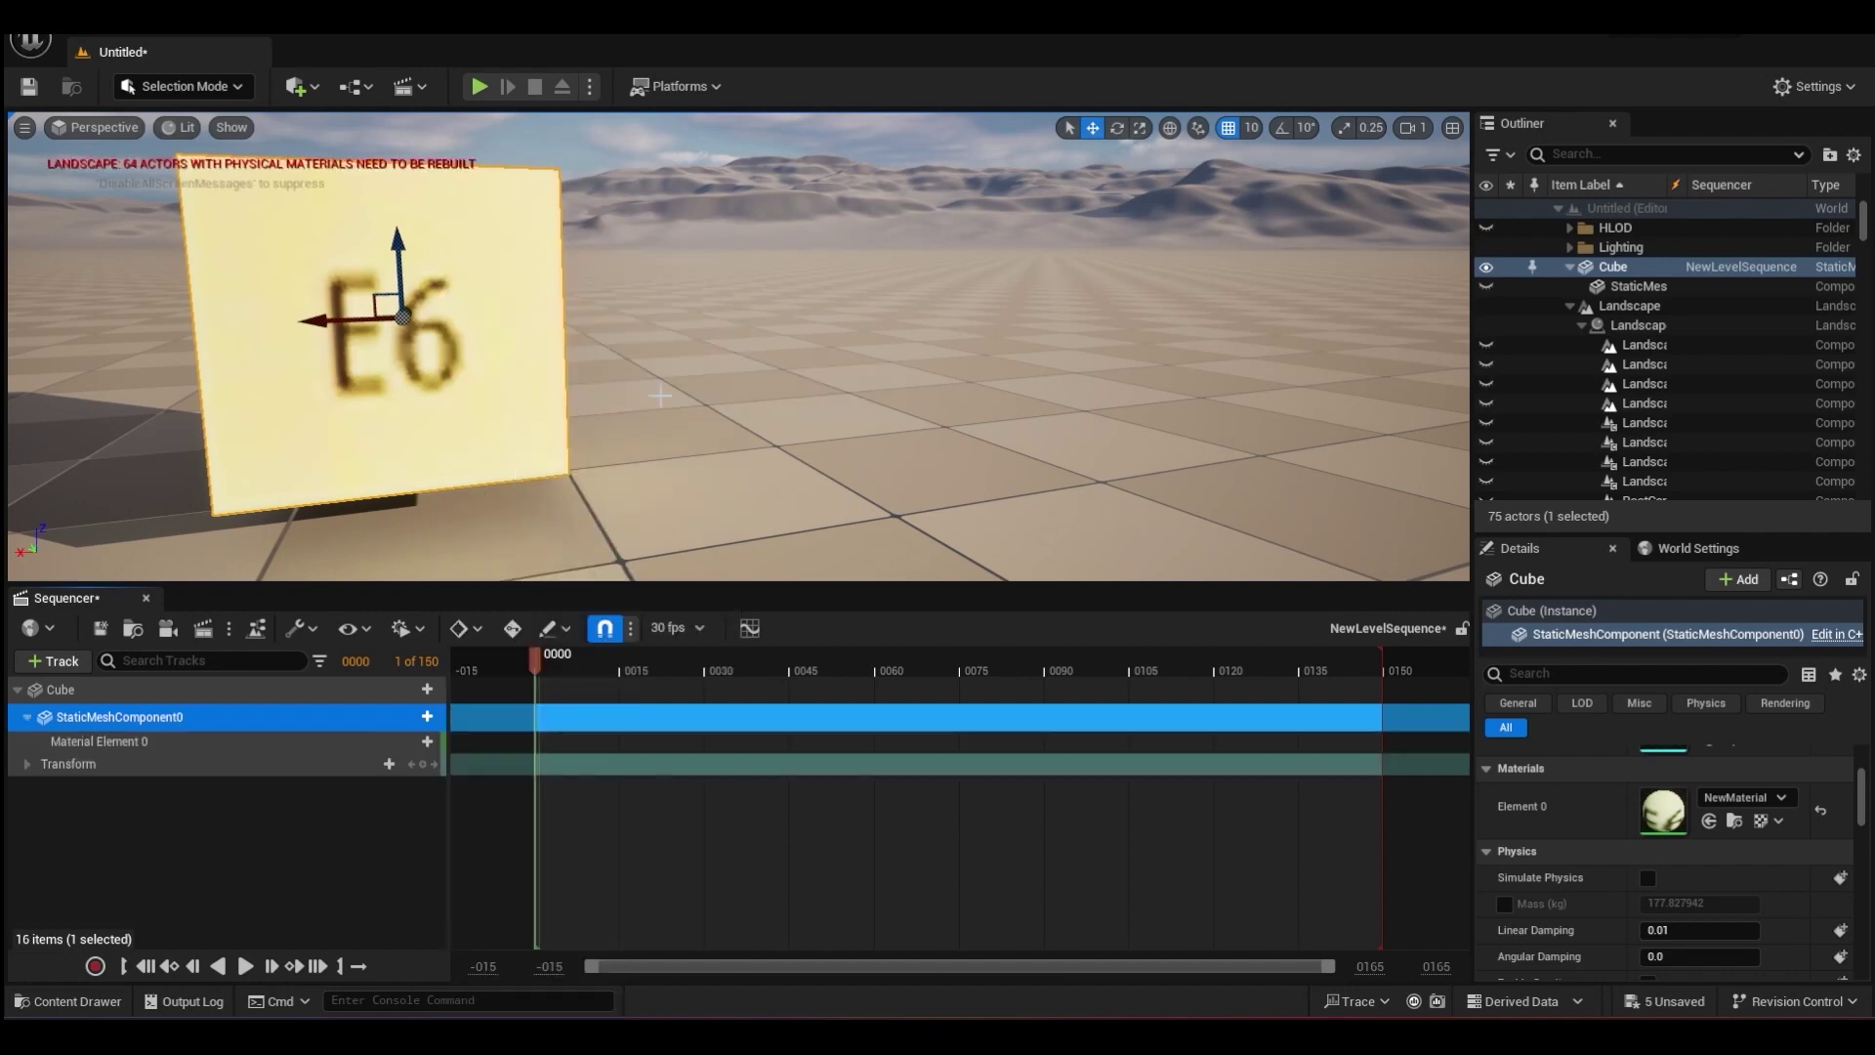
{"action": "left_click", "coordinate": [1621, 266]}
{"action": "left_click", "coordinate": [1510, 767]}
{"action": "left_click", "coordinate": [1498, 766]}
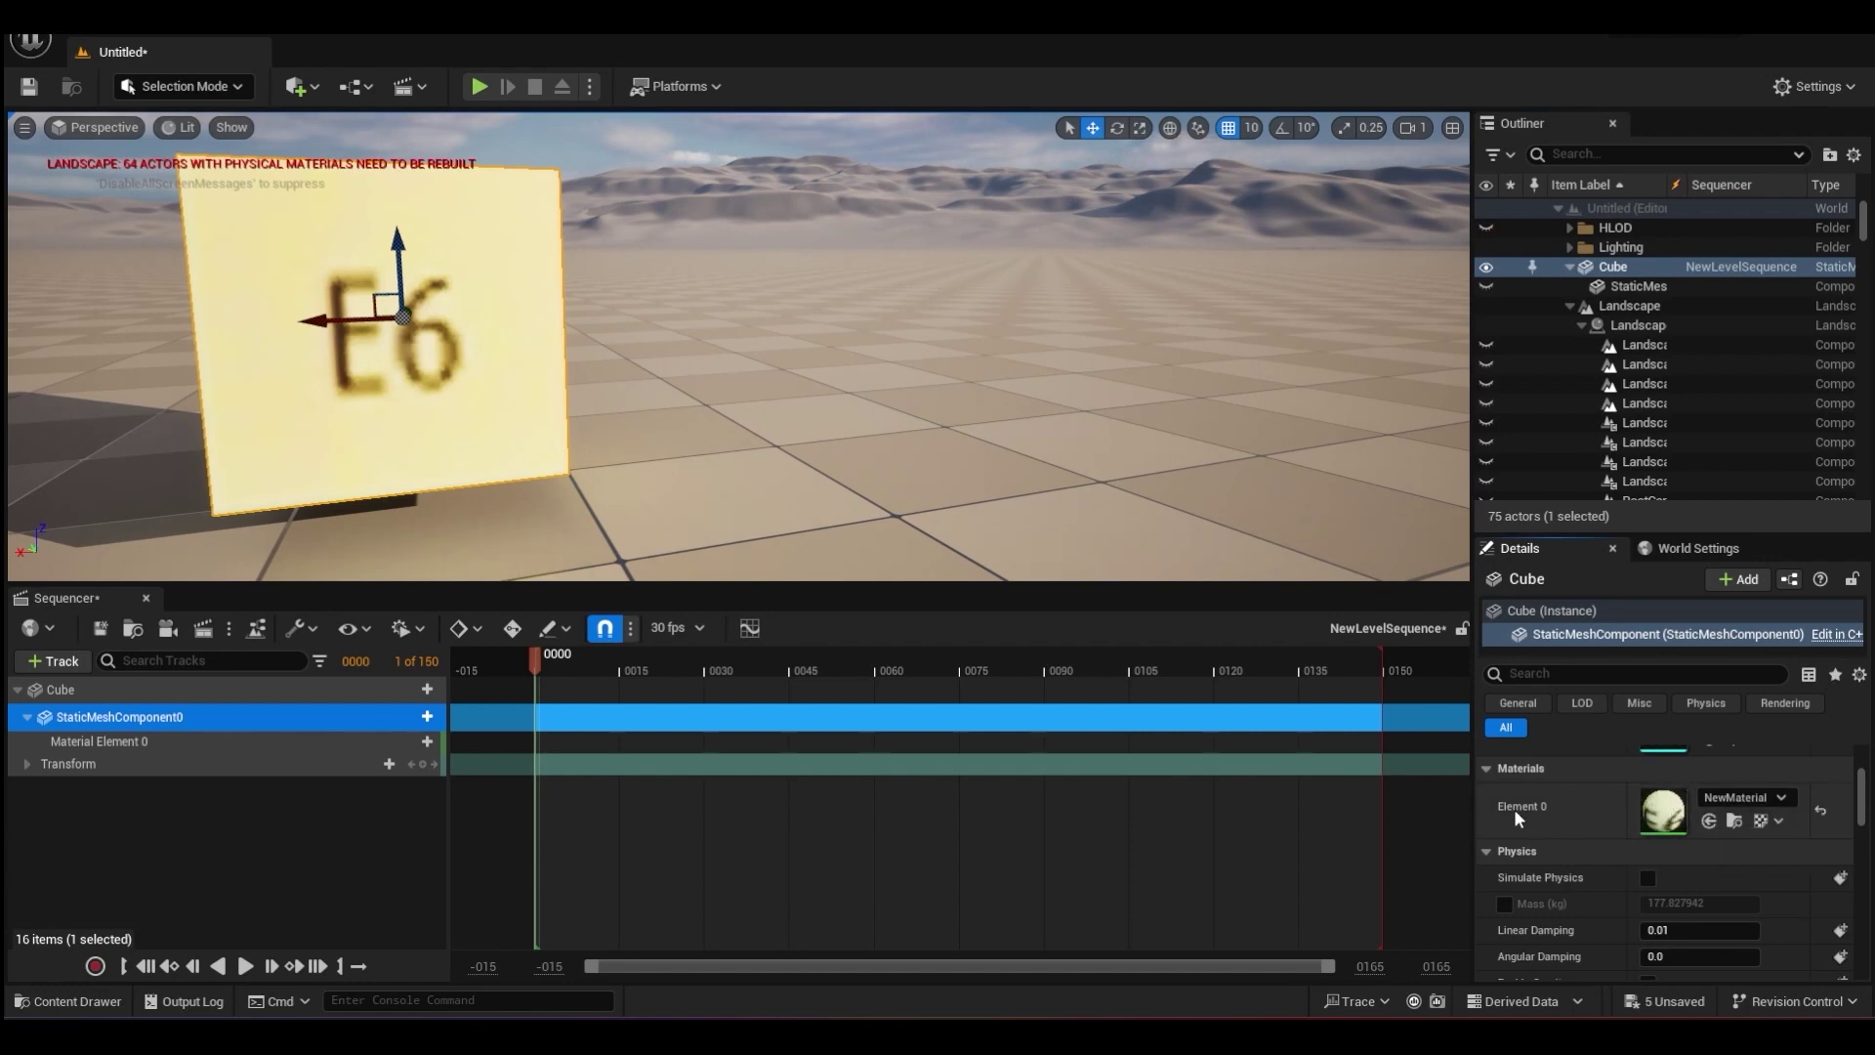
Add the U and V scalar parameters to the Material Element 0 track.
{"action": "left_click", "coordinate": [371, 745]}
{"action": "left_click", "coordinate": [426, 741]}
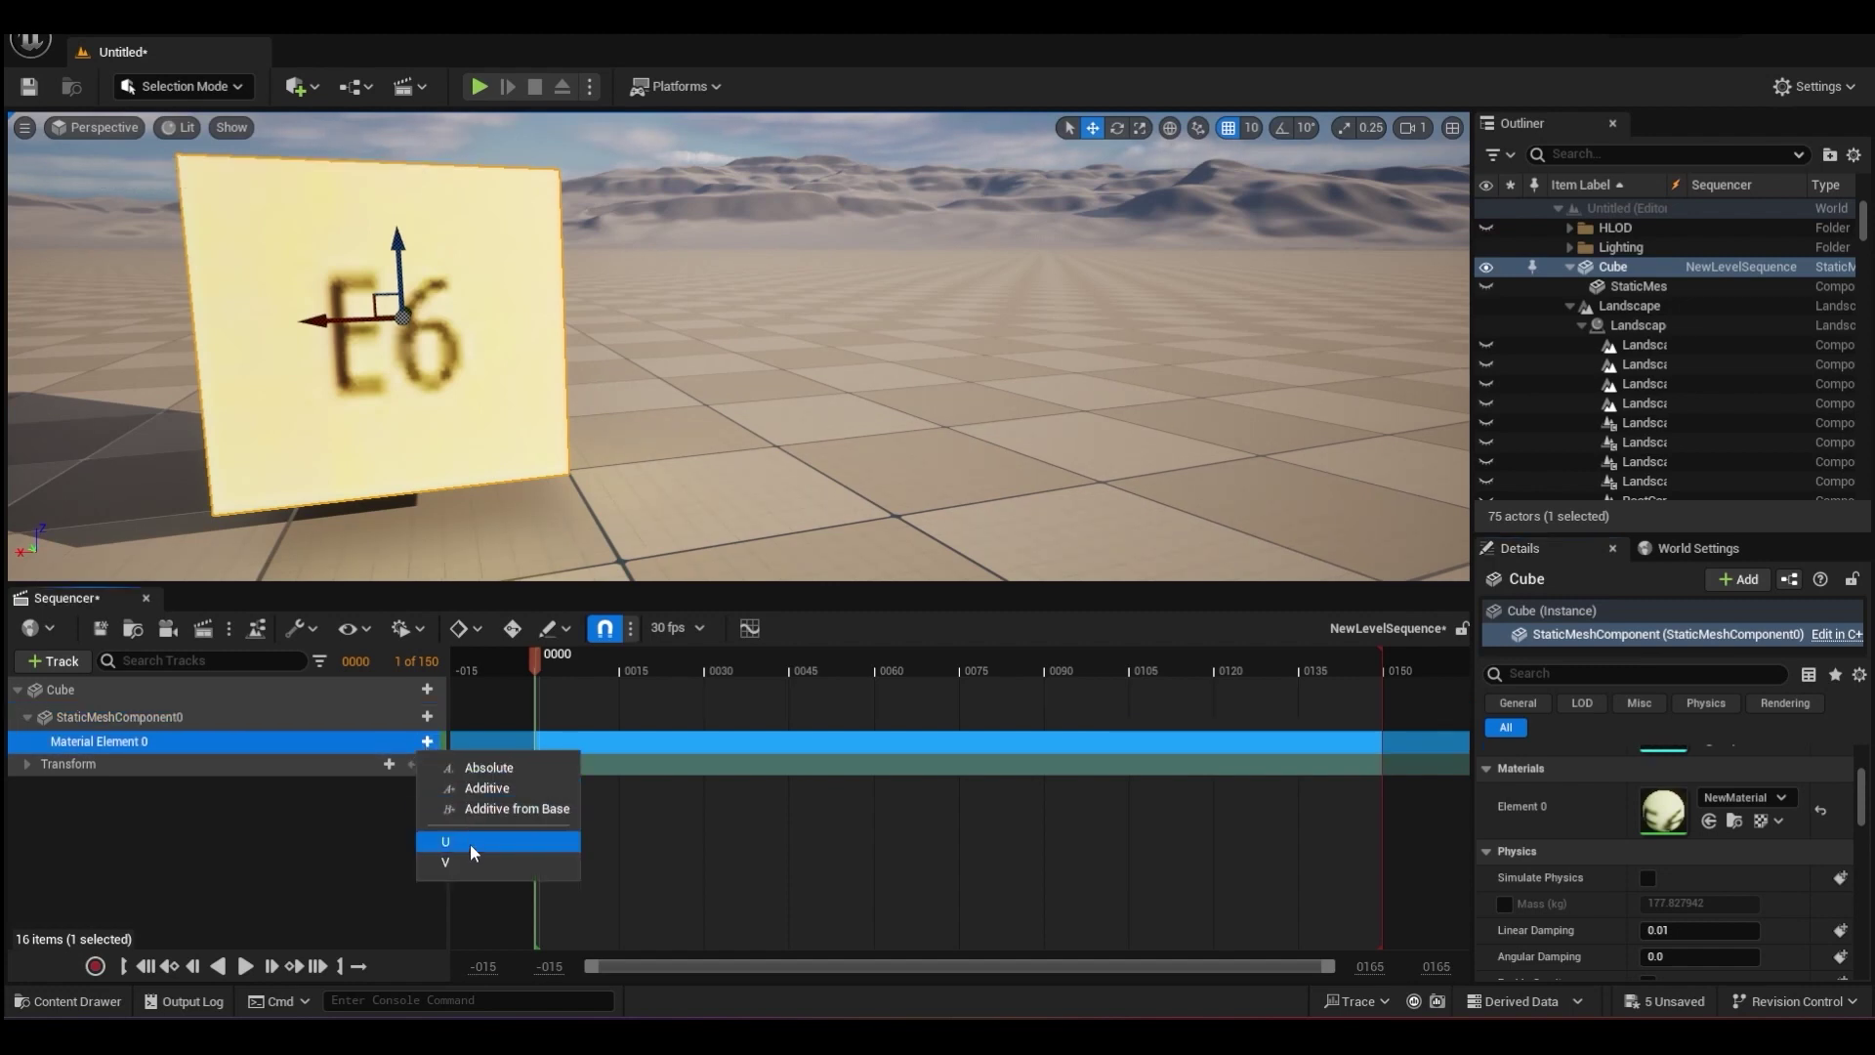
{"action": "left_click", "coordinate": [469, 846]}
{"action": "left_click", "coordinate": [427, 717]}
{"action": "left_click", "coordinate": [388, 741]}
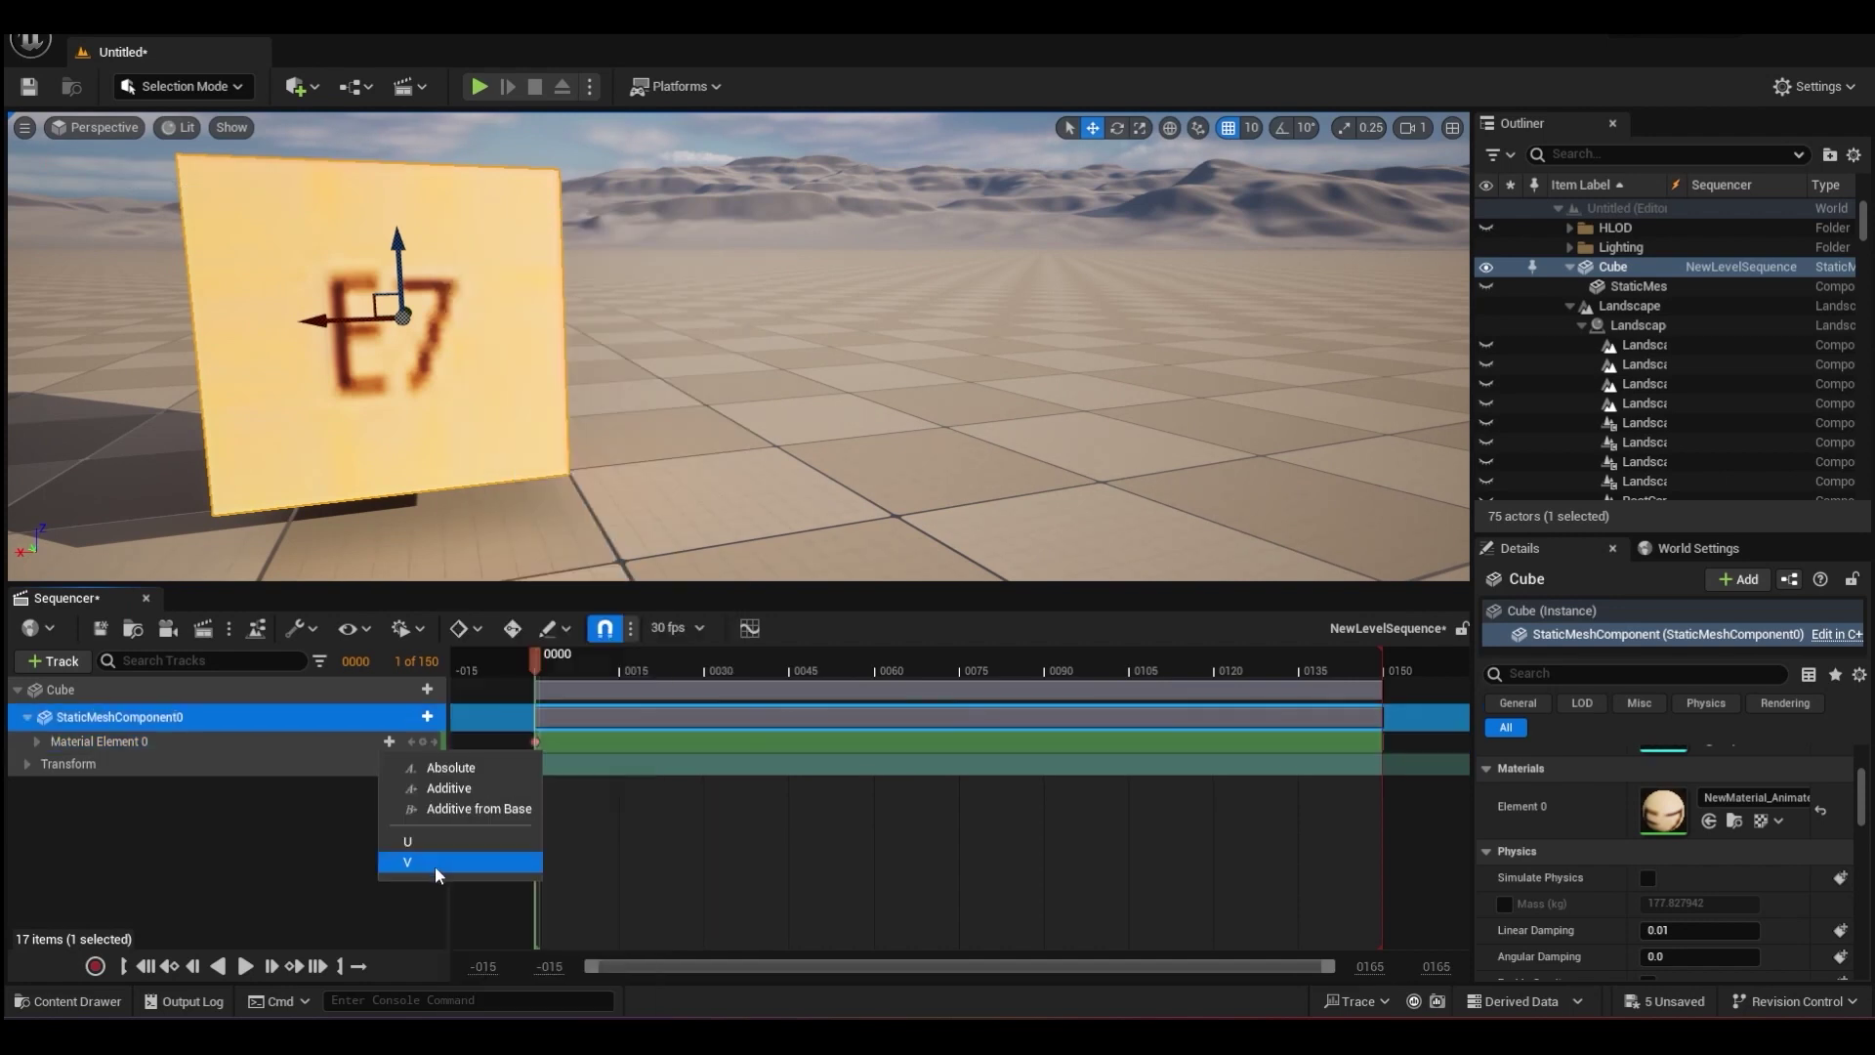
{"action": "left_click", "coordinate": [429, 865]}
Expand the Material Element 0 track and set the U and V keys at frame 0 to 0.
{"action": "left_click", "coordinate": [37, 744]}
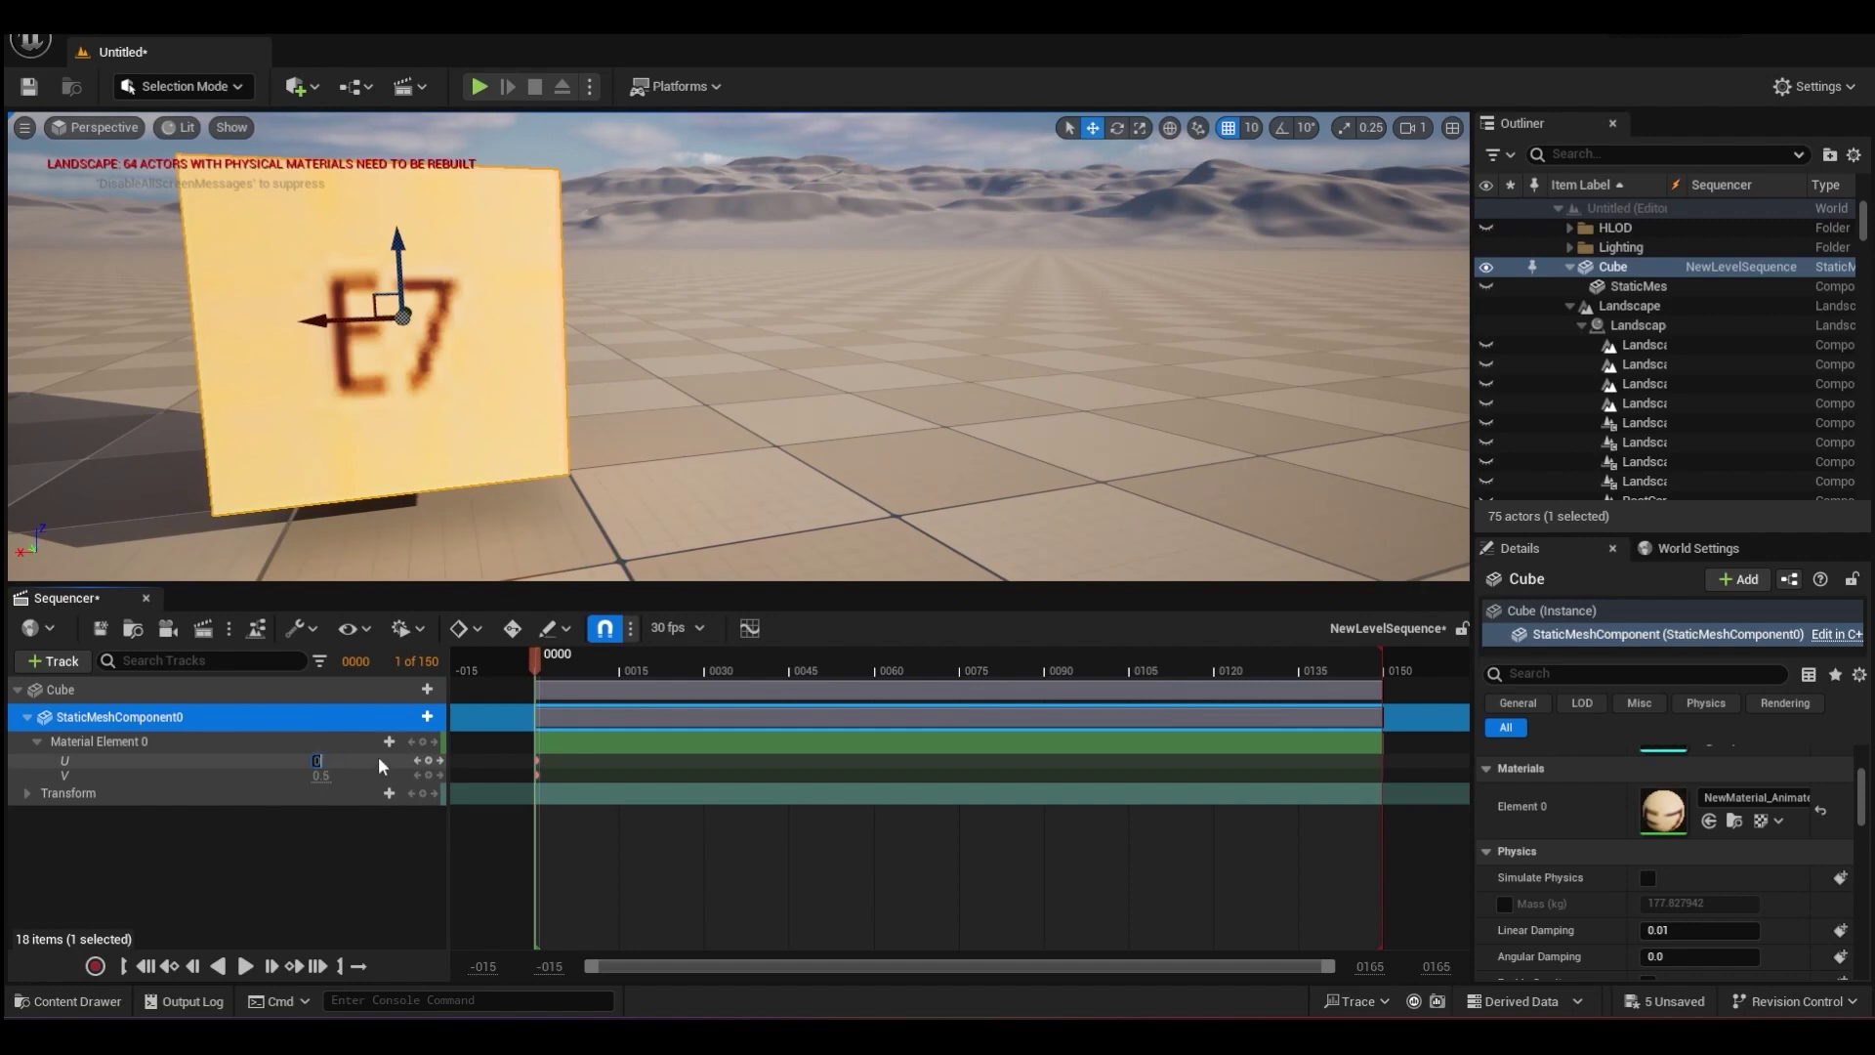
{"action": "key", "text": "Return"}
{"action": "left_click", "coordinate": [319, 774]}
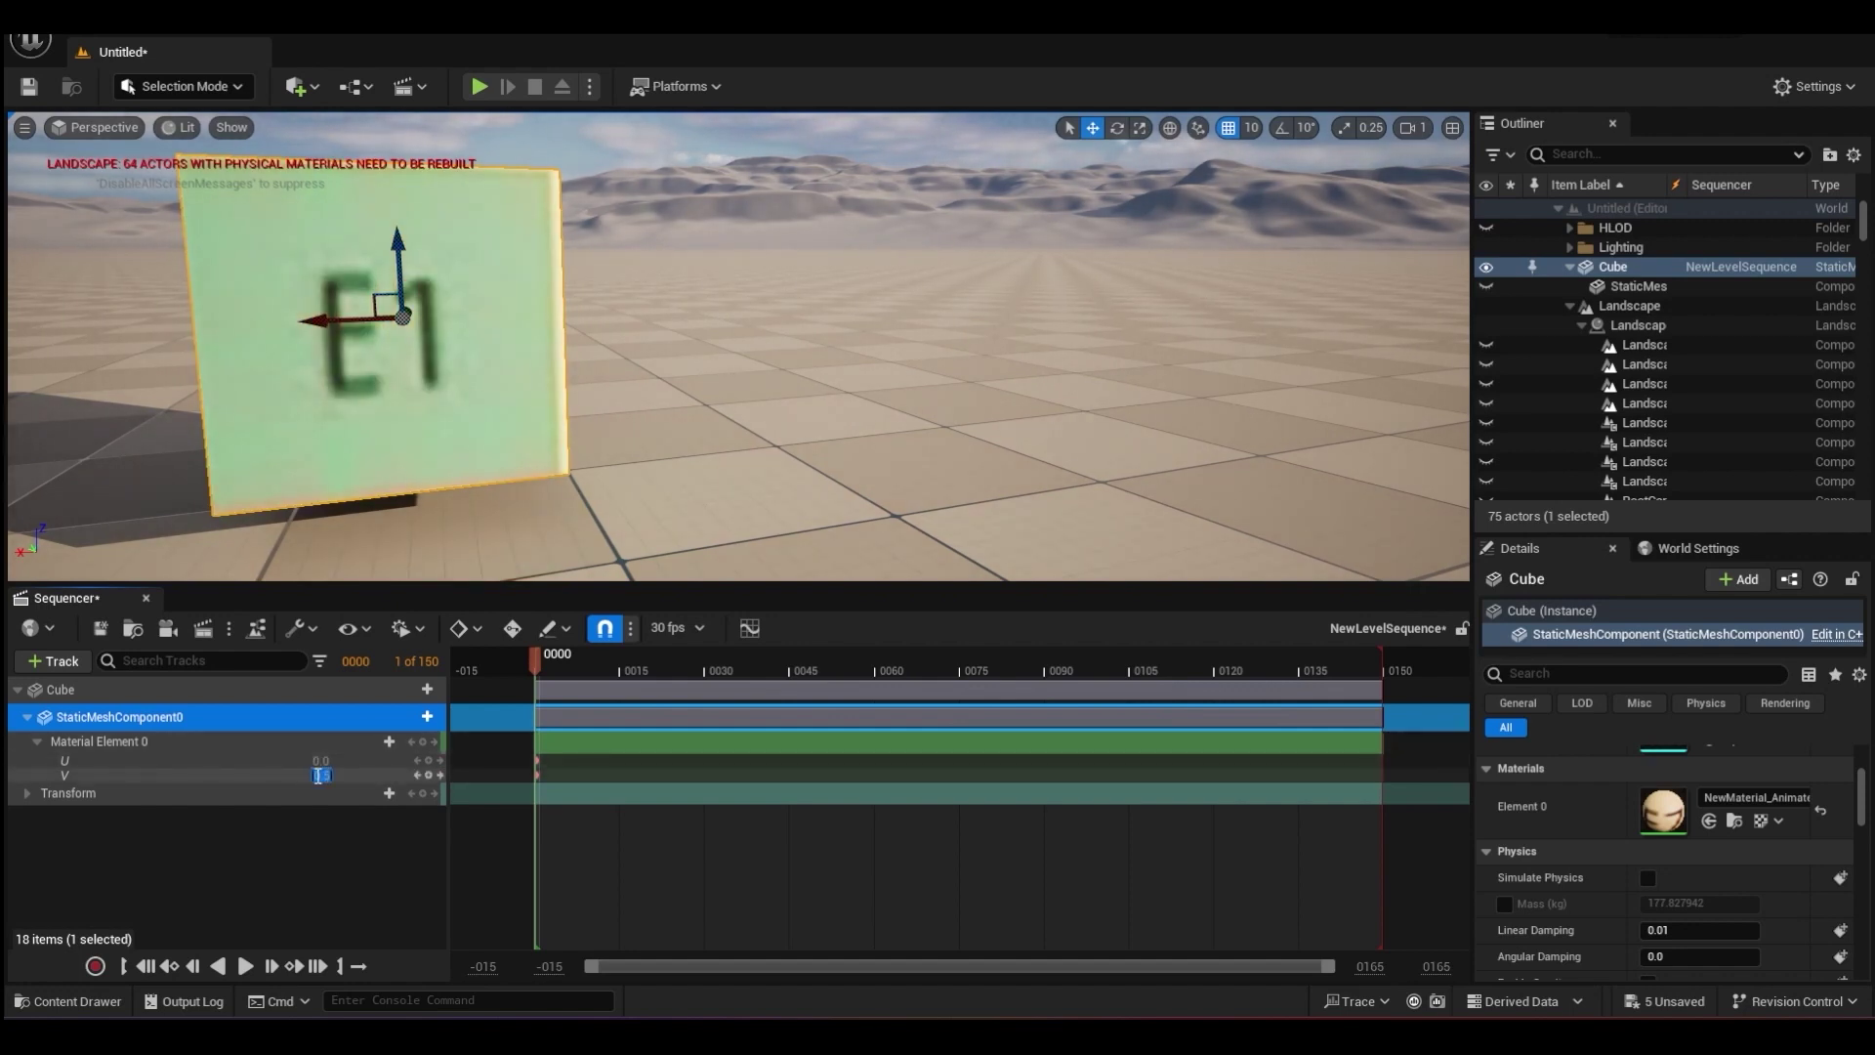
{"action": "type", "text": "0"}
{"action": "key", "text": "Return"}
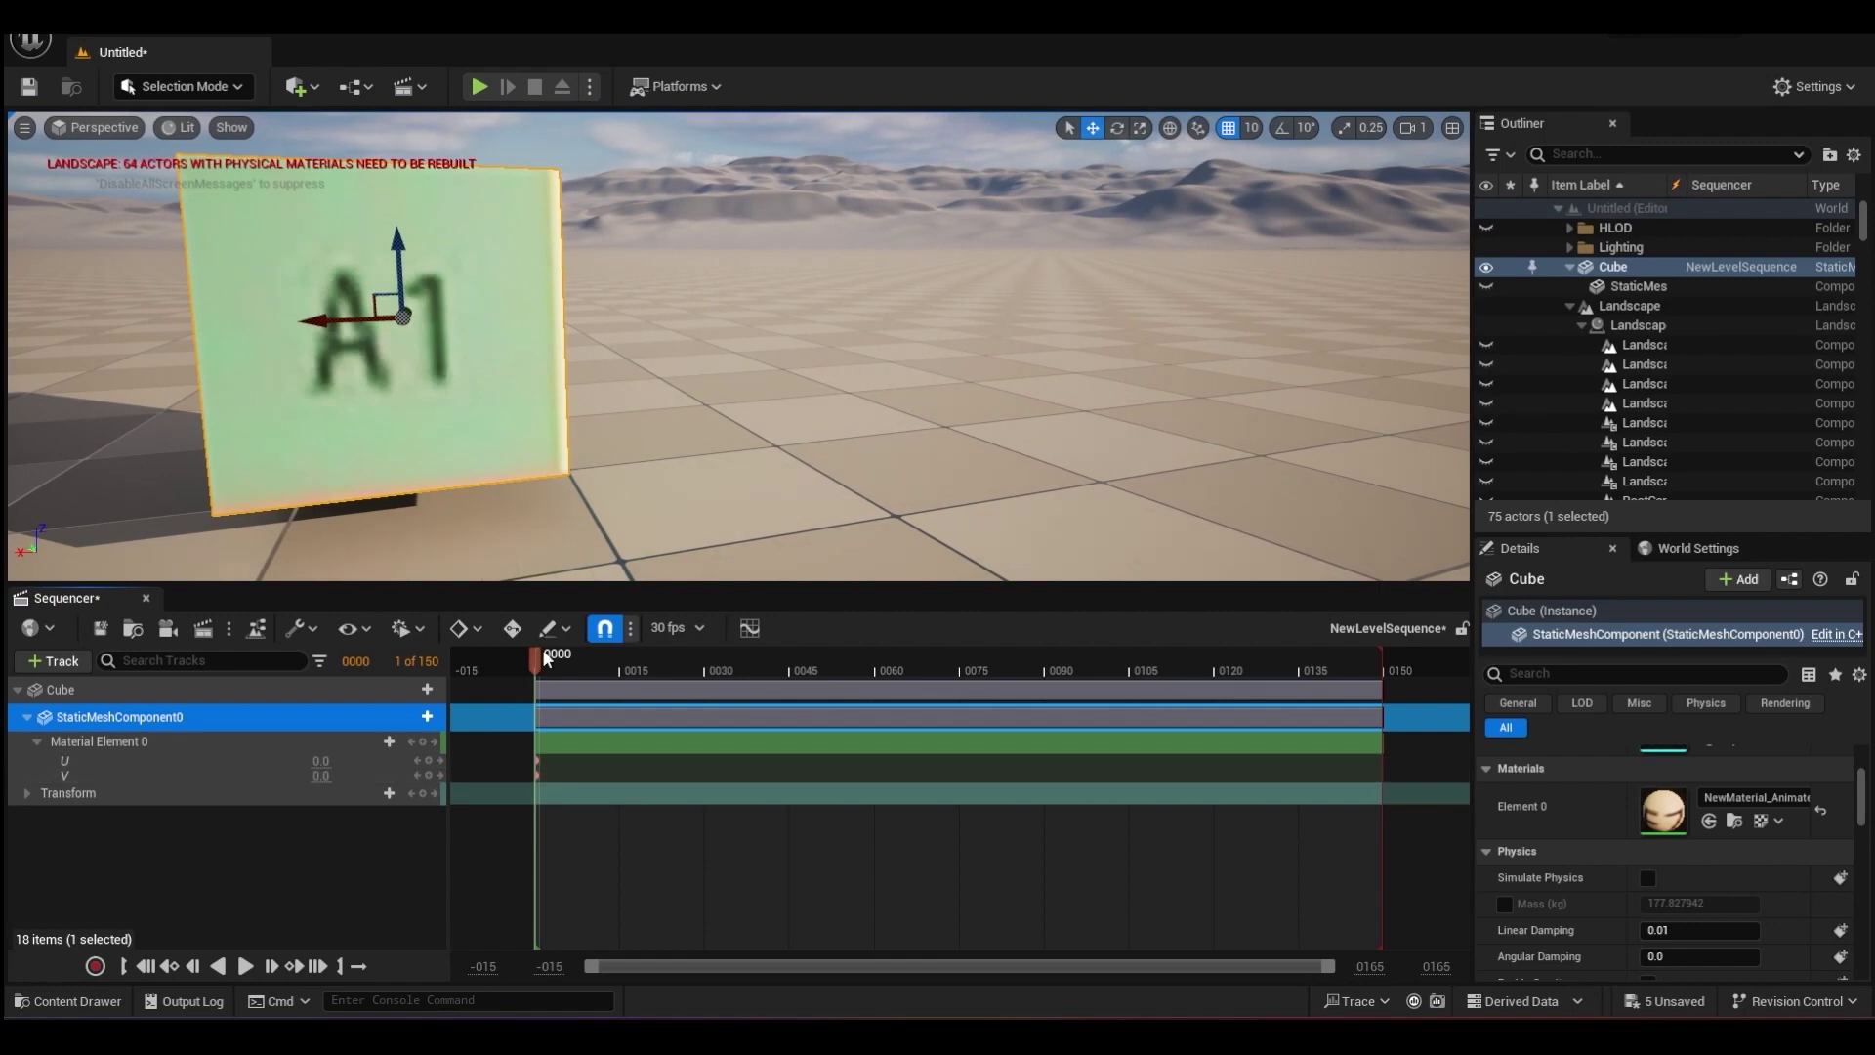
At frame 44, key the U parameter at 0.625 and the V parameter at 0.5.
{"action": "left_click_drag", "start_coordinate": [548, 664], "coordinate": [784, 664]}
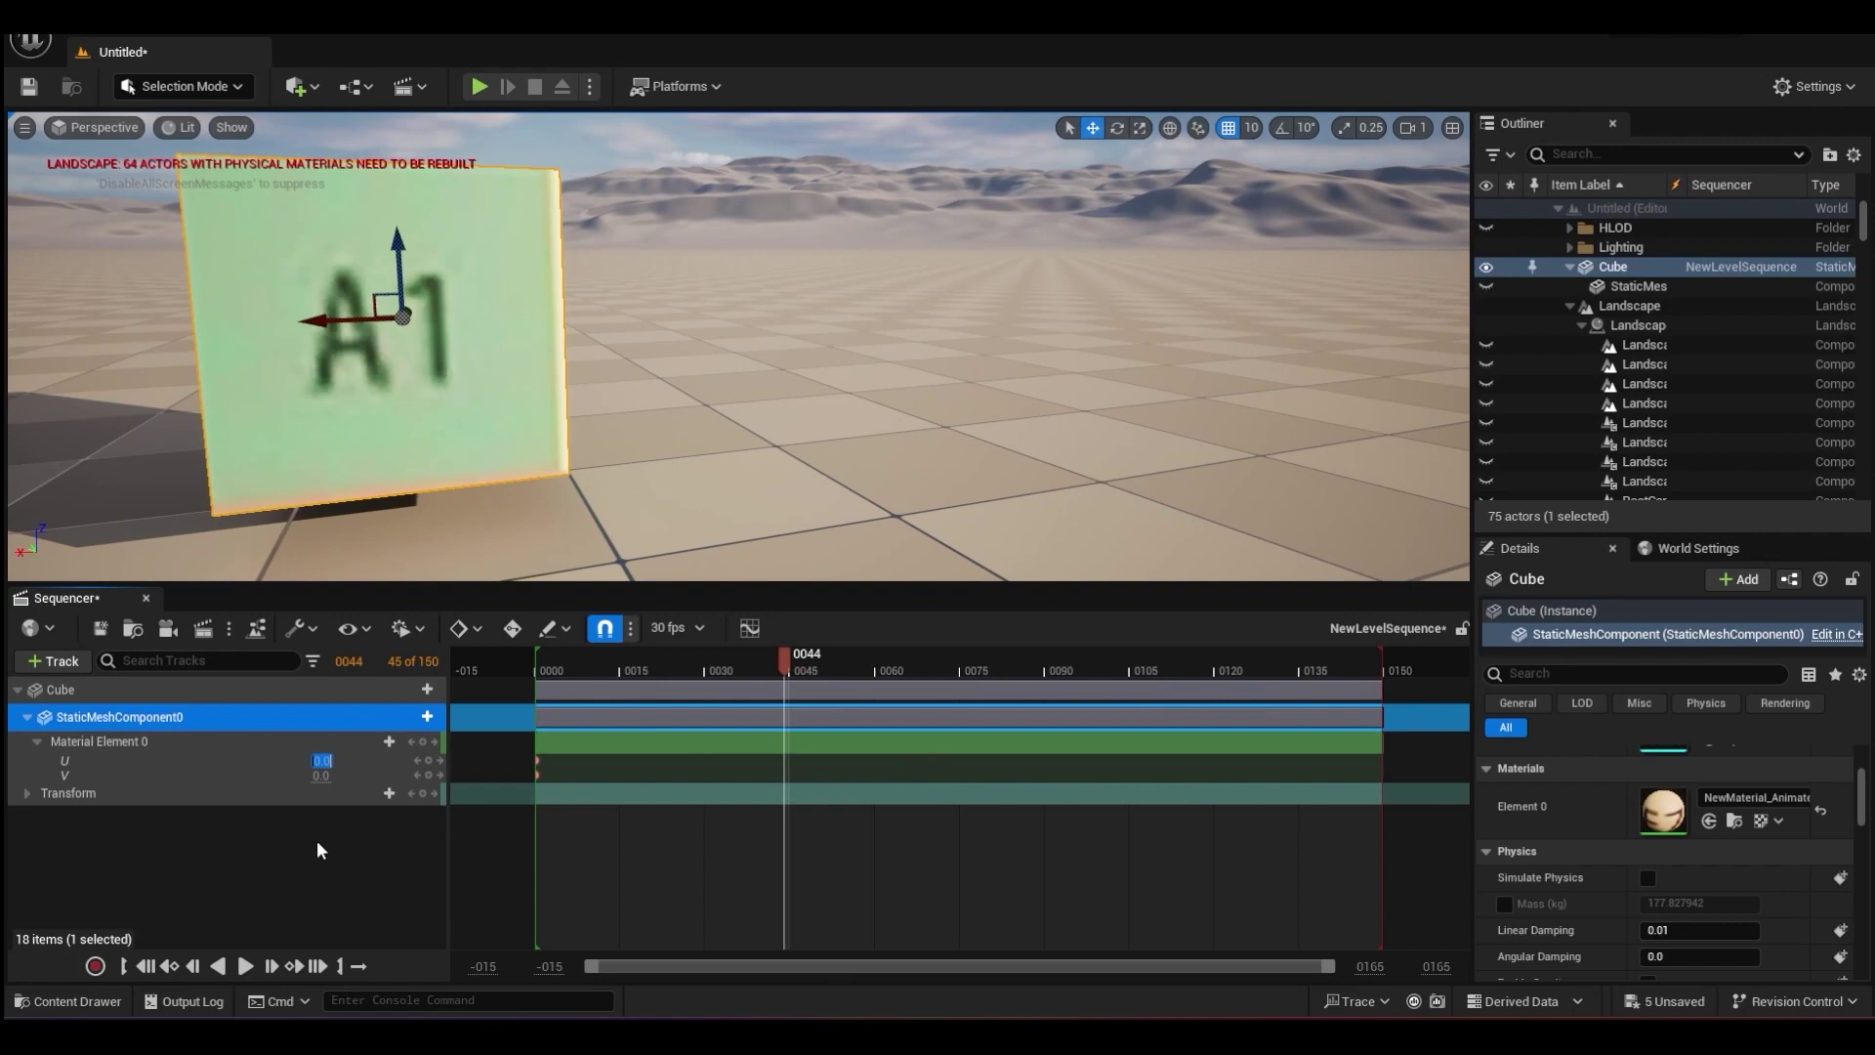
{"action": "key", "text": "BackSpace"}
{"action": "type", "text": "0.625"}
{"action": "key", "text": "Tab"}
{"action": "key", "text": "Return"}
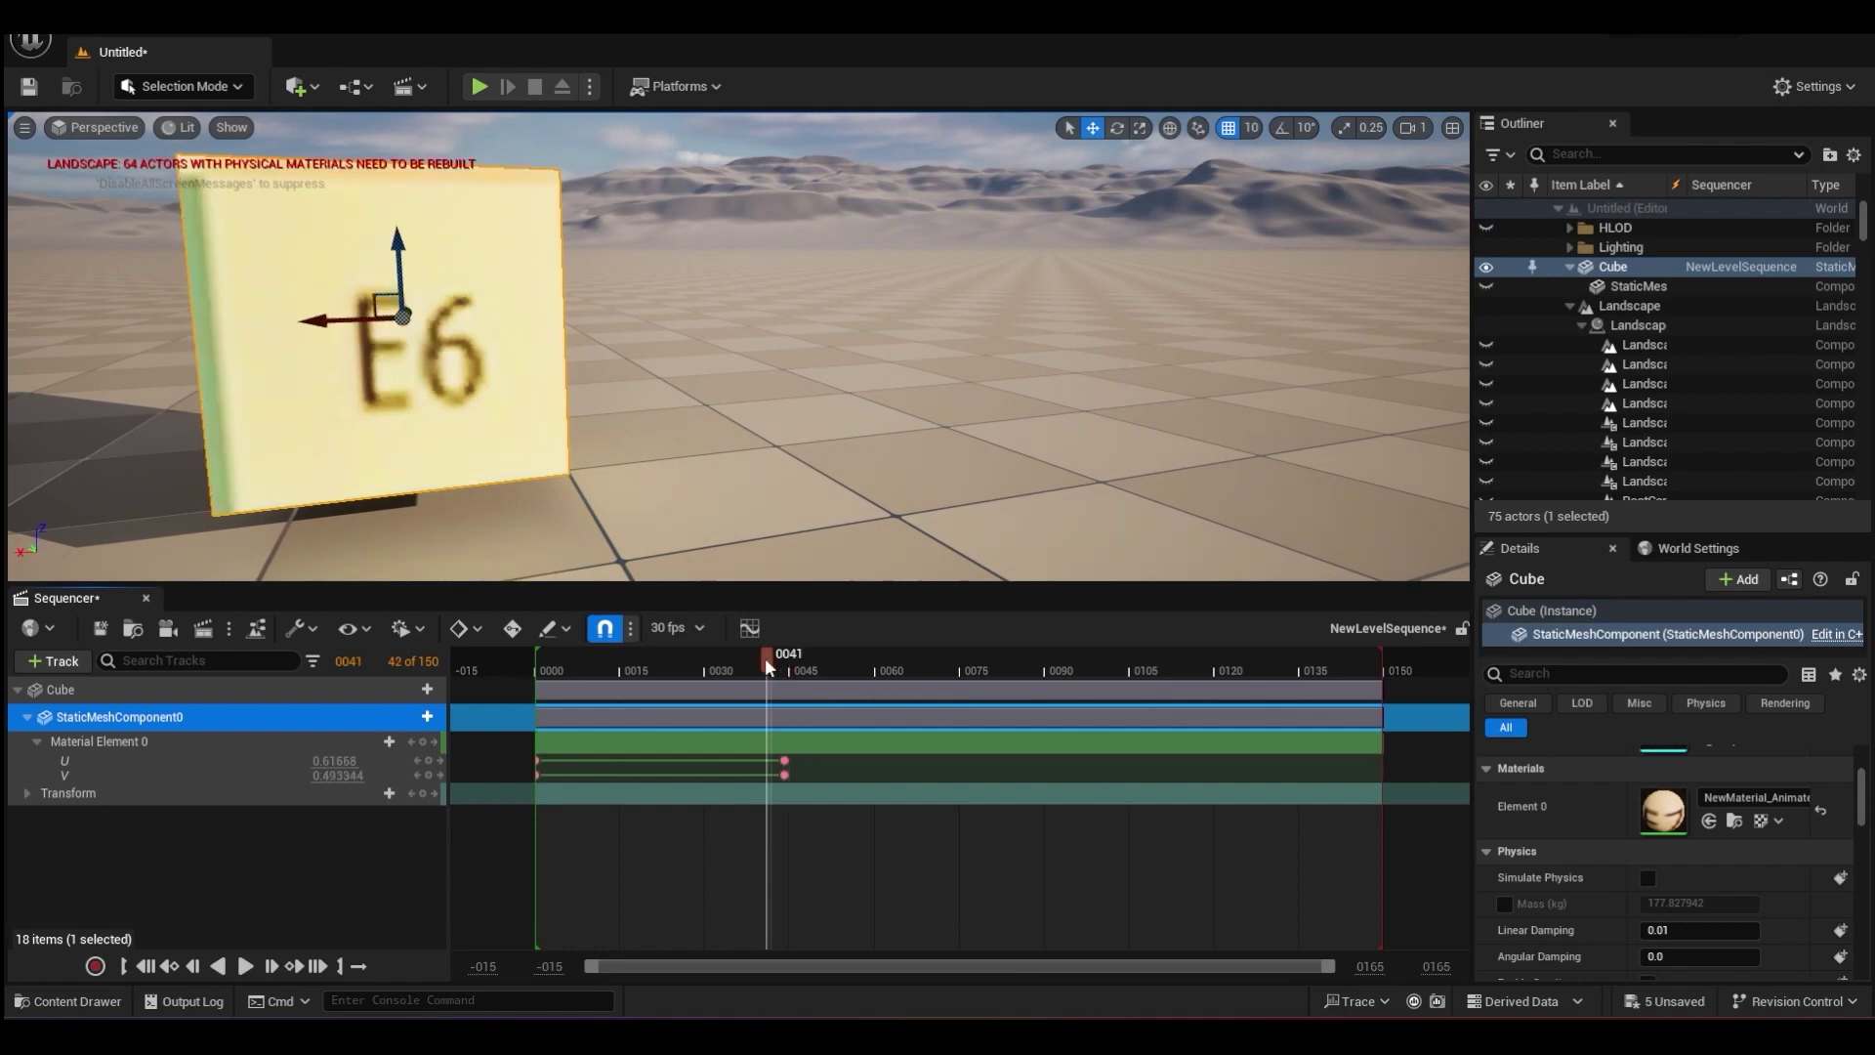
Play the sequence from frame 0 and scrub back to frame 31 to examine how the texture slides between keys.
{"action": "left_click_drag", "start_coordinate": [782, 654], "coordinate": [535, 653]}
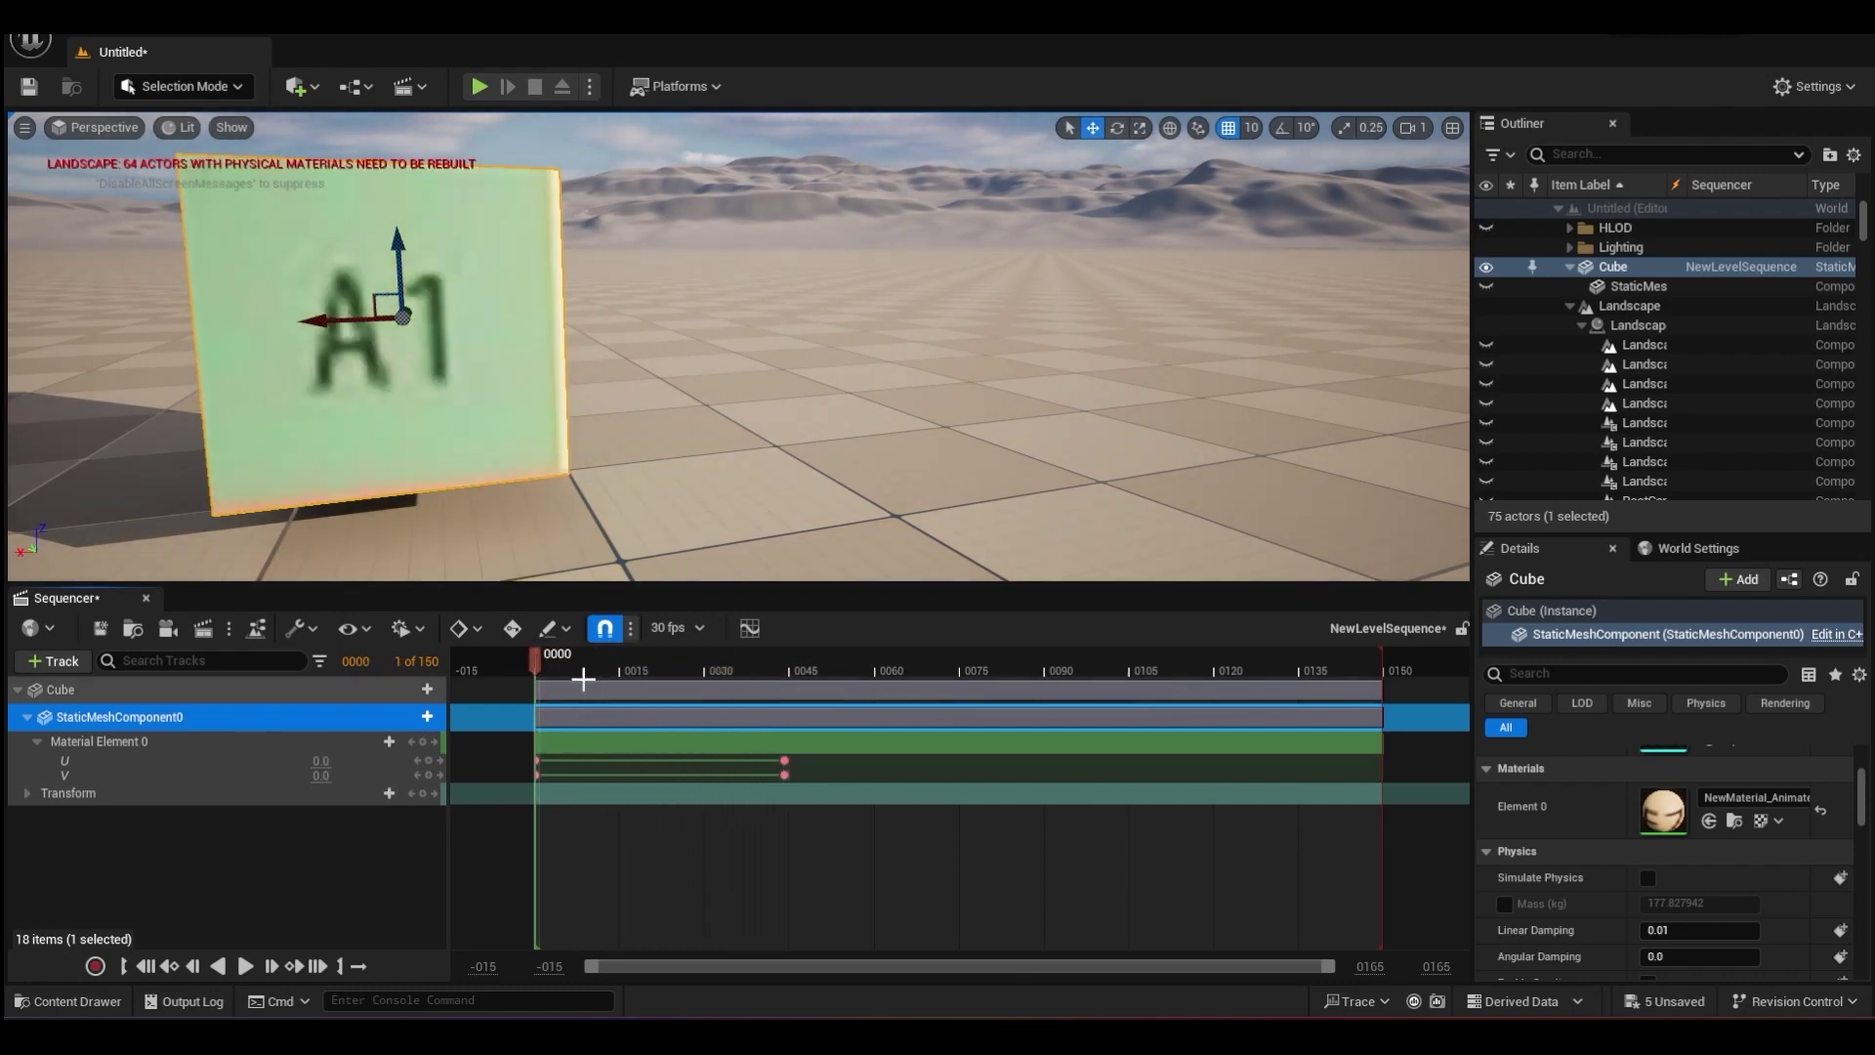
{"action": "key", "text": "space"}
{"action": "key", "text": "space"}
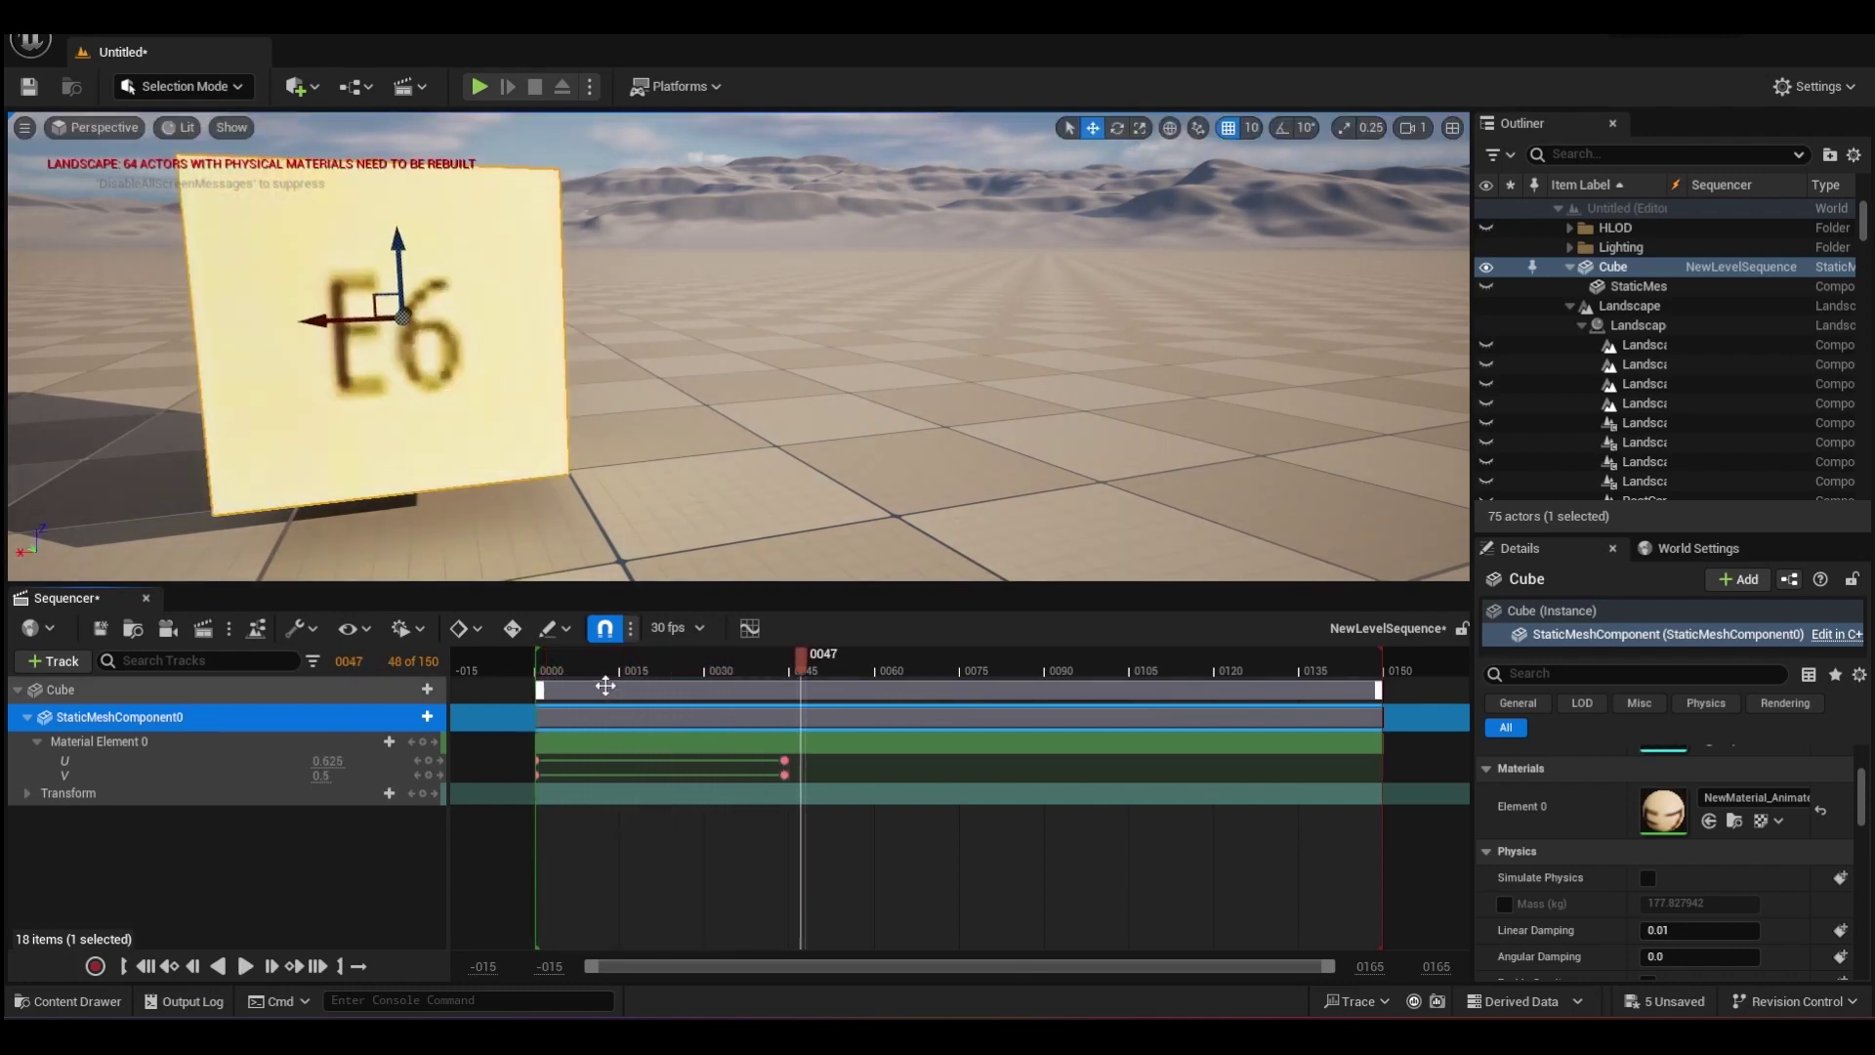
{"action": "left_click_drag", "start_coordinate": [801, 670], "coordinate": [710, 660]}
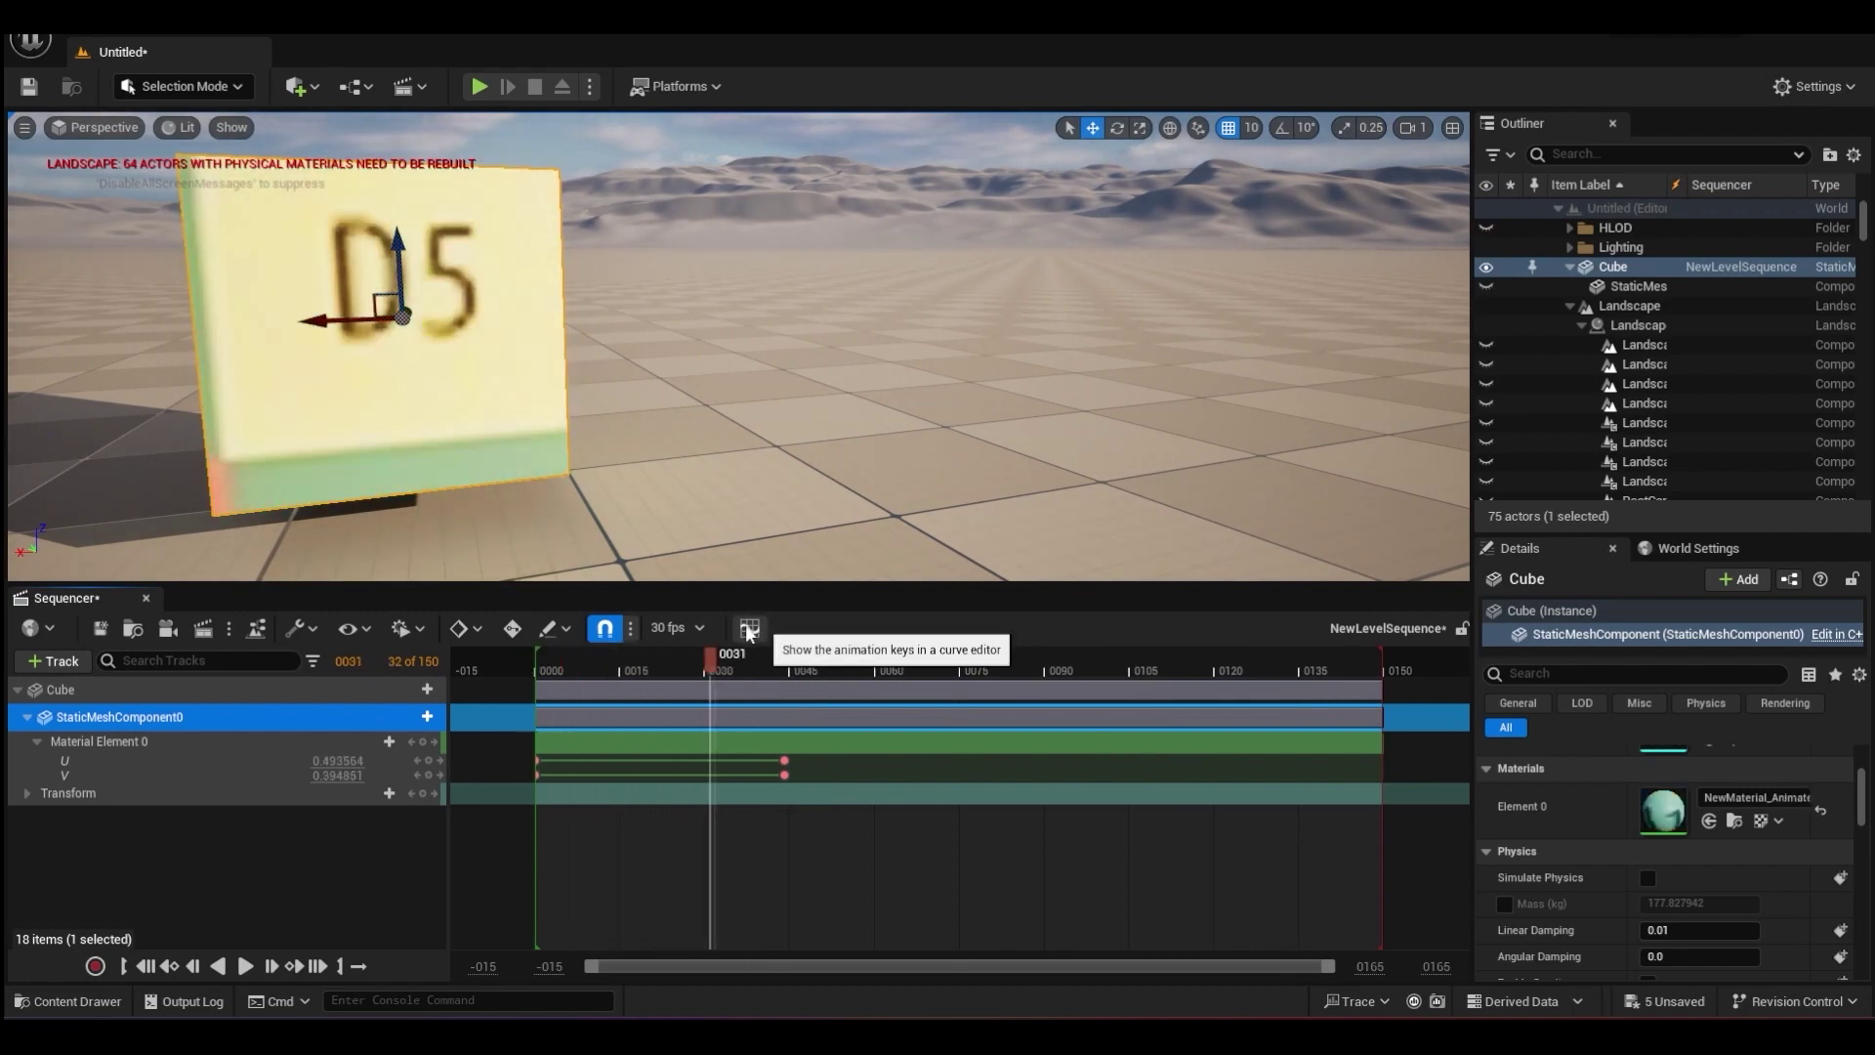
Set the U and V animation keys to constant interpolation in the curve editor.
{"action": "left_click", "coordinate": [748, 629]}
{"action": "left_click_drag", "start_coordinate": [1330, 616], "coordinate": [1406, 871]}
{"action": "key", "text": "f"}
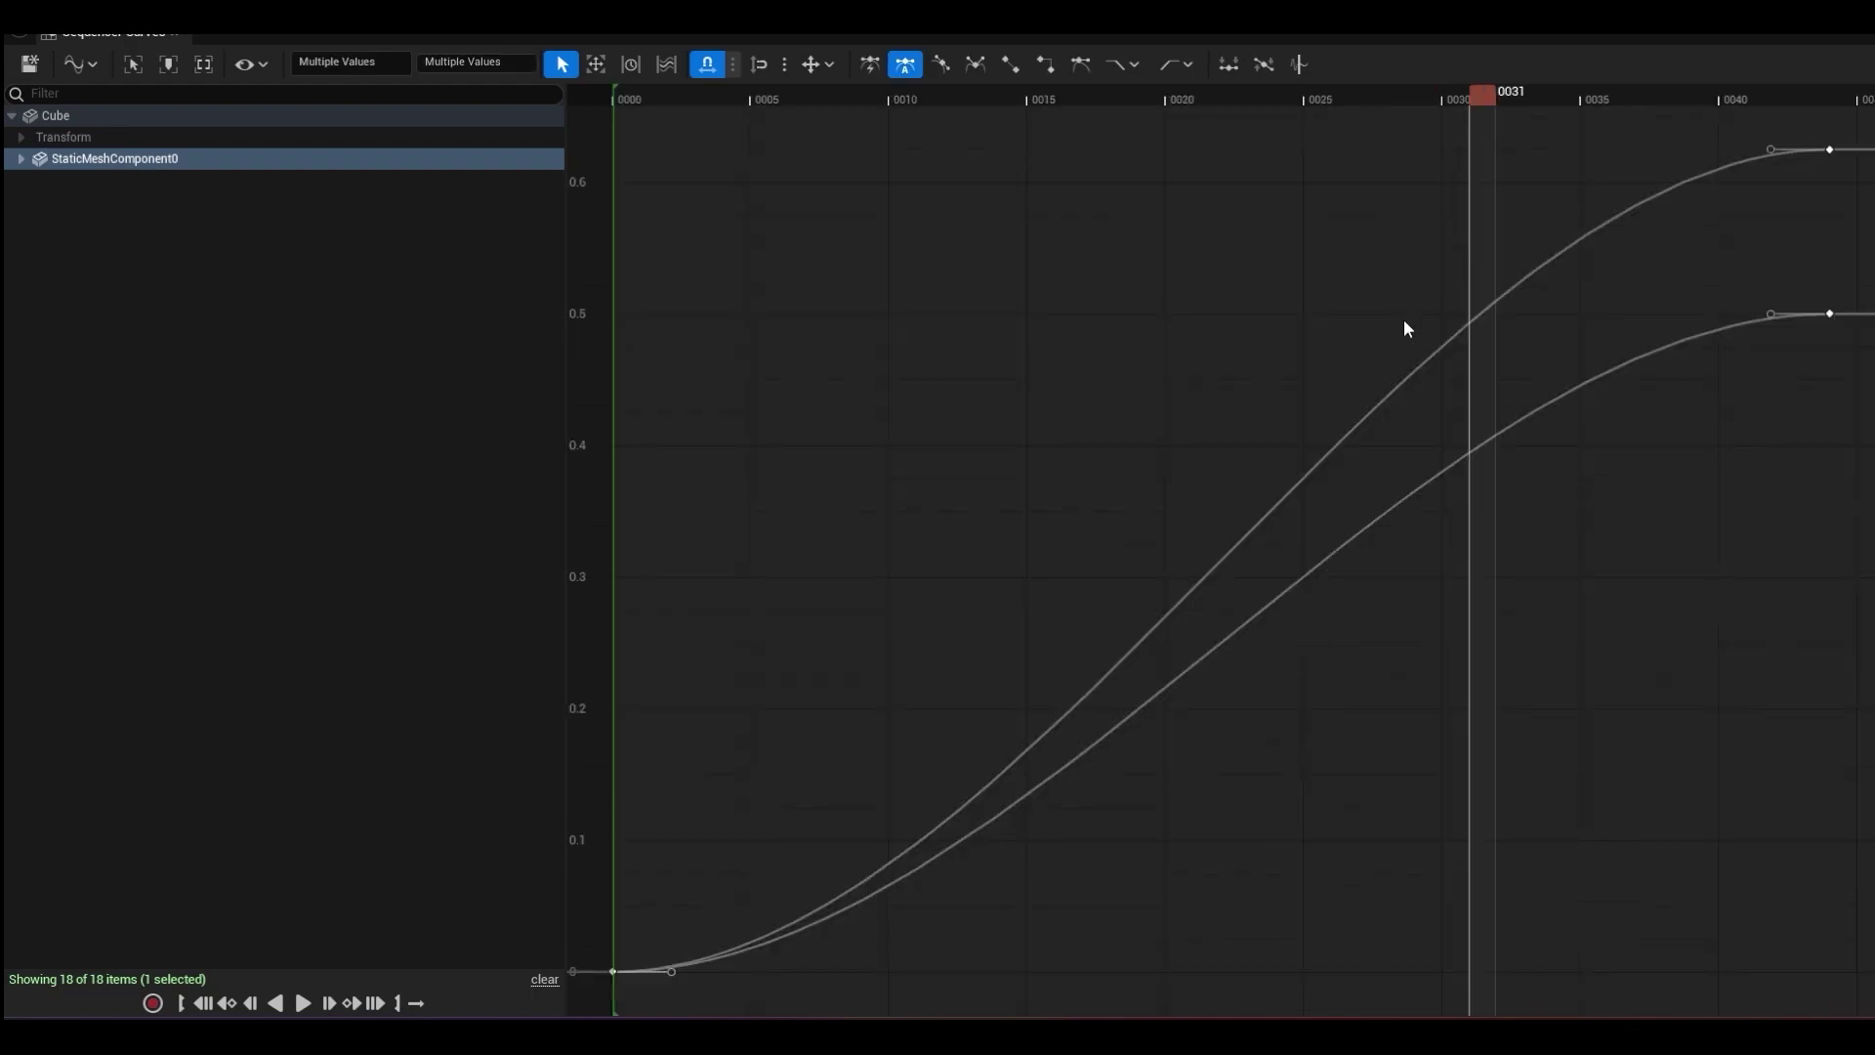
{"action": "left_click", "coordinate": [1047, 61]}
{"action": "scroll", "coordinate": [1671, 317], "scroll_direction": "down", "scroll_amount": 3}
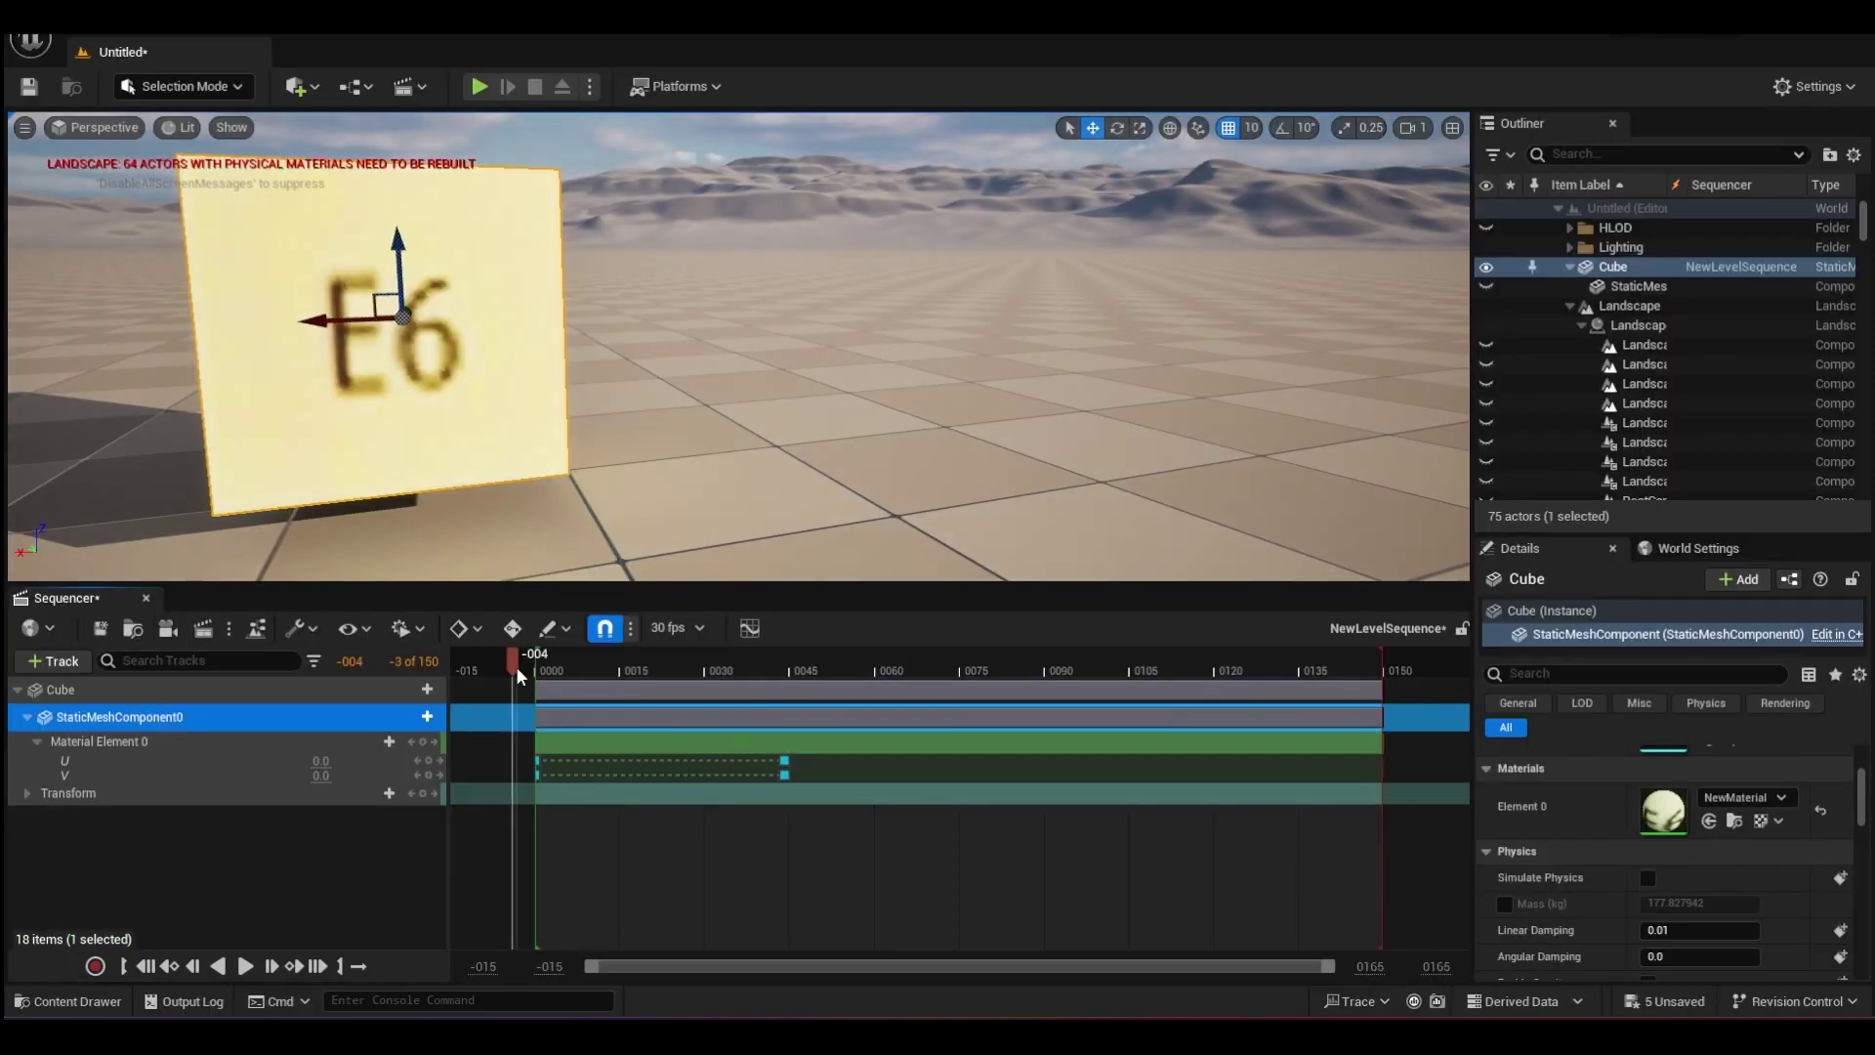
Replay the sequence from its start to check the stepped texture change, with two side faces of the cube in view.
{"action": "key", "text": "space"}
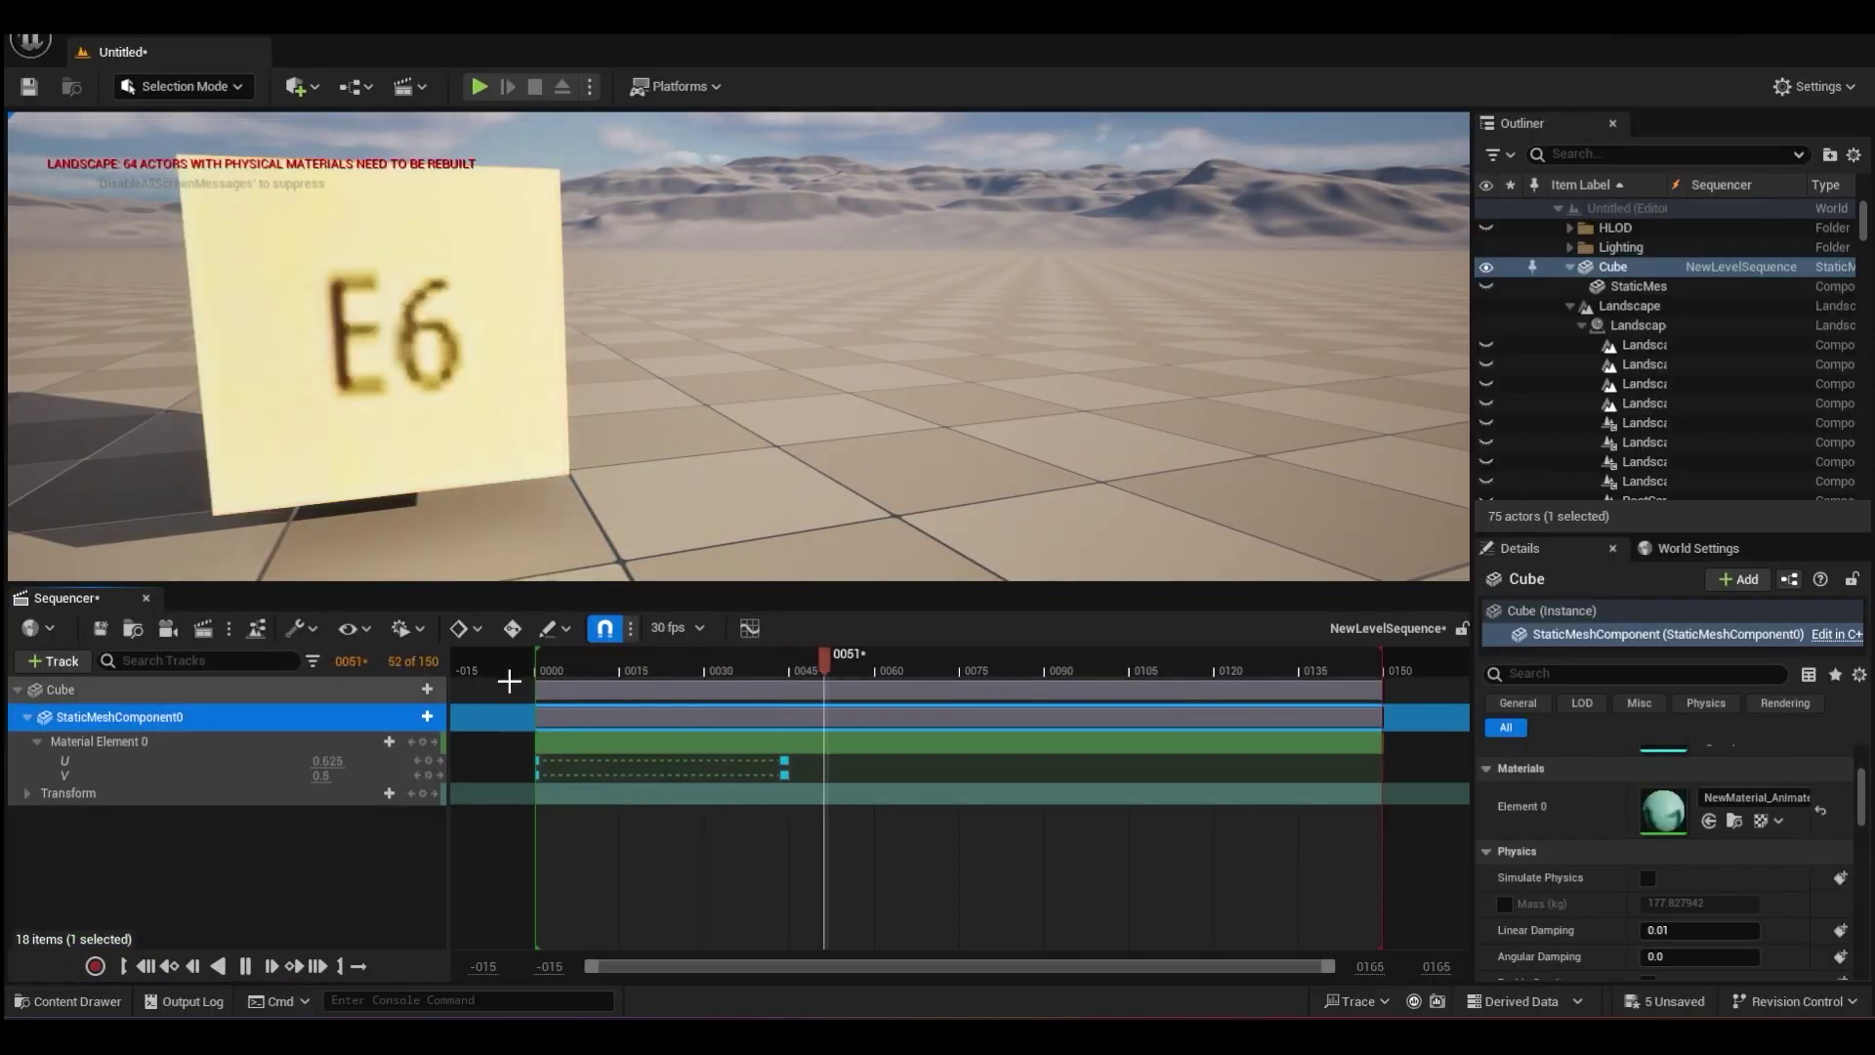
{"action": "left_click", "coordinate": [562, 672]}
{"action": "key", "text": "space"}
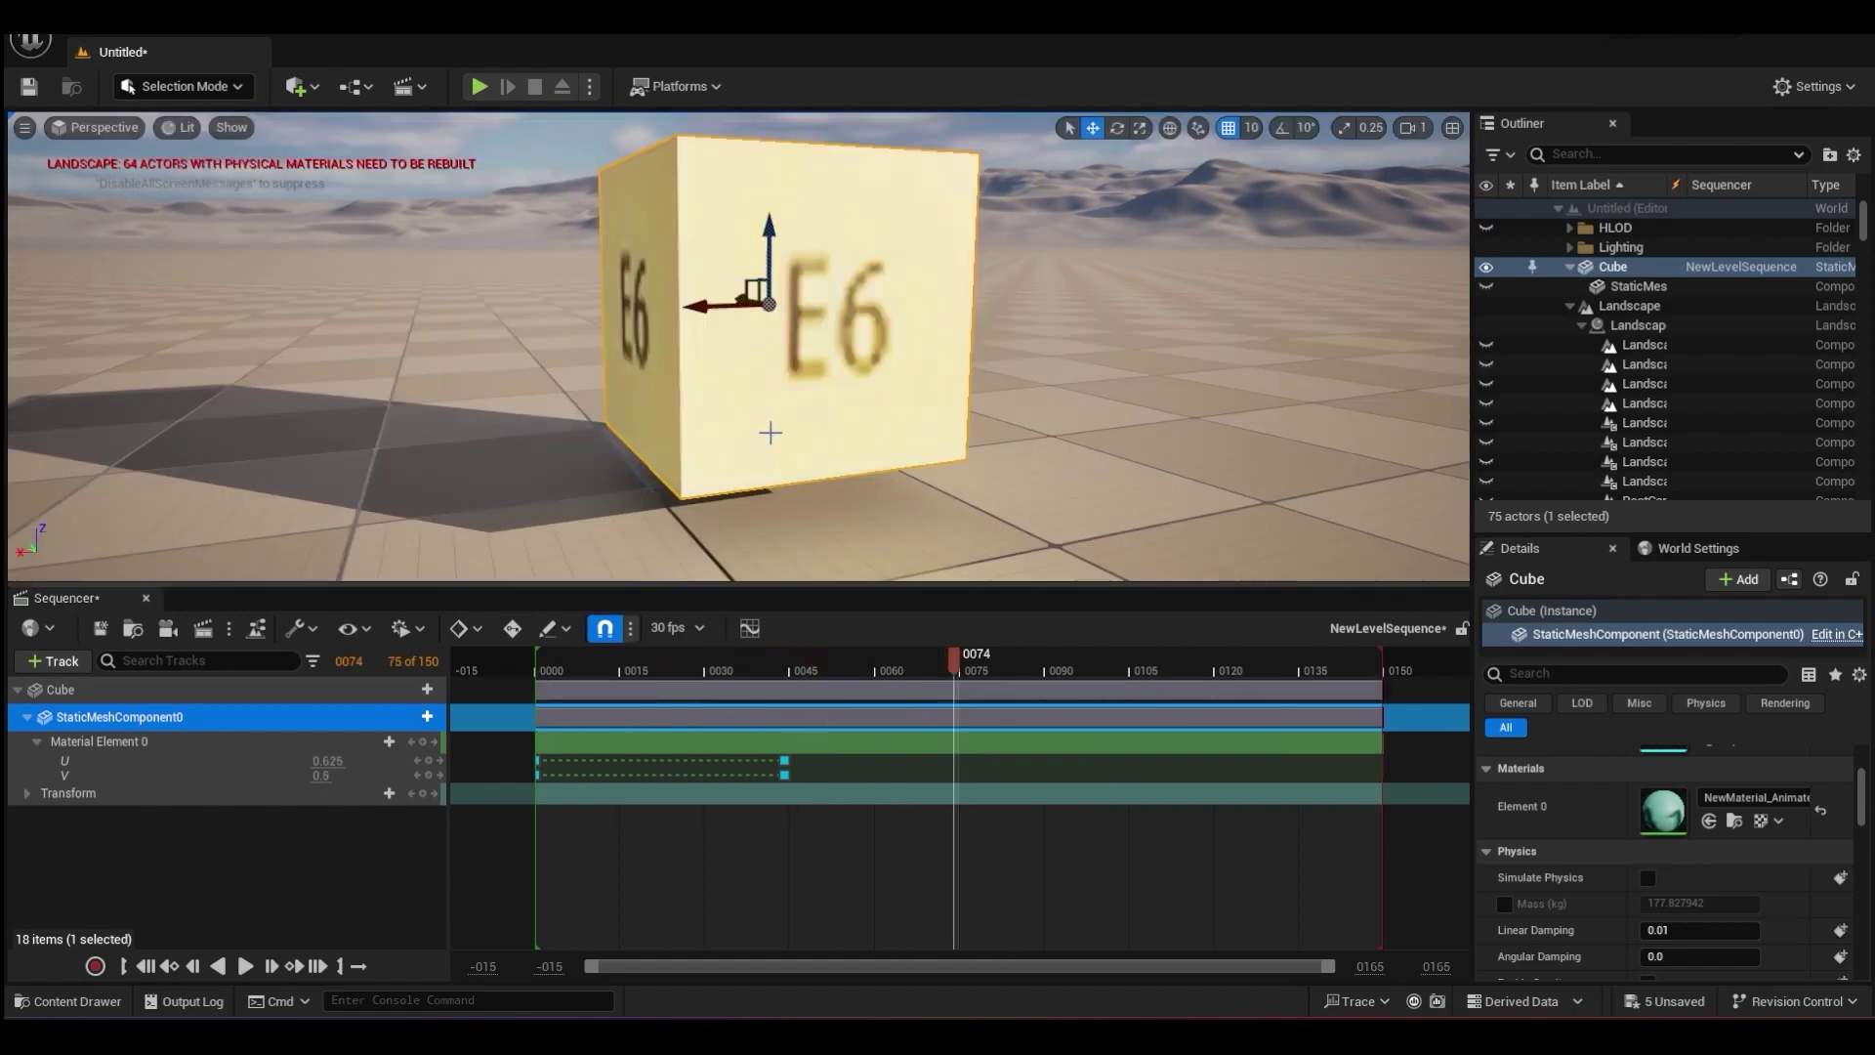
{"action": "left_click_drag", "start_coordinate": [787, 426], "coordinate": [893, 454], "text": "alt"}
{"action": "left_click_drag", "start_coordinate": [592, 664], "coordinate": [539, 663]}
{"action": "key", "text": "space"}
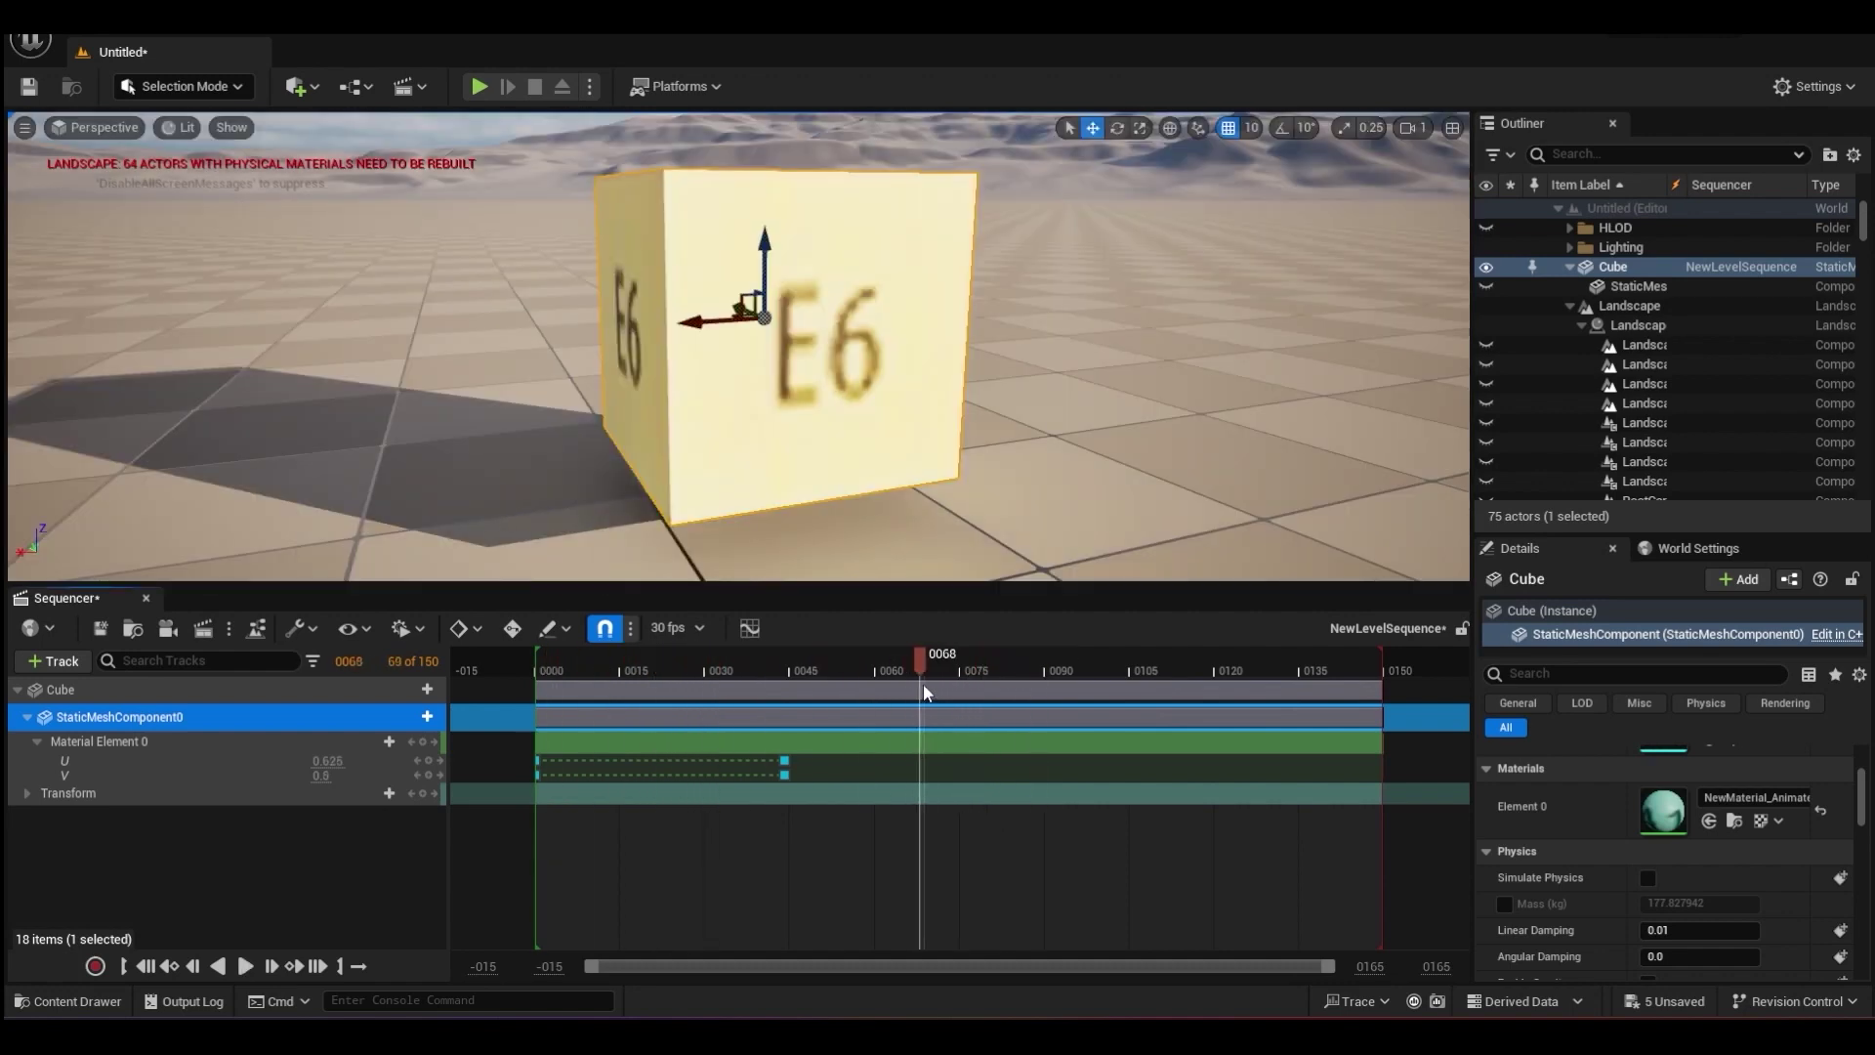
At frame 68, key the U parameter at 0.5 and add a V key at 0.5.
{"action": "left_click", "coordinate": [323, 764]}
{"action": "type", "text": "0.5"}
{"action": "key", "text": "Return"}
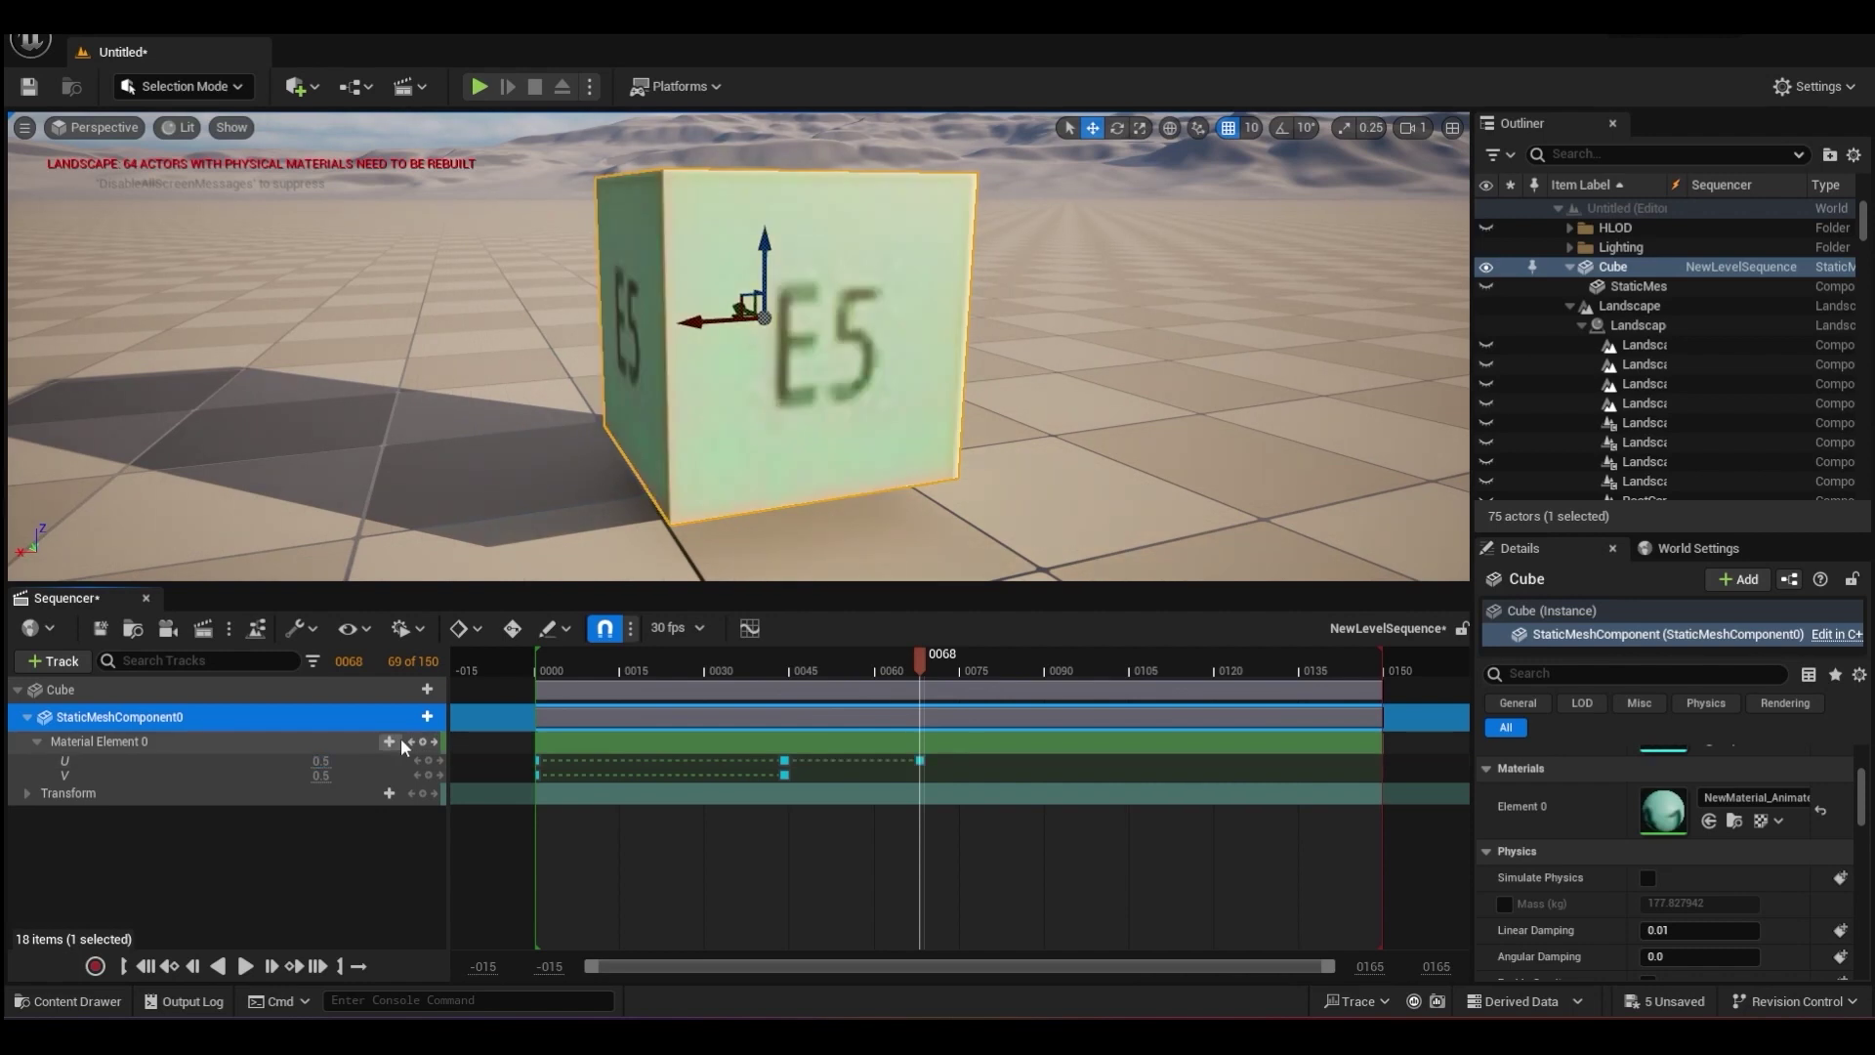
{"action": "left_click", "coordinate": [427, 776]}
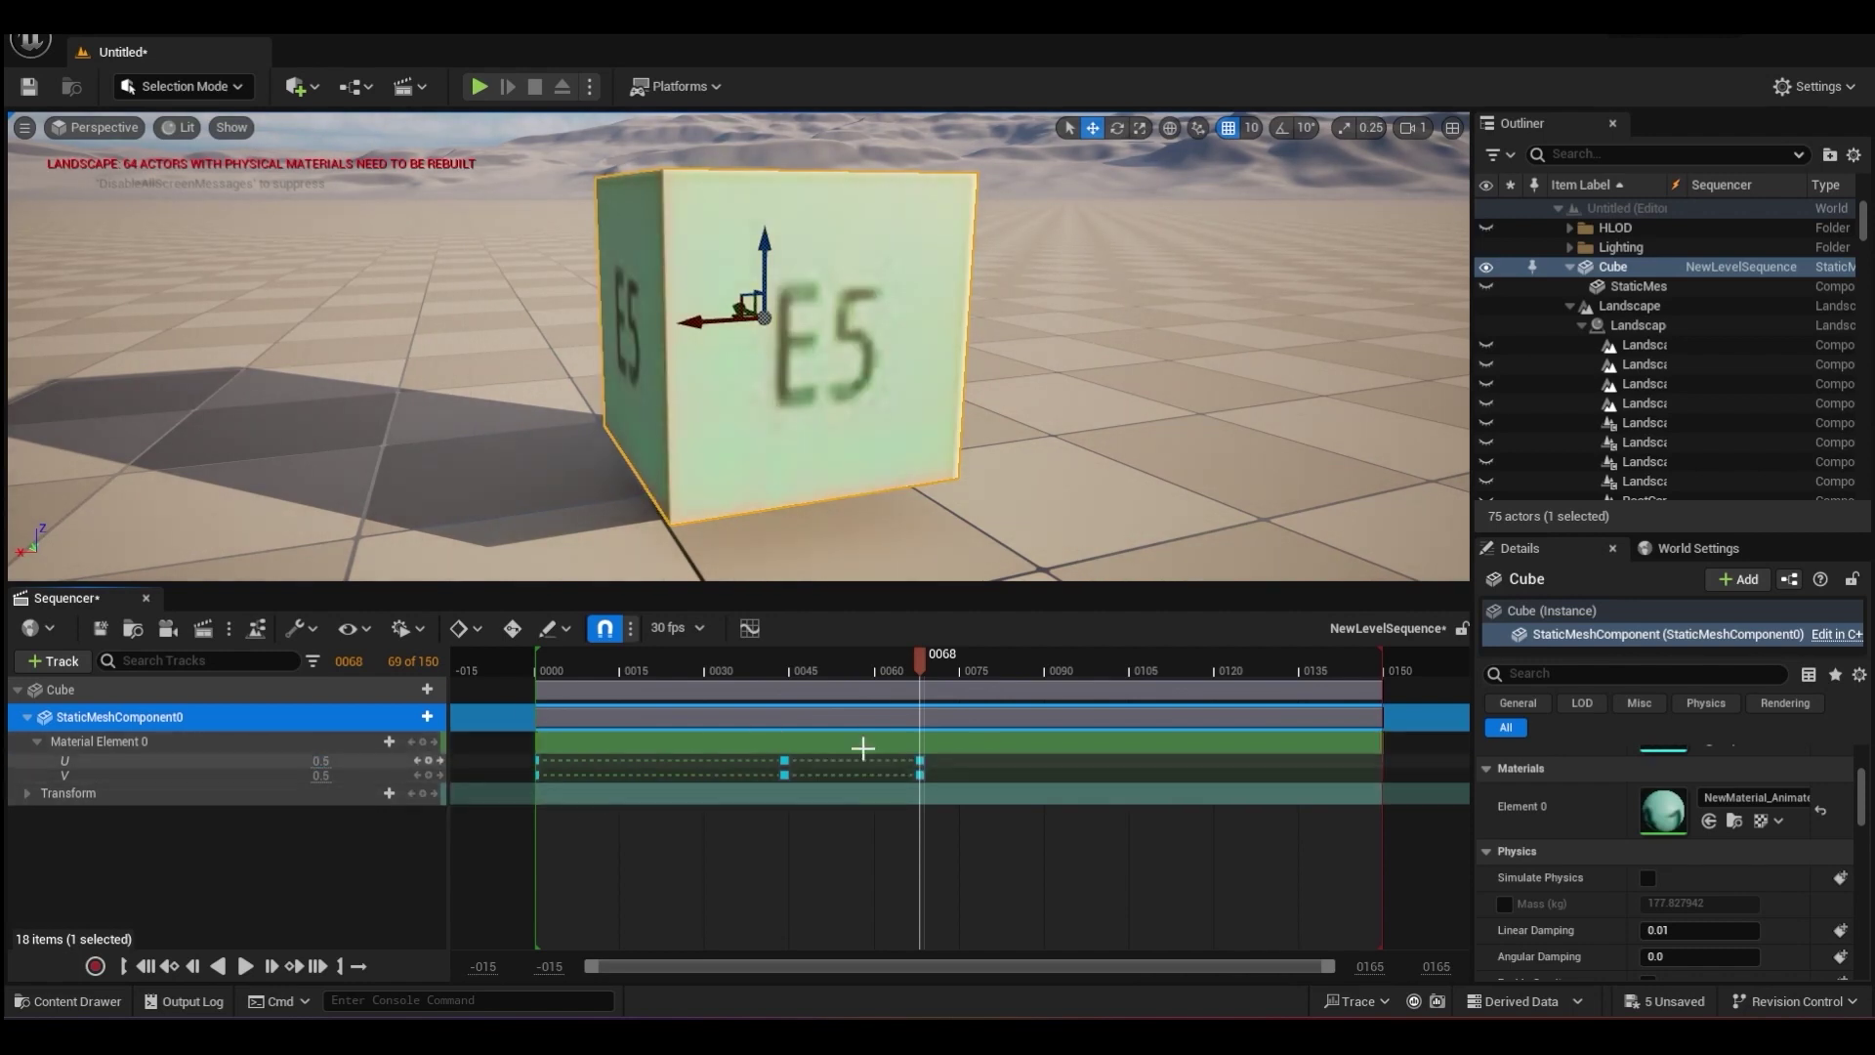
Play the sequence through the frame 68 keys and examine the cube's faces from another angle.
{"action": "left_click", "coordinate": [564, 664]}
{"action": "key", "text": "space"}
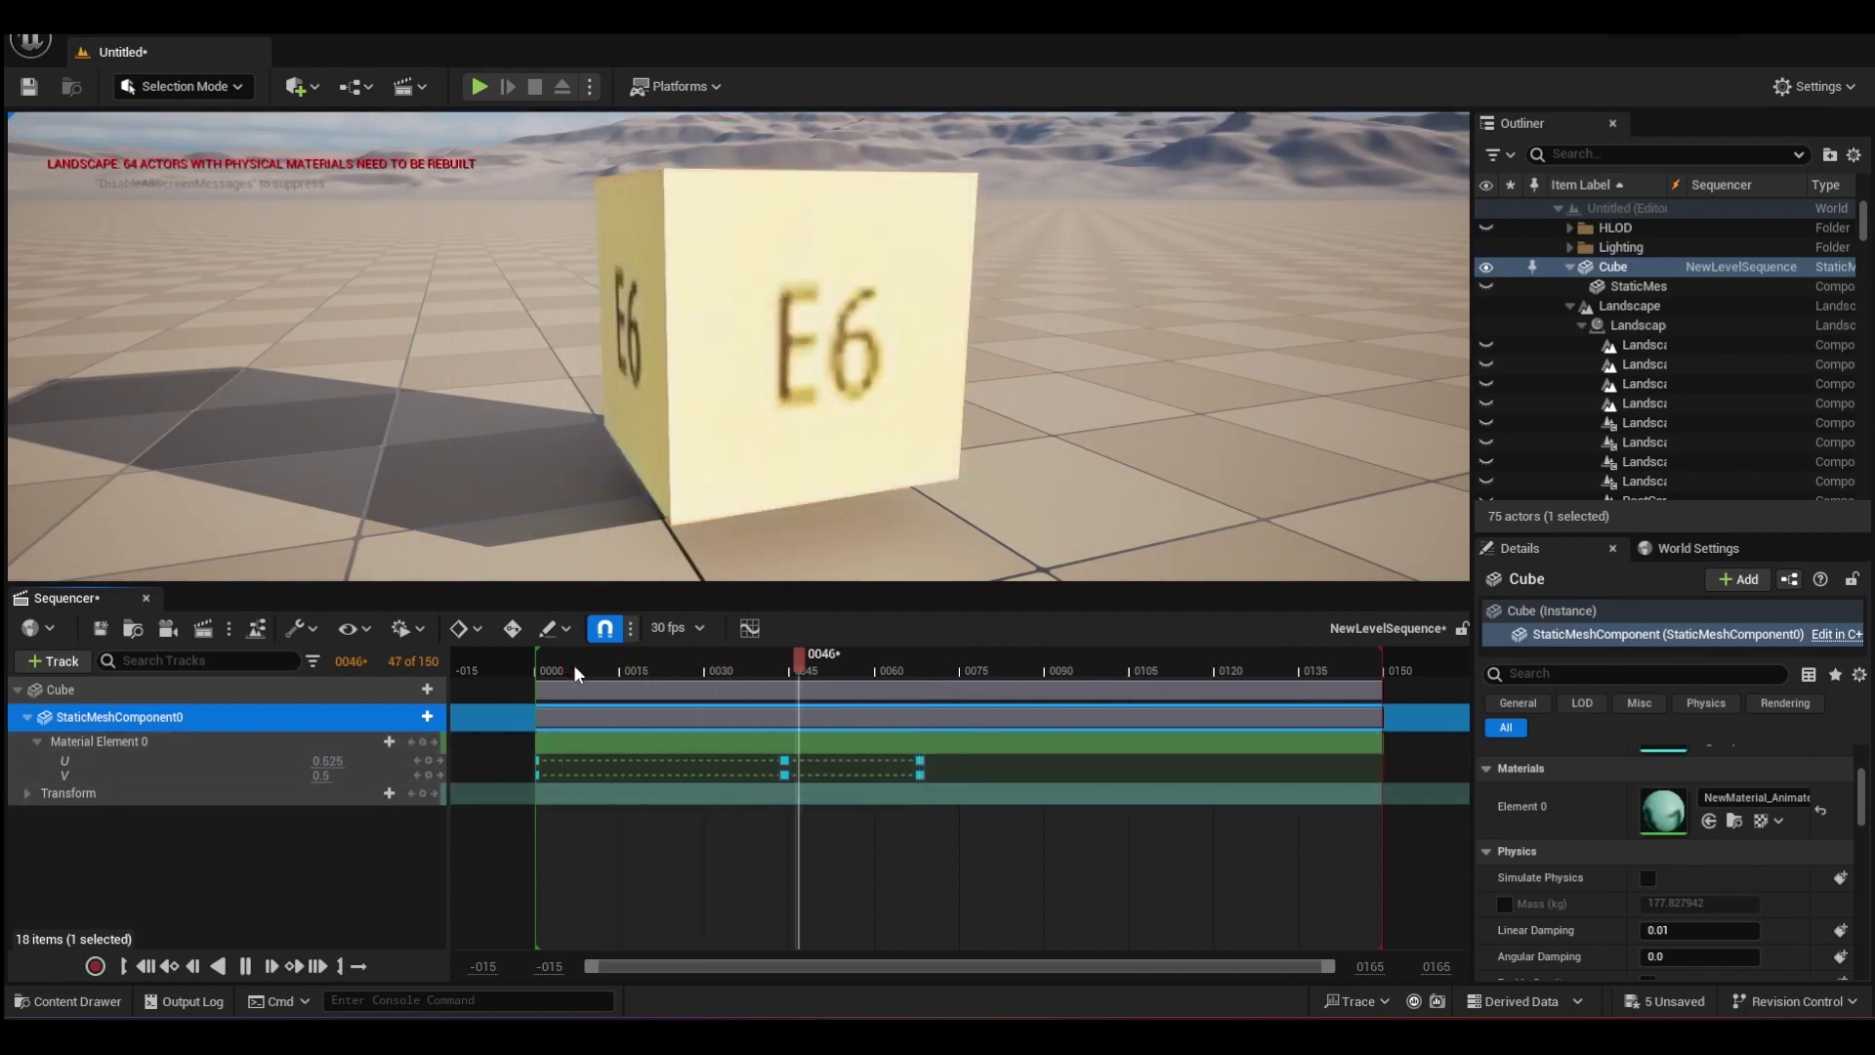
{"action": "key", "text": "space"}
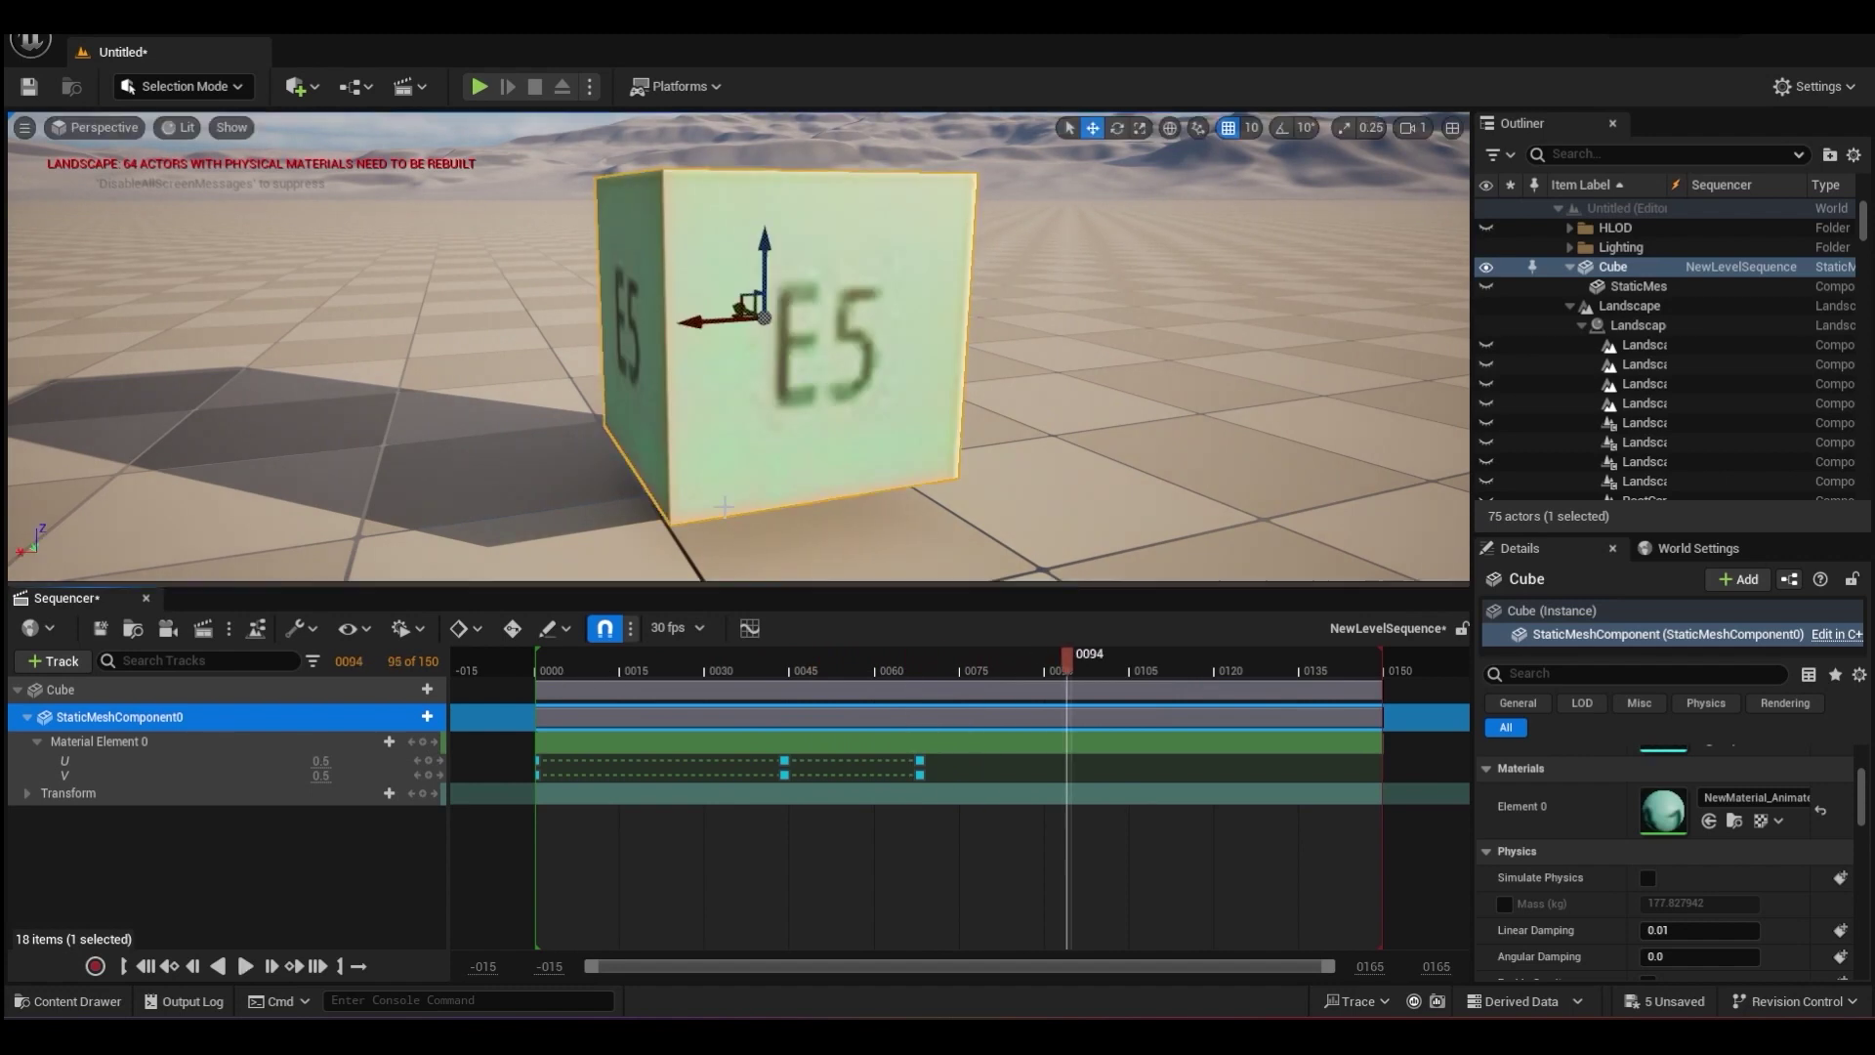
{"action": "left_click_drag", "start_coordinate": [1127, 428], "coordinate": [683, 527], "text": "alt"}
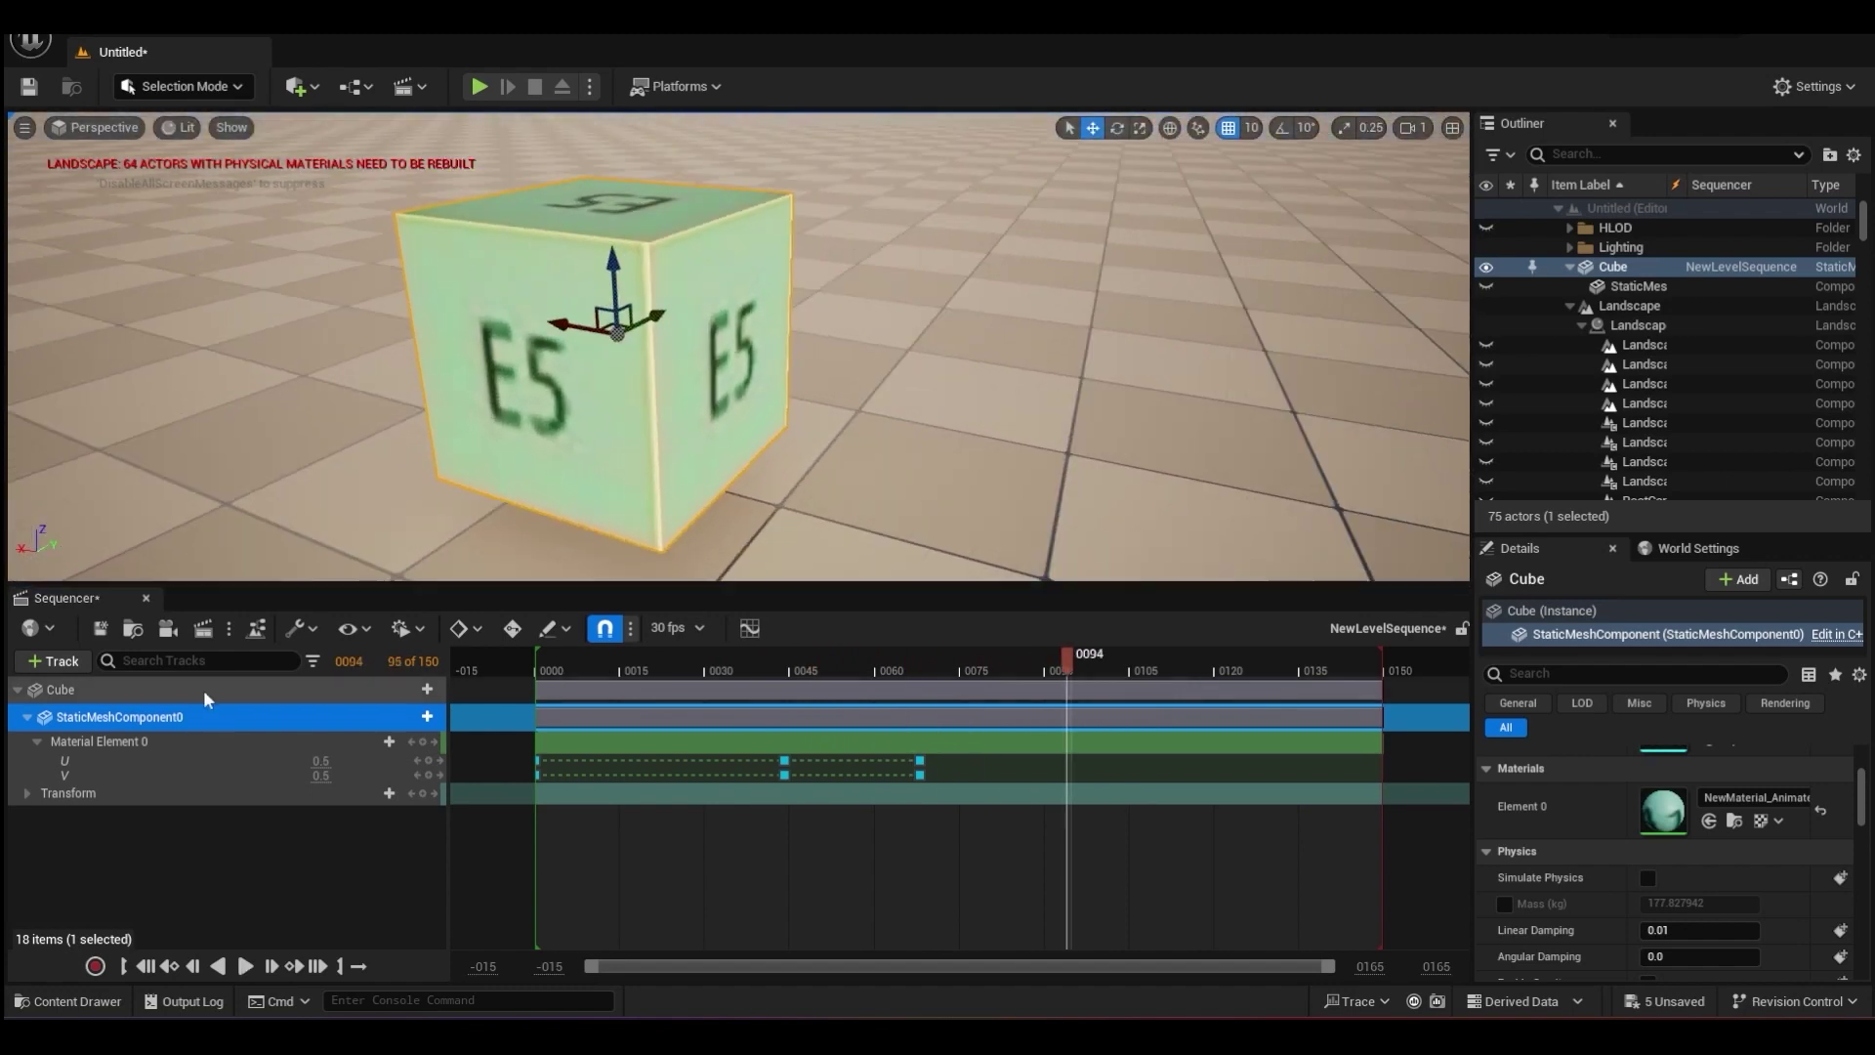